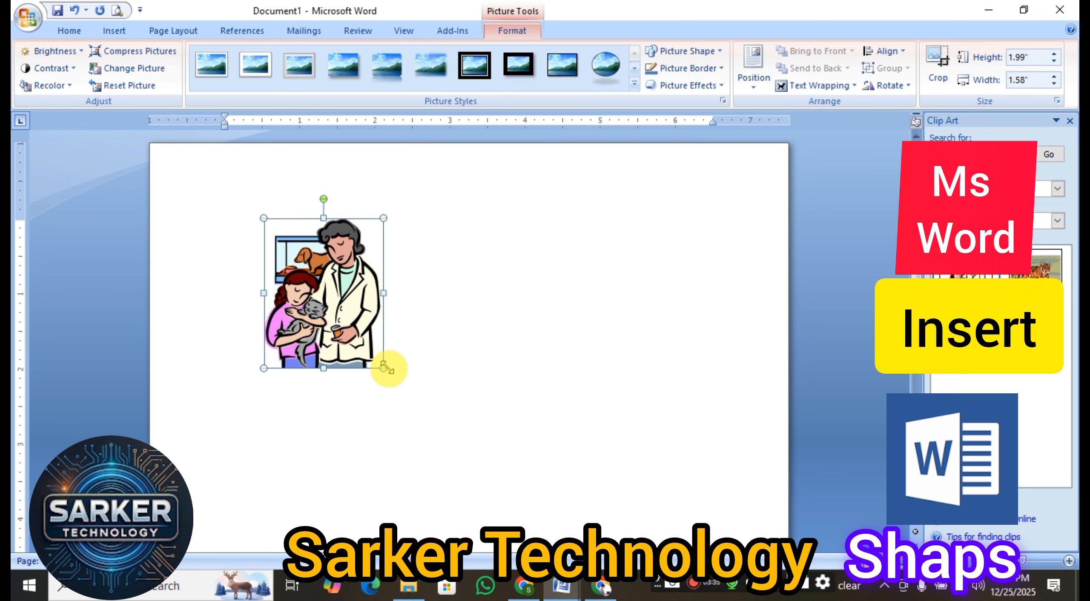
Enlarge the inserted clip art to about 4.87" high by 3.88" wide, and delete it from the page
{"action": "left_click_drag", "start_coordinate": [386, 368], "coordinate": [555, 532]}
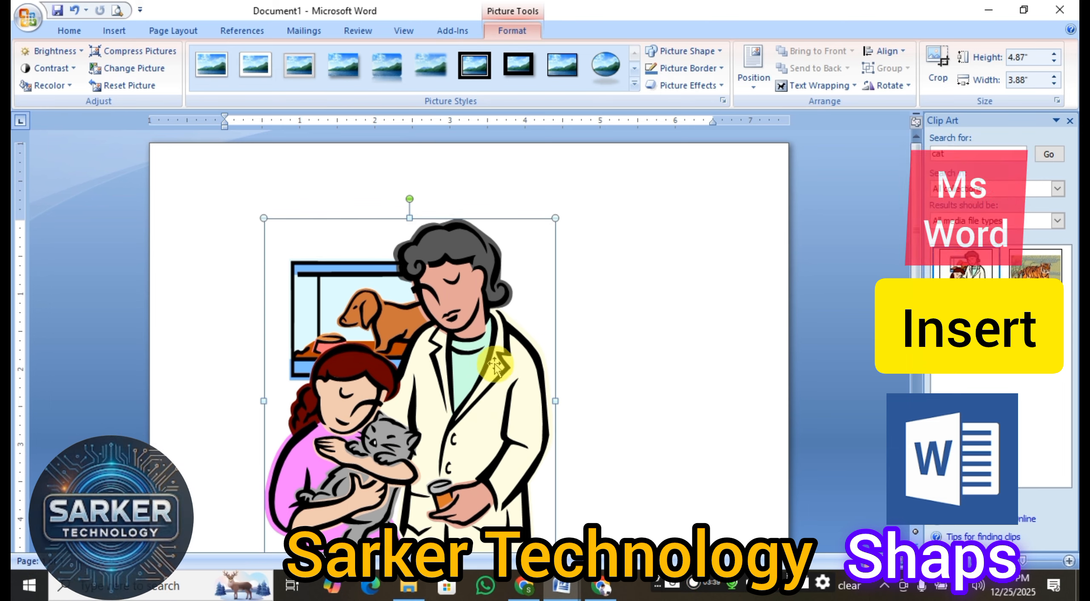
{"action": "scroll", "coordinate": [494, 365], "scroll_direction": "down", "scroll_amount": 3}
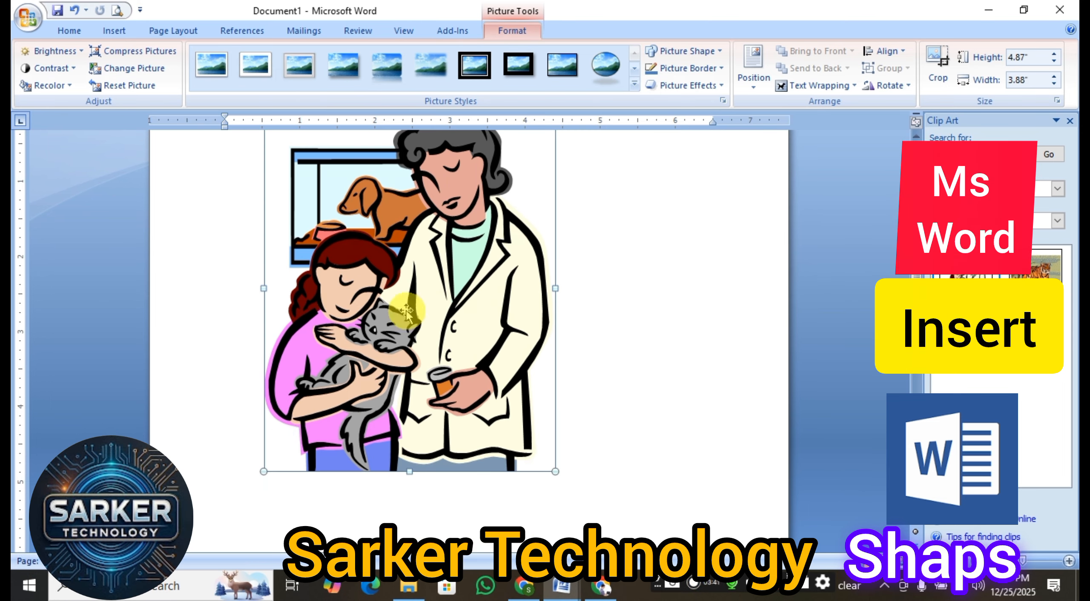
{"action": "key", "text": "Delete"}
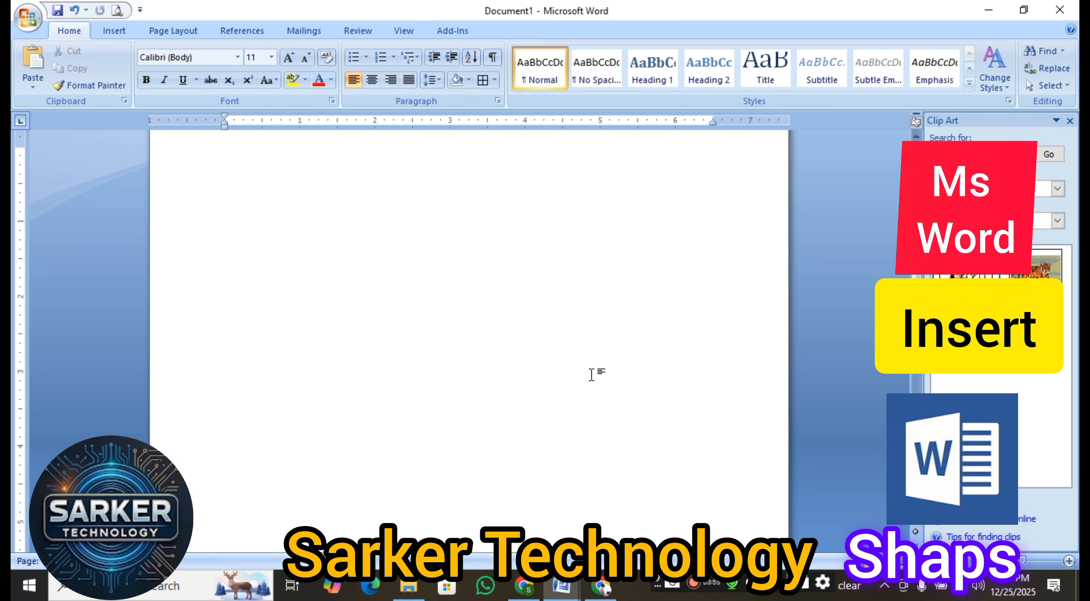
{"action": "left_click", "coordinate": [596, 374]}
{"action": "scroll", "coordinate": [298, 287], "scroll_direction": "up", "scroll_amount": 1}
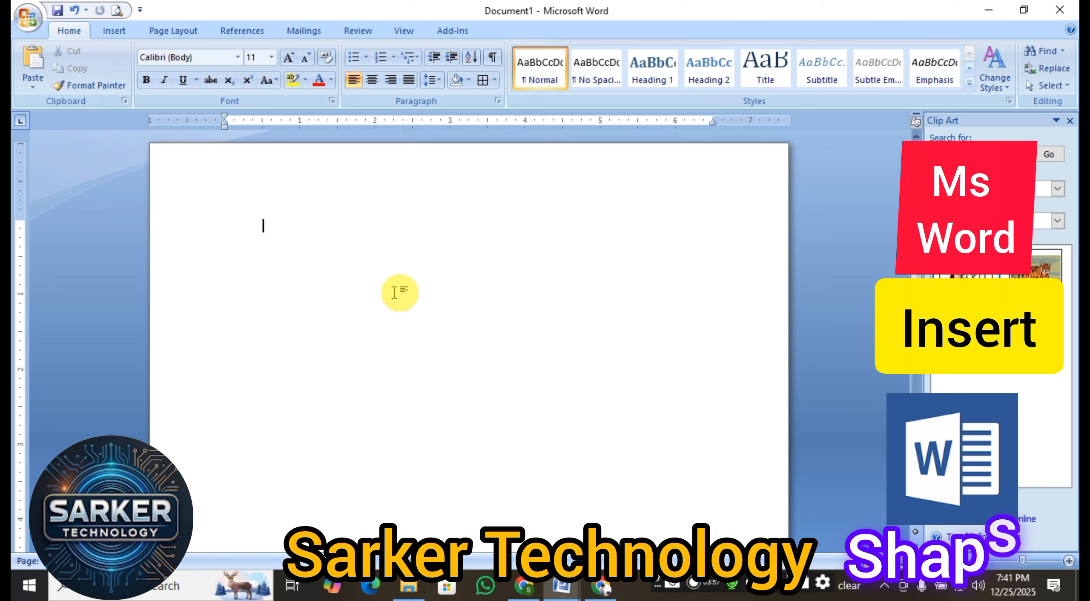
{"action": "left_click", "coordinate": [335, 271]}
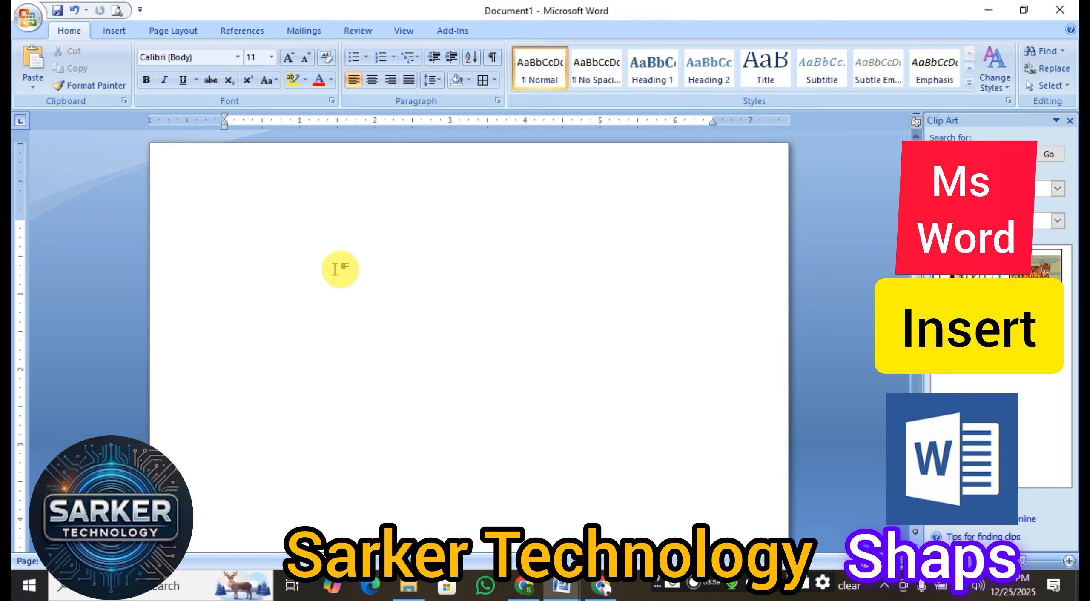
Switch to Chrome and search Google for "flower" in a new tab, showing the image results
{"action": "left_click", "coordinate": [605, 587]}
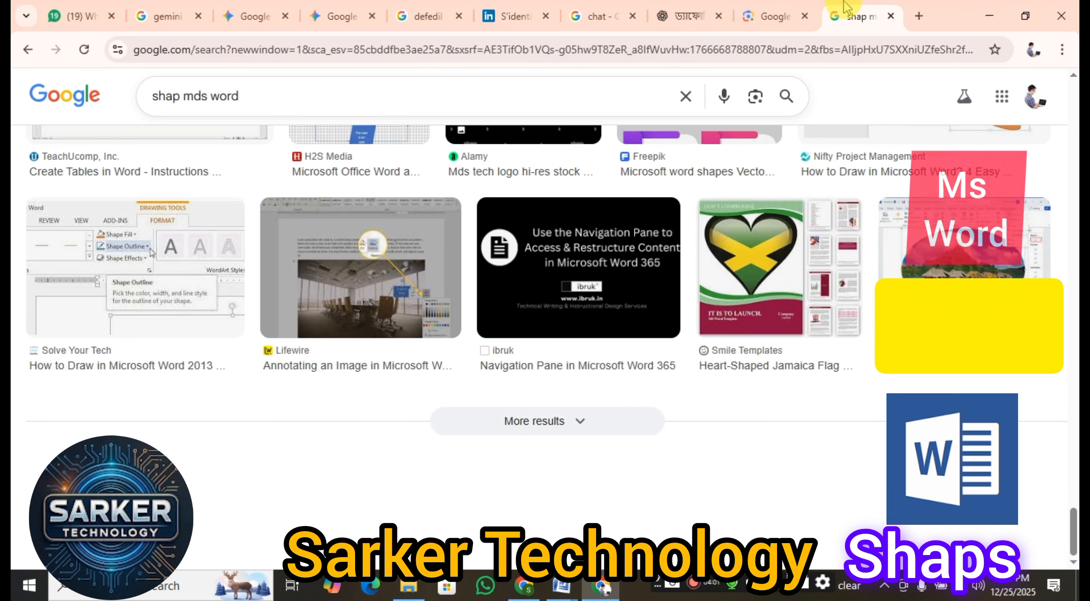
{"action": "left_click", "coordinate": [918, 16]}
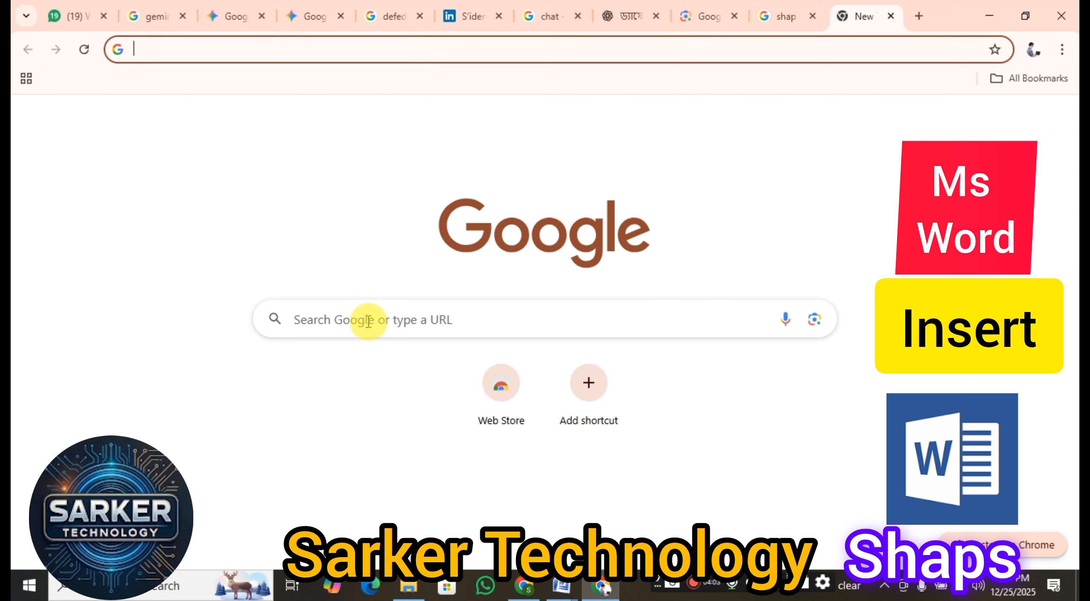
{"action": "left_click", "coordinate": [372, 311]}
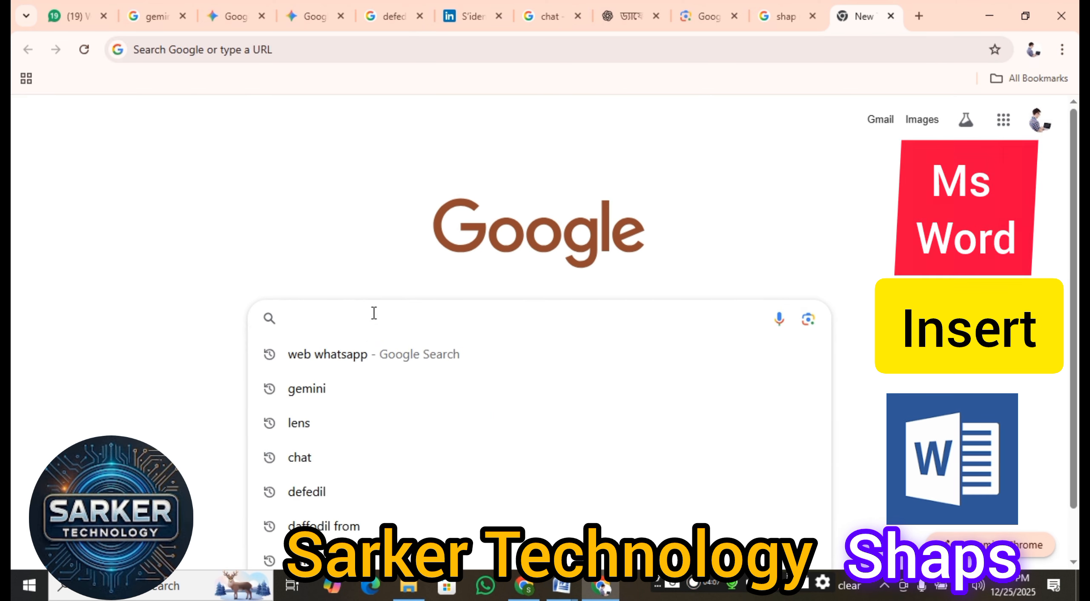
{"action": "type", "text": "flower"}
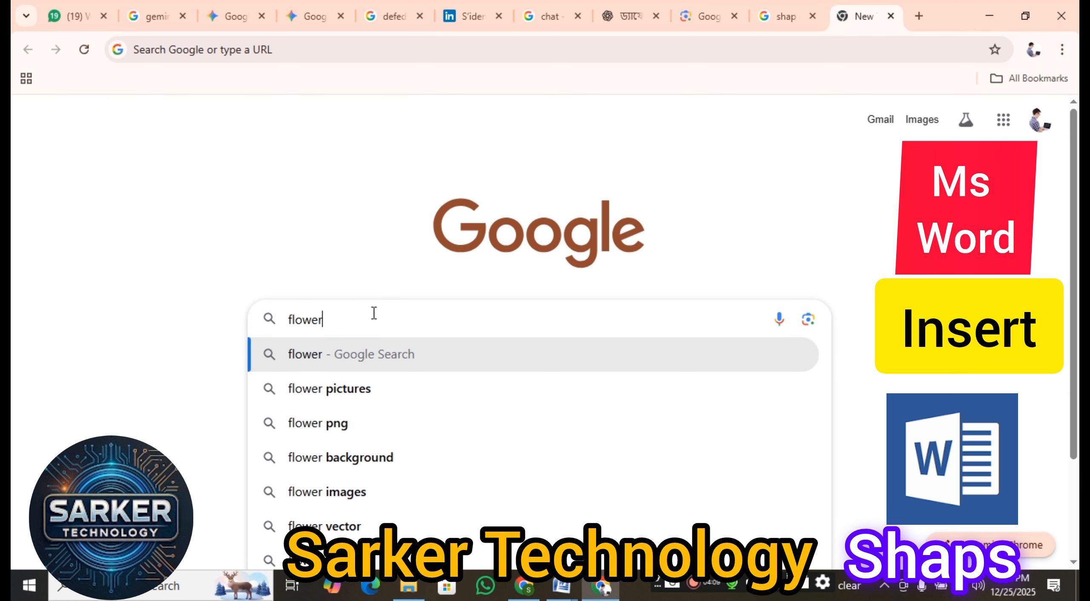
{"action": "key", "text": "Return"}
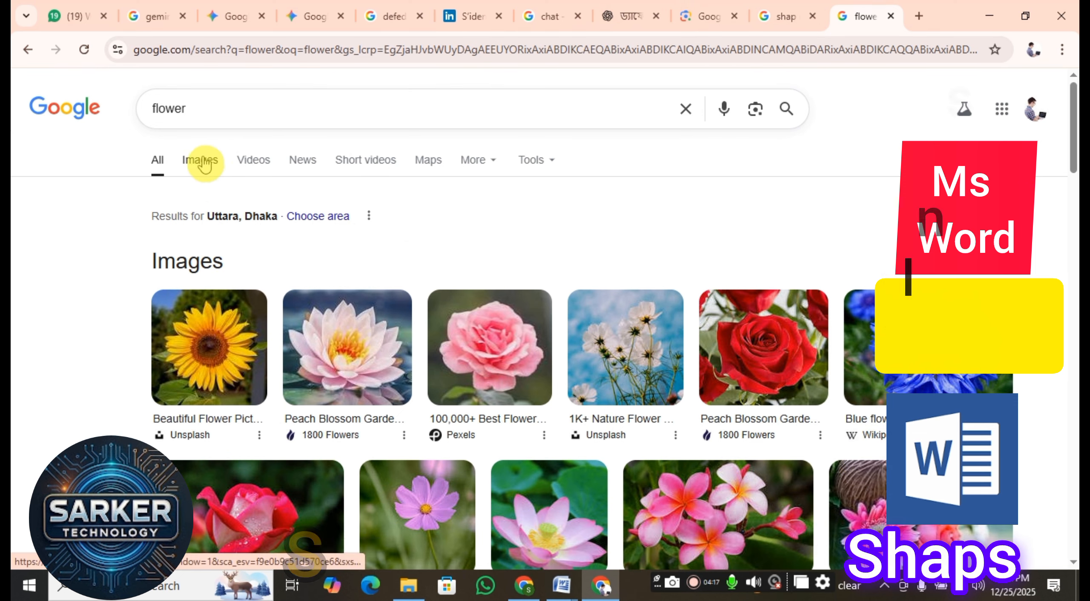
{"action": "left_click", "coordinate": [210, 168]}
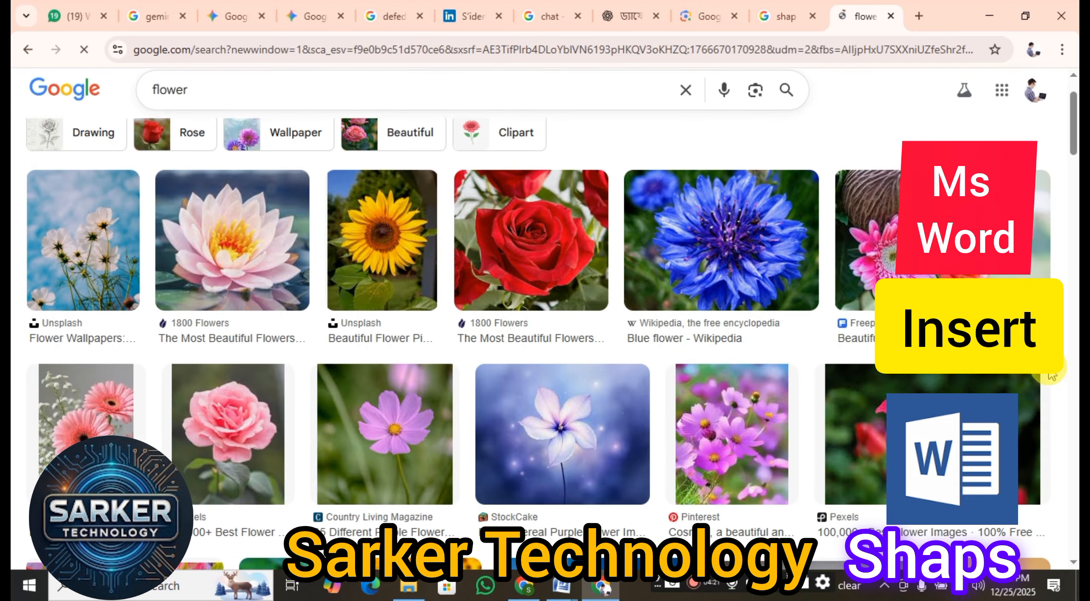
{"action": "scroll", "coordinate": [724, 255], "scroll_direction": "down", "scroll_amount": 3}
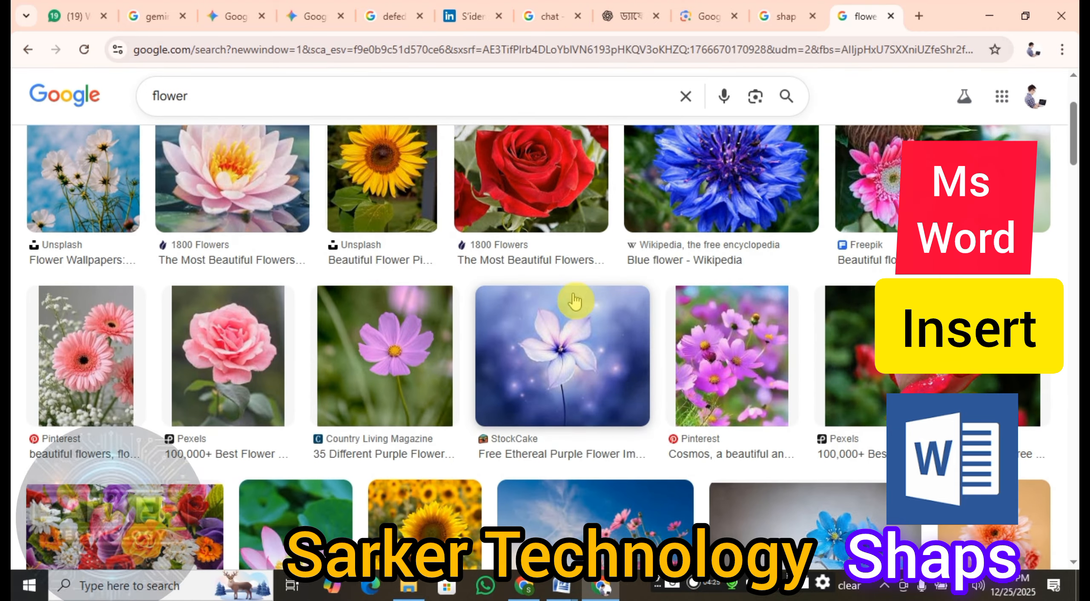
{"action": "scroll", "coordinate": [554, 341], "scroll_direction": "down", "scroll_amount": 3}
{"action": "scroll", "coordinate": [313, 255], "scroll_direction": "up", "scroll_amount": 1}
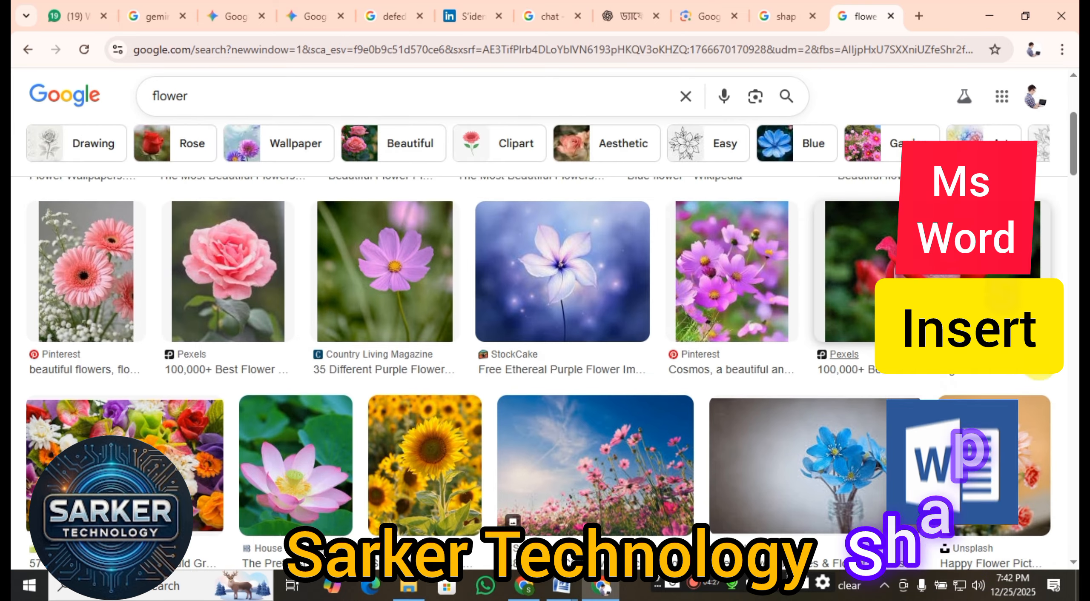
{"action": "right_click", "coordinate": [925, 268]}
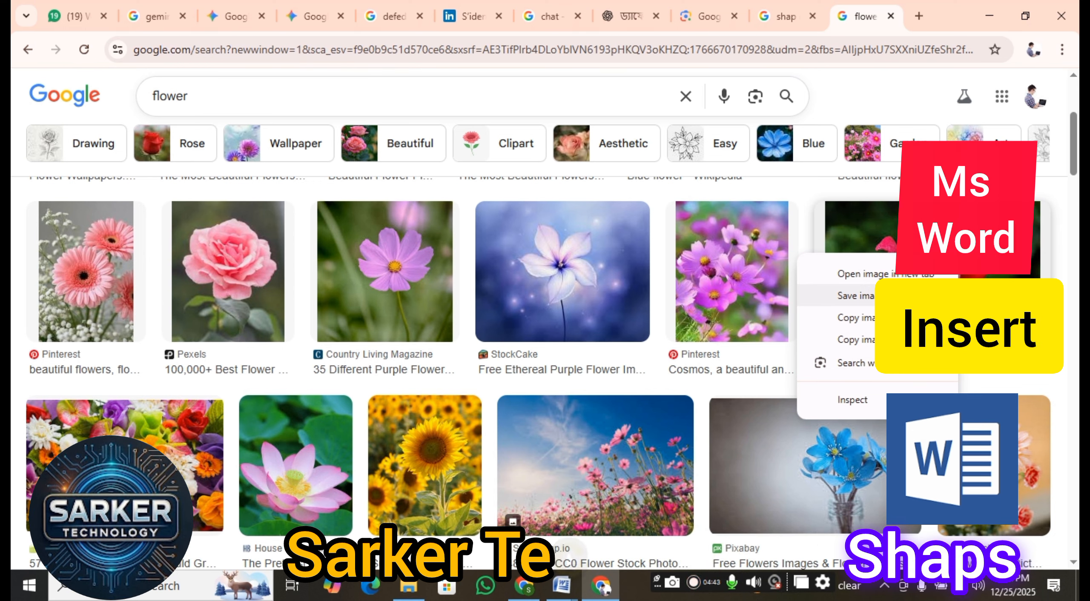
{"action": "left_click", "coordinate": [856, 295]}
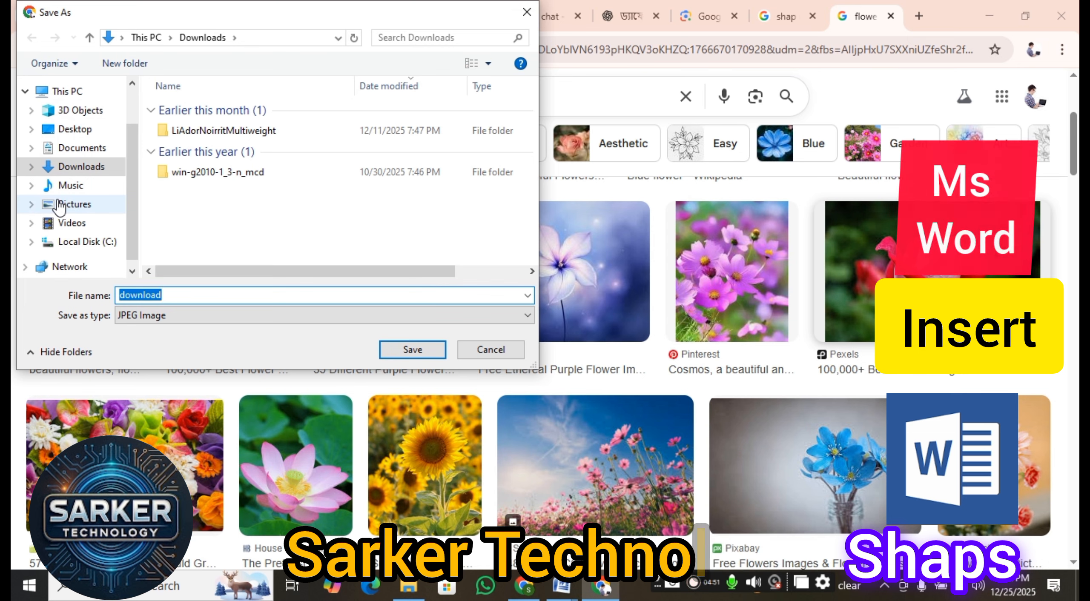
{"action": "left_click", "coordinate": [76, 169]}
{"action": "left_click", "coordinate": [75, 129]}
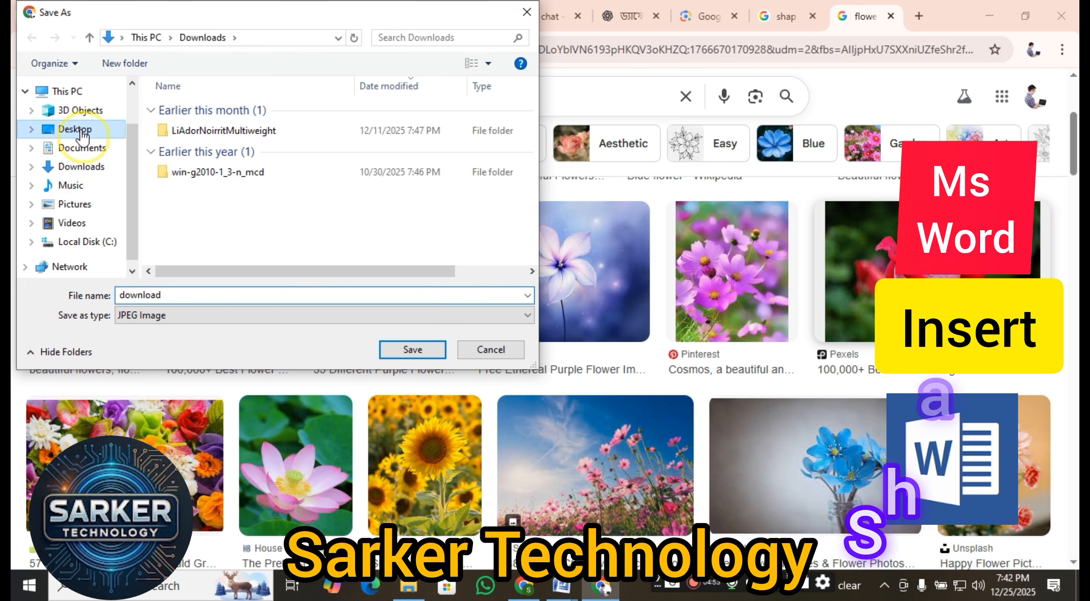
{"action": "left_click", "coordinate": [74, 151]}
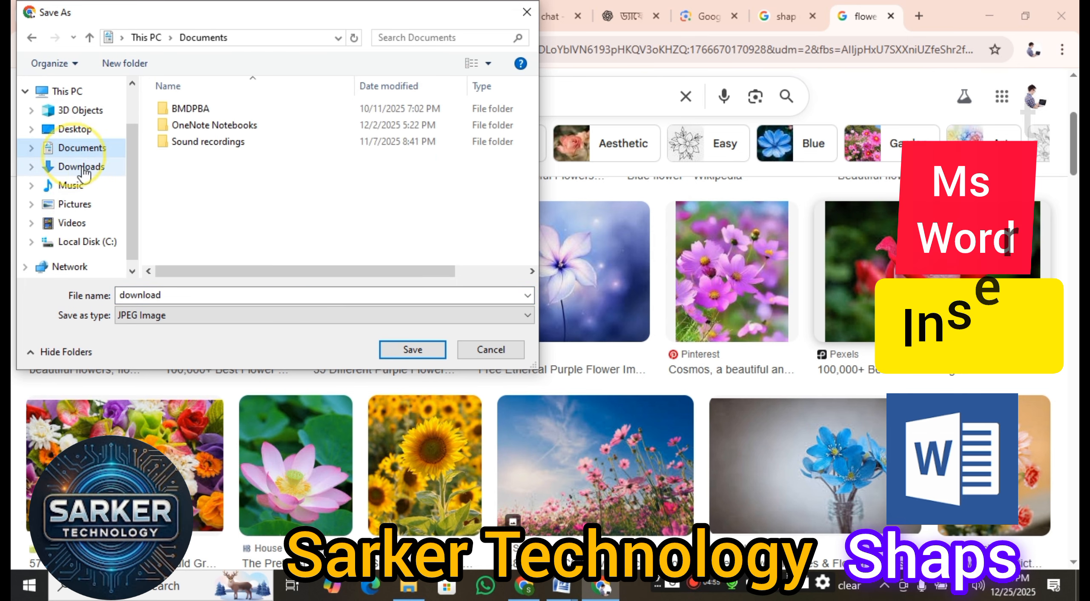
{"action": "left_click", "coordinate": [108, 171]}
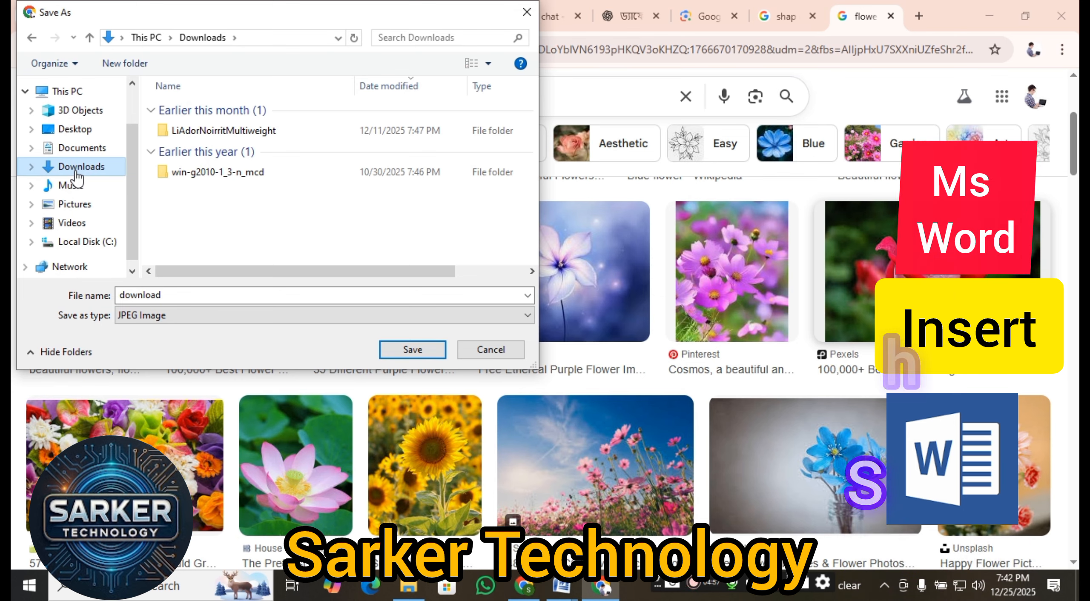
{"action": "left_click", "coordinate": [528, 12]}
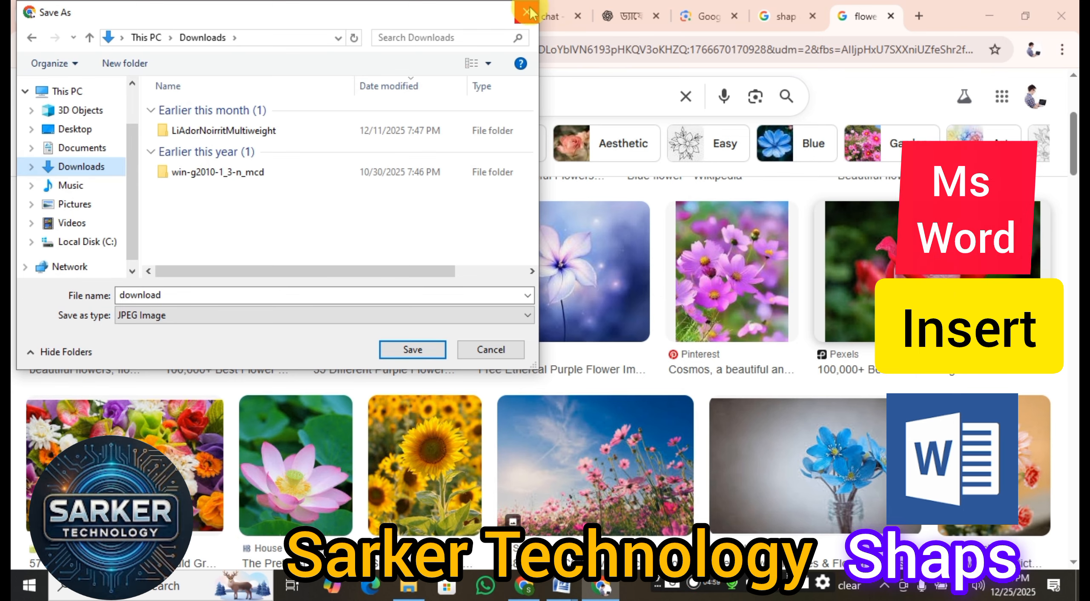
{"action": "left_click", "coordinate": [527, 12]}
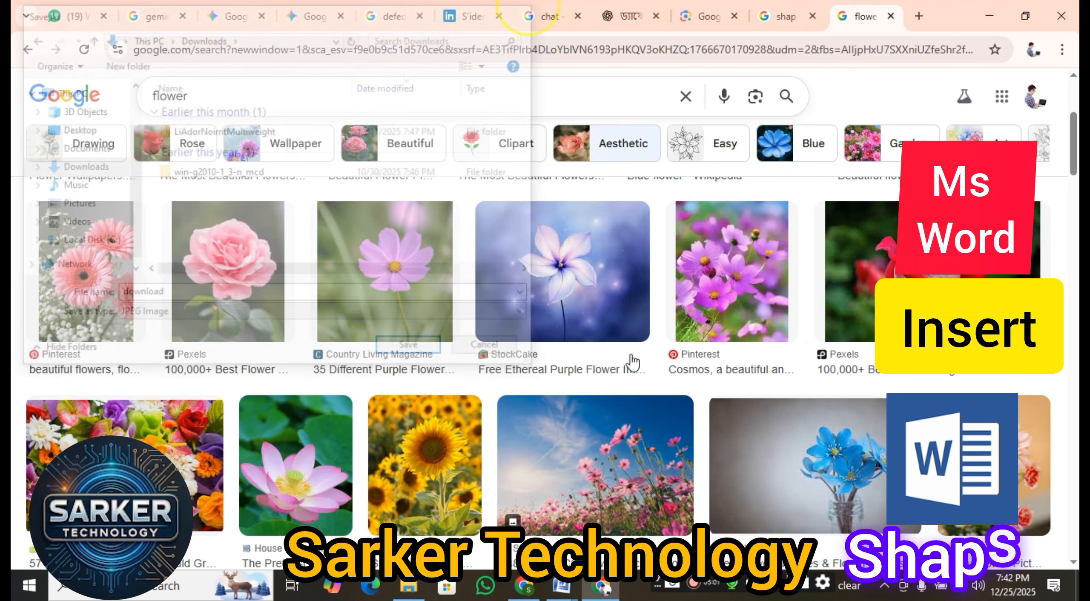
Save the StockSnap.io picture of pink flowers under a blue sky to the Downloads folder as "flower"
{"action": "scroll", "coordinate": [674, 378], "scroll_direction": "down", "scroll_amount": 1}
{"action": "scroll", "coordinate": [690, 387], "scroll_direction": "down", "scroll_amount": 1}
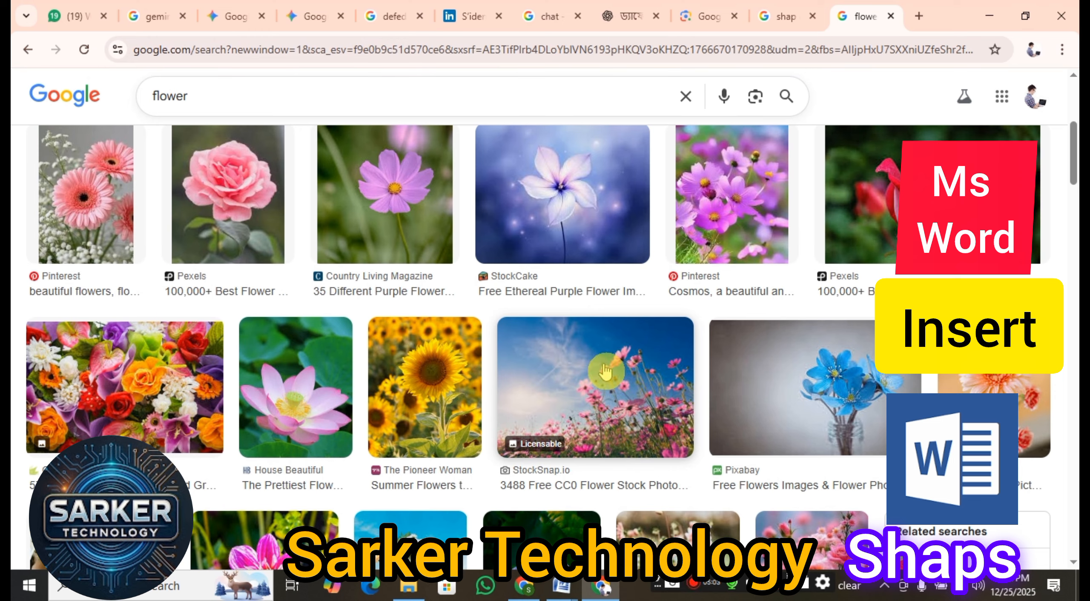
{"action": "right_click", "coordinate": [610, 362]}
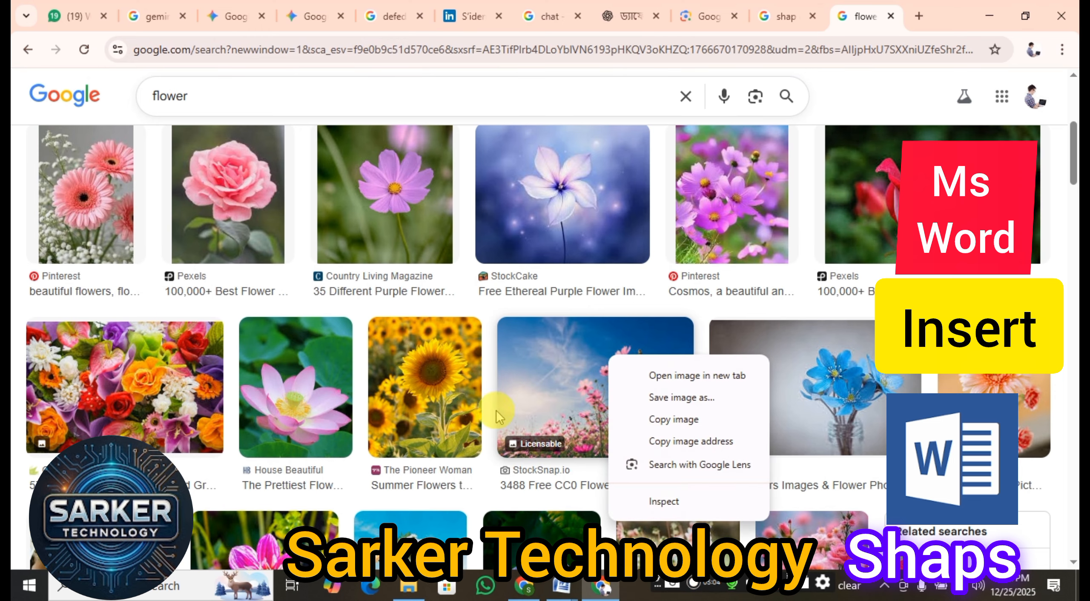
{"action": "left_click", "coordinate": [705, 402]}
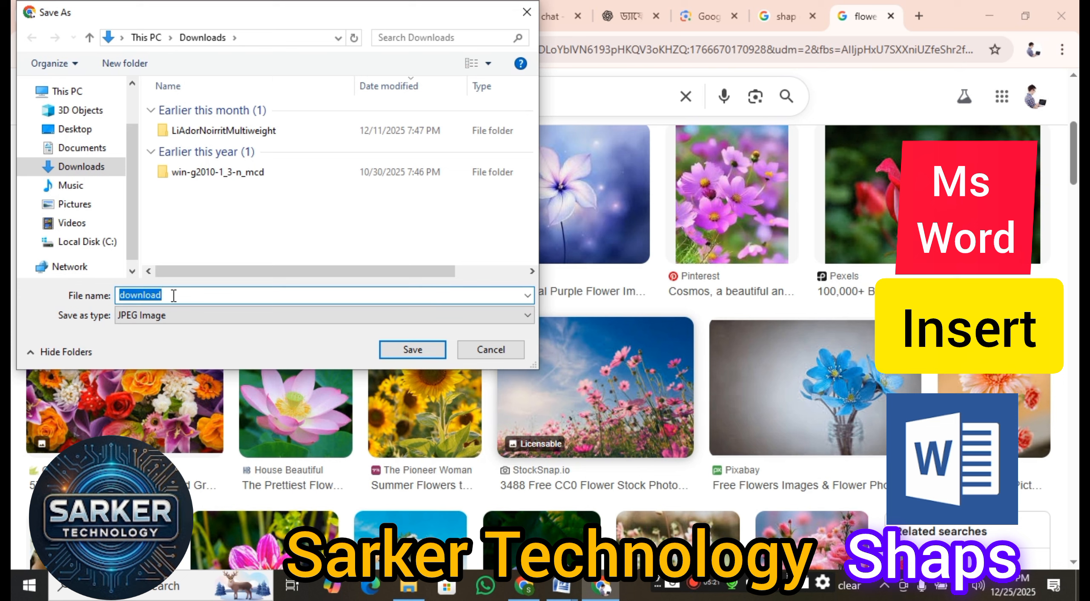
{"action": "left_click", "coordinate": [178, 295]}
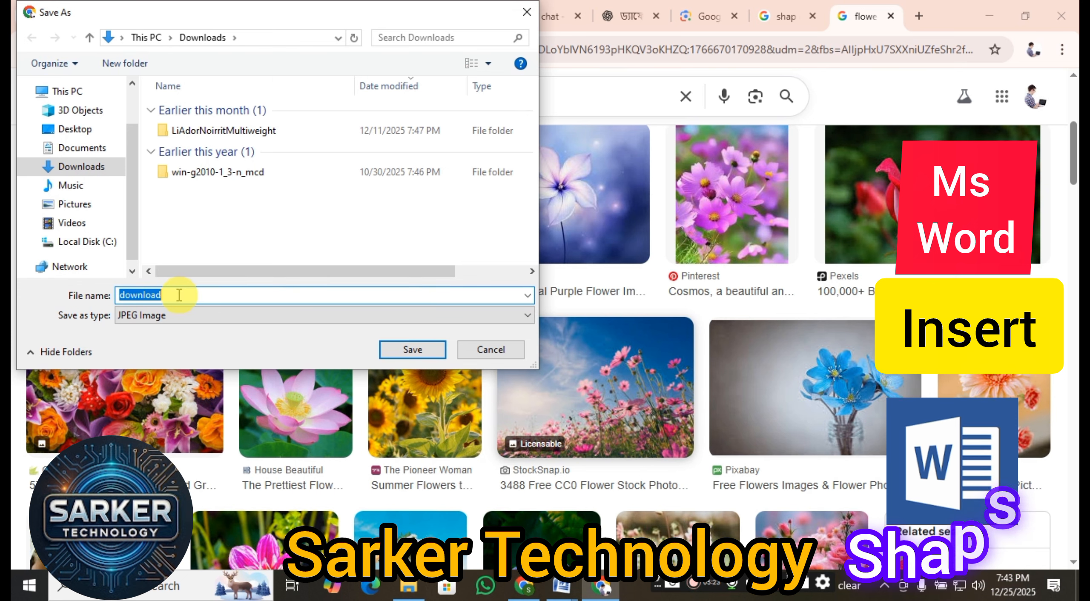
{"action": "key", "text": "BackSpace"}
{"action": "key", "text": "BackSpace"}
{"action": "key", "text": "BackSpace"}
{"action": "key", "text": "BackSpace"}
{"action": "key", "text": "BackSpace"}
{"action": "key", "text": "BackSpace"}
{"action": "key", "text": "BackSpace"}
{"action": "key", "text": "BackSpace"}
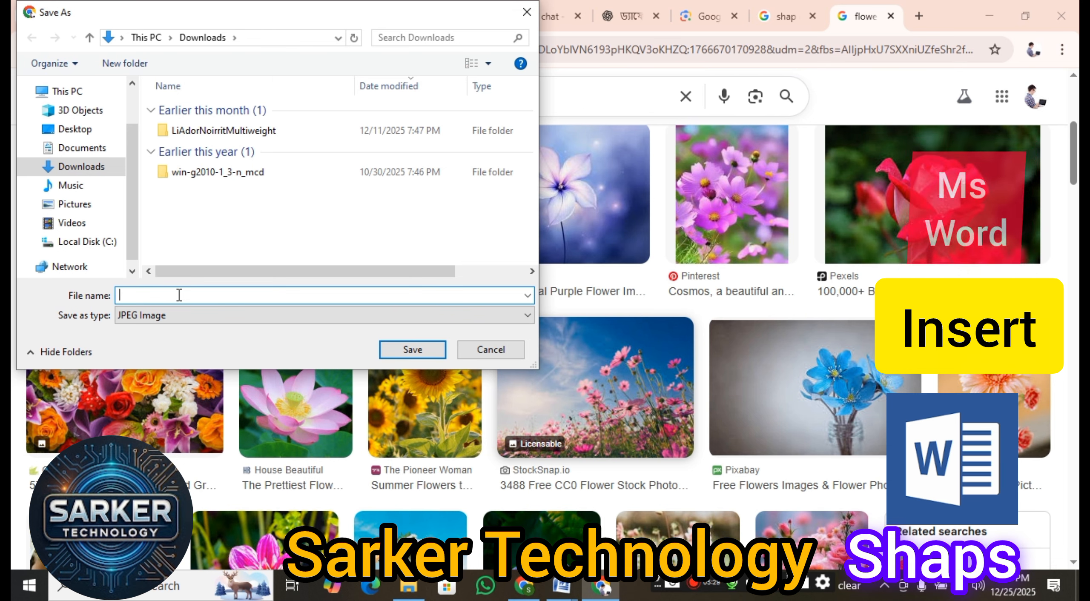
{"action": "type", "text": "flower"}
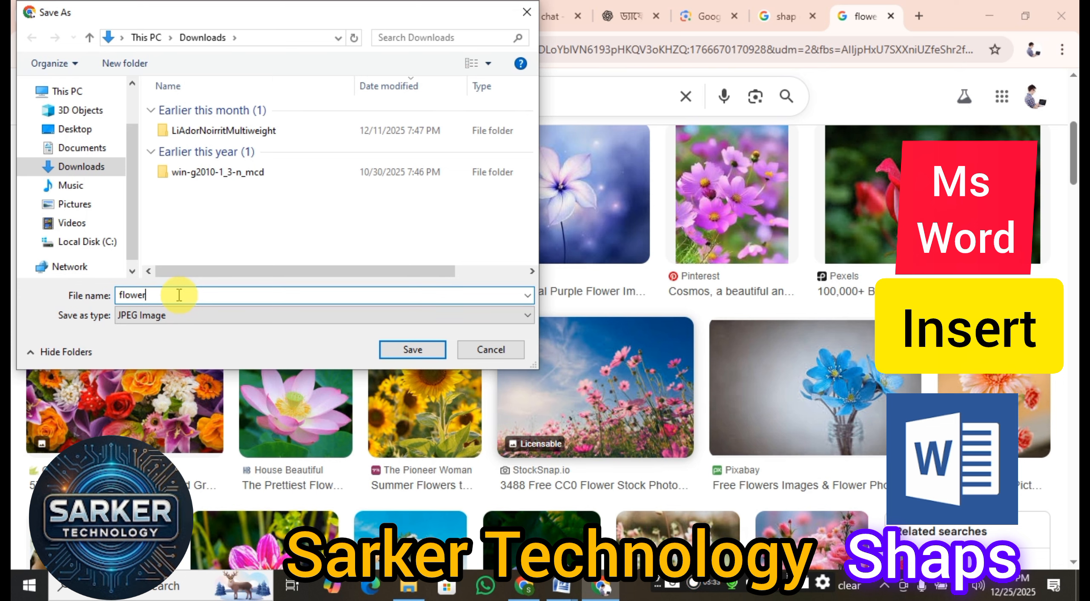
{"action": "left_click", "coordinate": [420, 349]}
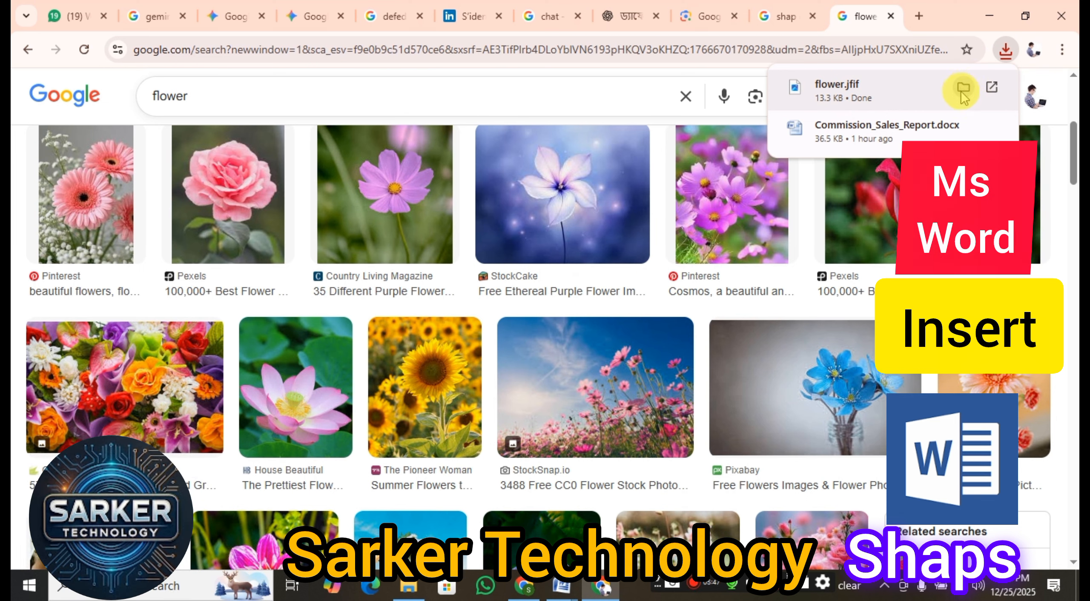
Show the downloaded flower file in File Explorer, refresh the list, and browse the Desktop and Downloads folders
{"action": "left_click", "coordinate": [963, 87]}
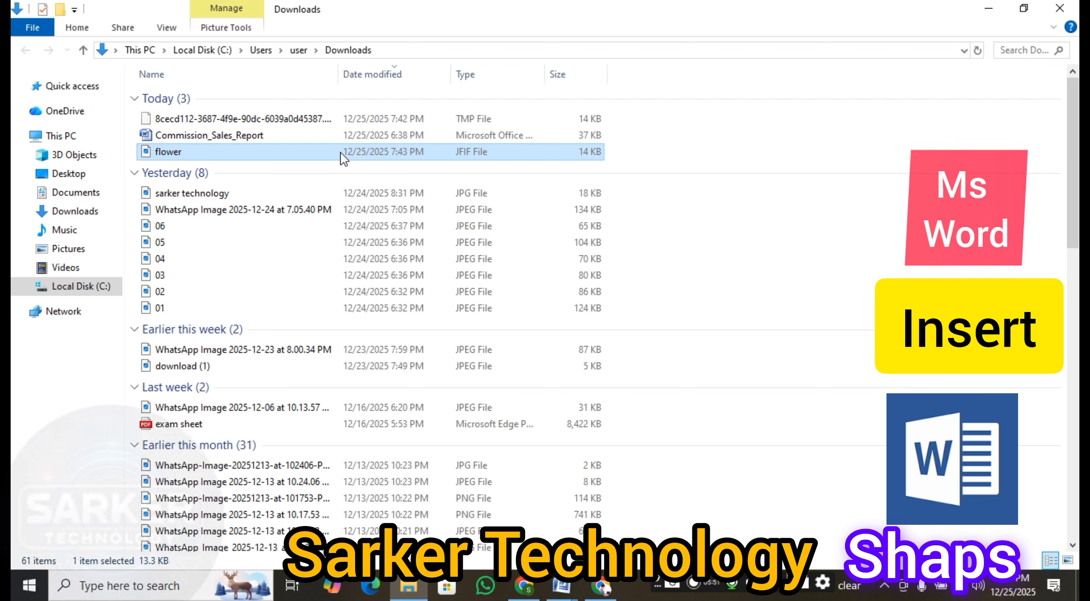
{"action": "right_click", "coordinate": [810, 257]}
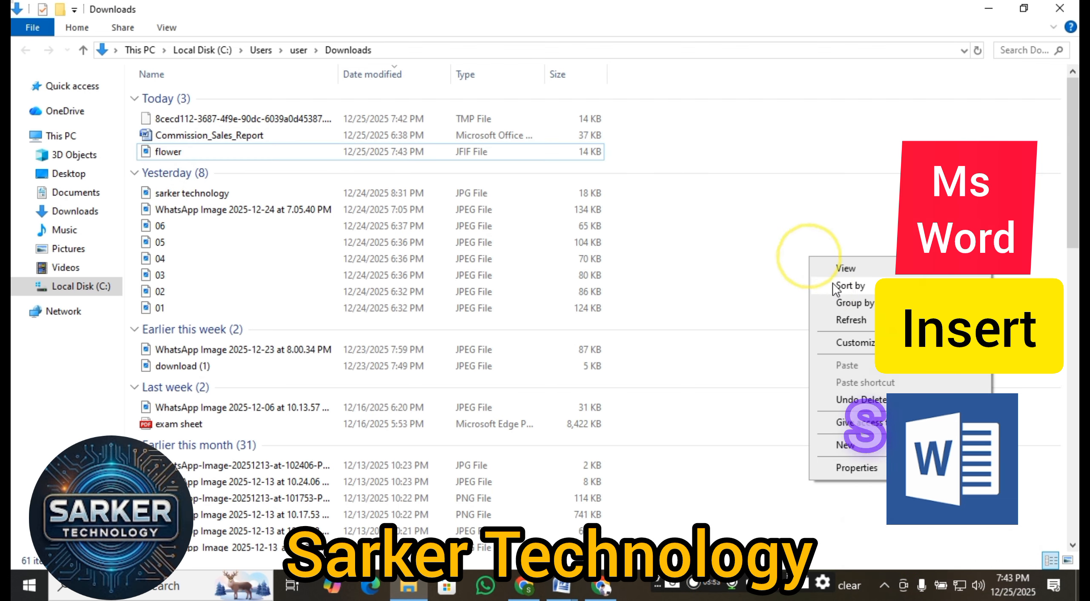
{"action": "left_click", "coordinate": [841, 317]}
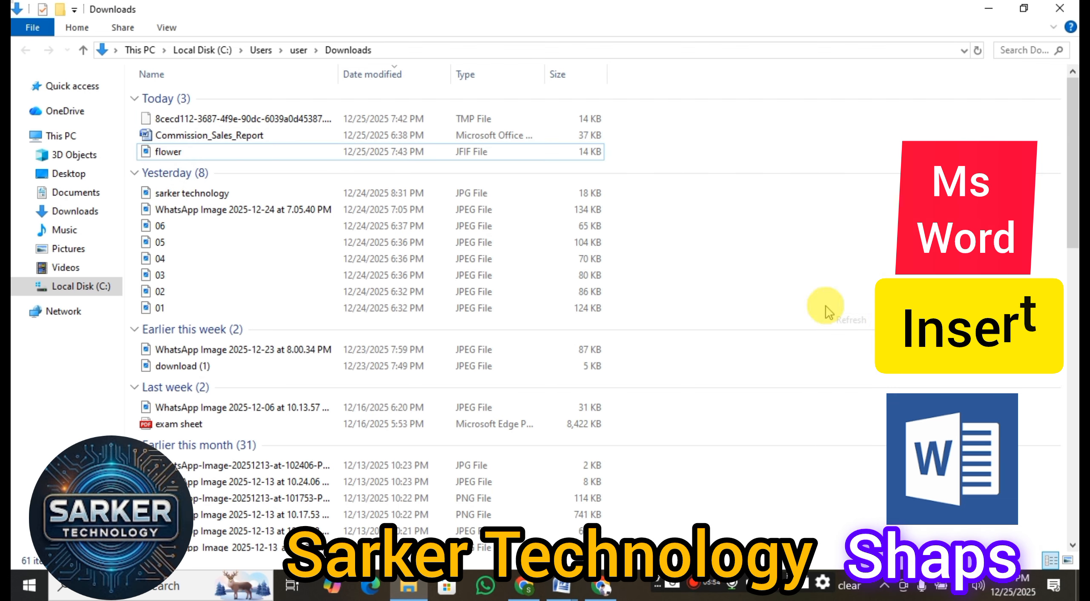
{"action": "left_click", "coordinate": [61, 177]}
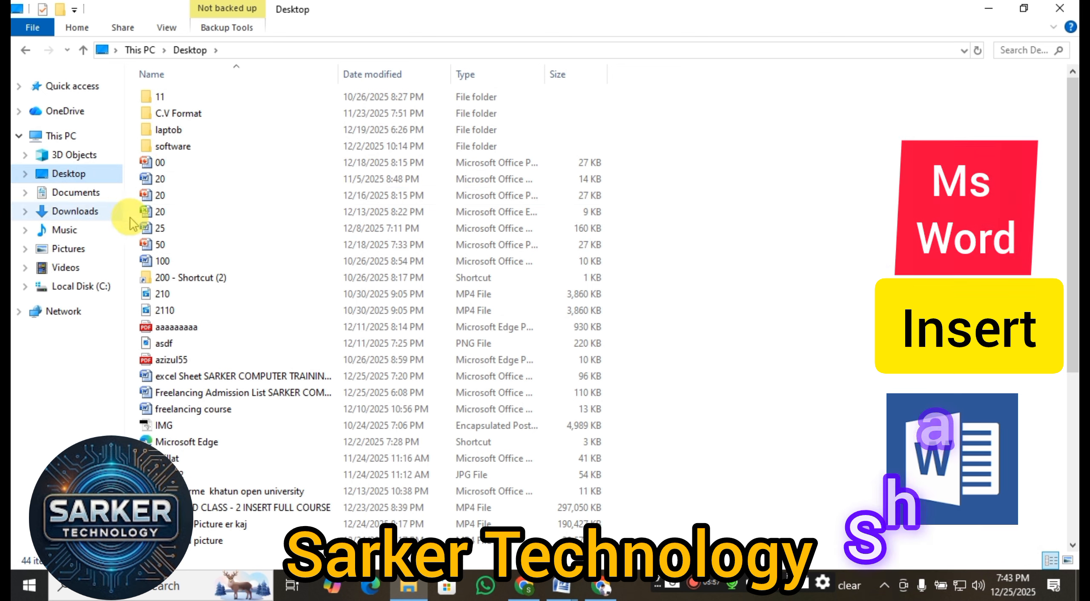
{"action": "left_click", "coordinate": [80, 215]}
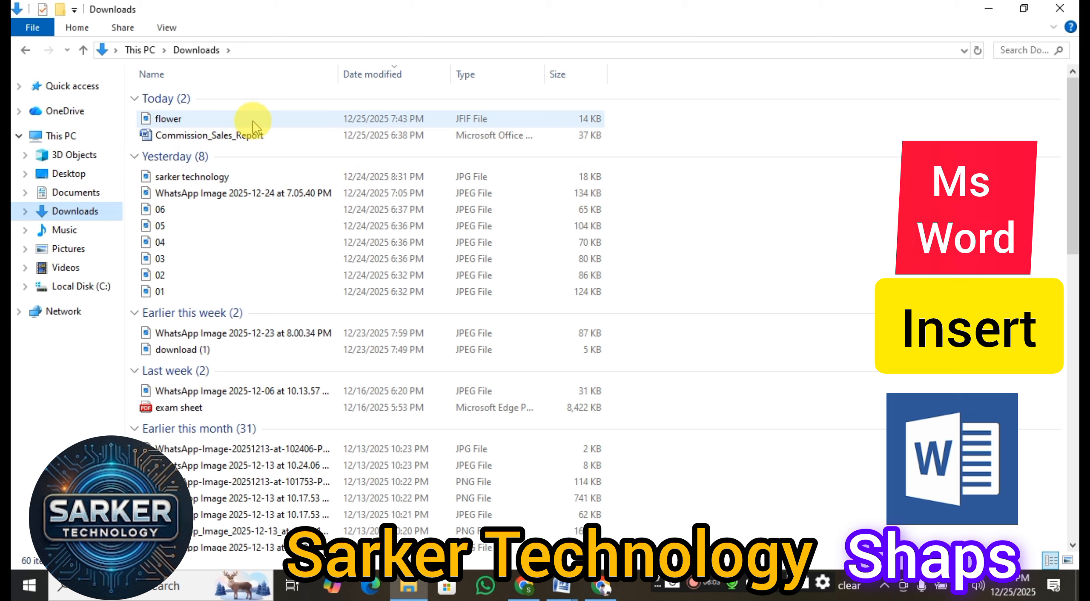
Open the flower image from the Downloads folder to check it, and close the viewer
{"action": "left_click", "coordinate": [201, 118]}
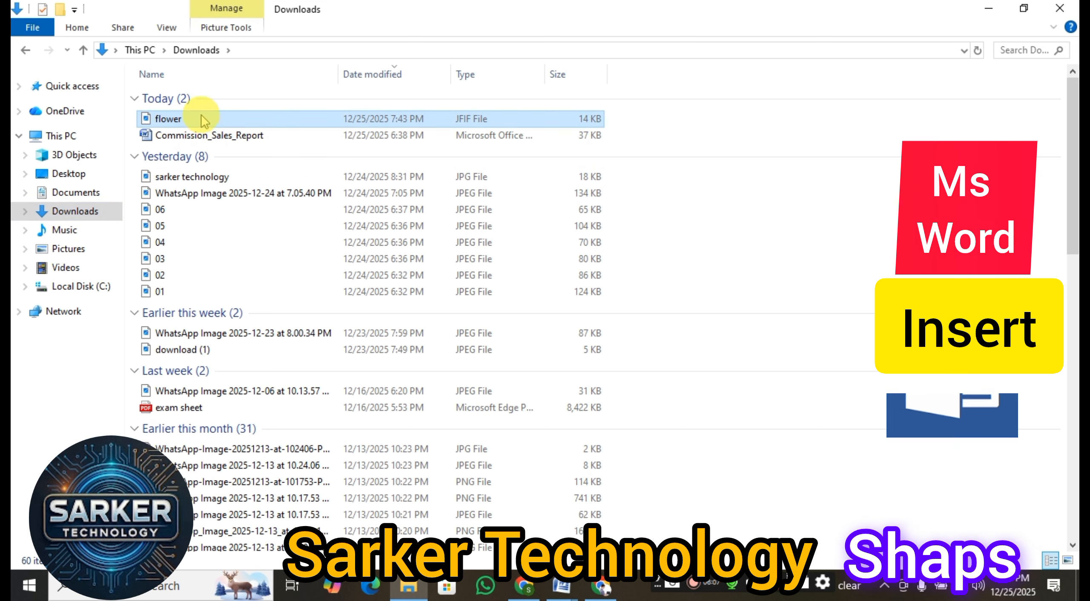
{"action": "double_click", "coordinate": [201, 117]}
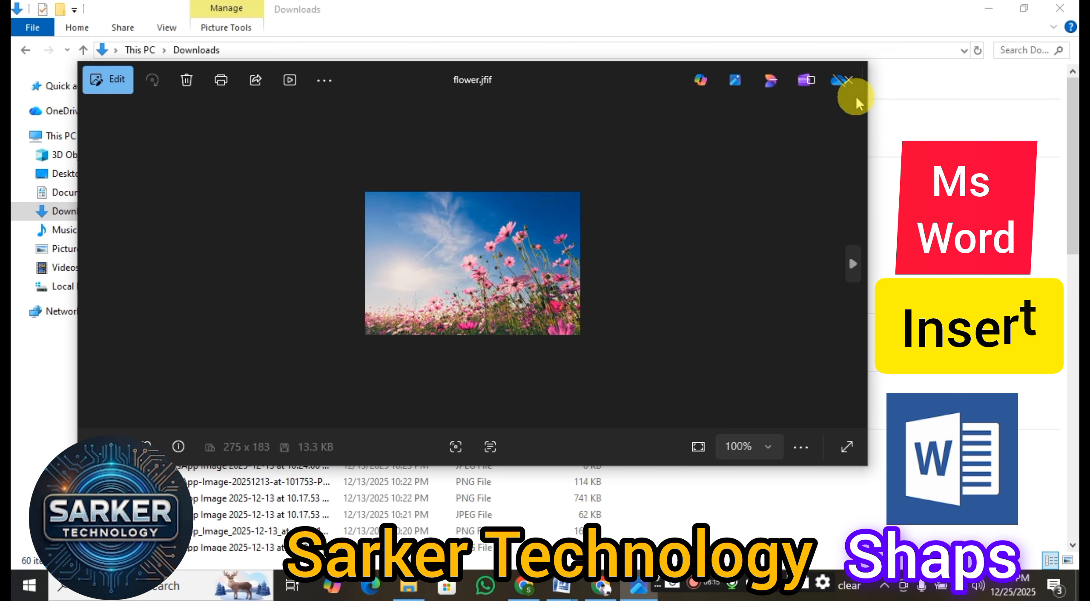
{"action": "left_click", "coordinate": [849, 78]}
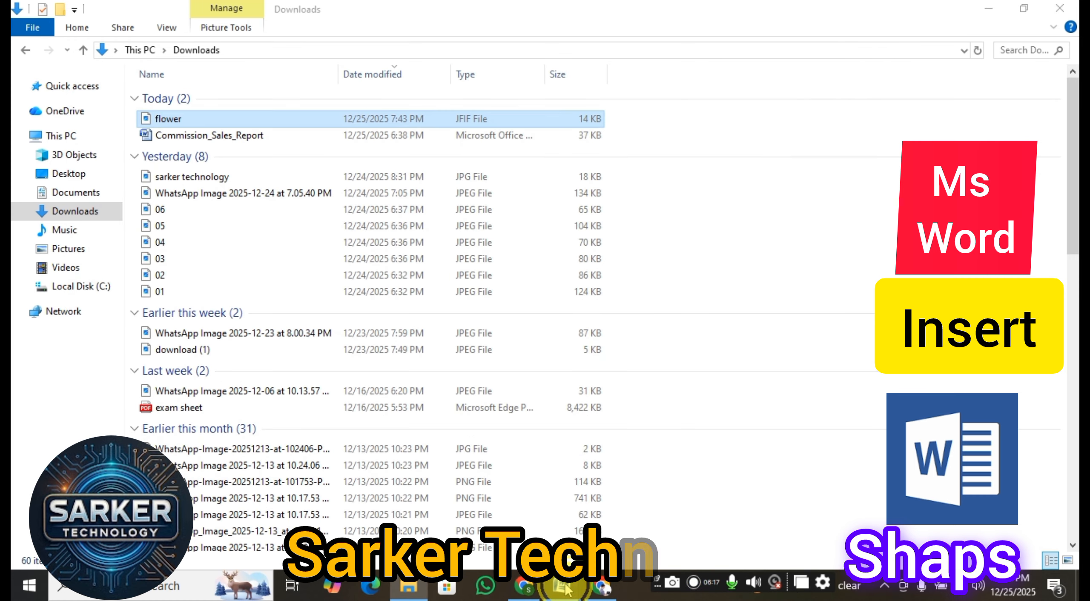
Switch to Word, insert the flower picture from the Downloads folder, and enlarge it to about 2.43" high by 3.66" wide
{"action": "mouse_move", "coordinate": [566, 589]}
{"action": "left_click", "coordinate": [787, 528]}
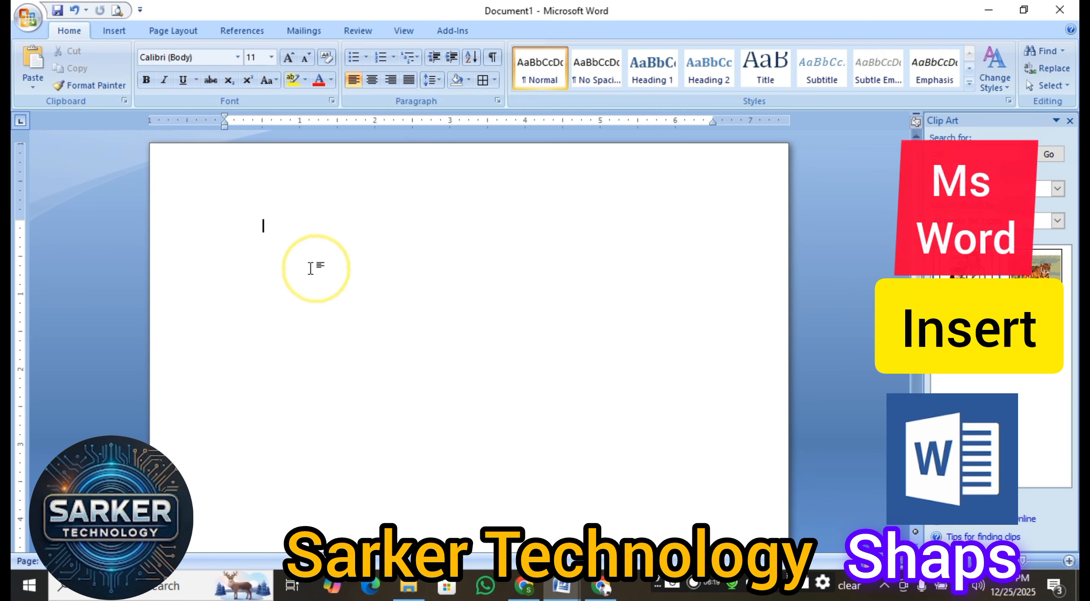
{"action": "left_click", "coordinate": [119, 36]}
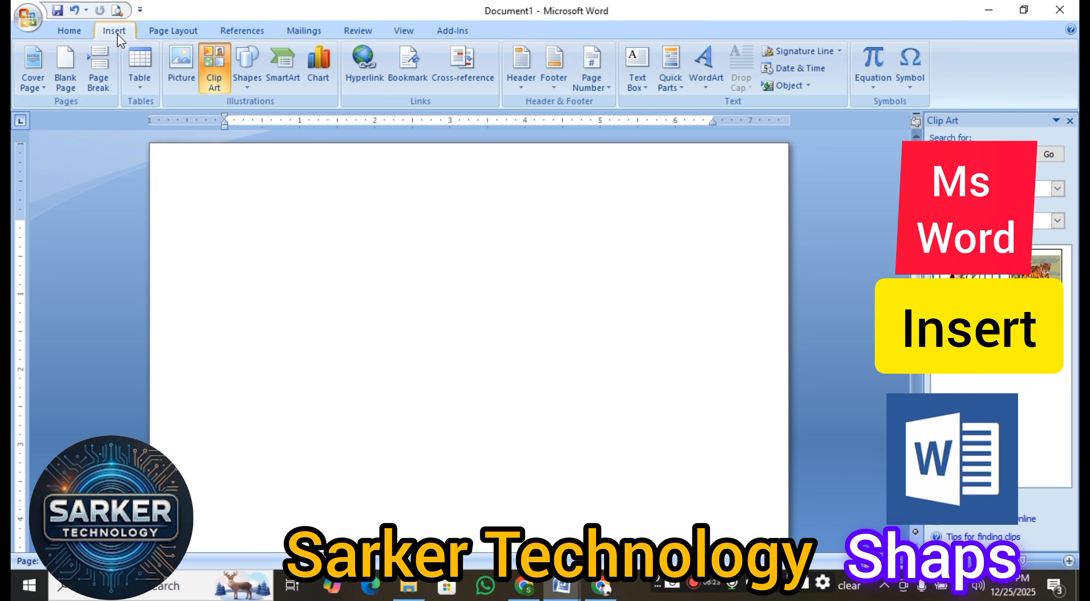
{"action": "left_click", "coordinate": [181, 71]}
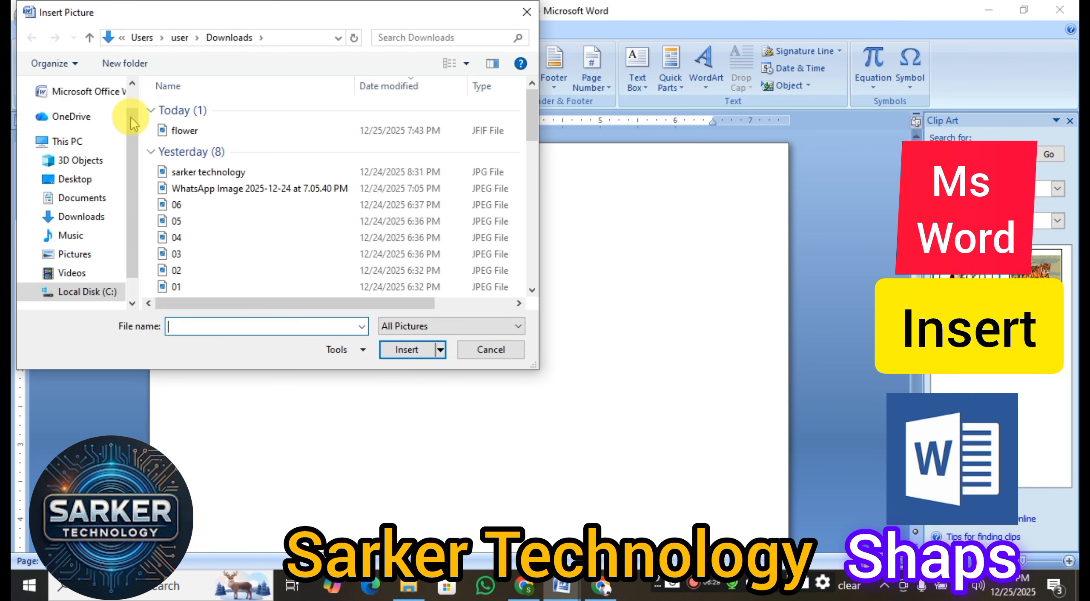
{"action": "left_click", "coordinate": [81, 217]}
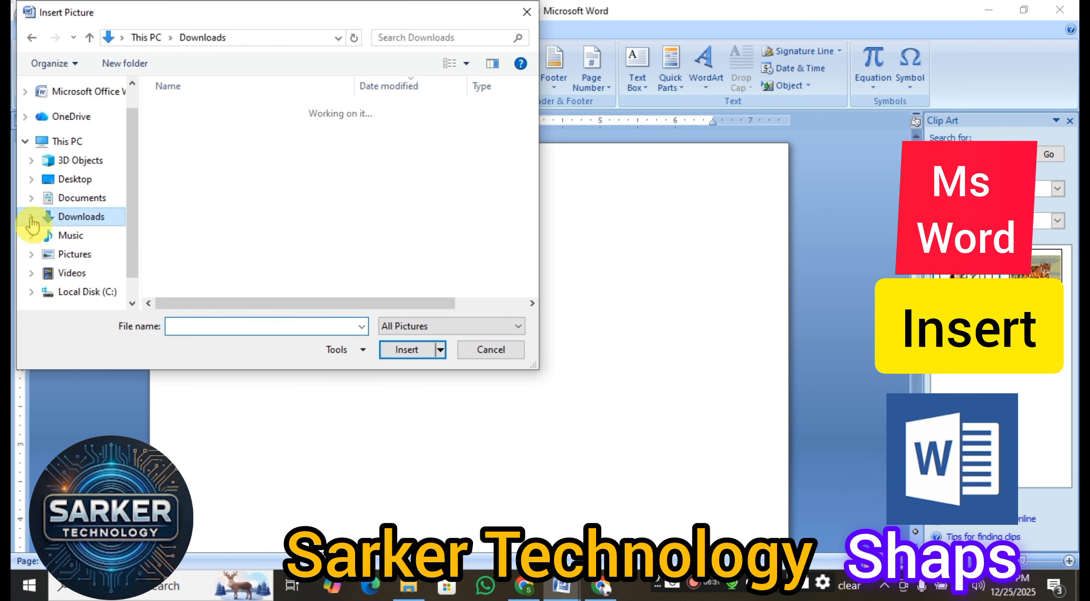
{"action": "left_click", "coordinate": [80, 216]}
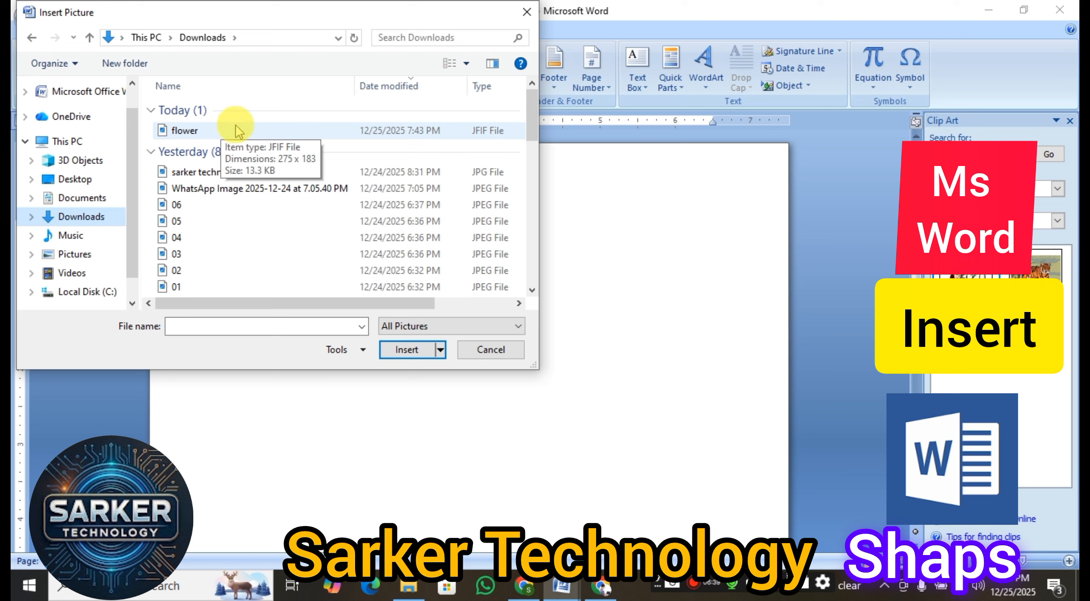
{"action": "left_click", "coordinate": [209, 131]}
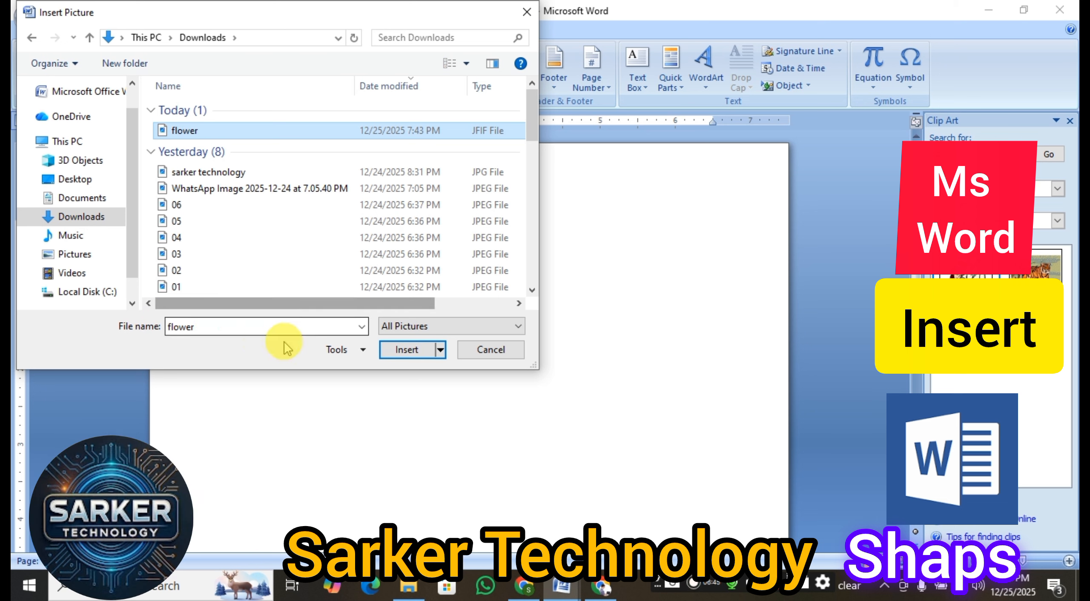
{"action": "left_click", "coordinate": [405, 350]}
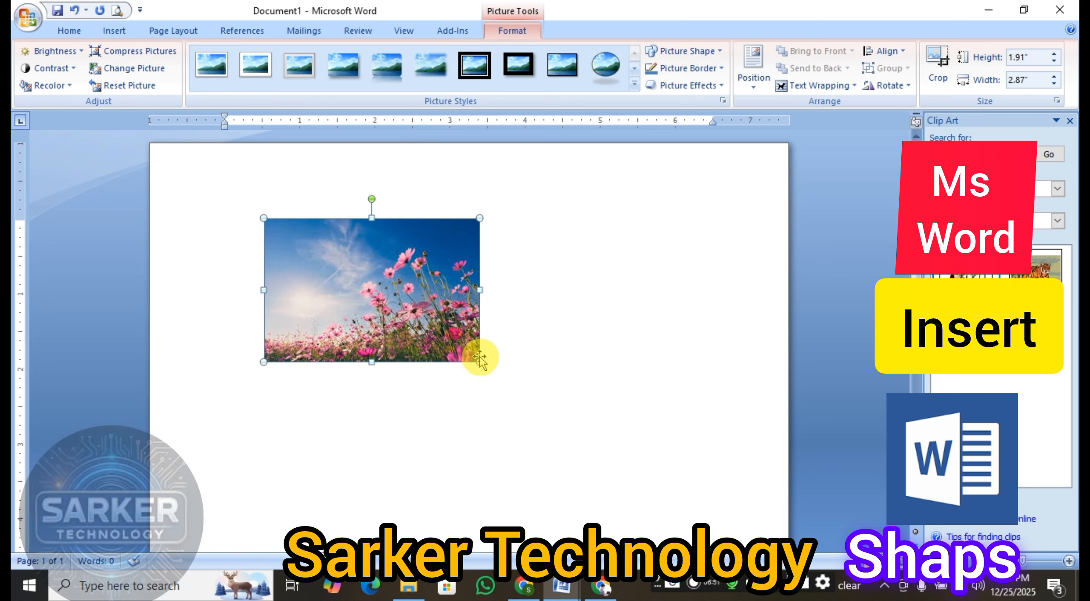
{"action": "left_click_drag", "start_coordinate": [480, 363], "coordinate": [532, 384]}
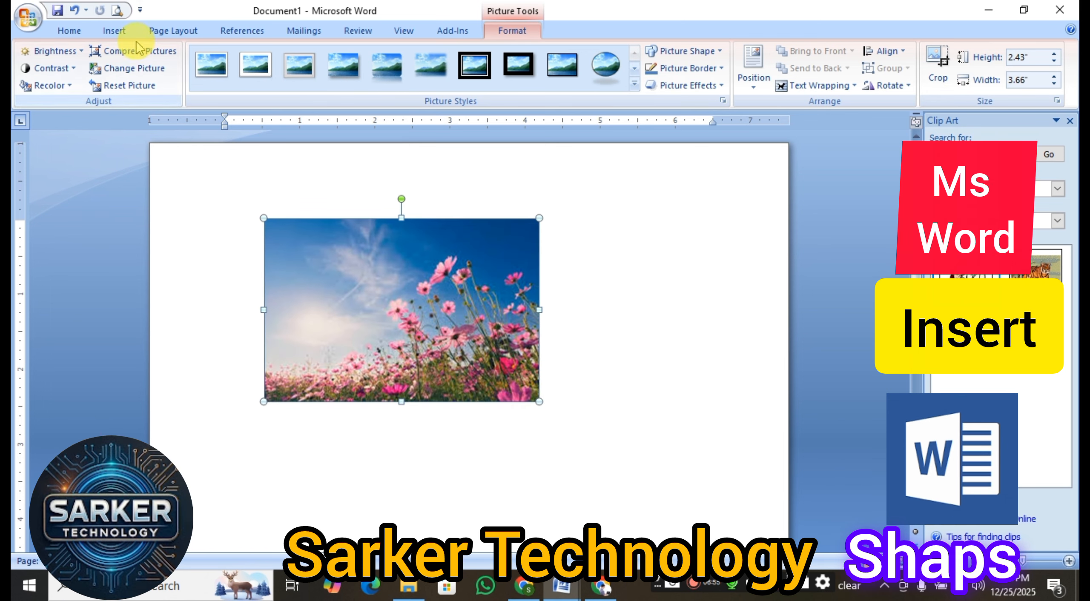
Delete the flower picture from the page and close the Clip Art pane
{"action": "left_click", "coordinate": [114, 31]}
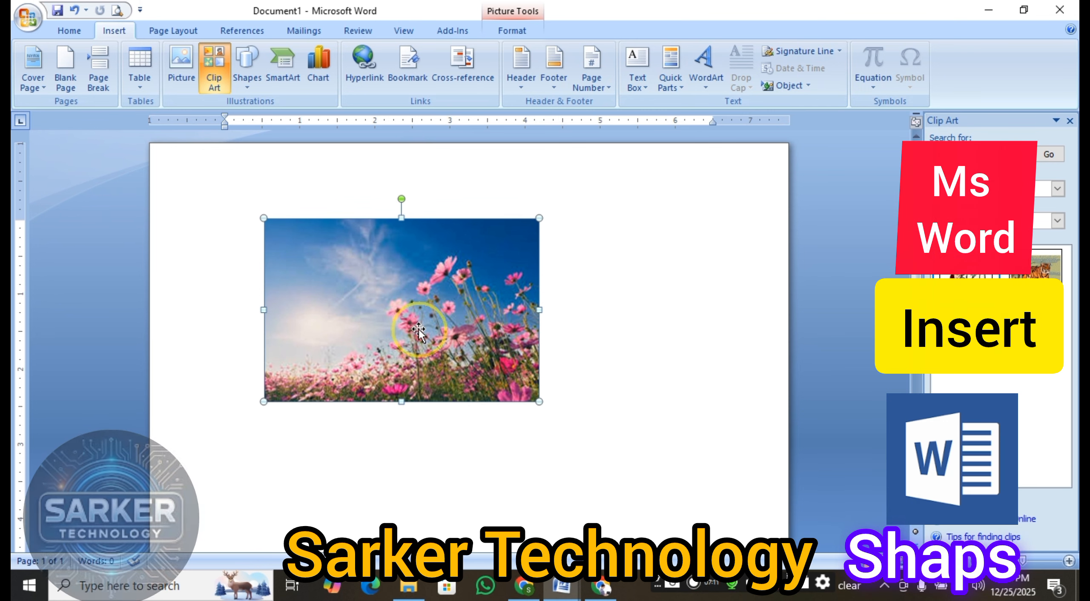
{"action": "key", "text": "Delete"}
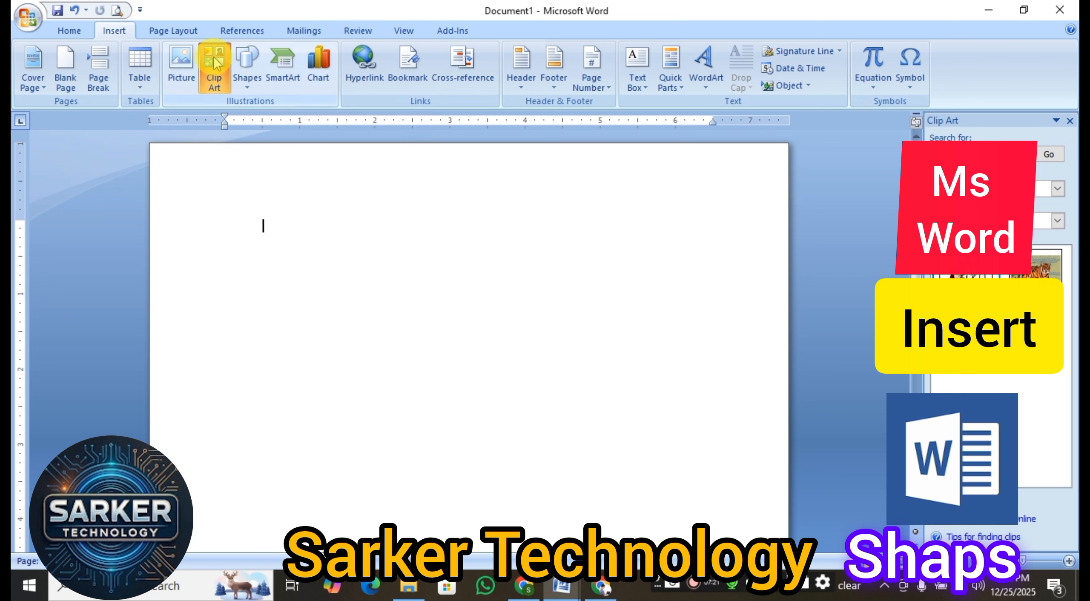
{"action": "left_click", "coordinate": [1070, 121]}
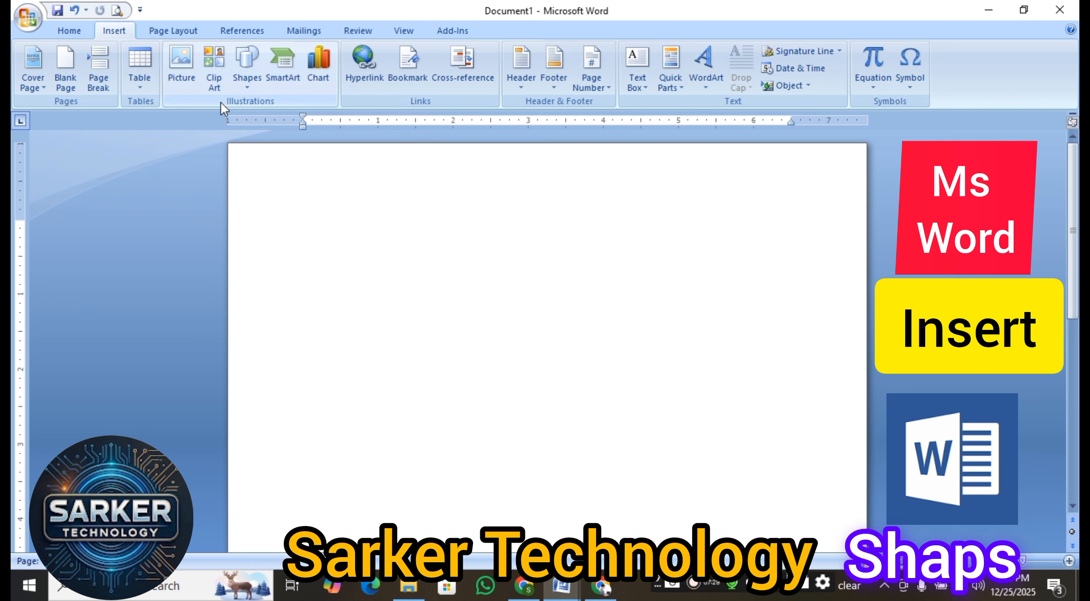
Examine the gallery of available shapes, including the lines, basic shapes, block arrows and flowchart groups
{"action": "left_click", "coordinate": [252, 102]}
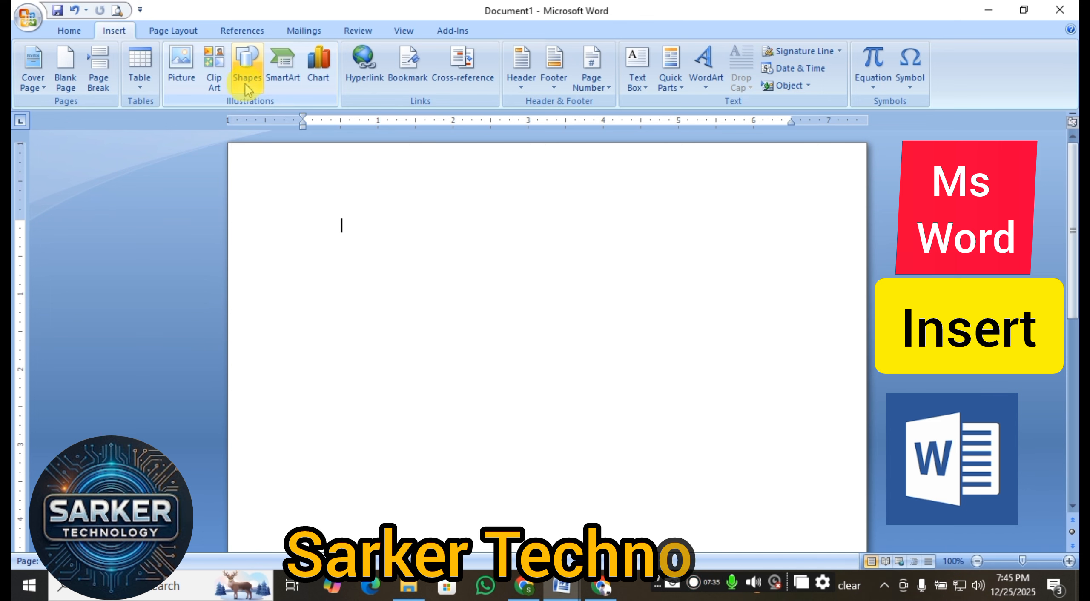
{"action": "left_click", "coordinate": [245, 84]}
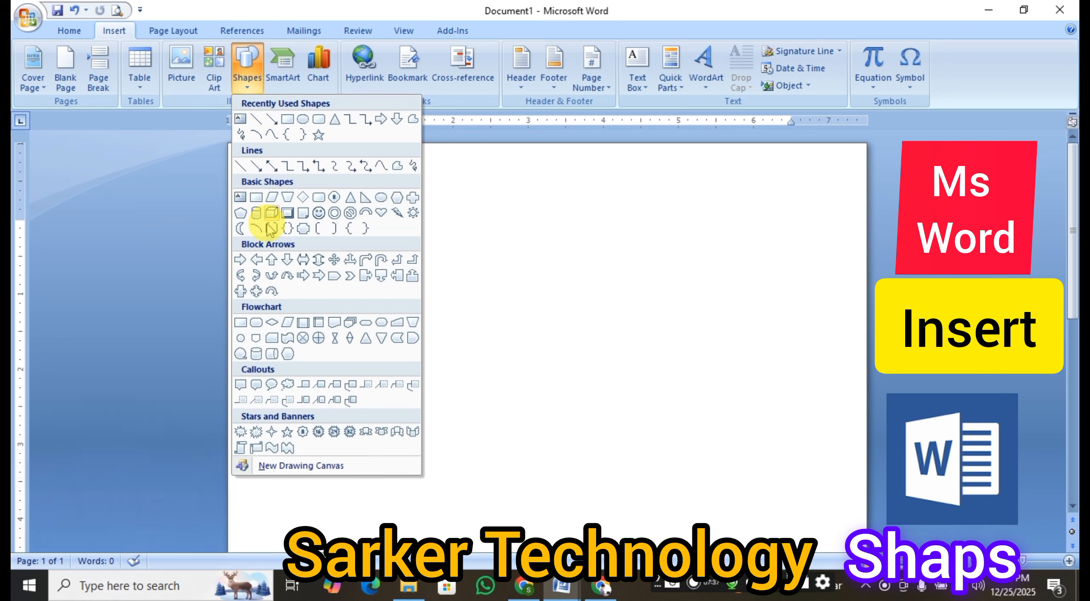
{"action": "left_click", "coordinate": [400, 334]}
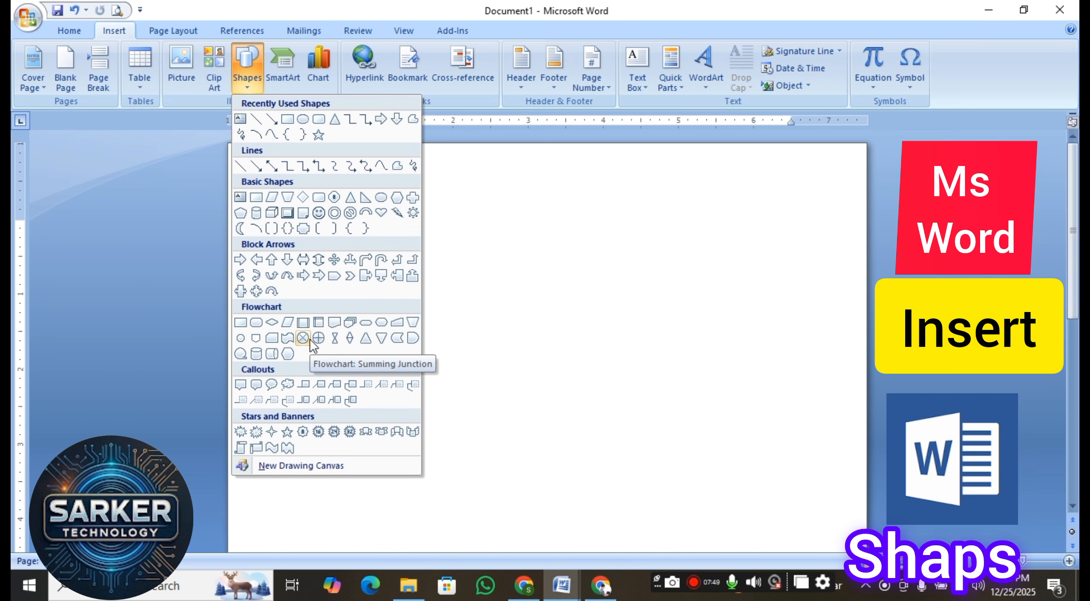
{"action": "left_click", "coordinate": [285, 260]}
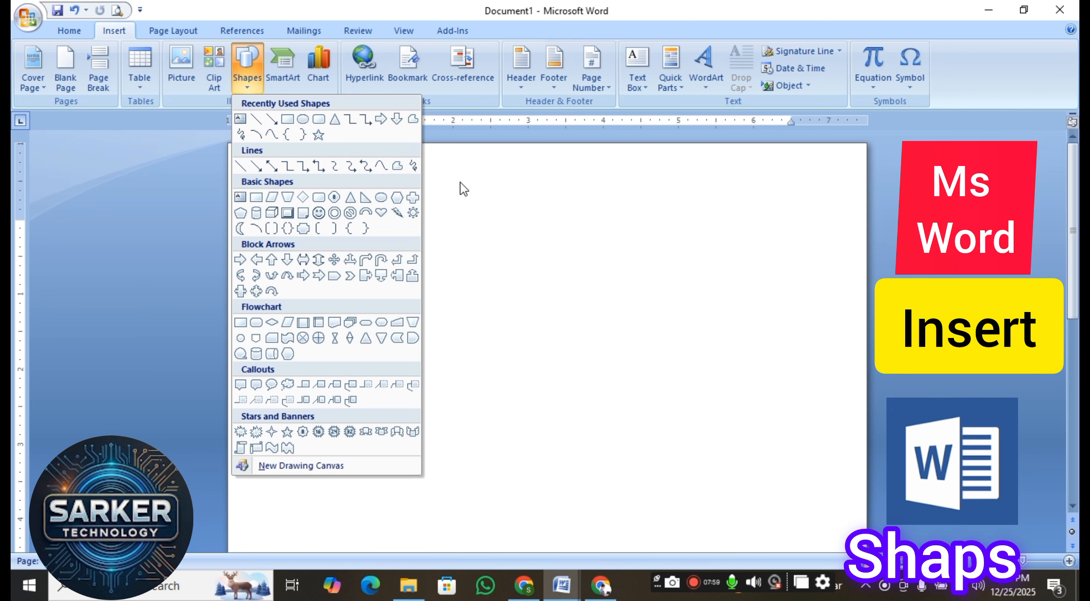
{"action": "left_click", "coordinate": [287, 120]}
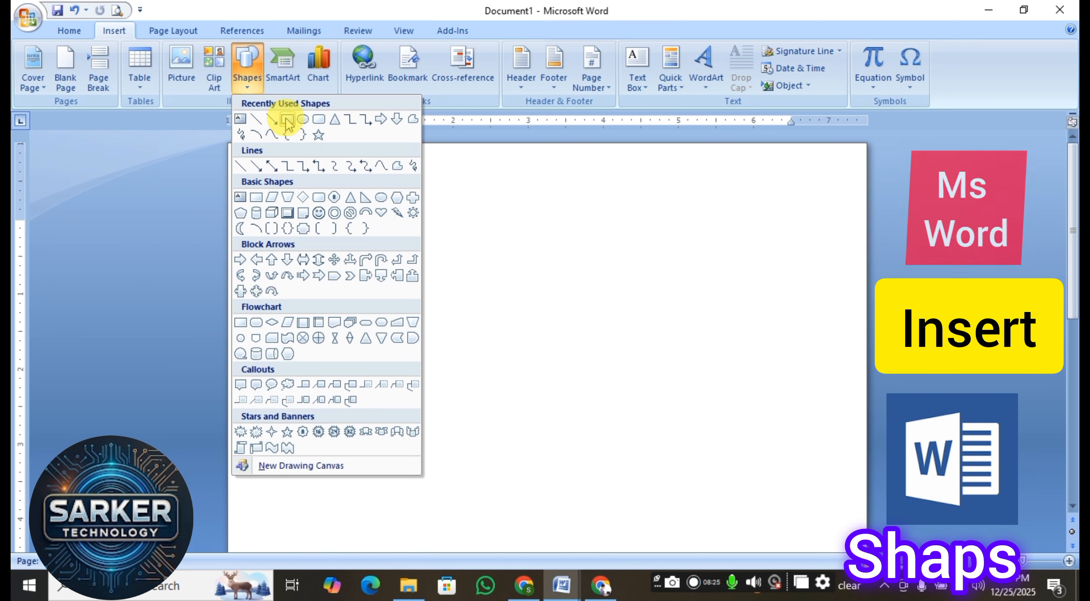
{"action": "left_click", "coordinate": [635, 217]}
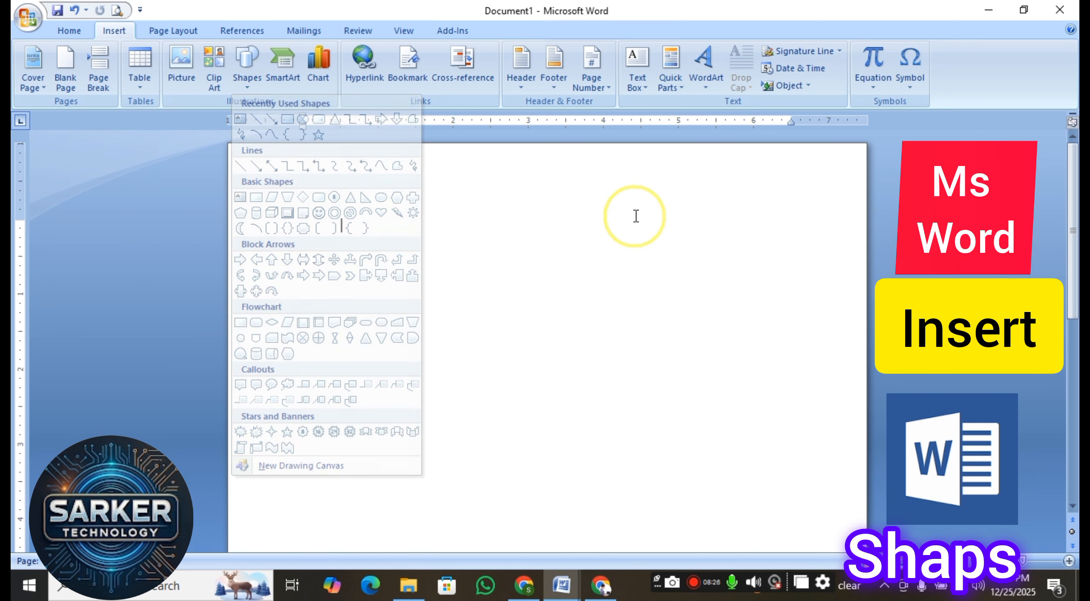
Draw a tall, narrow rectangle about 8.09" high and 0.26" wide down the left side of the page
{"action": "left_click", "coordinate": [73, 31]}
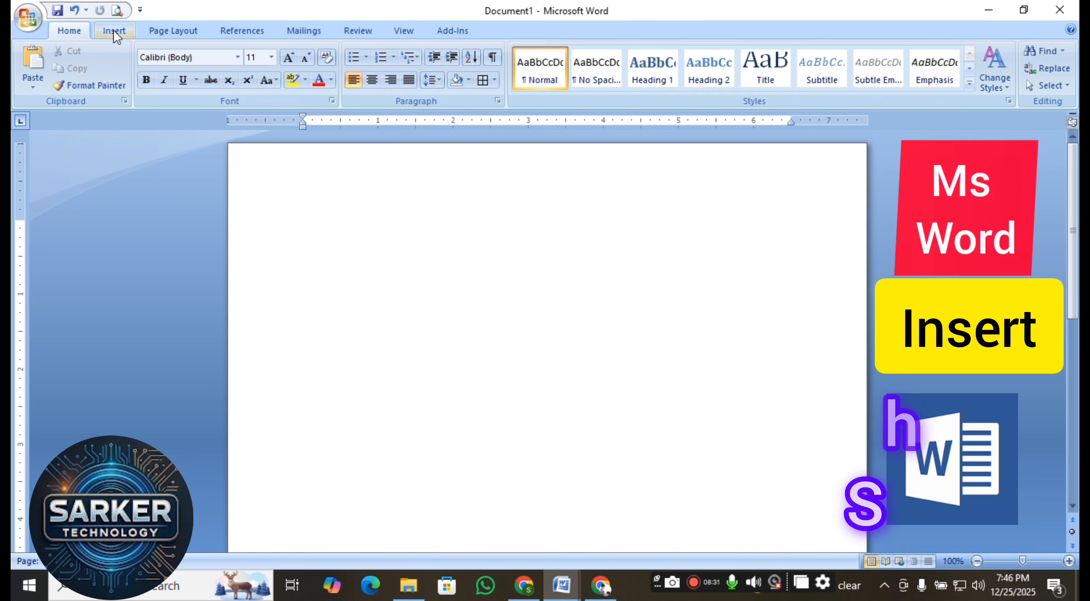
{"action": "left_click", "coordinate": [113, 30]}
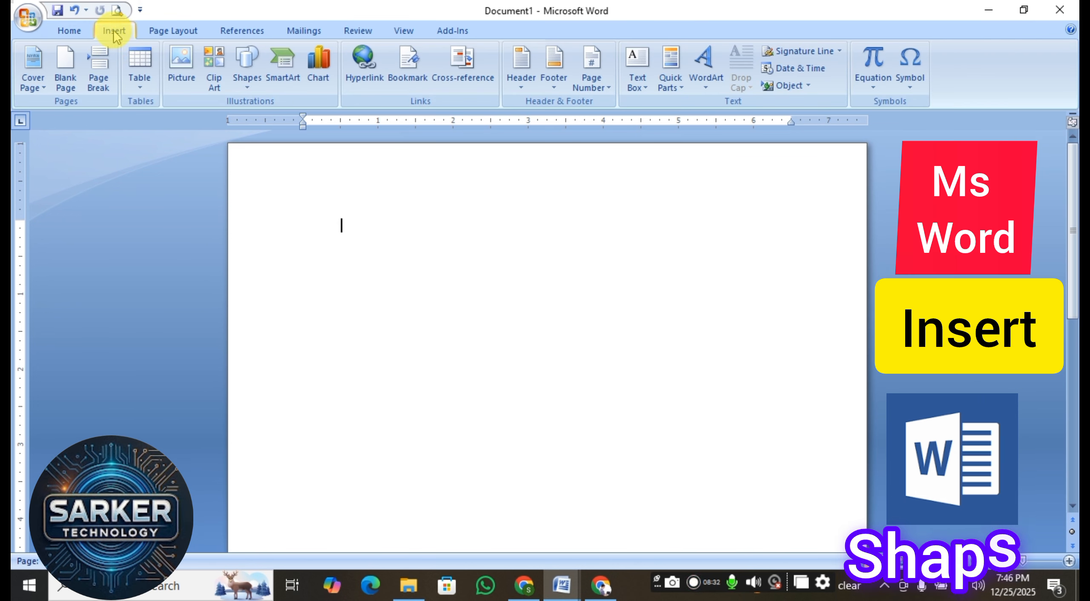
{"action": "left_click", "coordinate": [246, 80]}
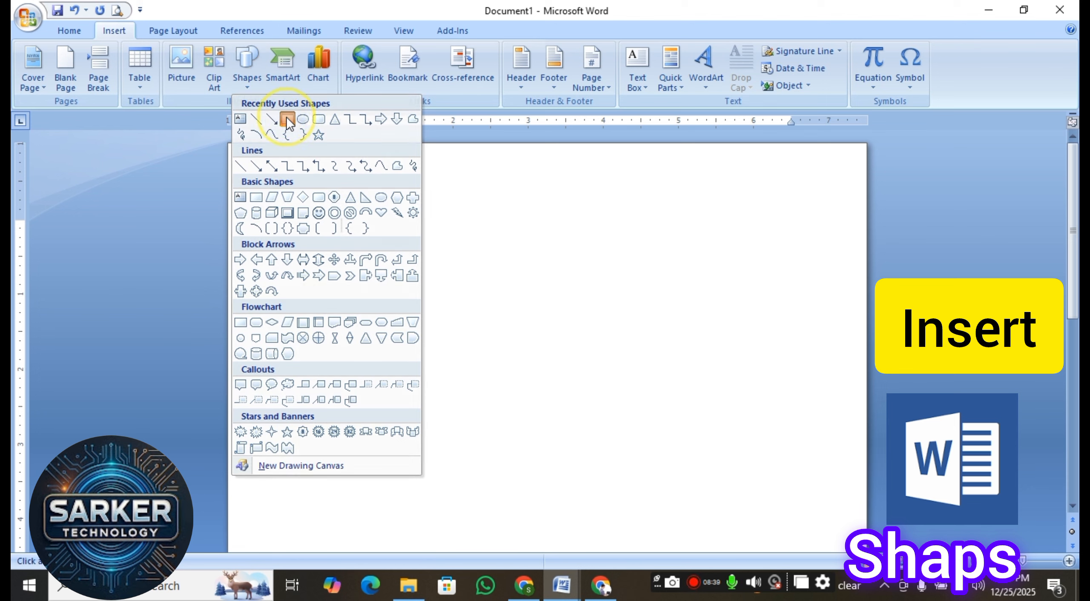
{"action": "left_click", "coordinate": [287, 119]}
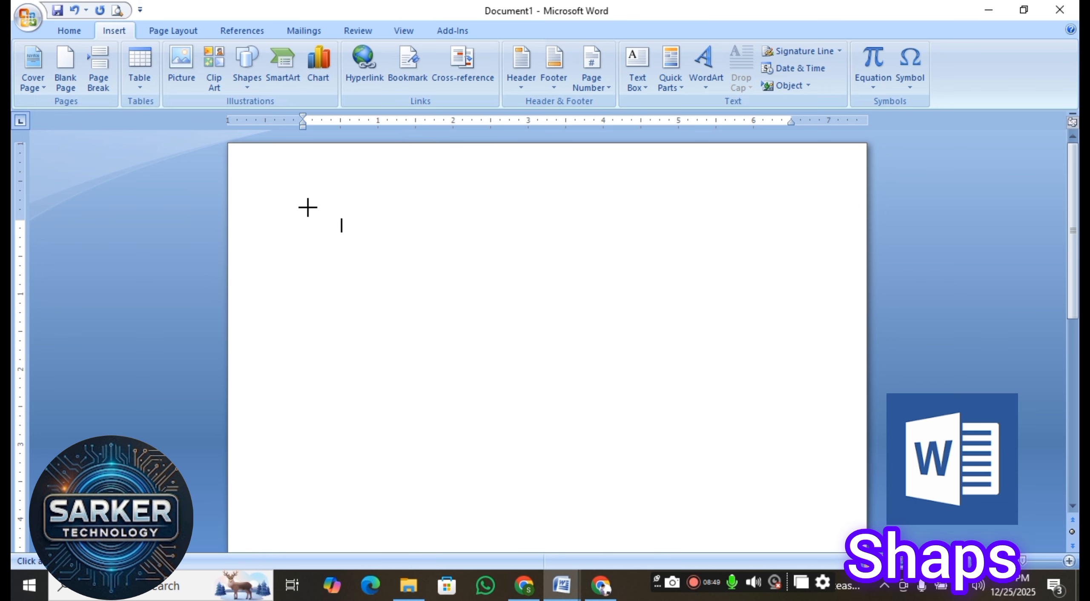
{"action": "mouse_move", "coordinate": [310, 336]}
{"action": "left_mouse_down"}
{"action": "mouse_move", "coordinate": [329, 555]}
{"action": "mouse_move", "coordinate": [327, 524]}
{"action": "left_mouse_up"}
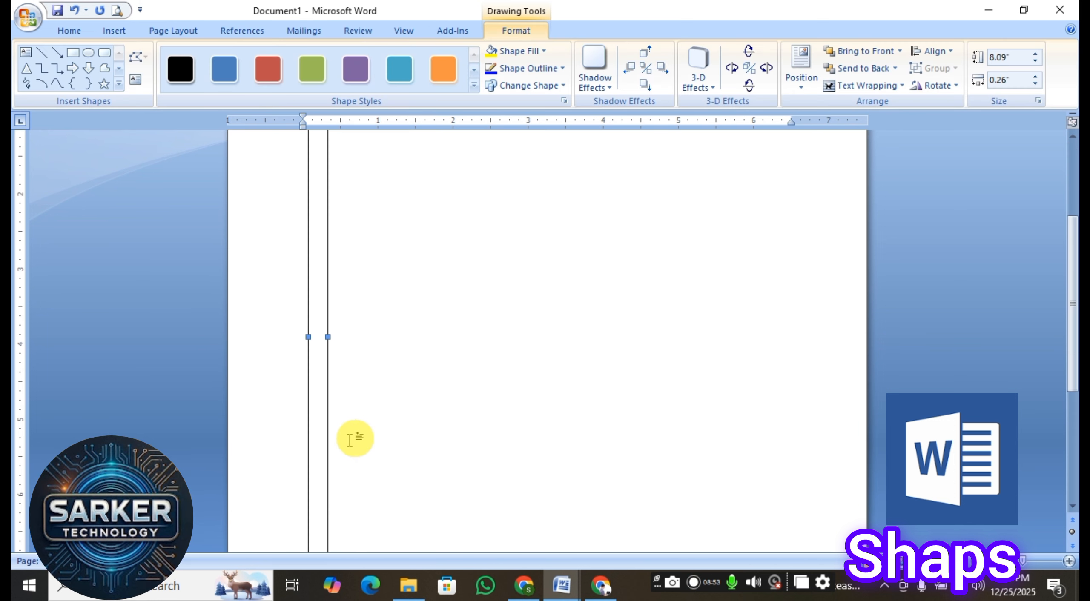
{"action": "scroll", "coordinate": [350, 423], "scroll_direction": "up", "scroll_amount": 5}
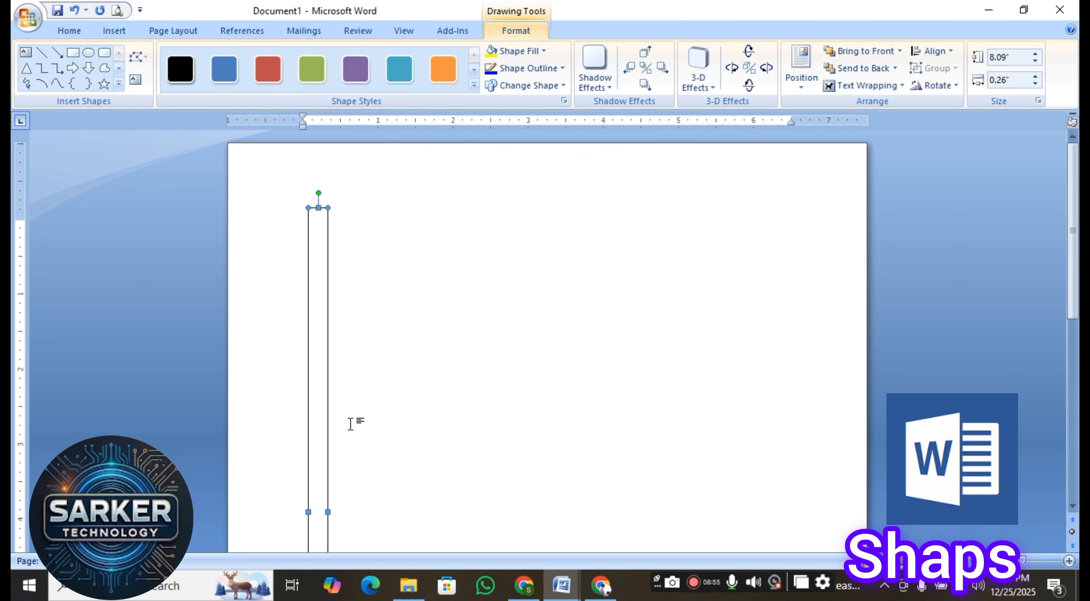
{"action": "left_click", "coordinate": [438, 408]}
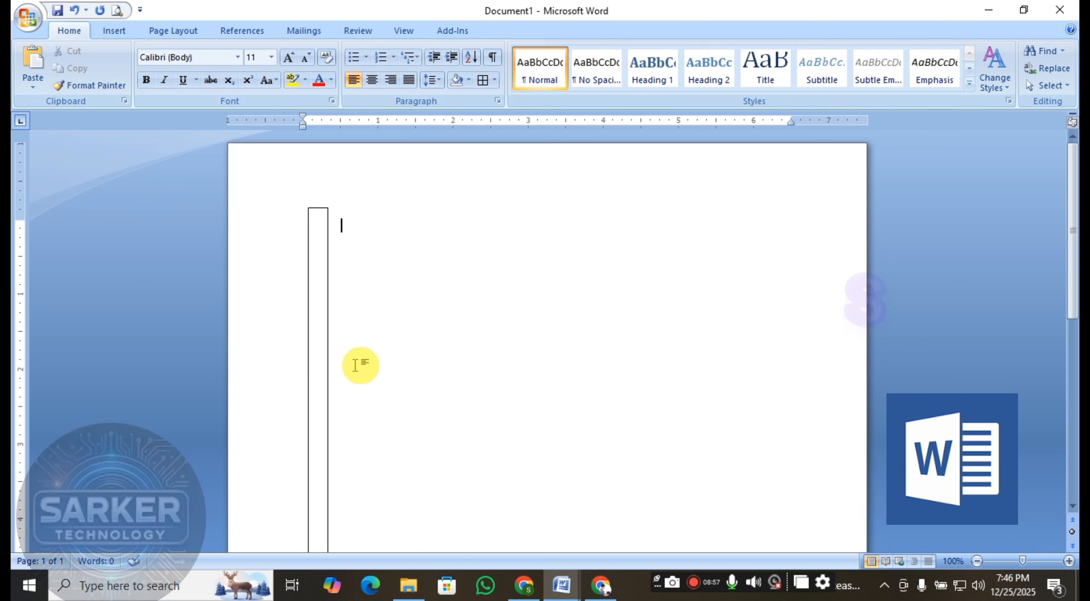
Draw a rectangle about 2.04" high and 4.99" wide, starting at the upper right corner of the narrow vertical rectangle
{"action": "left_click", "coordinate": [114, 31]}
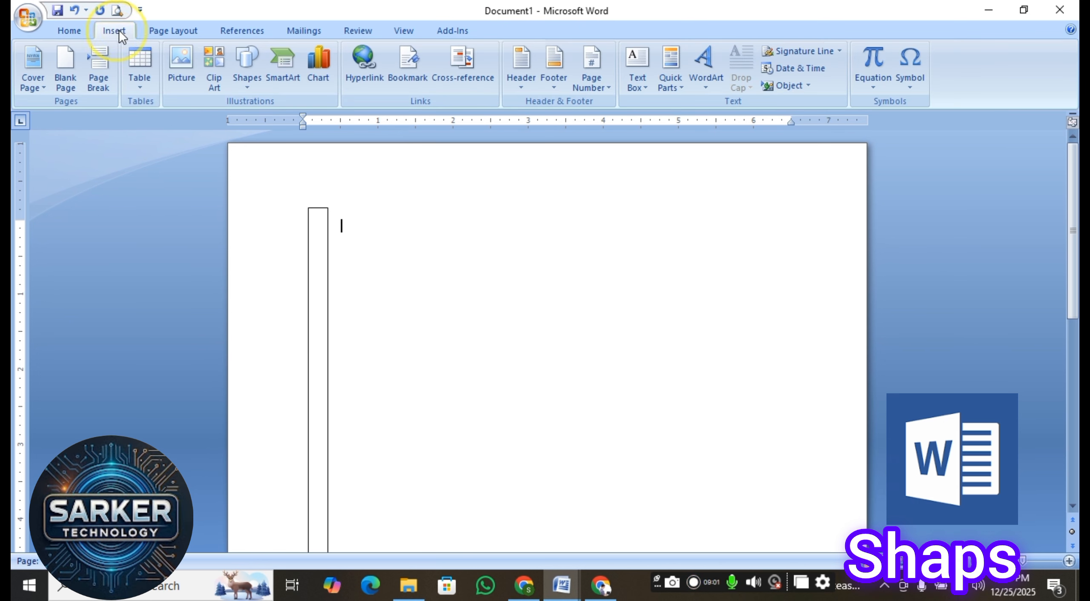
{"action": "left_click", "coordinate": [248, 77]}
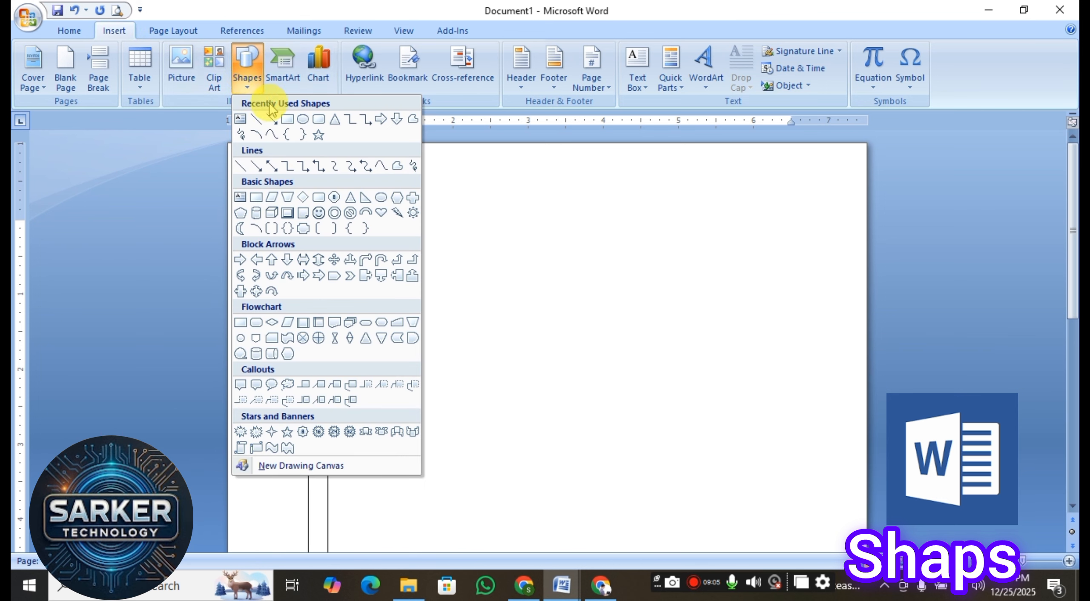
{"action": "left_click", "coordinate": [286, 118]}
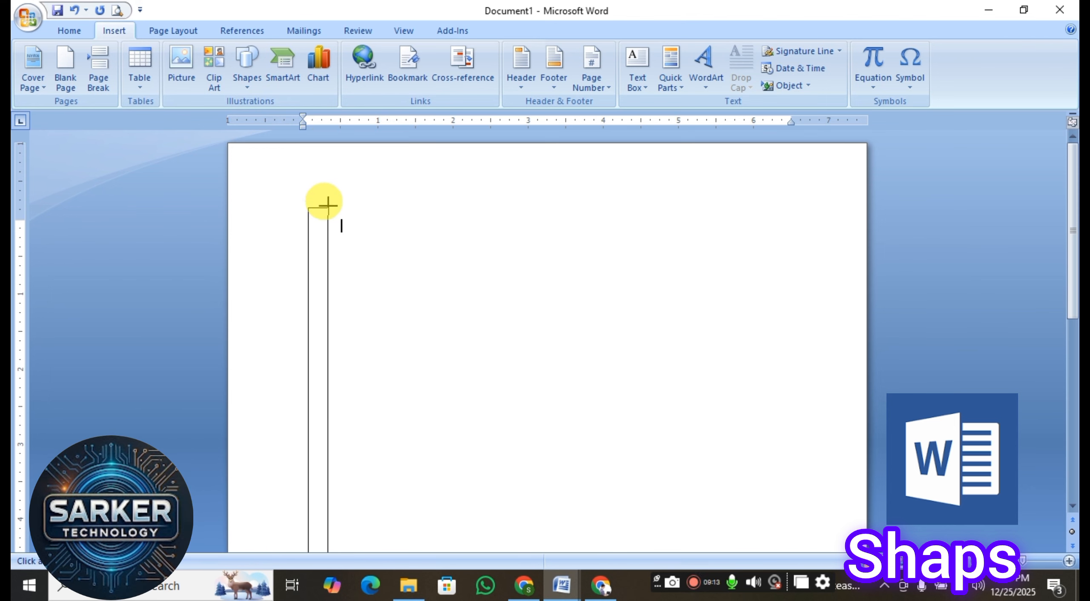
{"action": "left_click_drag", "start_coordinate": [327, 210], "coordinate": [325, 207]}
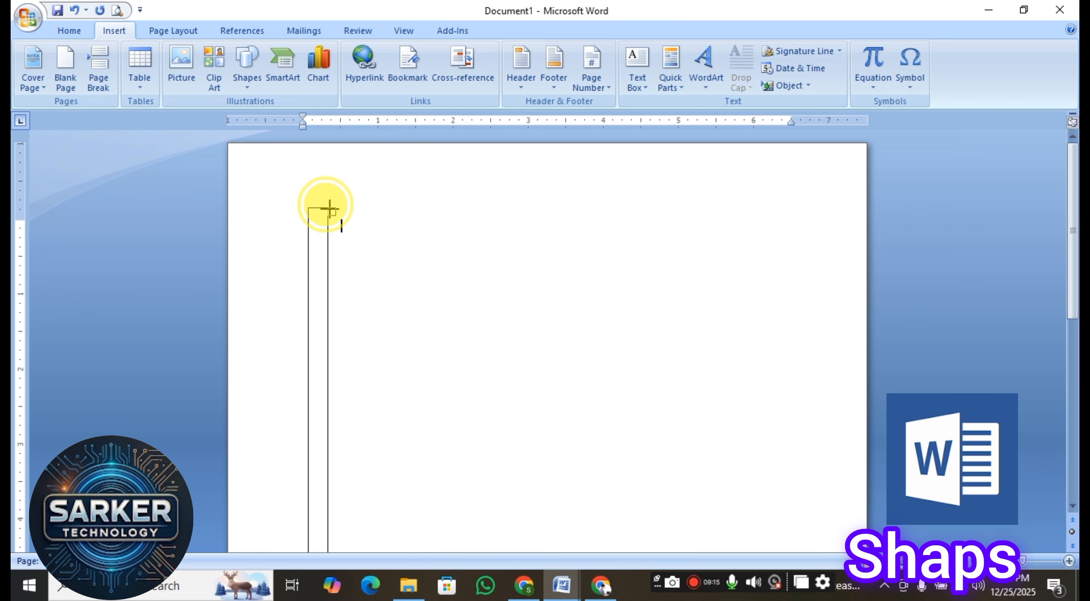
{"action": "mouse_move", "coordinate": [394, 281]}
{"action": "left_mouse_down"}
{"action": "mouse_move", "coordinate": [743, 335]}
{"action": "mouse_move", "coordinate": [701, 360]}
{"action": "left_mouse_up"}
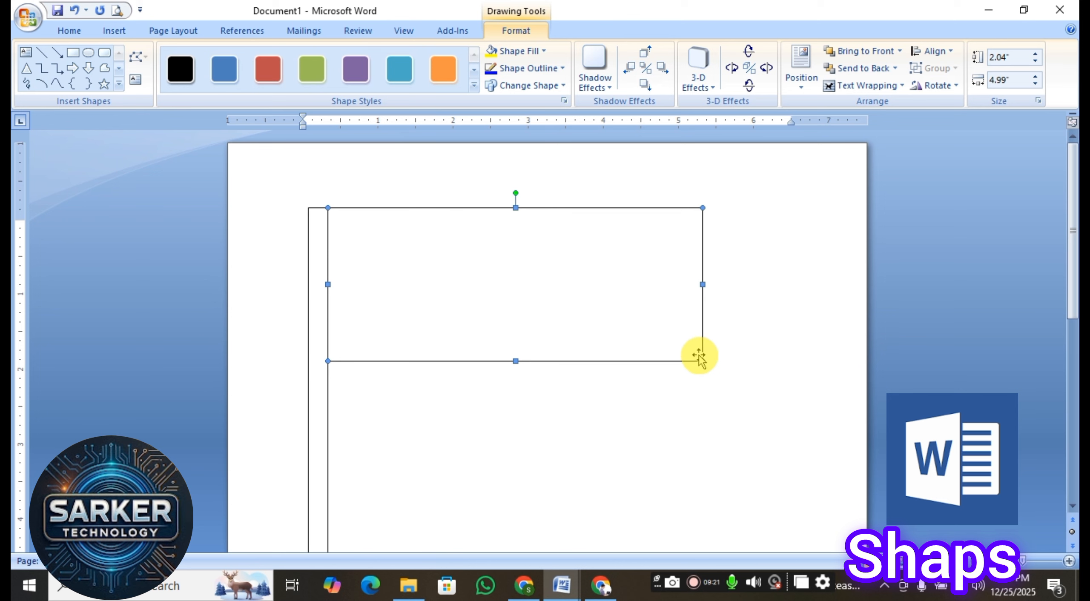
{"action": "left_click", "coordinate": [643, 385]}
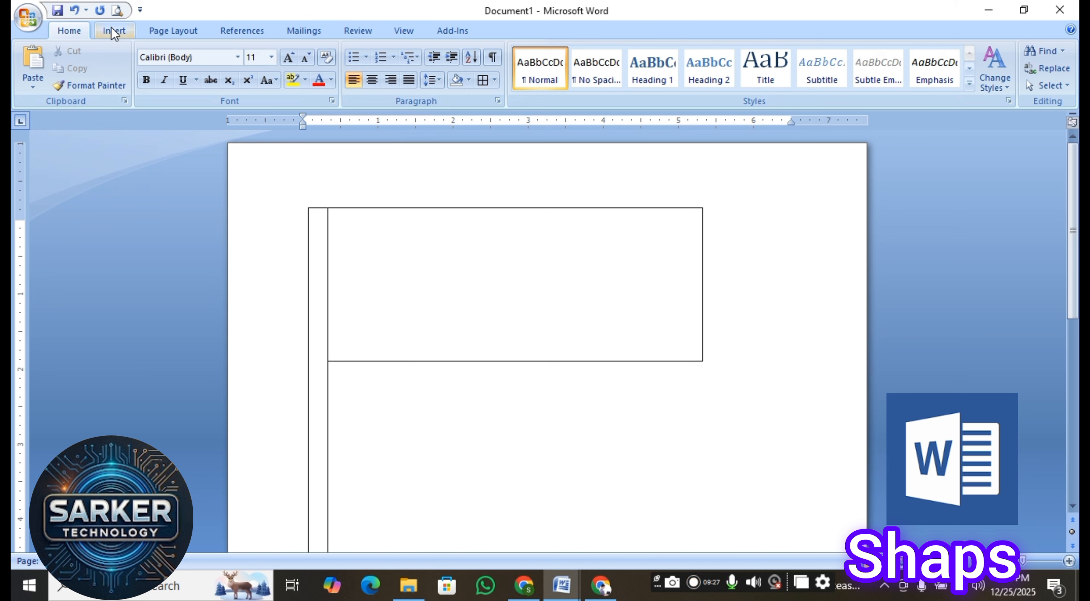
Draw a circle about 1.03" in diameter inside the wide rectangle, near its middle
{"action": "left_click", "coordinate": [114, 31]}
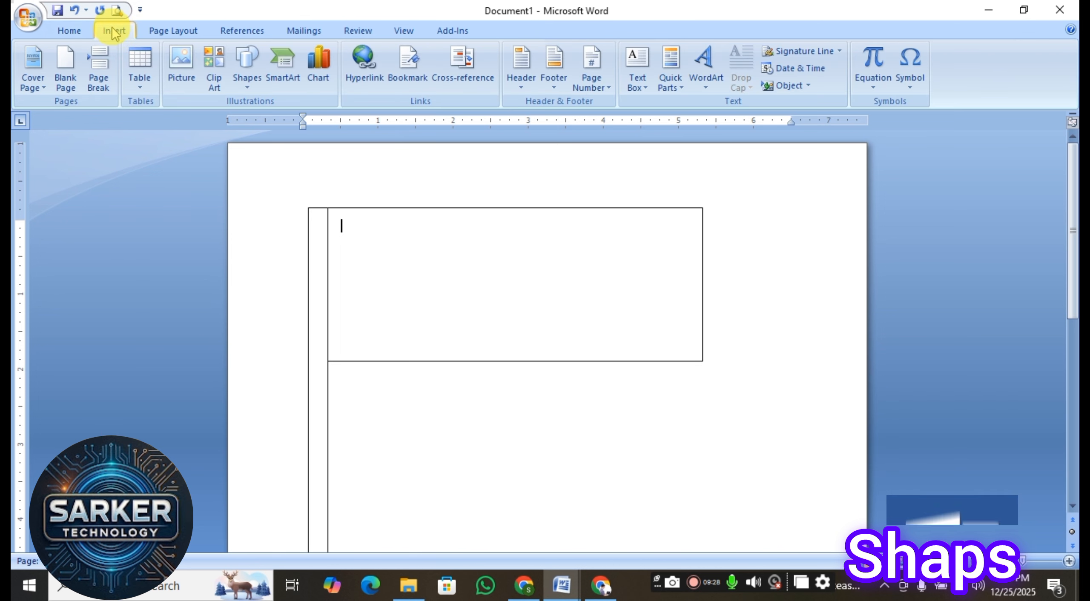
{"action": "left_click", "coordinate": [247, 87]}
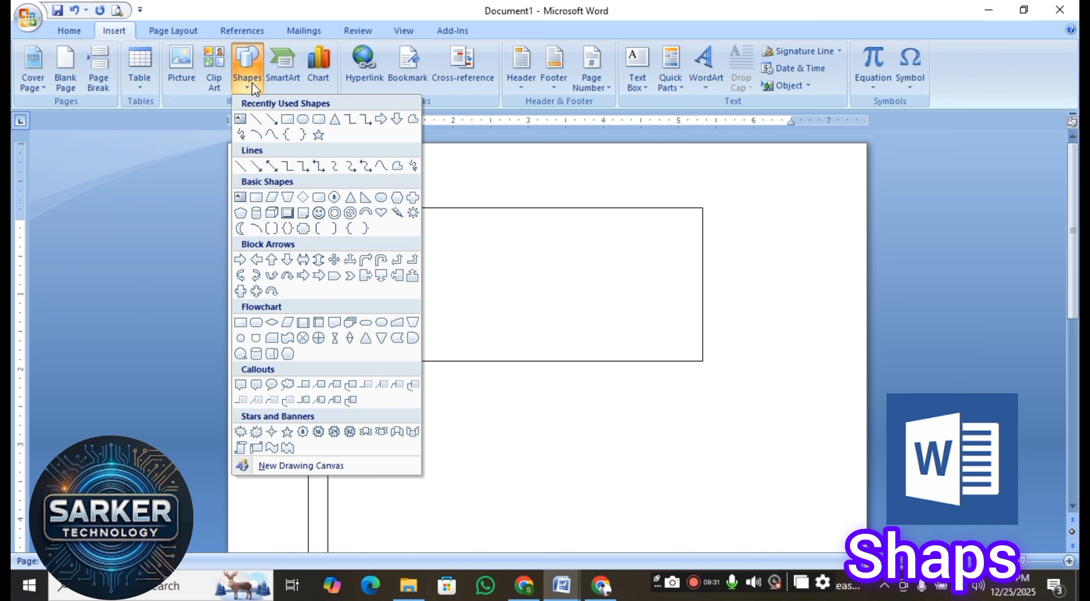
{"action": "left_click", "coordinate": [303, 120]}
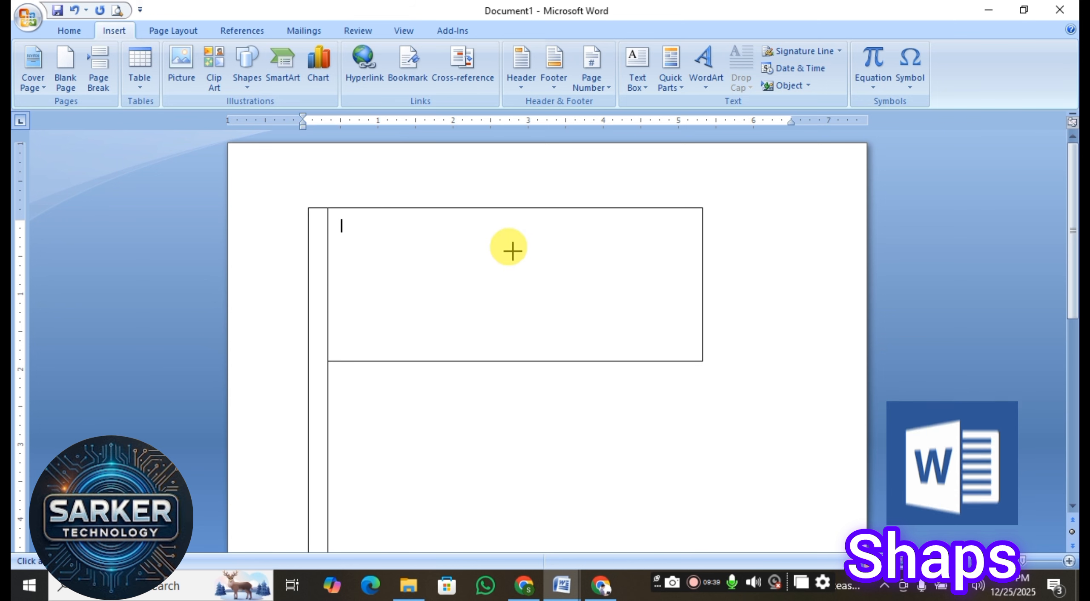
{"action": "left_click", "coordinate": [470, 244]}
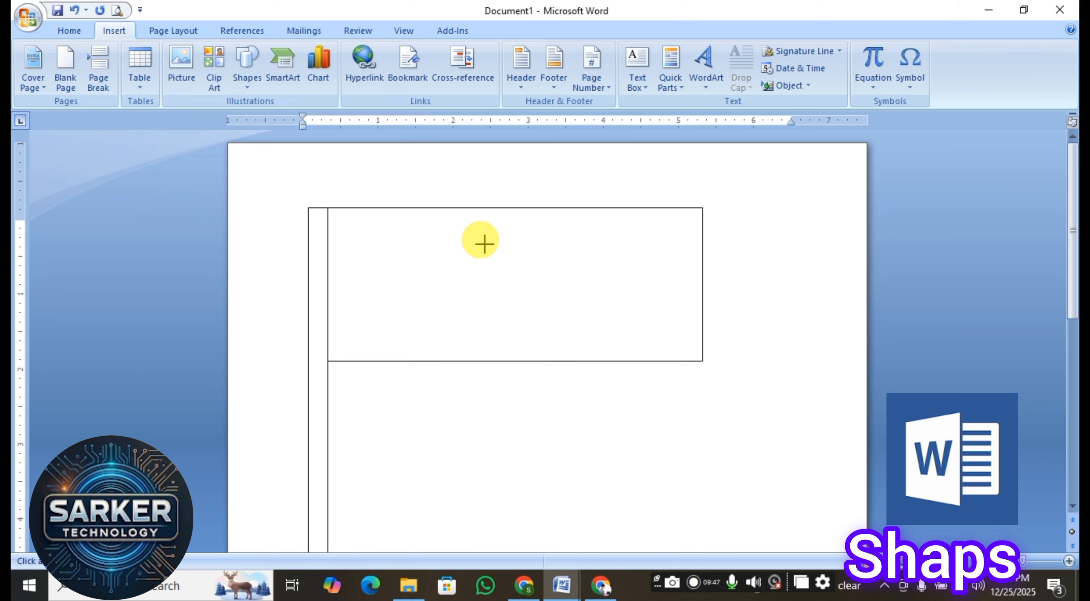
{"action": "left_click_drag", "start_coordinate": [478, 244], "coordinate": [523, 302]}
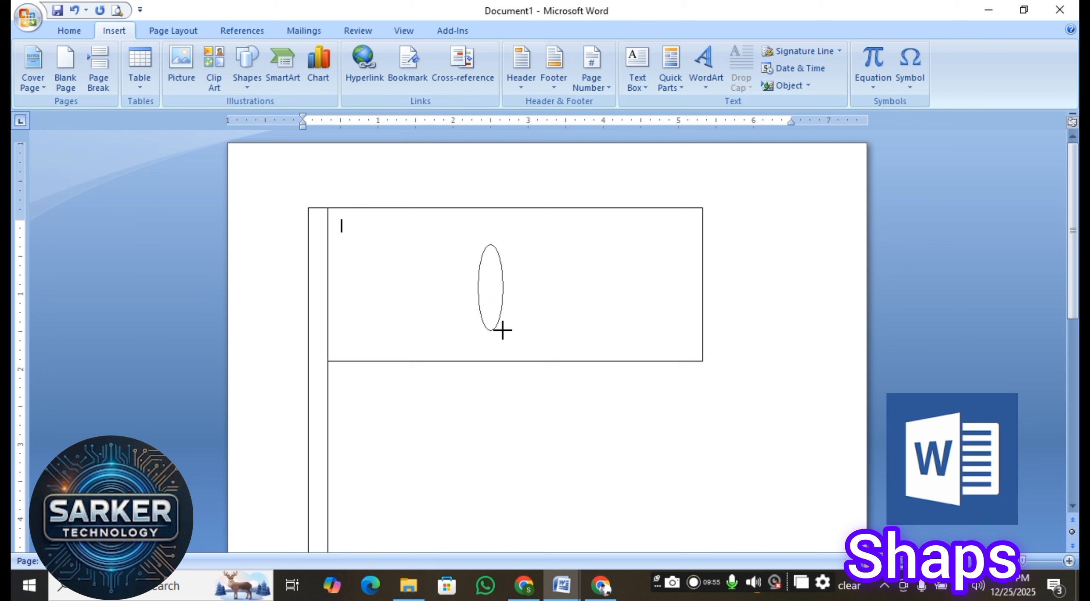
{"action": "mouse_move", "coordinate": [538, 330]}
{"action": "left_mouse_down"}
{"action": "mouse_move", "coordinate": [501, 323]}
{"action": "mouse_move", "coordinate": [527, 320]}
{"action": "left_mouse_up"}
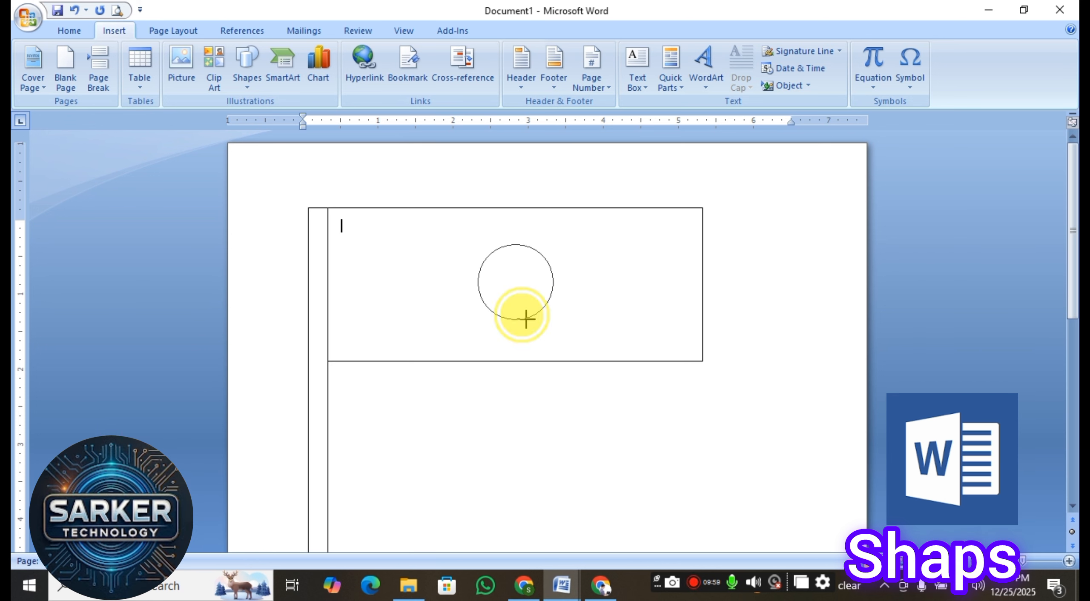
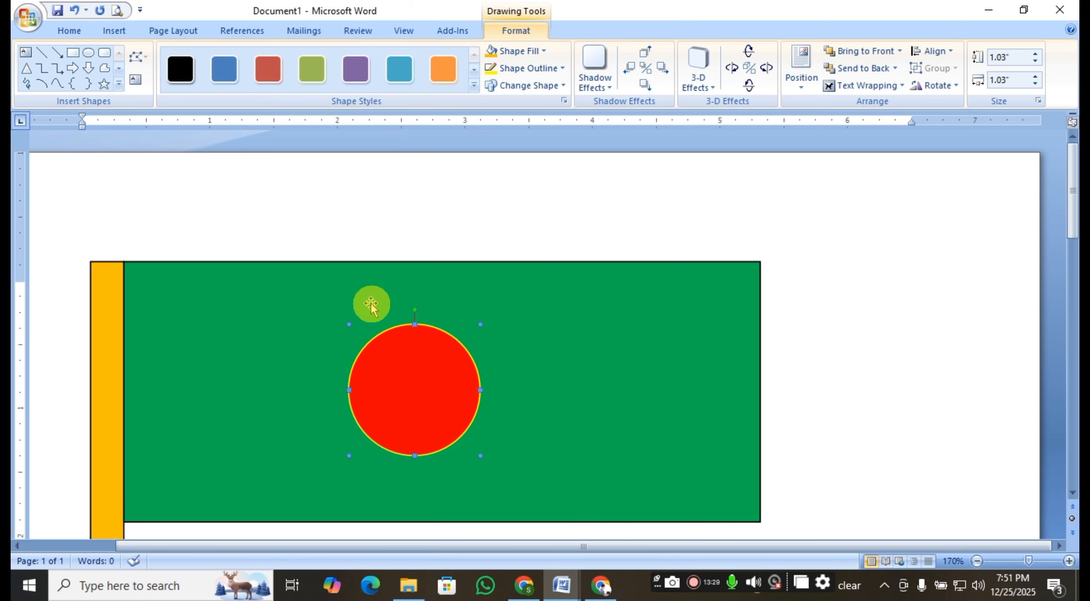
Set the red circle's yellow outline weight to 6 pt
{"action": "left_click", "coordinate": [560, 71]}
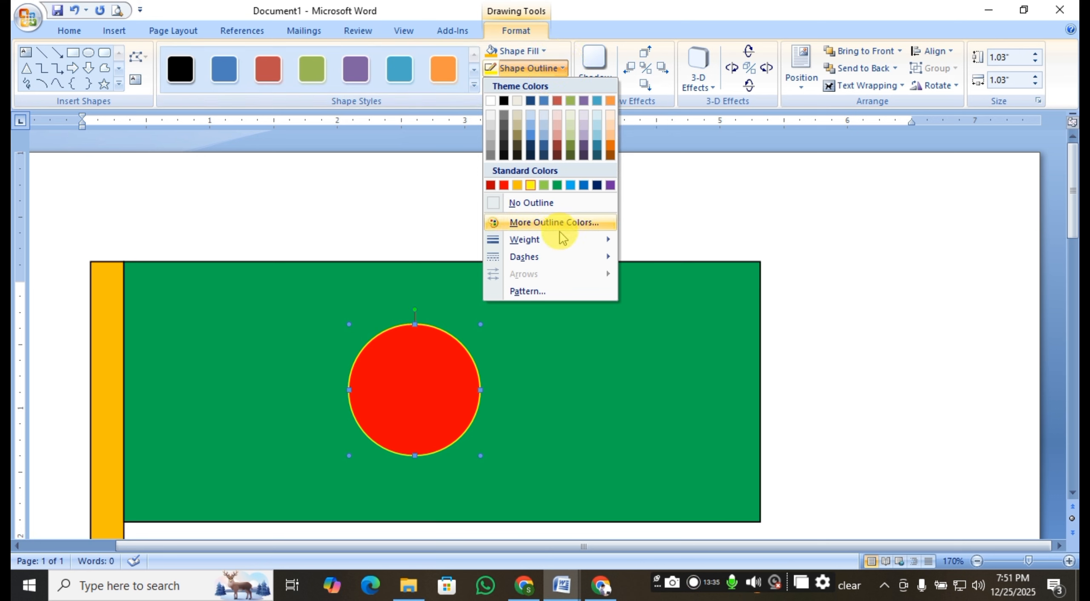
{"action": "mouse_move", "coordinate": [555, 246]}
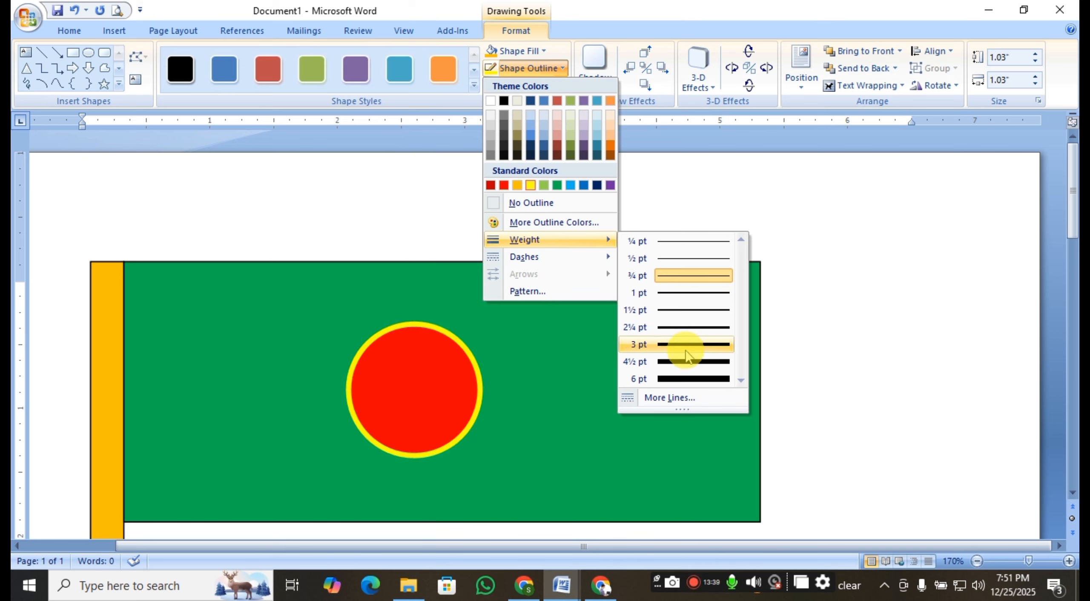
{"action": "left_click", "coordinate": [695, 379]}
{"action": "scroll", "coordinate": [532, 304], "scroll_direction": "down", "scroll_amount": 3}
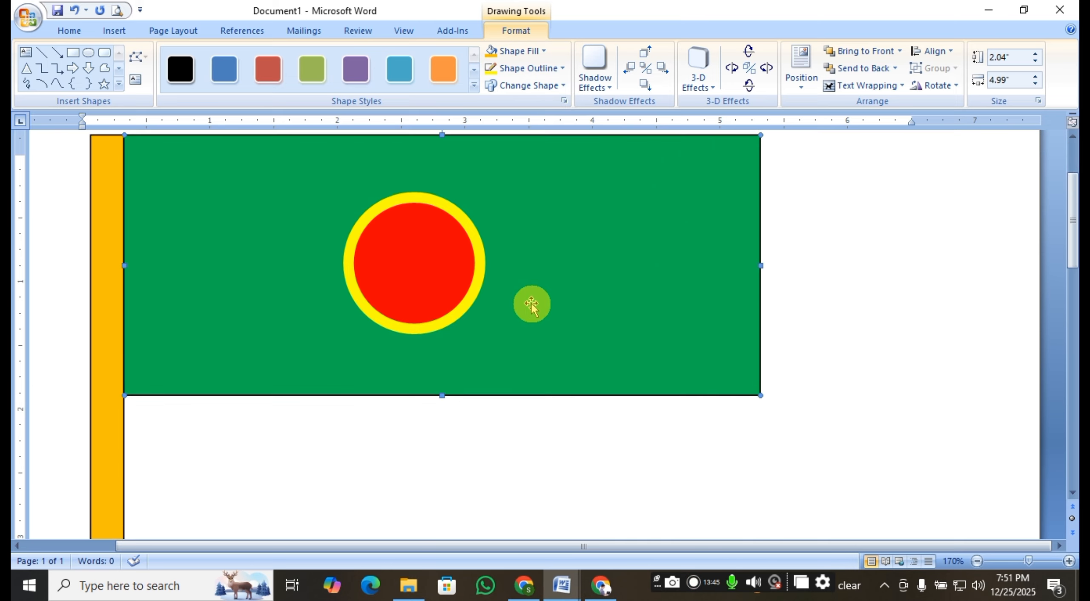
{"action": "scroll", "coordinate": [531, 305], "scroll_direction": "up", "scroll_amount": 3}
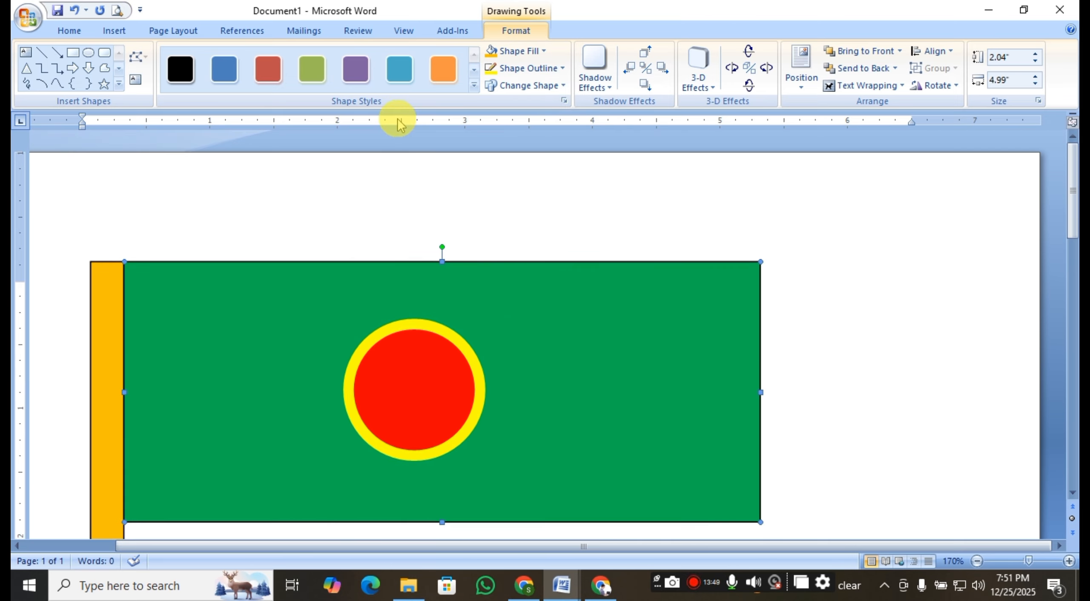
Delete the red circle, the green rectangle and the orange vertical pole from the page
{"action": "left_click", "coordinate": [410, 366]}
{"action": "key", "text": "Delete"}
{"action": "left_click", "coordinate": [397, 365]}
{"action": "key", "text": "Delete"}
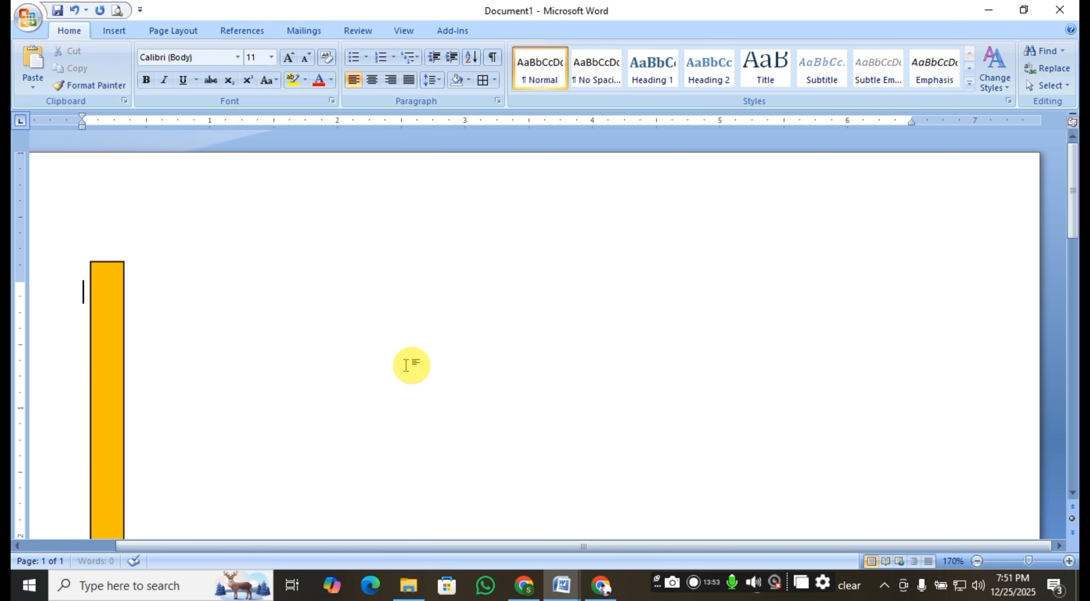
{"action": "left_click", "coordinate": [104, 378]}
{"action": "key", "text": "Delete"}
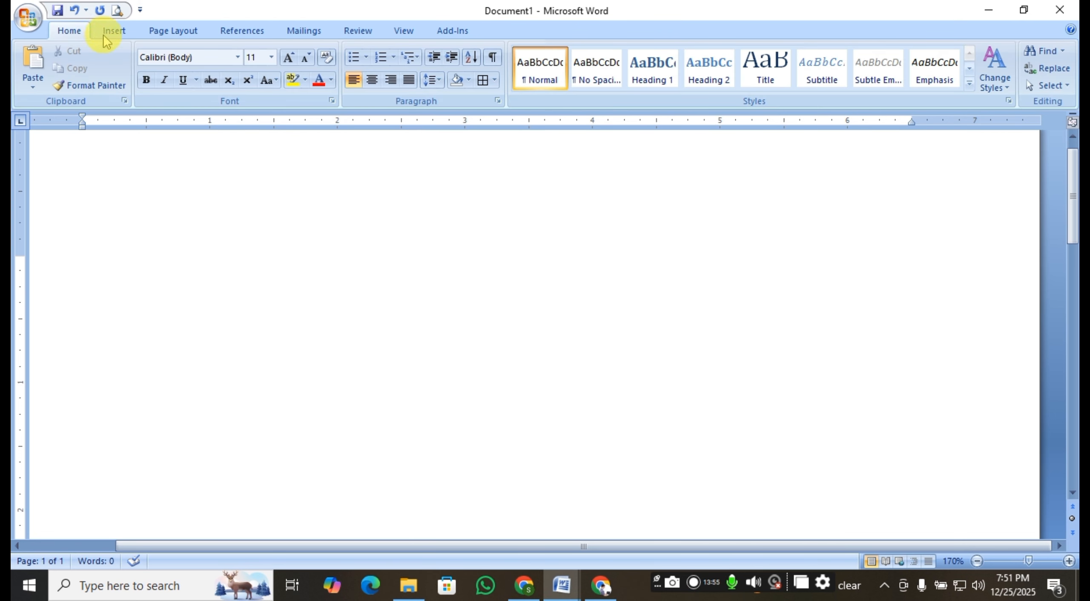
Draw a four-way arrow callout from the block arrows, about 2.04" high and 1.93" wide, on the empty page
{"action": "left_click", "coordinate": [114, 31]}
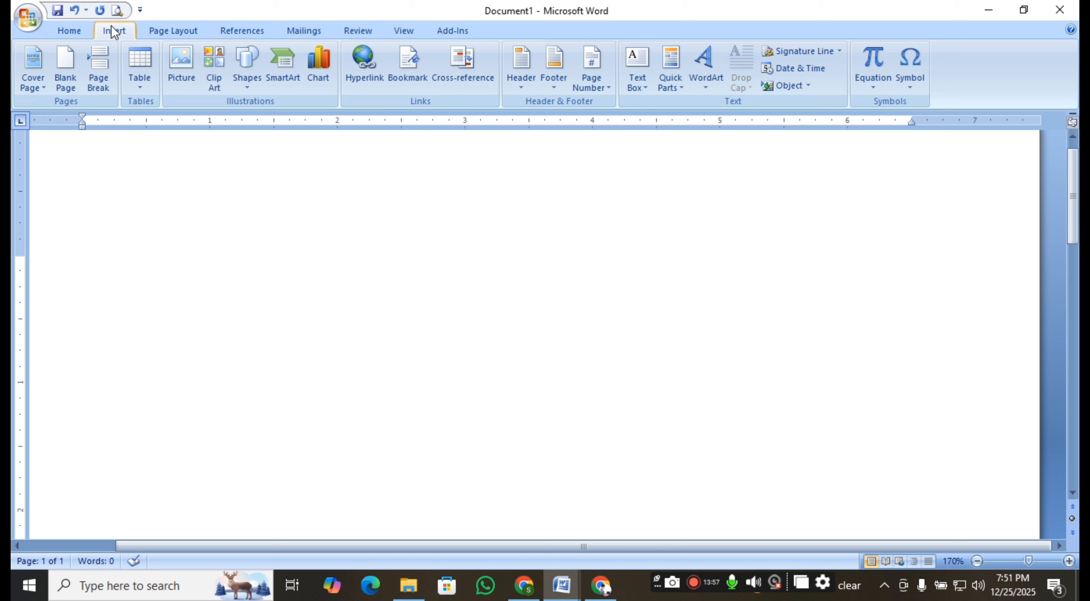
{"action": "left_click", "coordinate": [247, 75]}
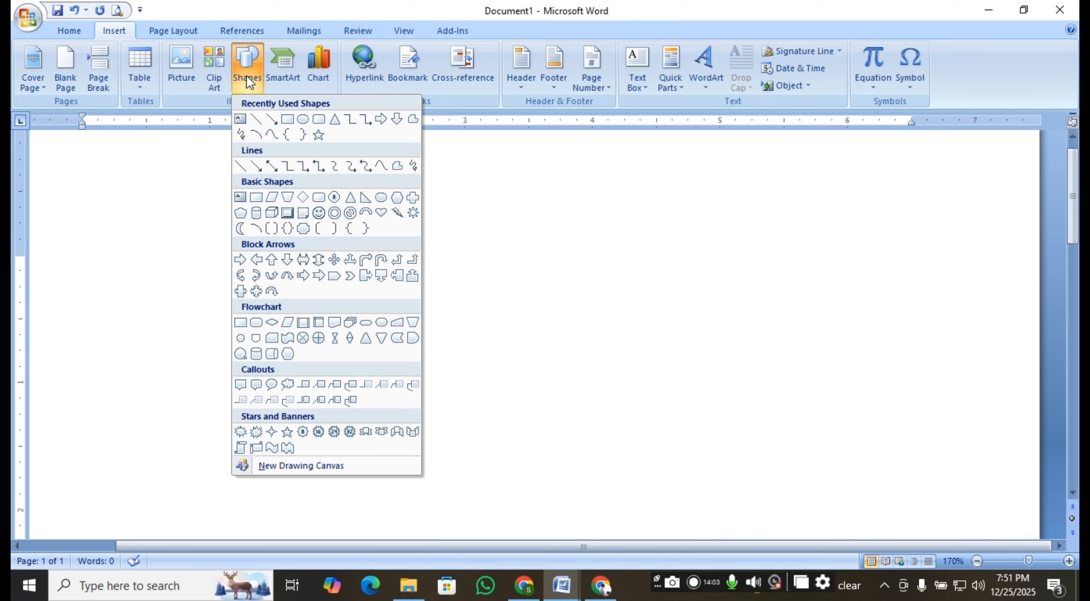
{"action": "left_click", "coordinate": [246, 76]}
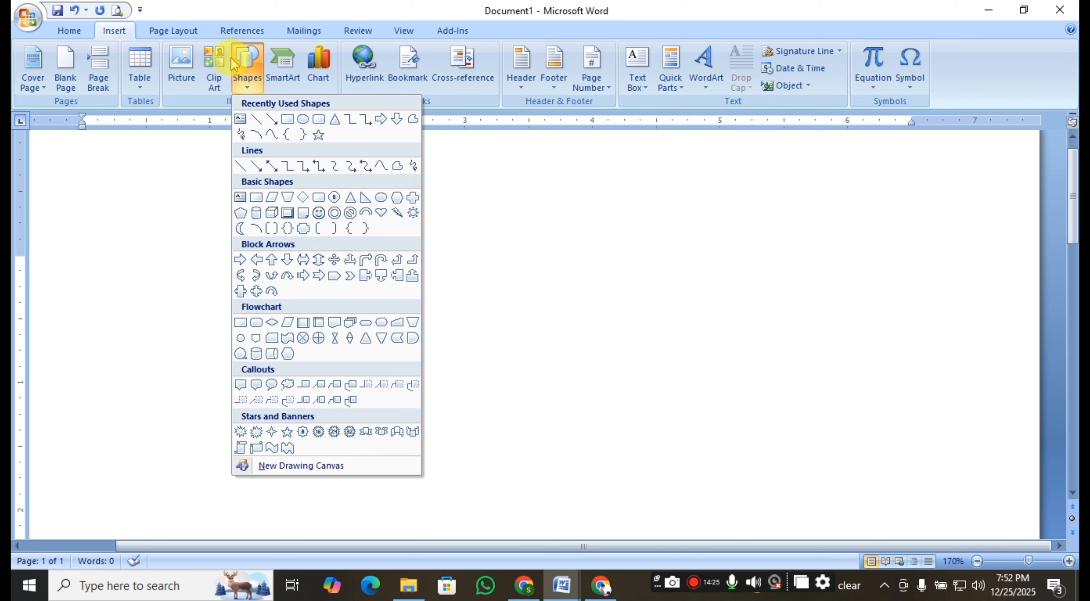
{"action": "left_click", "coordinate": [256, 292]}
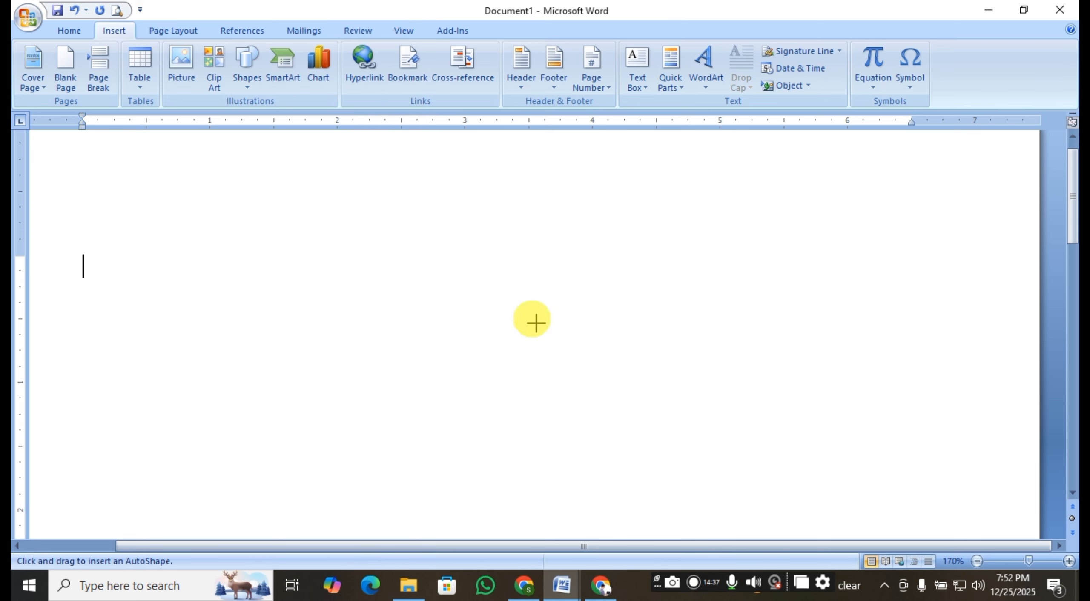
{"action": "mouse_move", "coordinate": [311, 247]}
{"action": "left_mouse_down"}
{"action": "mouse_move", "coordinate": [479, 450]}
{"action": "mouse_move", "coordinate": [554, 509]}
{"action": "left_mouse_up"}
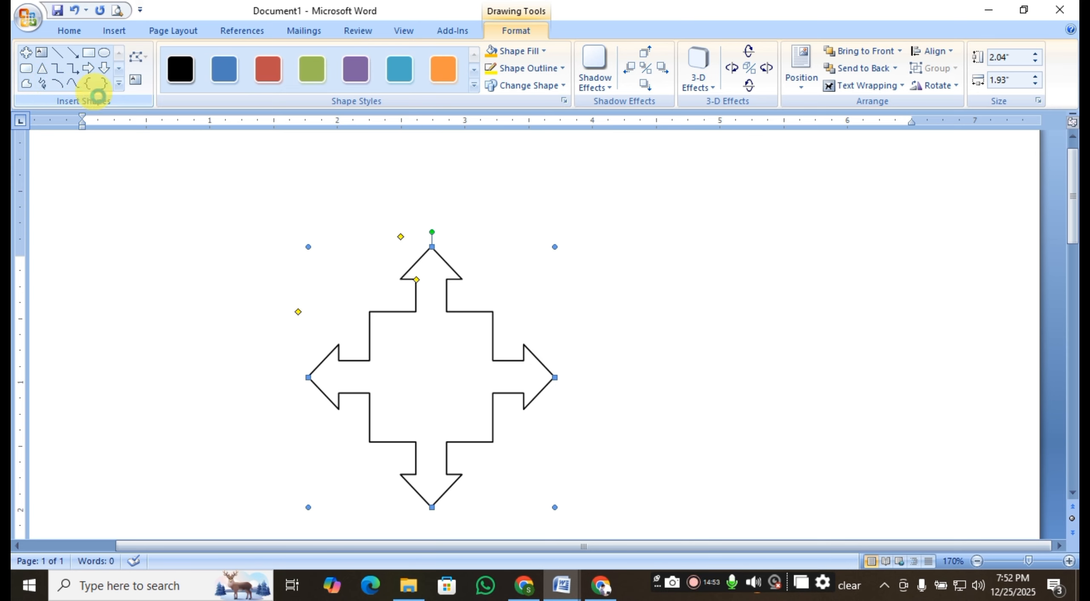
{"action": "left_click", "coordinate": [118, 86]}
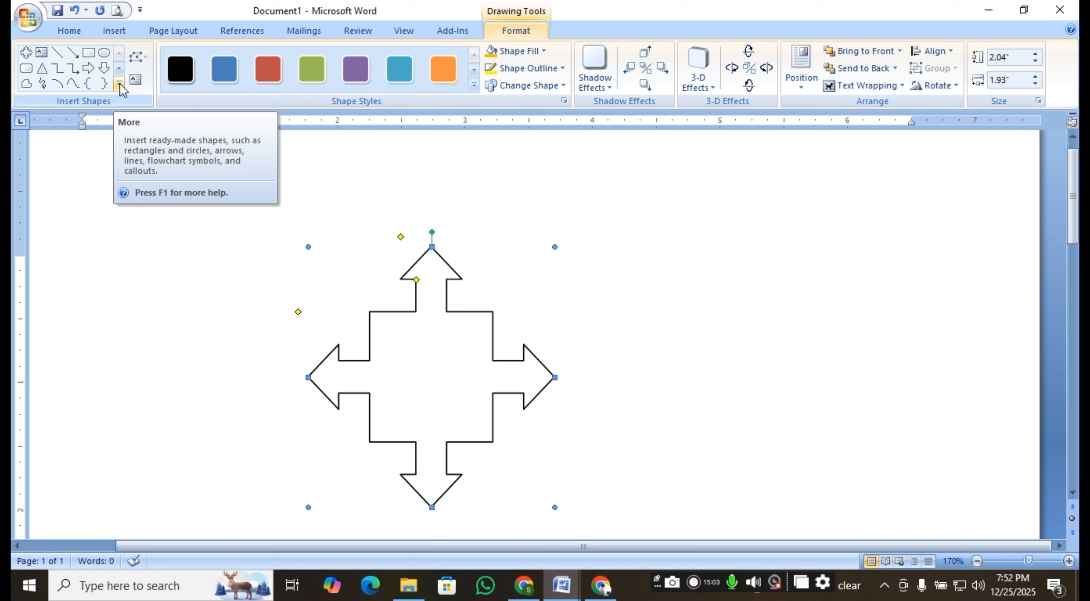
{"action": "left_click", "coordinate": [119, 83]}
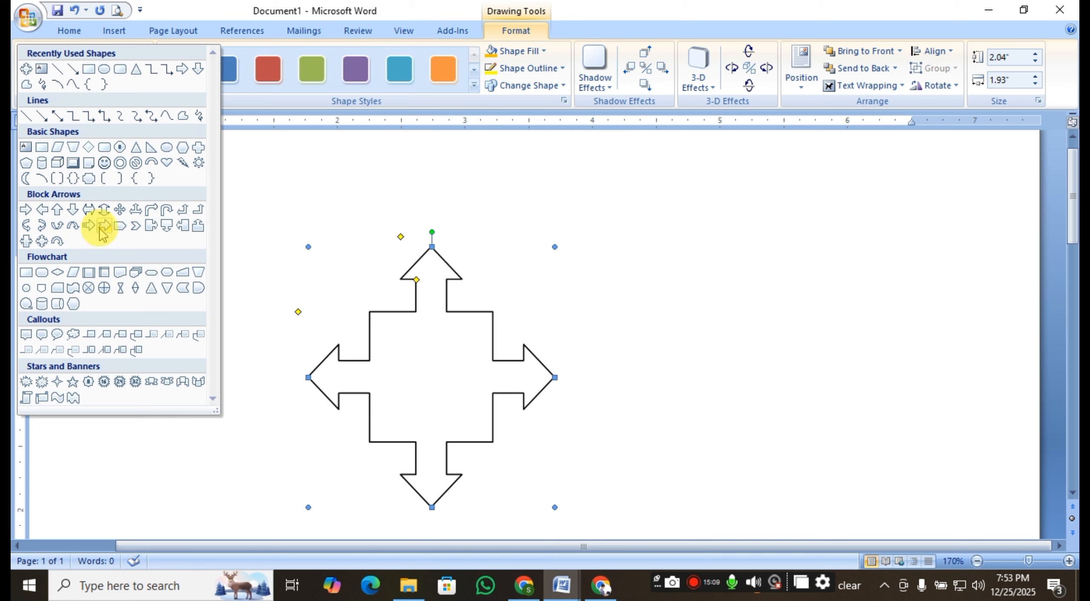
{"action": "left_click", "coordinate": [438, 208]}
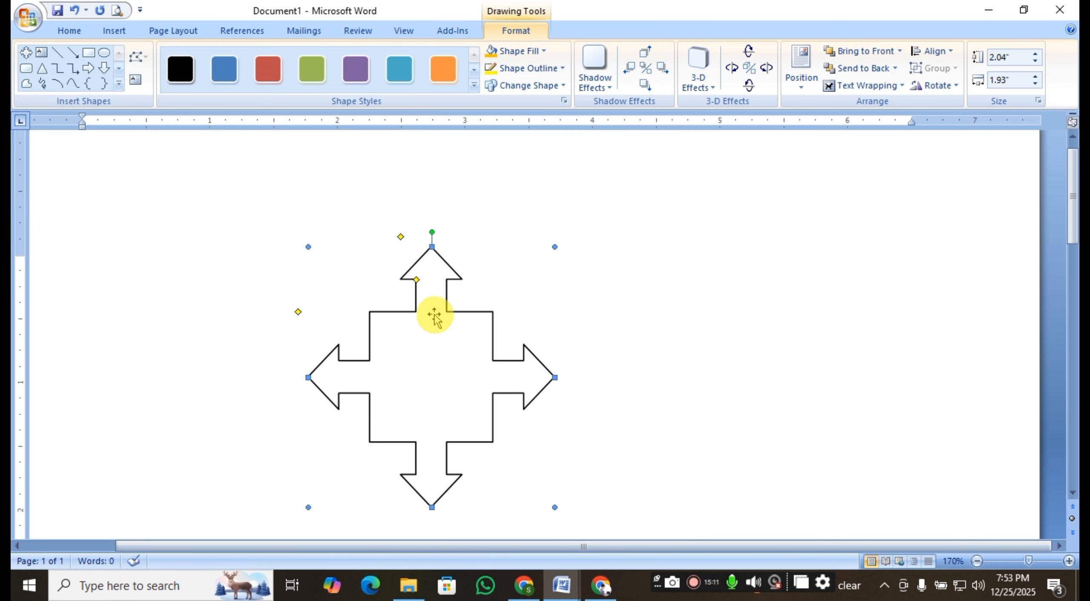
Apply the solid red shape style with a white inner outline to the four-way arrow
{"action": "left_click", "coordinate": [426, 365]}
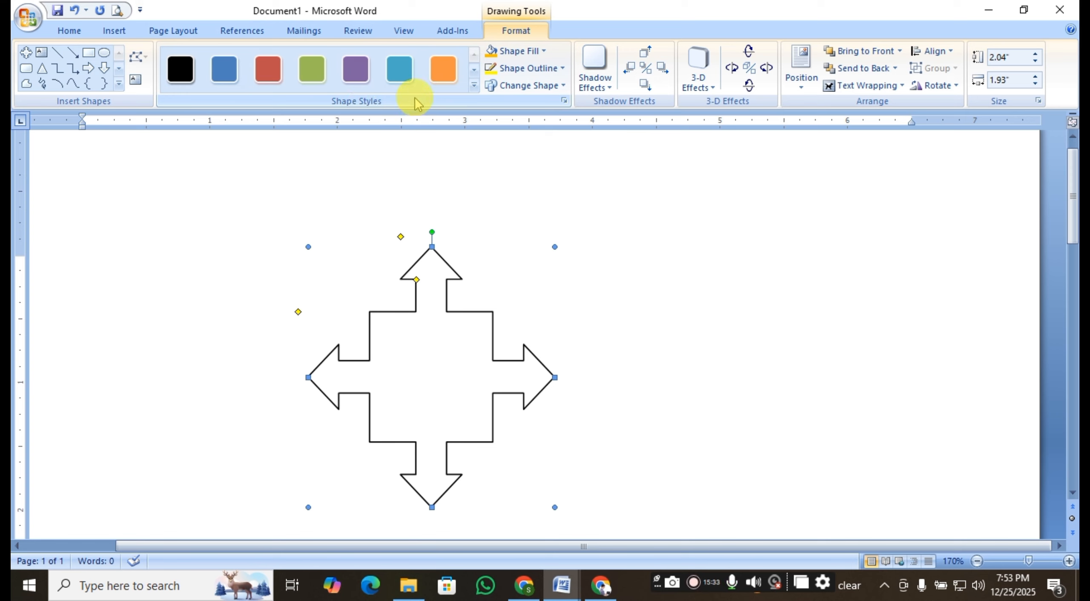
{"action": "left_click", "coordinate": [474, 87]}
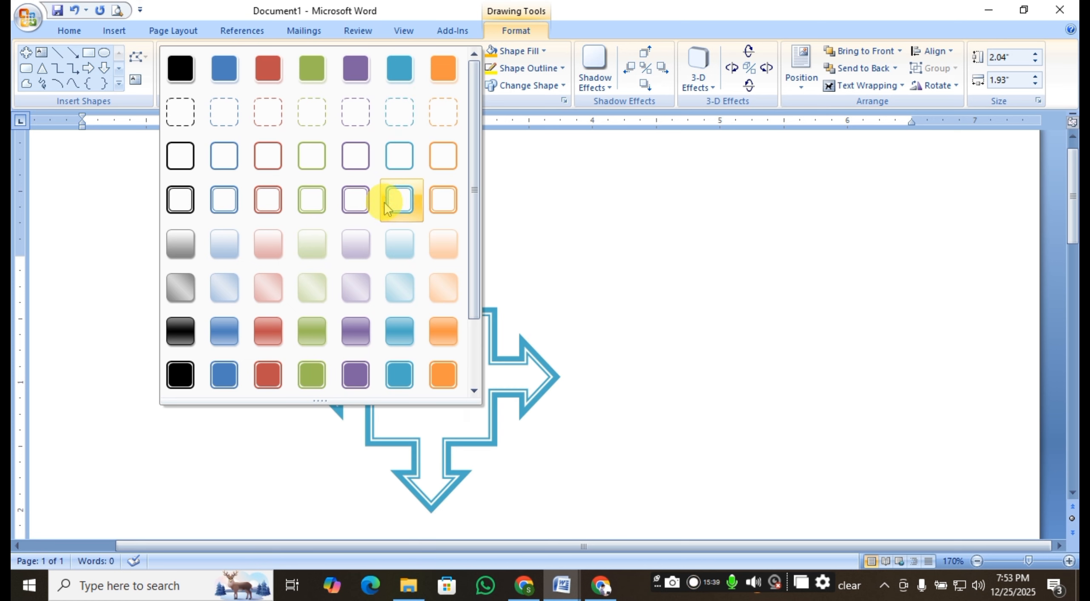
{"action": "left_click", "coordinate": [268, 378]}
{"action": "left_click", "coordinate": [651, 347]}
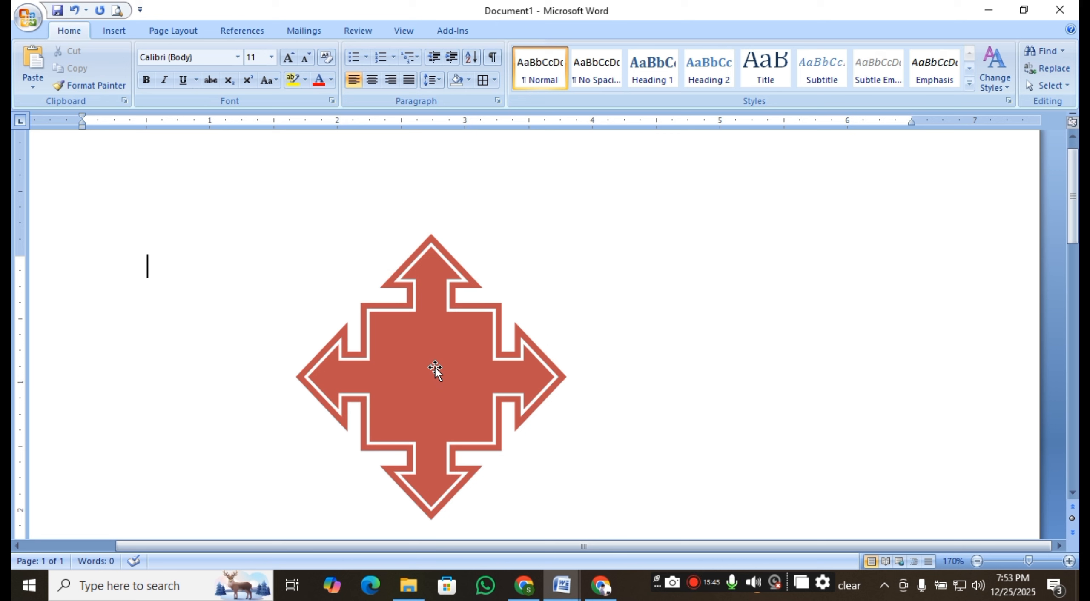
Select the red four-way arrow and bring up its drawing format tools
{"action": "left_click", "coordinate": [449, 342]}
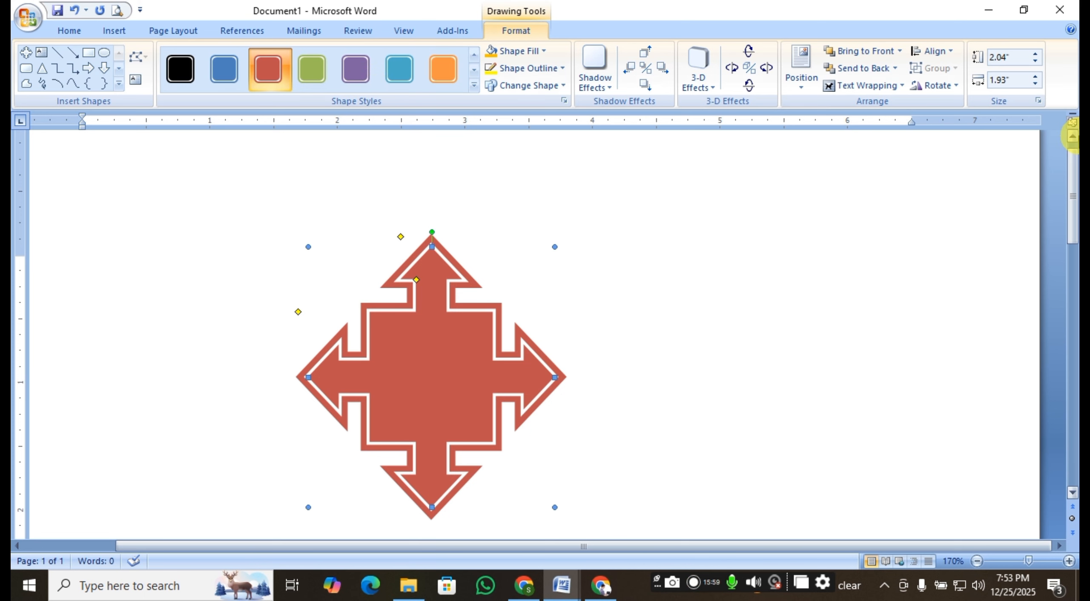
{"action": "left_click", "coordinate": [115, 31]}
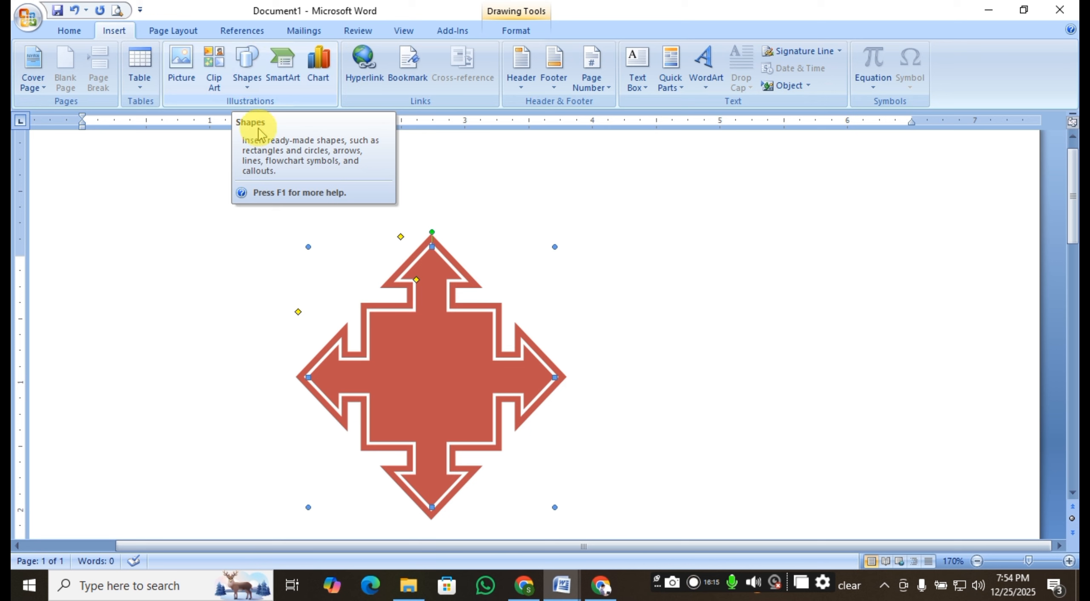
{"action": "left_click", "coordinate": [458, 340]}
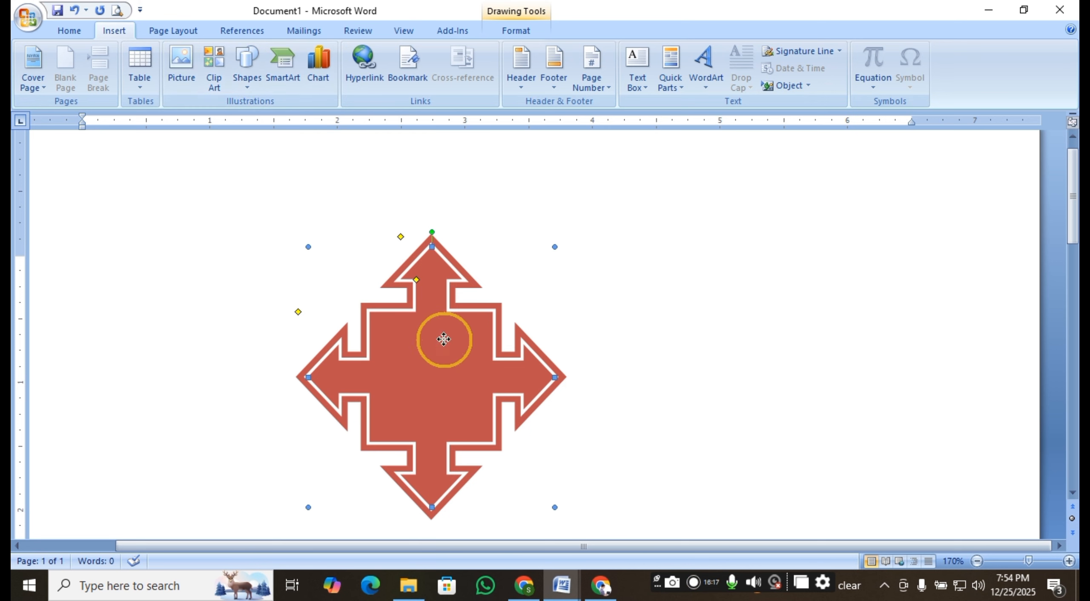
{"action": "double_click", "coordinate": [457, 340]}
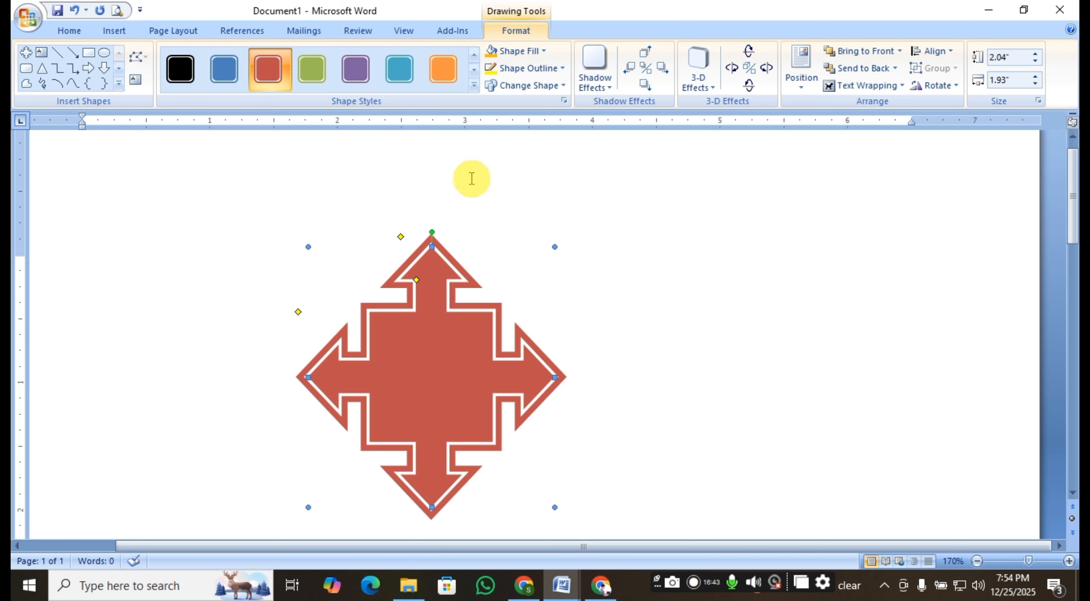
Move the red four-way arrow to the right side of the page
{"action": "left_click_drag", "start_coordinate": [449, 338], "coordinate": [843, 346]}
{"action": "left_click_drag", "start_coordinate": [841, 345], "coordinate": [850, 303]}
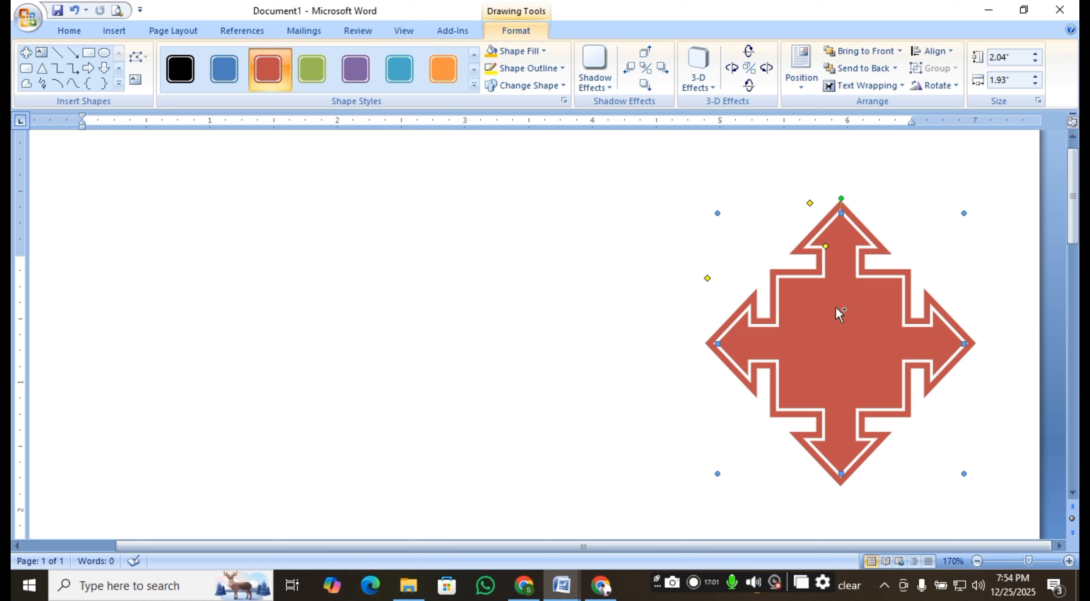
{"action": "key", "text": "super"}
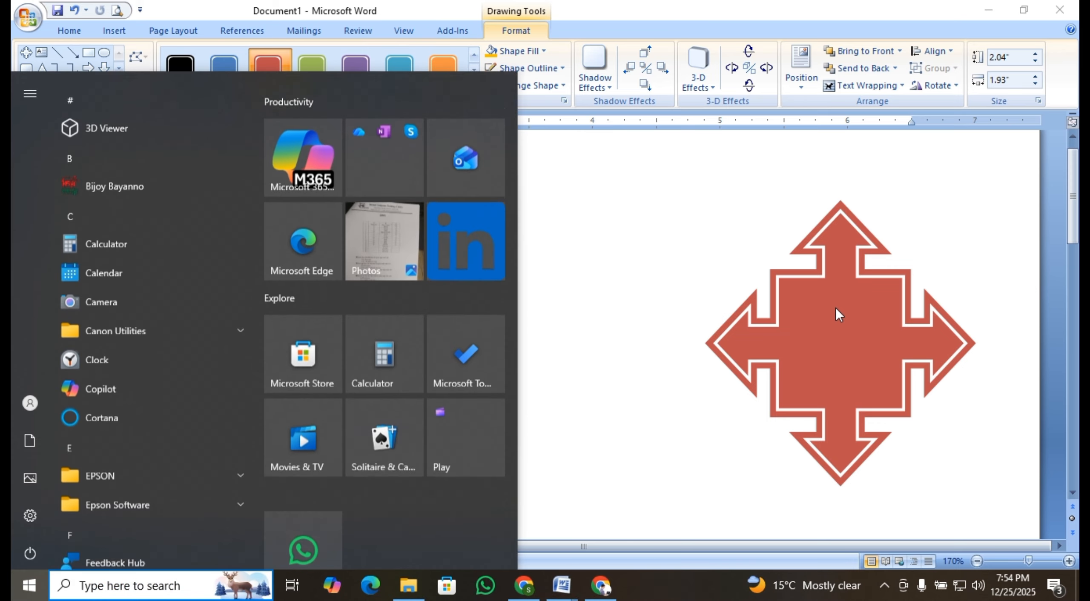
{"action": "key", "text": "super"}
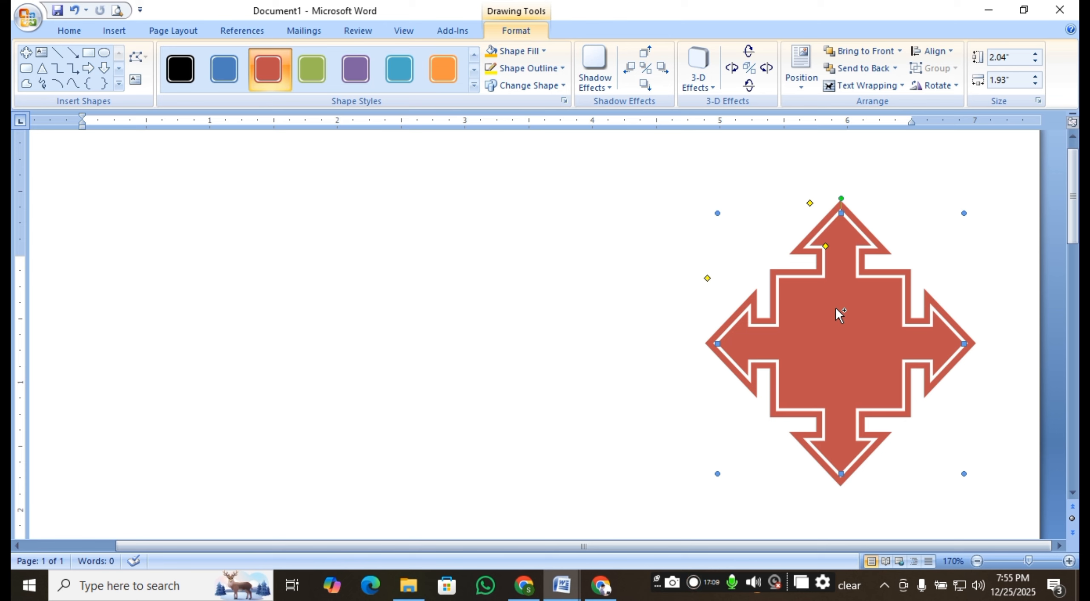
Place a copy of the red four-way arrow on the left half of the page and delete that copy
{"action": "left_click", "coordinate": [836, 307]}
{"action": "left_click_drag", "start_coordinate": [835, 309], "coordinate": [407, 336]}
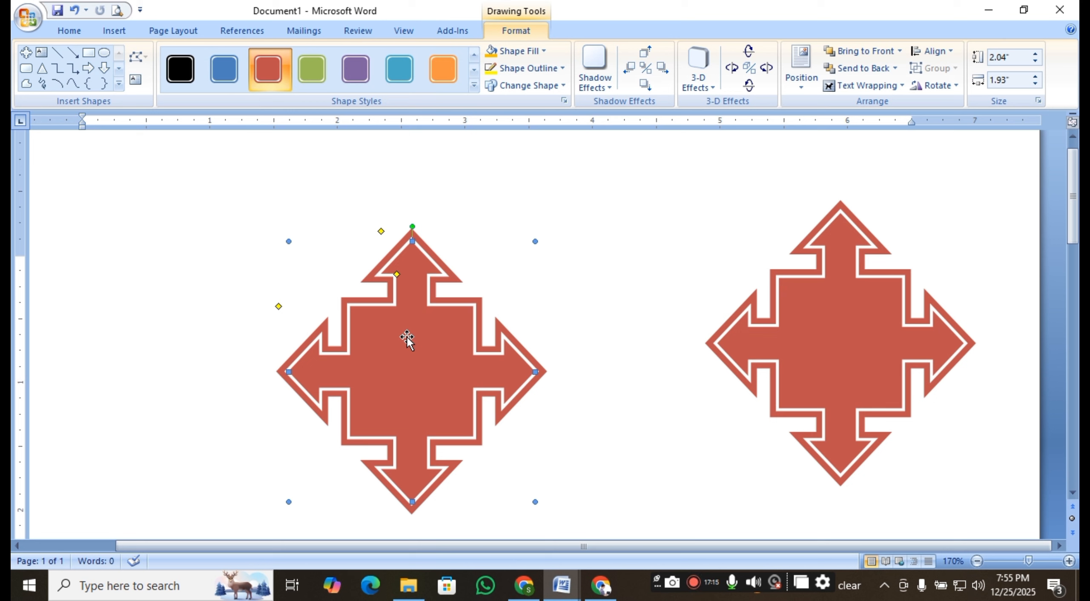
{"action": "key", "text": "Delete"}
{"action": "left_click", "coordinate": [426, 323]}
Change the remaining four-way arrow to the solid purple shape style with a white inner outline
{"action": "left_click", "coordinate": [826, 324]}
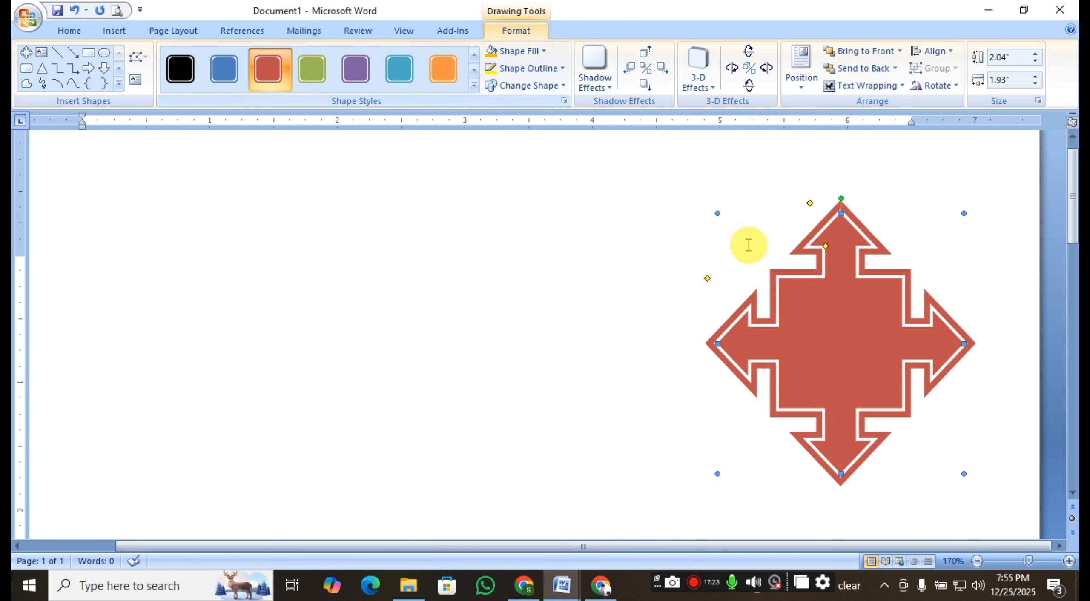
{"action": "left_click", "coordinate": [474, 88]}
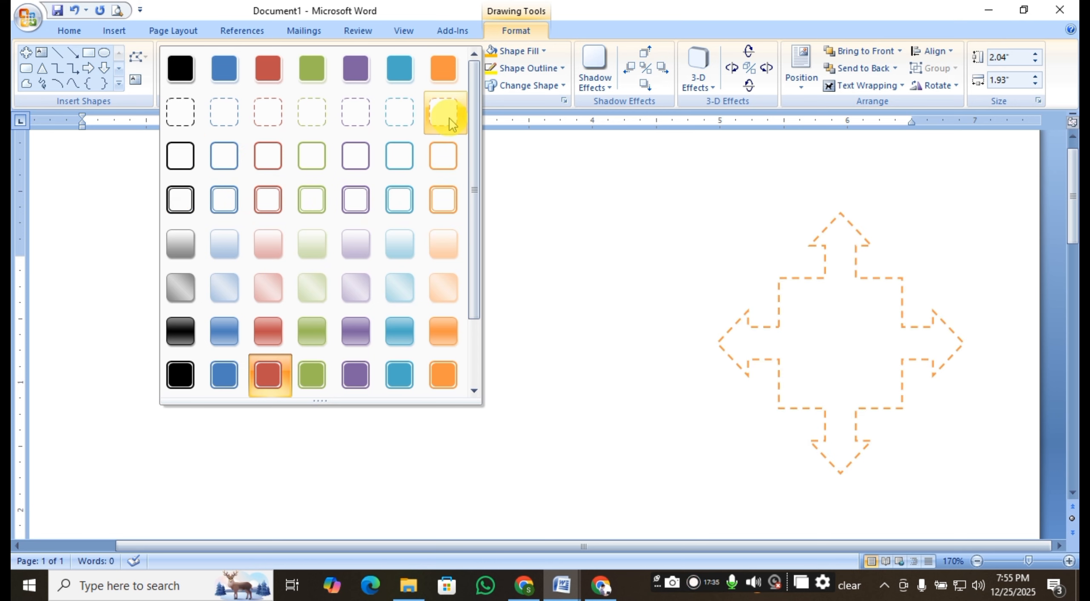
{"action": "left_click", "coordinate": [353, 377]}
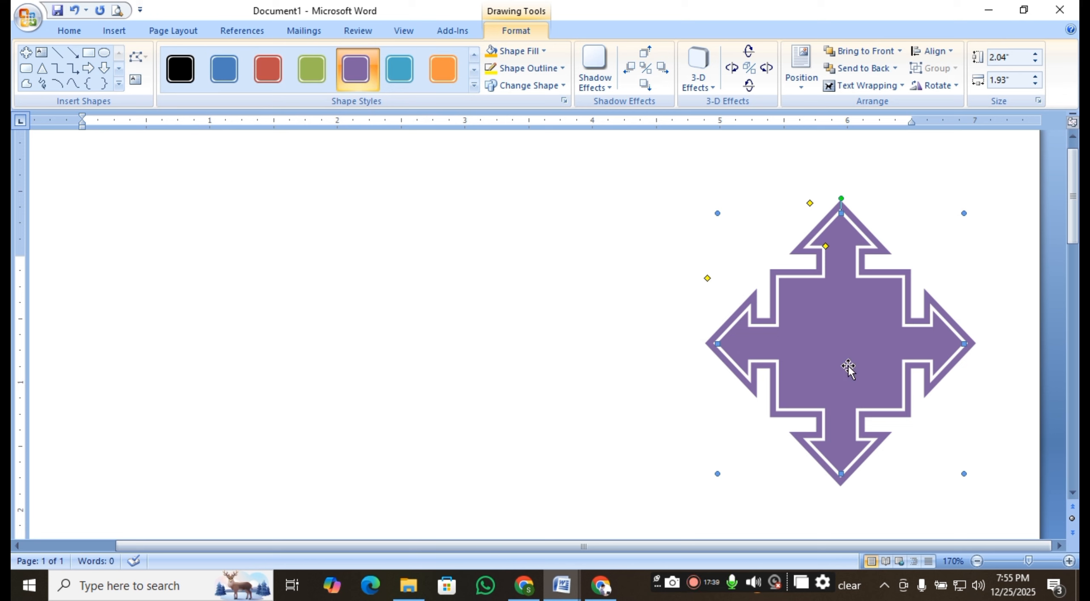
Fill the purple four-way arrow with the standard red colour
{"action": "left_click", "coordinate": [475, 86]}
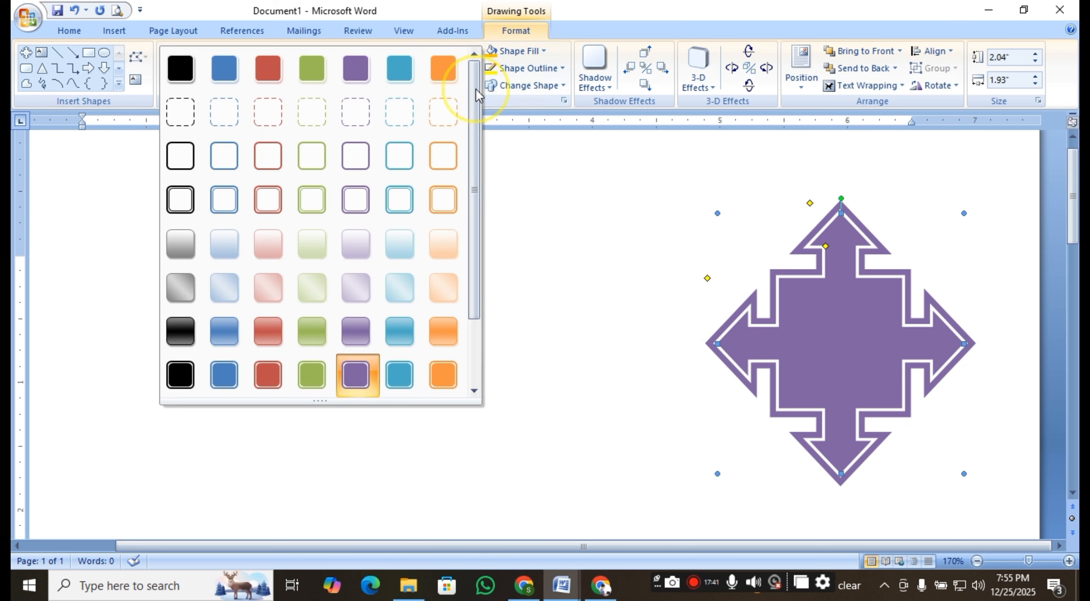
{"action": "left_click", "coordinate": [774, 280]}
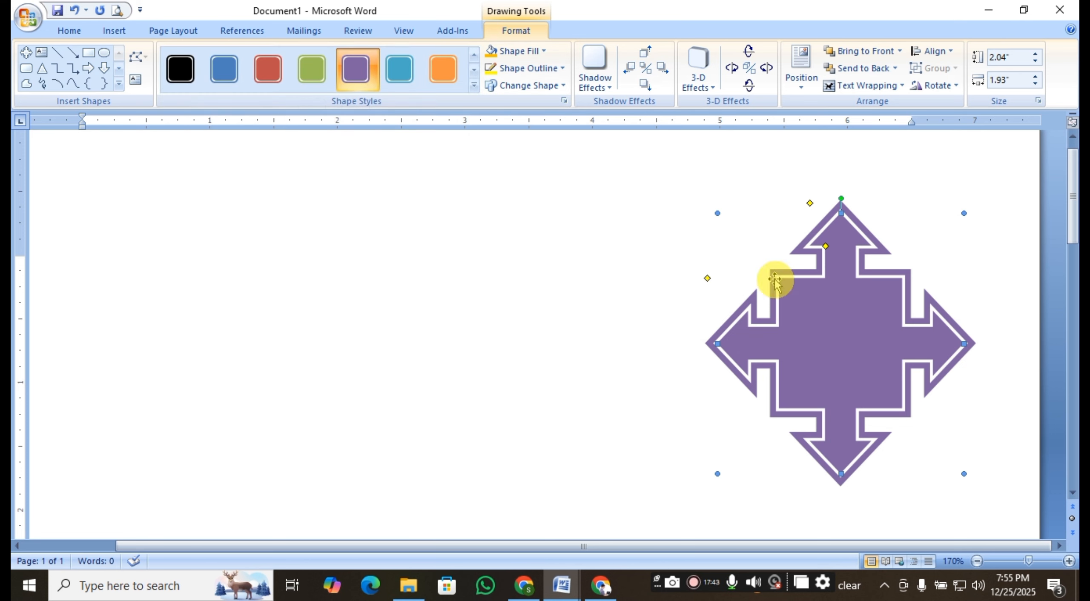
{"action": "left_click", "coordinate": [541, 51]}
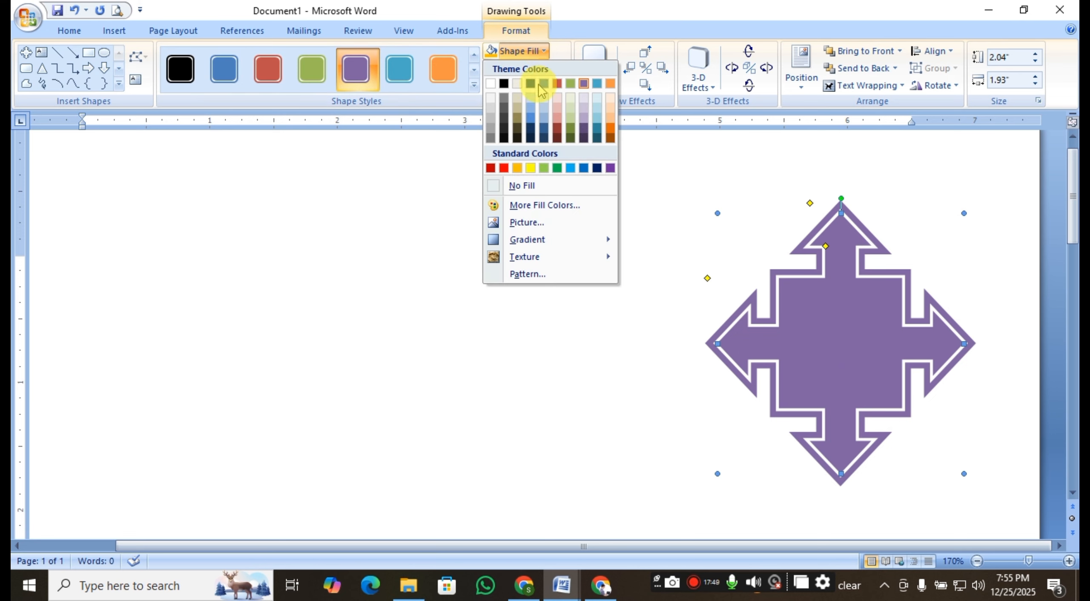
{"action": "left_click", "coordinate": [503, 170]}
{"action": "left_click", "coordinate": [679, 296]}
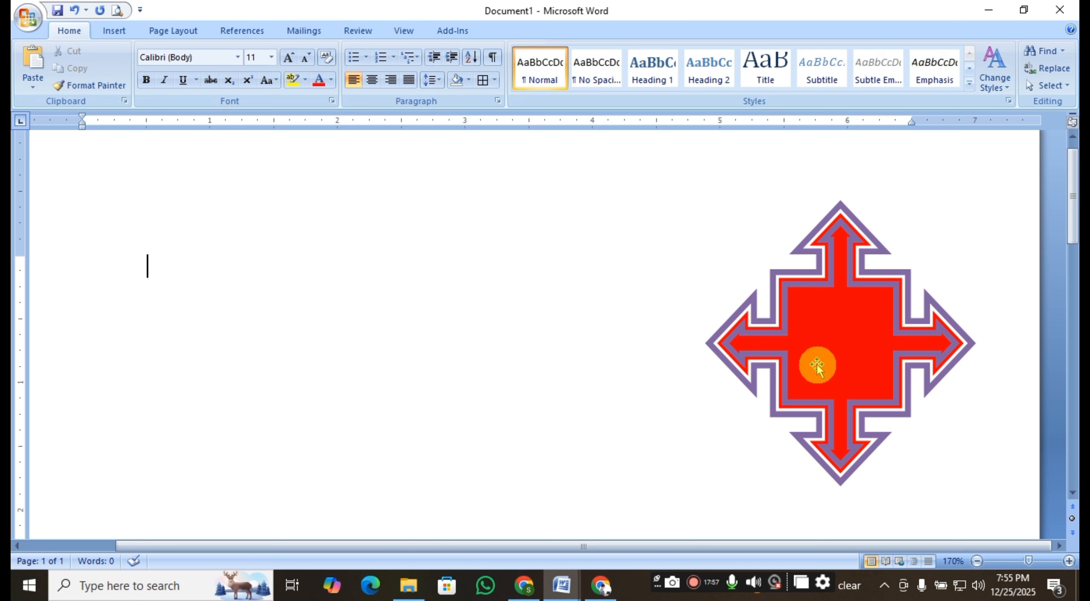
Set the outline of the red-filled four-way arrow to the standard blue colour
{"action": "left_click", "coordinate": [851, 347]}
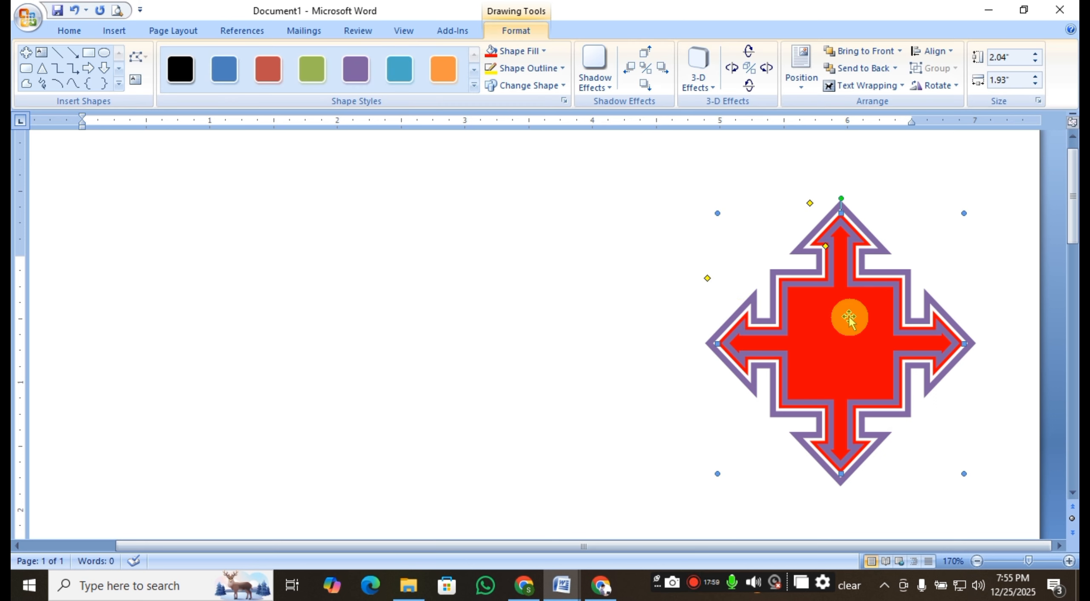
{"action": "left_click", "coordinate": [546, 69]}
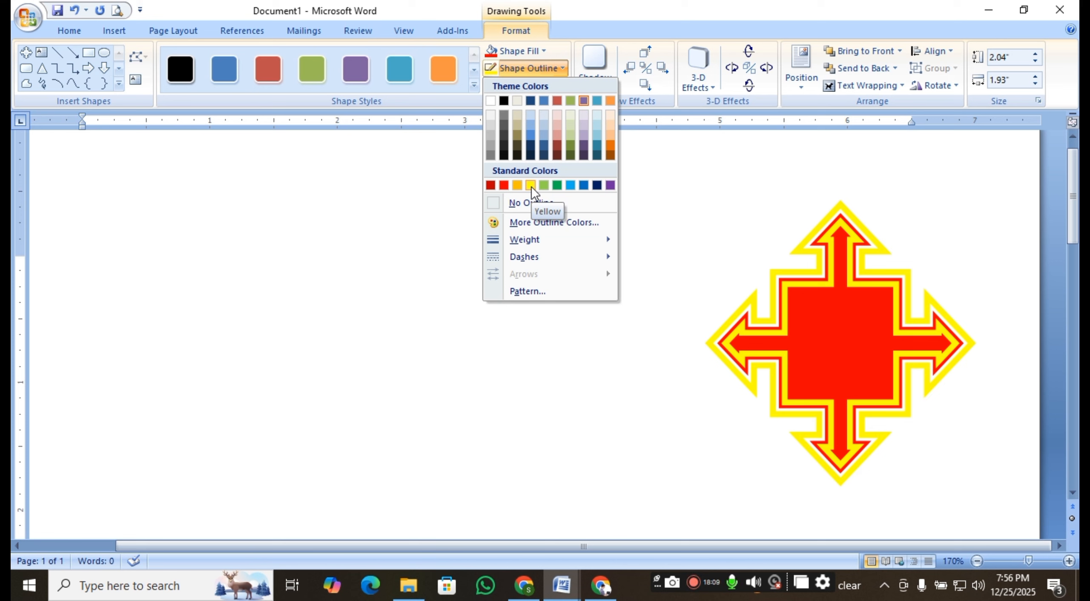
{"action": "left_click", "coordinate": [569, 186]}
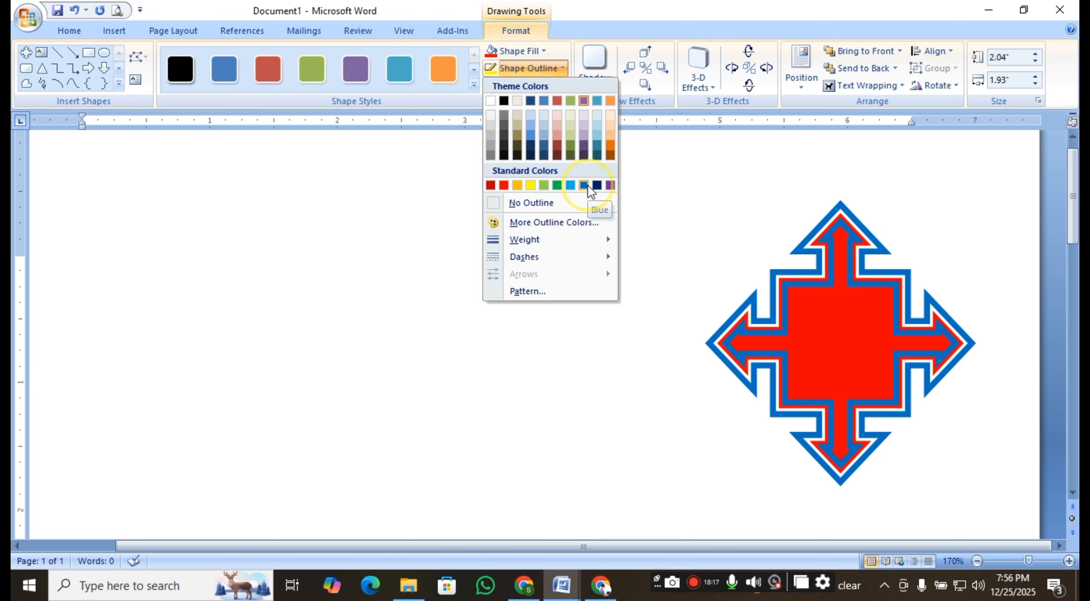
{"action": "left_click", "coordinate": [587, 185]}
{"action": "left_click", "coordinate": [938, 248]}
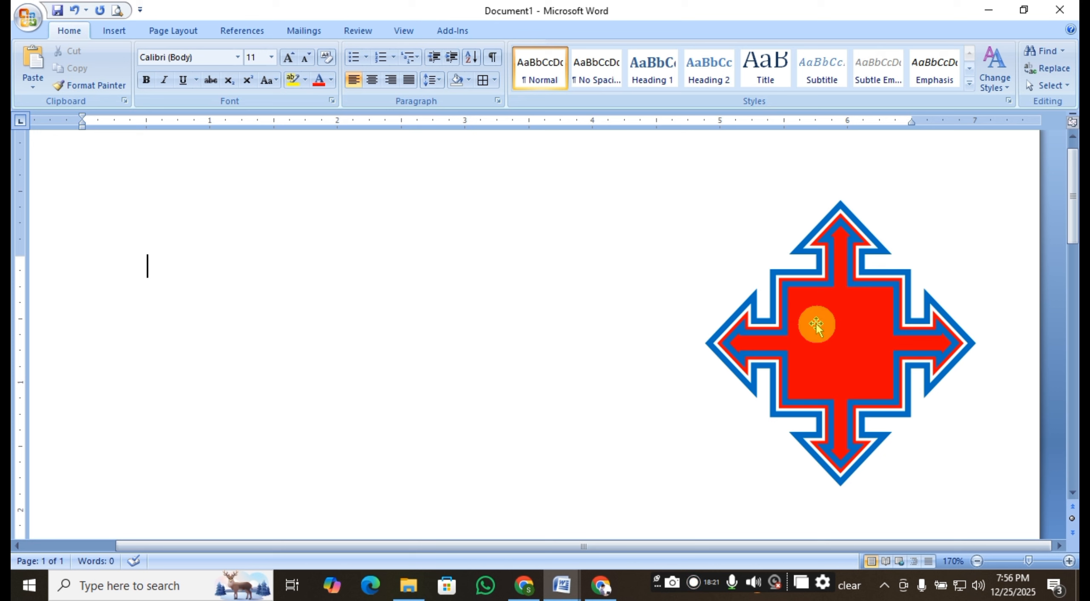
{"action": "left_click", "coordinate": [839, 334]}
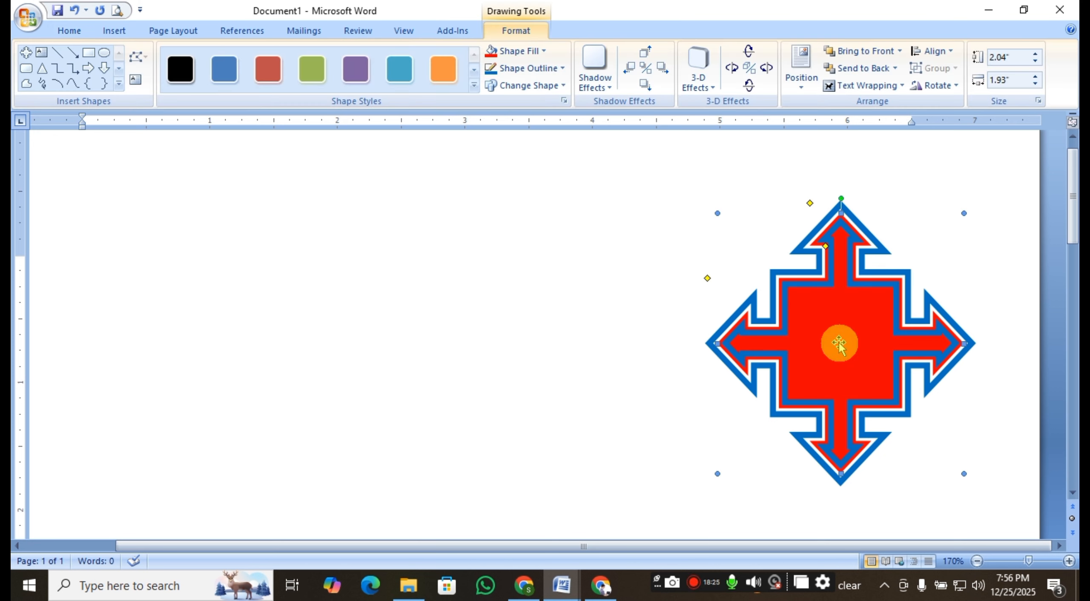
{"action": "left_click", "coordinate": [542, 50]}
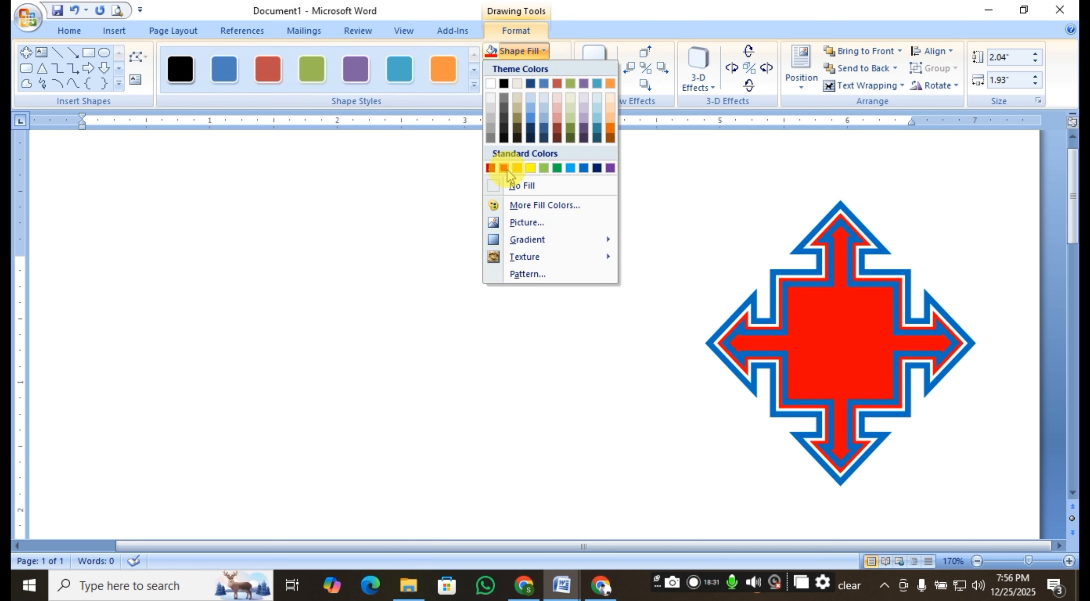
{"action": "left_click", "coordinate": [491, 168]}
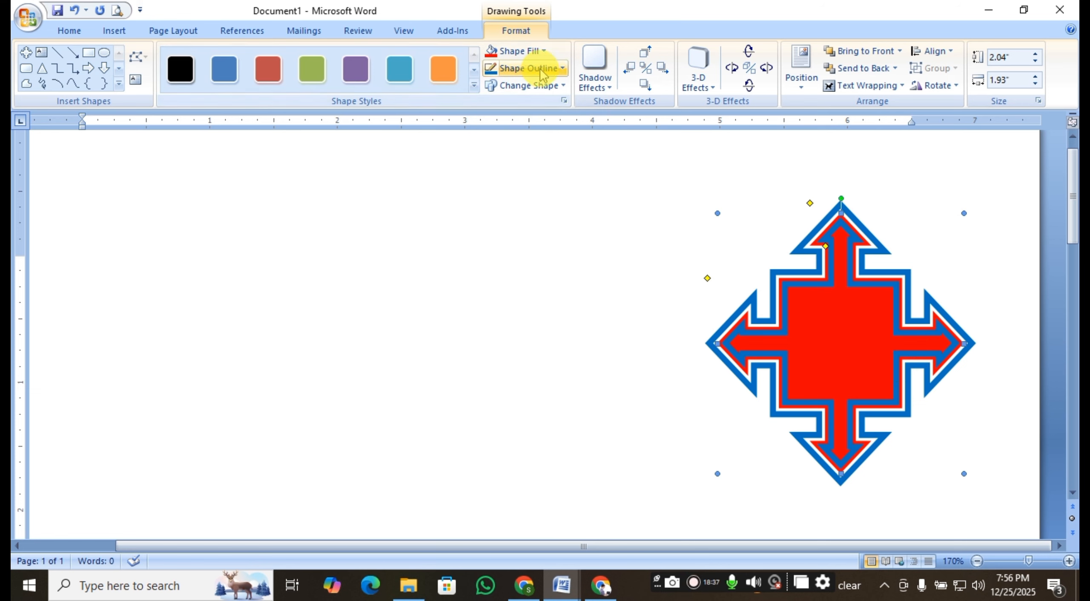
{"action": "left_click", "coordinate": [554, 69]}
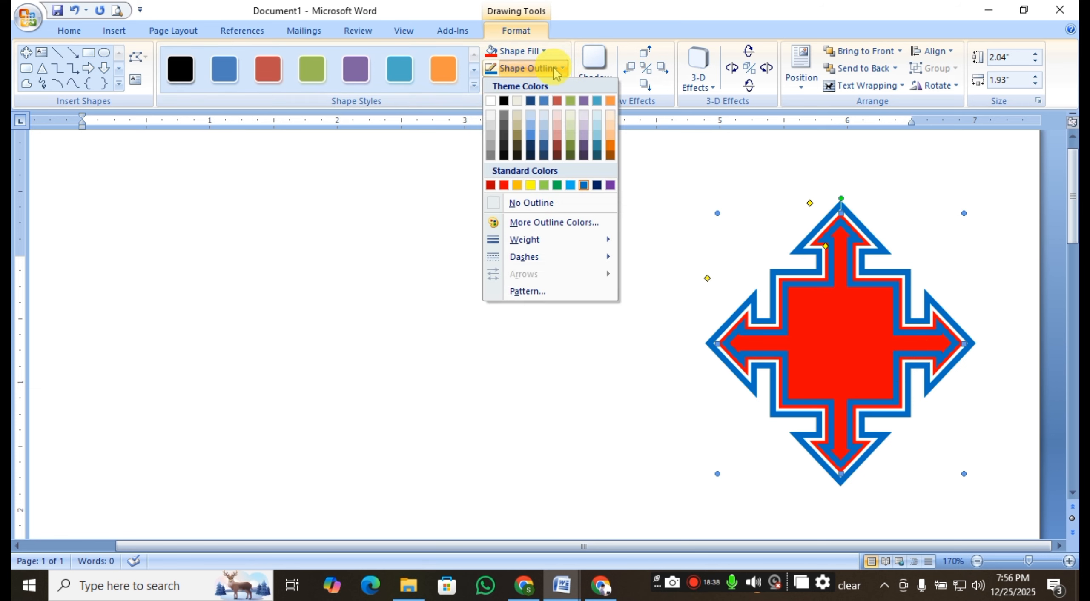
{"action": "left_click", "coordinate": [585, 185]}
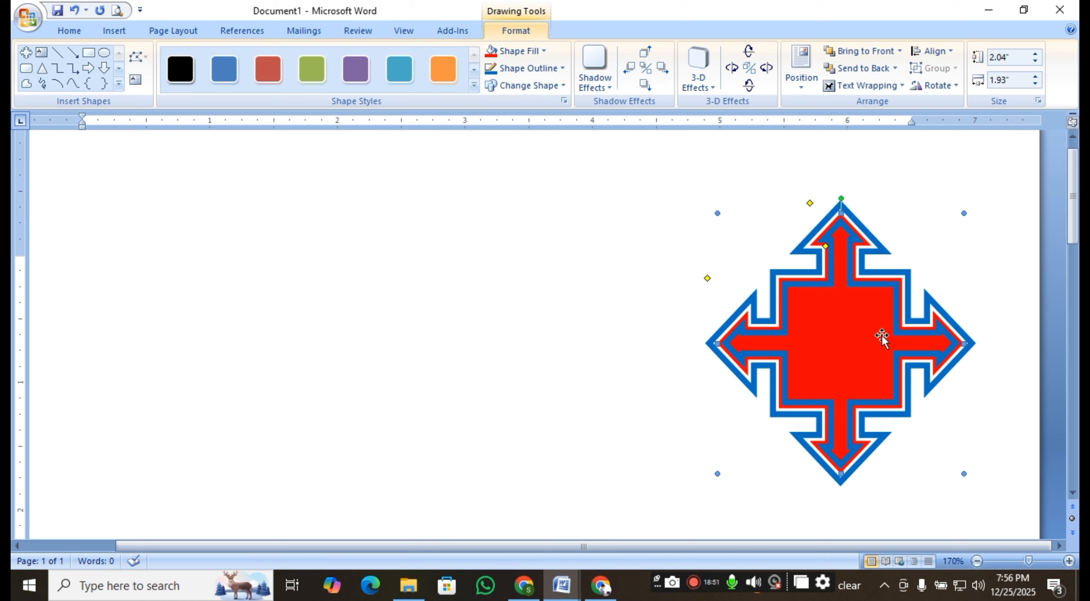
Change the red and blue four-way arrow into the last curved ribbon shape from the Stars and Banners group
{"action": "left_click", "coordinate": [853, 336]}
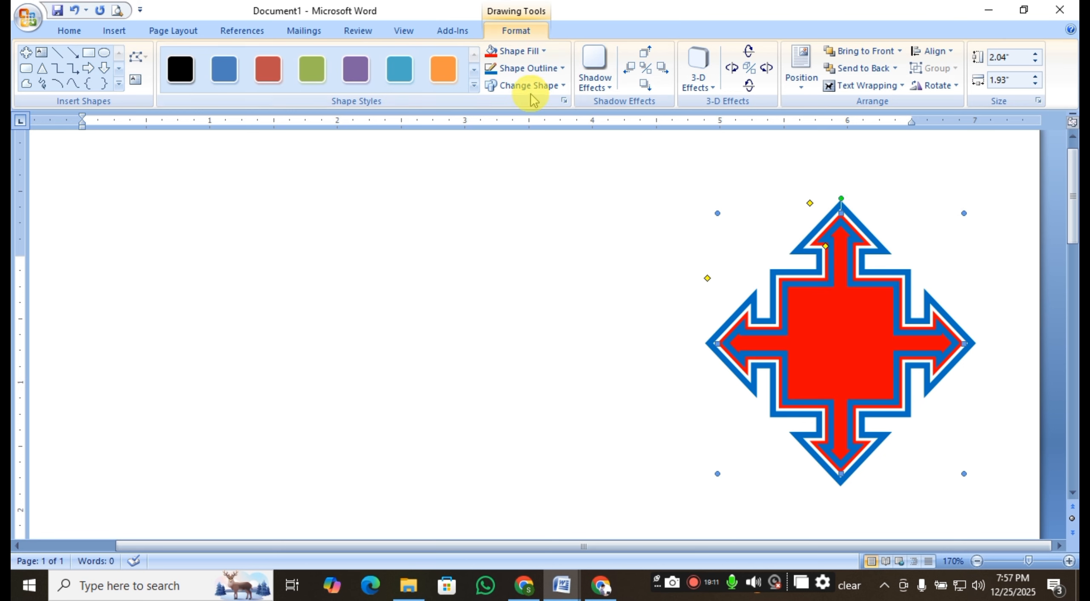
{"action": "left_click", "coordinate": [549, 87]}
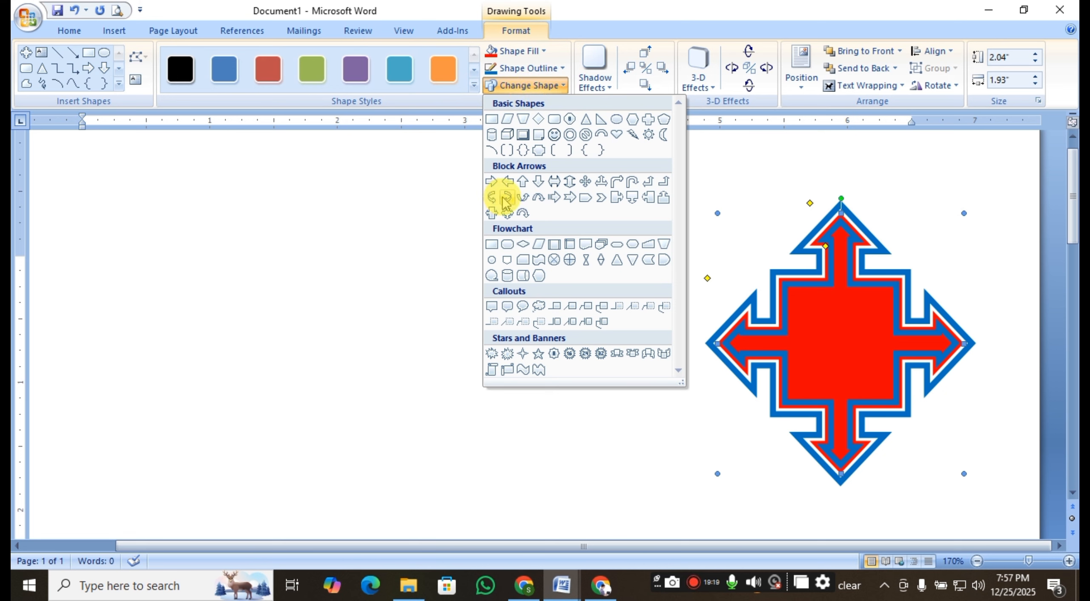
{"action": "left_click", "coordinate": [665, 353]}
{"action": "left_click", "coordinate": [621, 380]}
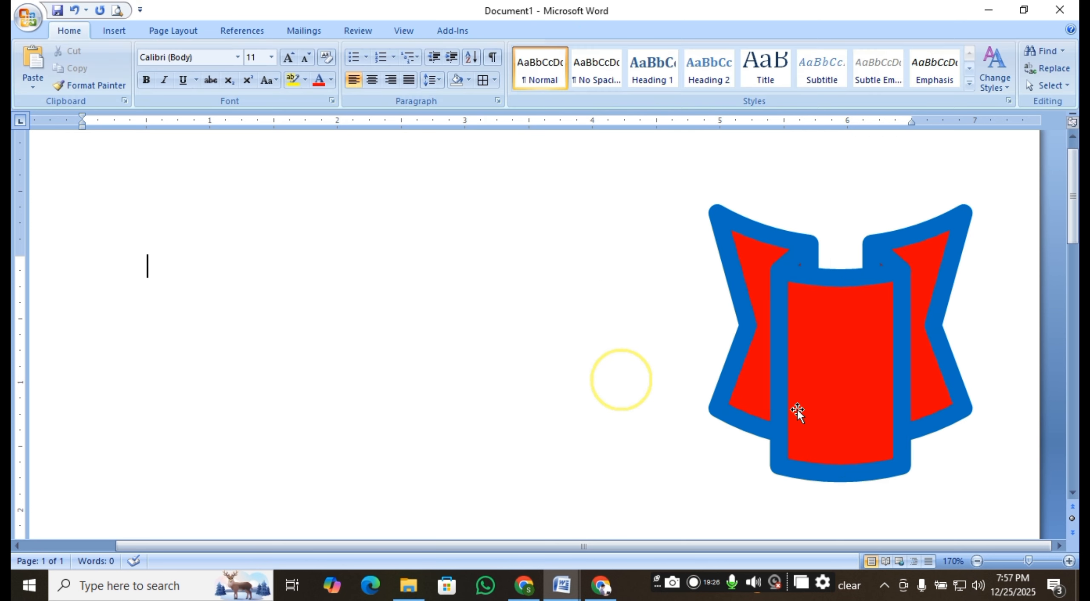
Change the curved ribbon into the first explosion shape from the Stars and Banners group
{"action": "left_click", "coordinate": [816, 388]}
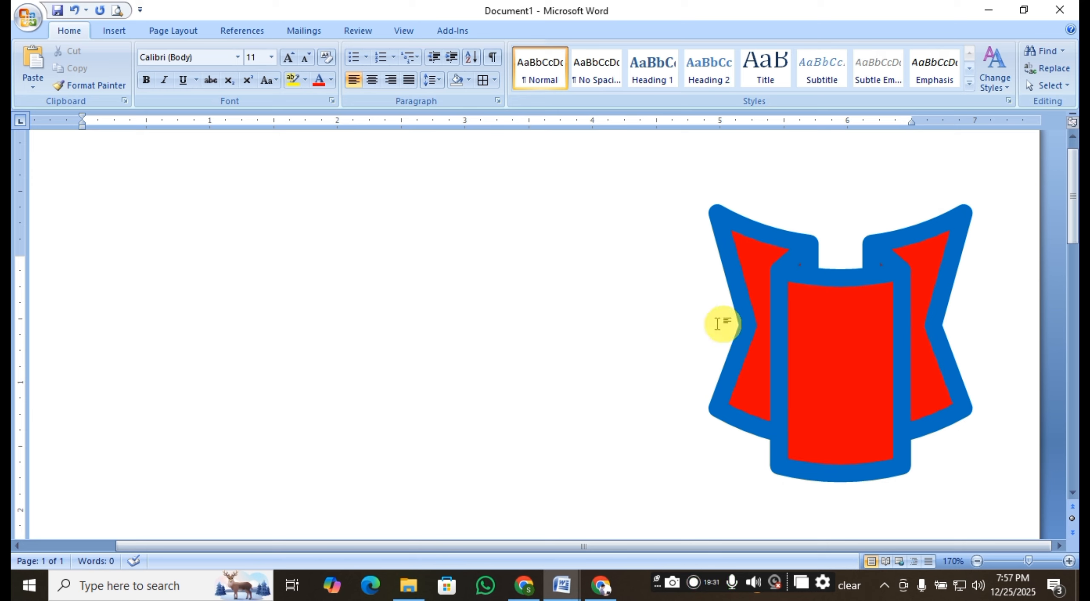
{"action": "left_click", "coordinate": [817, 373]}
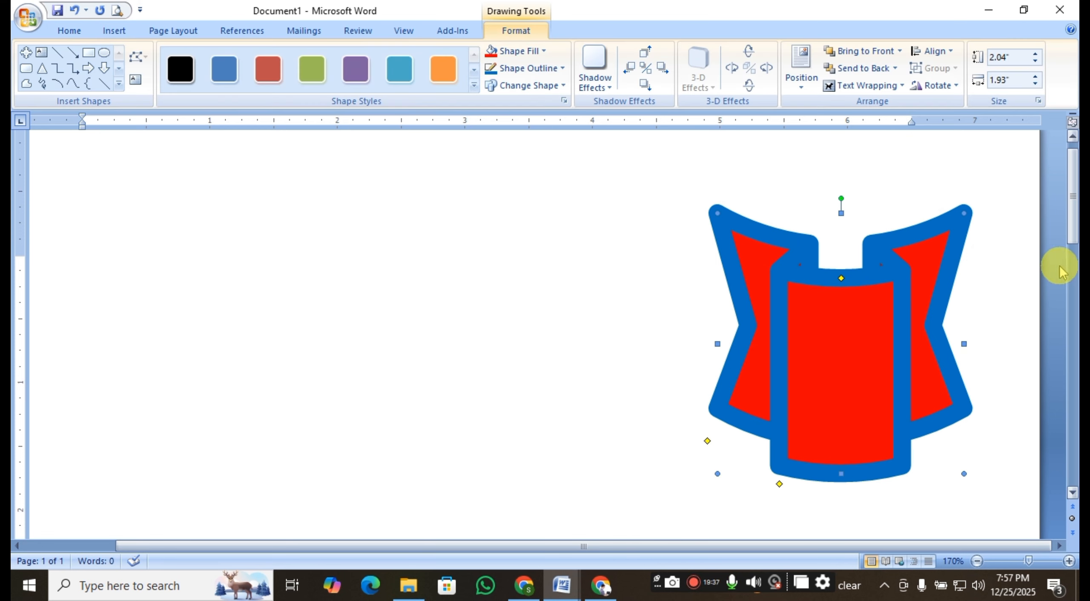
{"action": "left_click", "coordinate": [552, 86]}
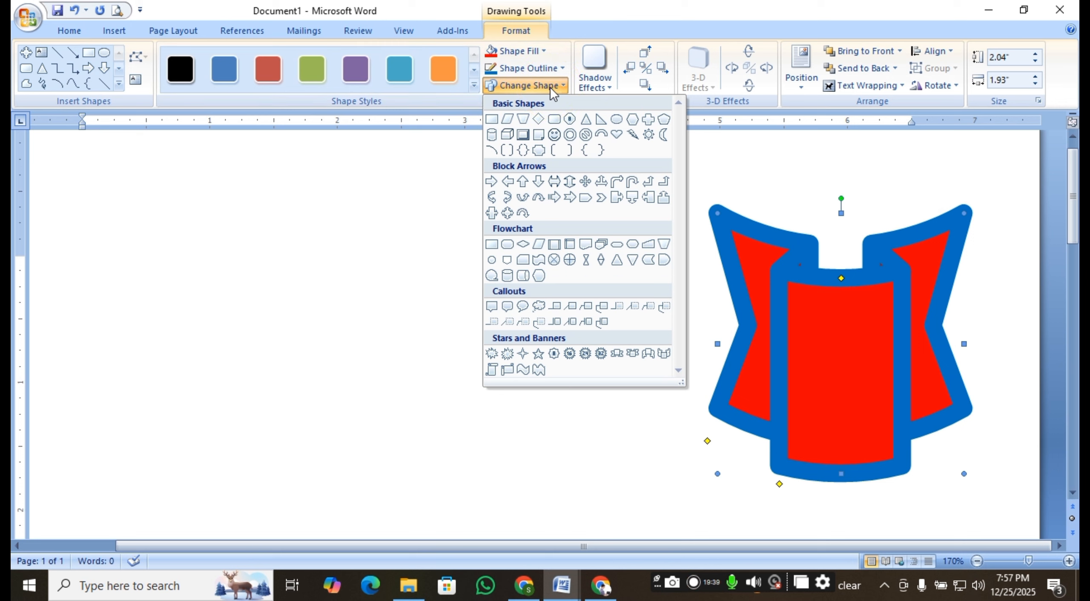
{"action": "left_click", "coordinate": [491, 354]}
Change the explosion shape into a left-right block arrow
{"action": "left_click", "coordinate": [905, 370]}
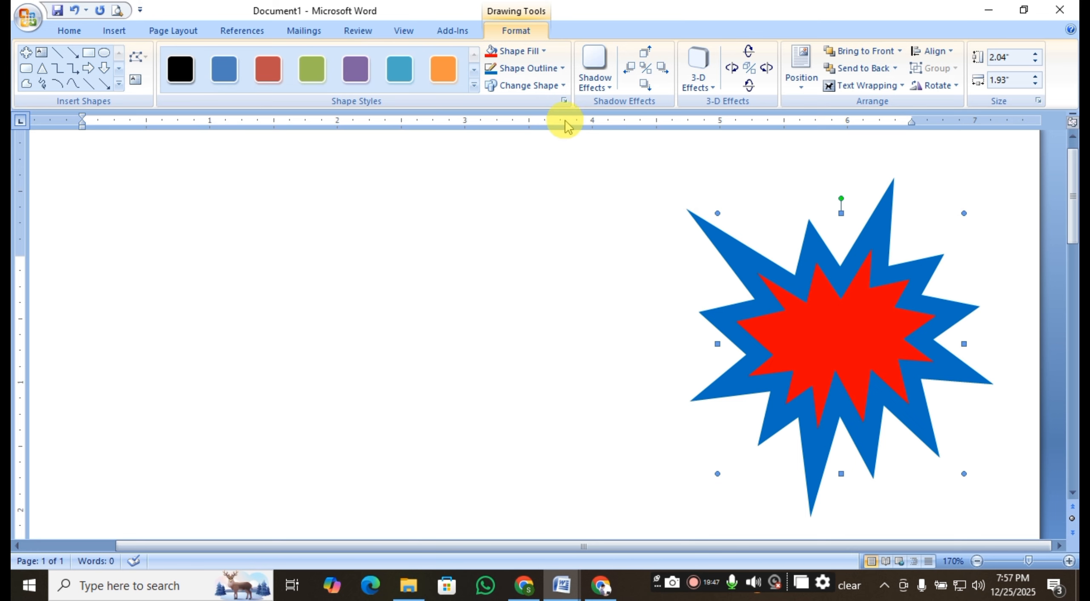
{"action": "left_click", "coordinate": [544, 88]}
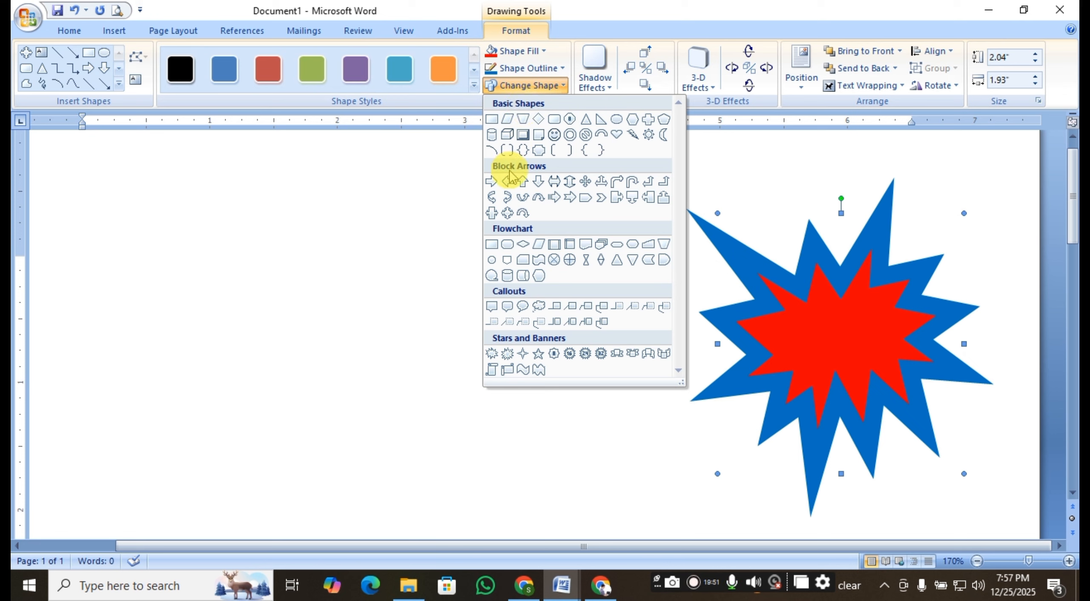
{"action": "left_click", "coordinate": [554, 181]}
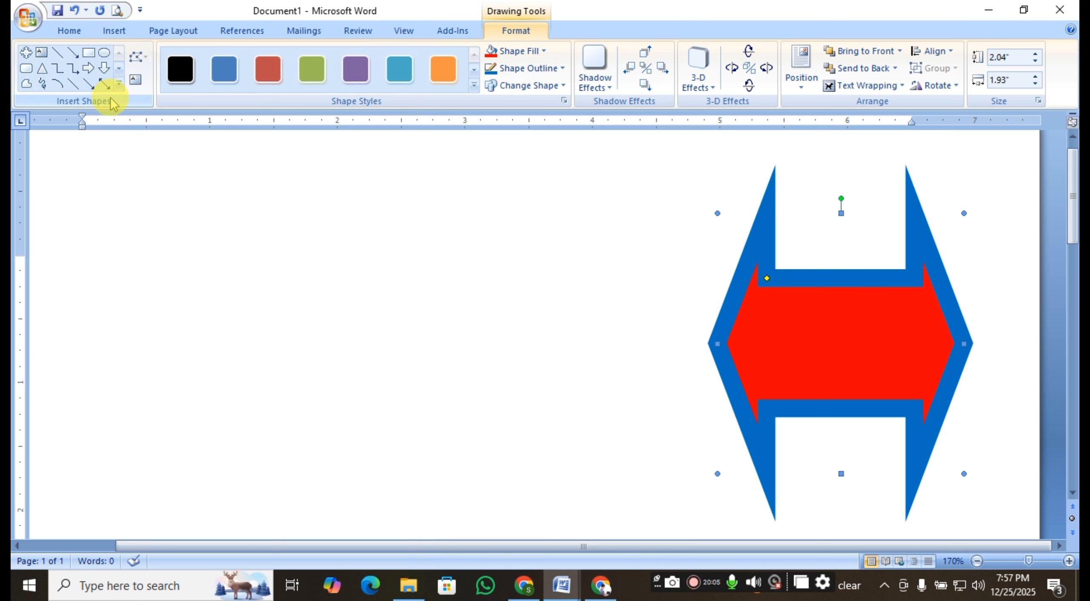
Draw a flowchart circle with an upright cross, about 1.46" high and 1.77" wide, on the left half of the page and delete it
{"action": "left_click", "coordinate": [120, 83]}
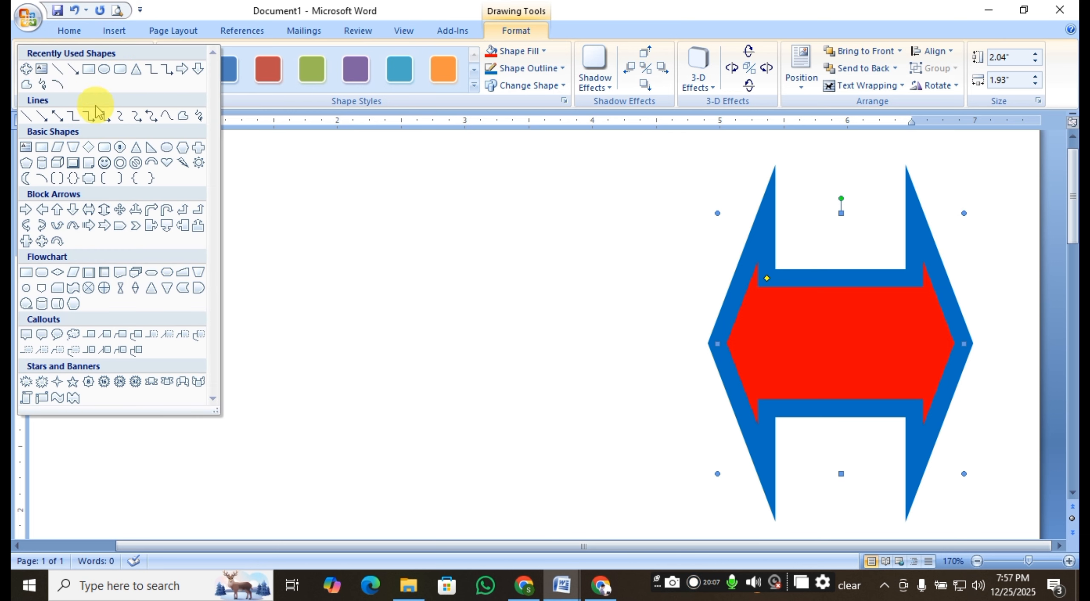
{"action": "left_click", "coordinate": [104, 288]}
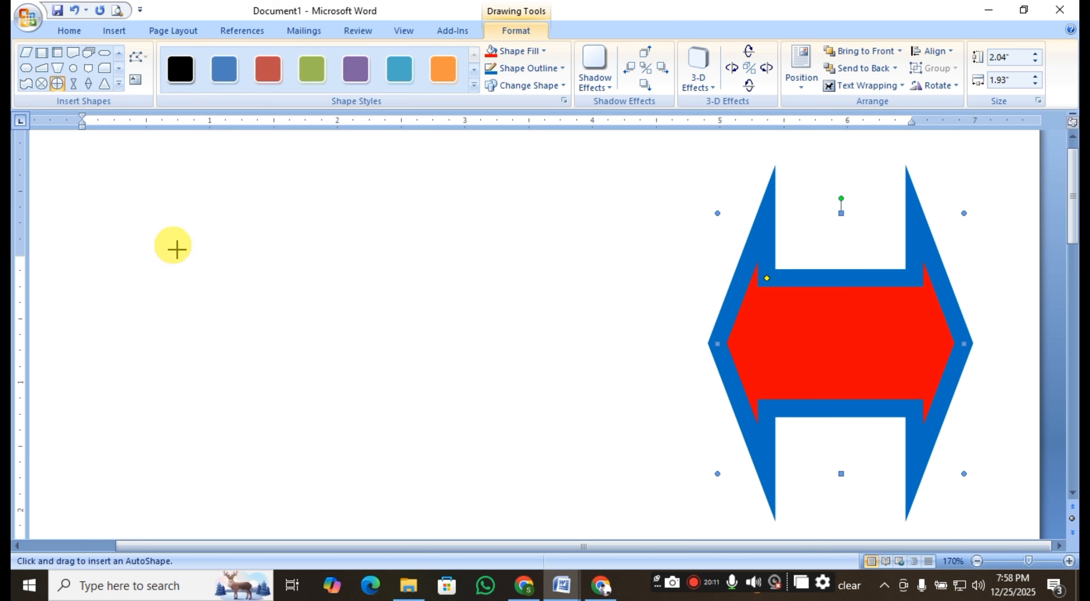
{"action": "left_click_drag", "start_coordinate": [155, 236], "coordinate": [380, 423]}
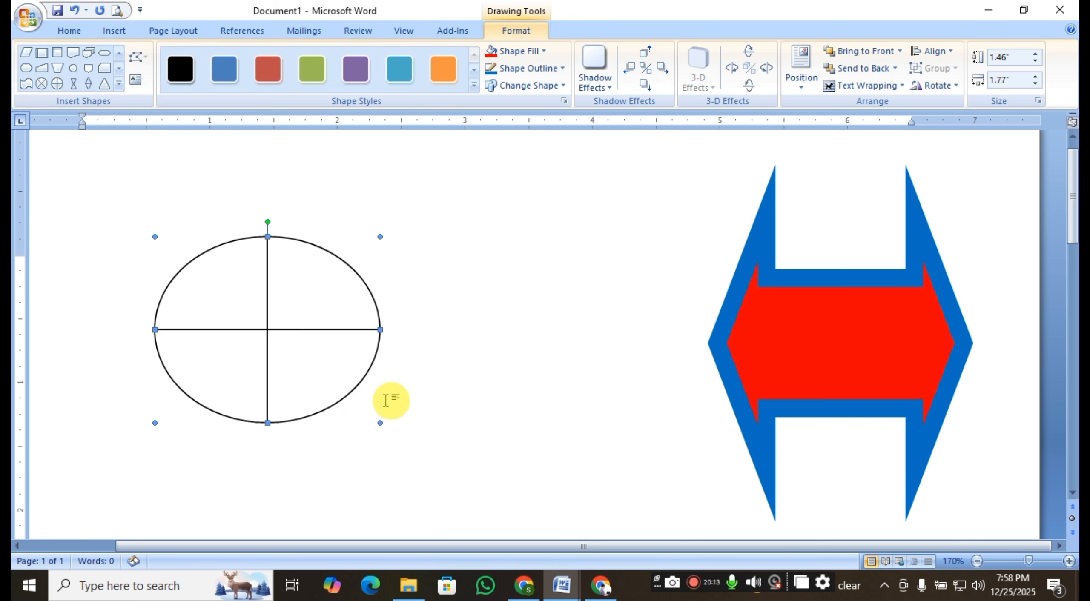
{"action": "key", "text": "Delete"}
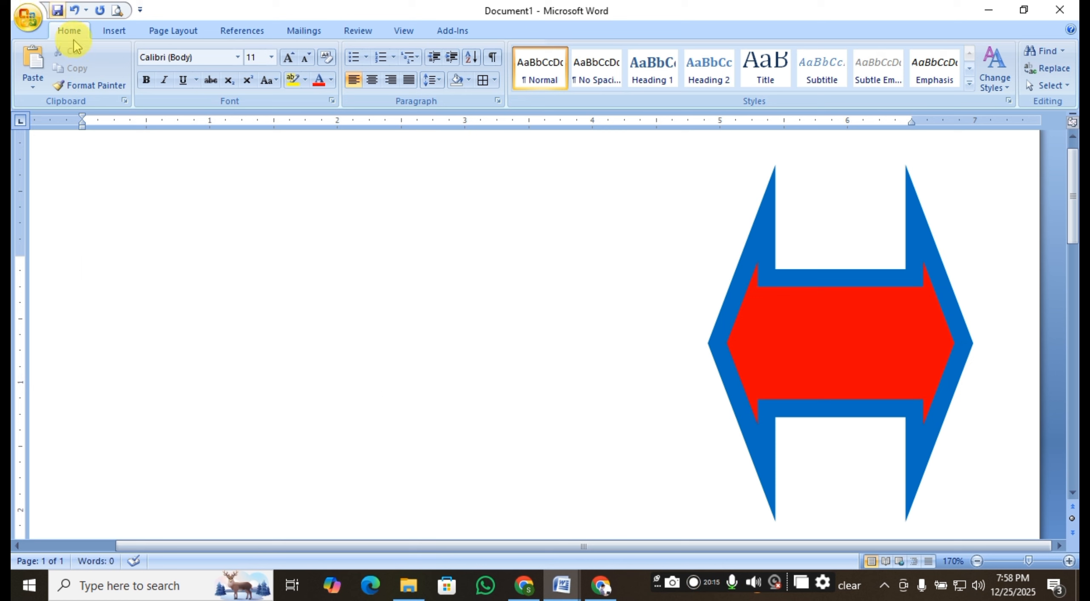
Draw a flowchart circle with a diagonal cross, about 1.98" high and 2.15" wide, on the left half of the page
{"action": "left_click", "coordinate": [121, 36]}
{"action": "left_click", "coordinate": [247, 65]}
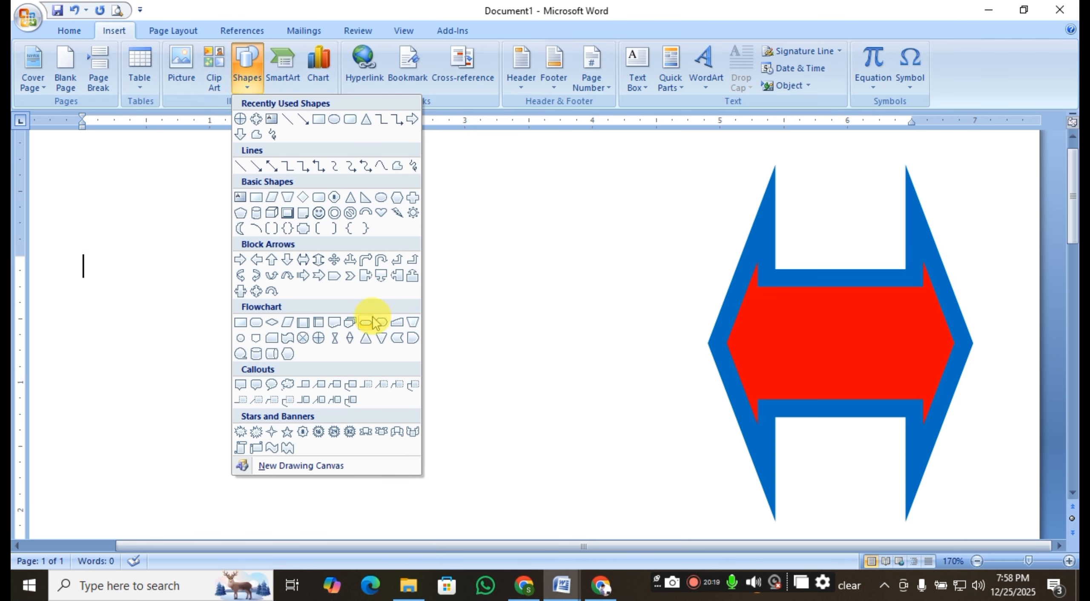
{"action": "left_click", "coordinate": [303, 337]}
{"action": "mouse_move", "coordinate": [126, 201]}
{"action": "left_mouse_down"}
{"action": "mouse_move", "coordinate": [287, 377]}
{"action": "mouse_move", "coordinate": [401, 453]}
{"action": "left_mouse_up"}
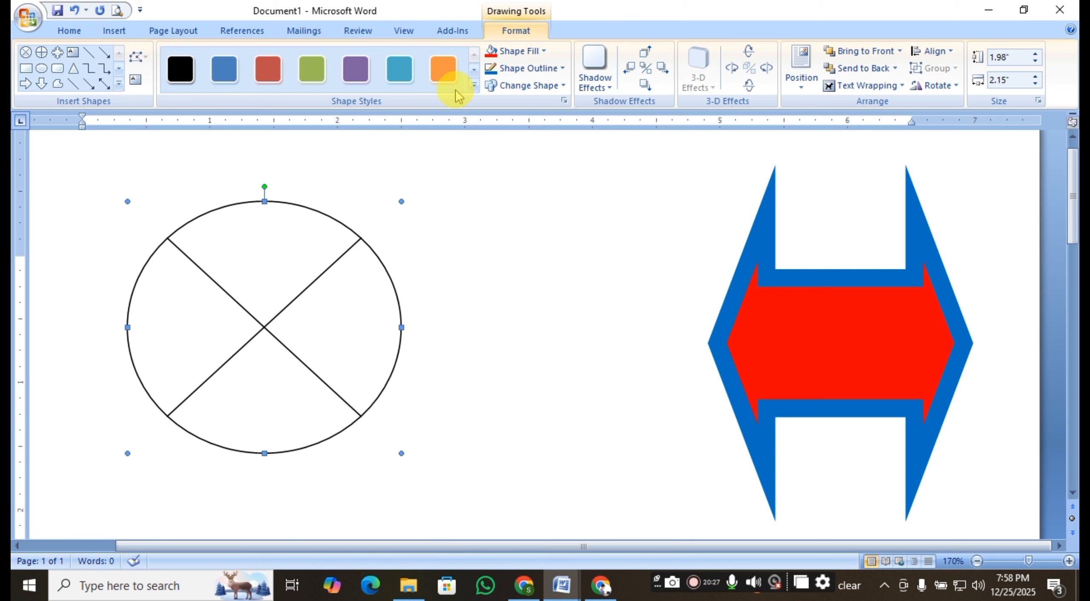
Fill the crossed circle with yellow and set its outline to the standard red colour
{"action": "left_click", "coordinate": [521, 51]}
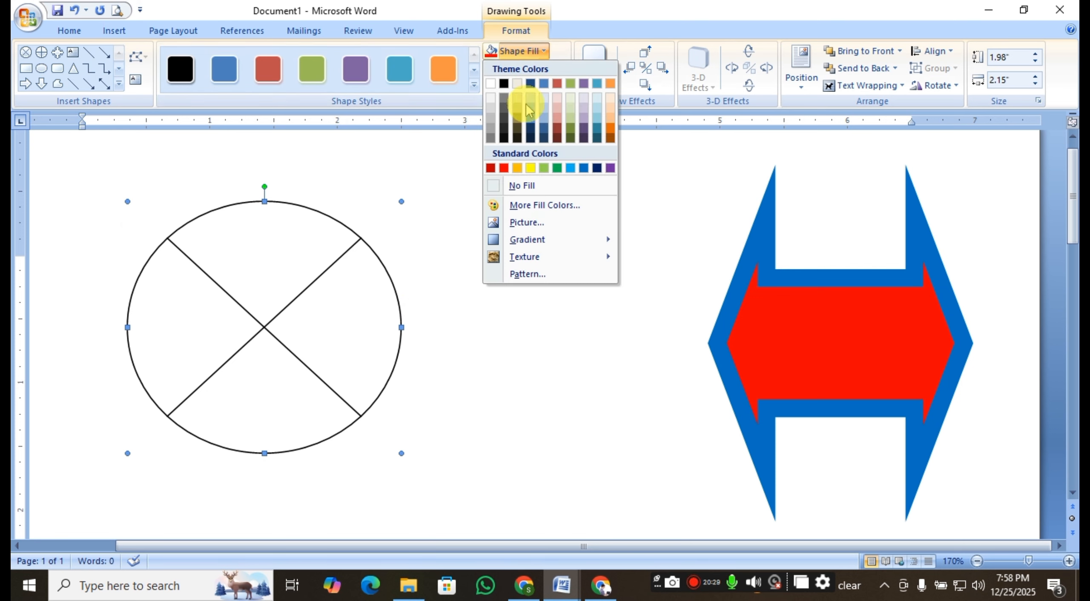
{"action": "left_click", "coordinate": [531, 169]}
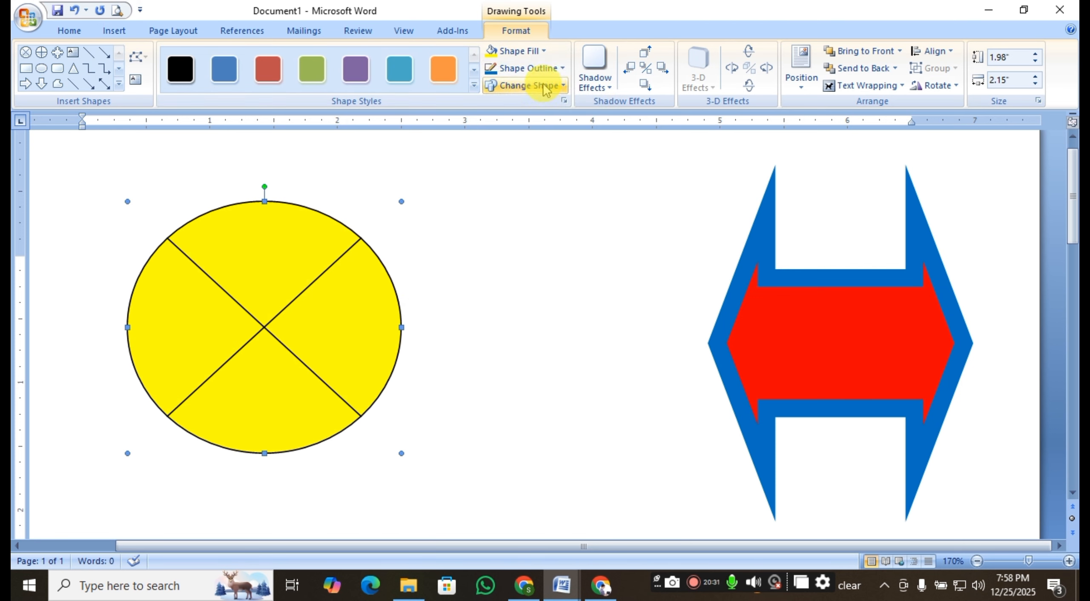
{"action": "left_click", "coordinate": [550, 68]}
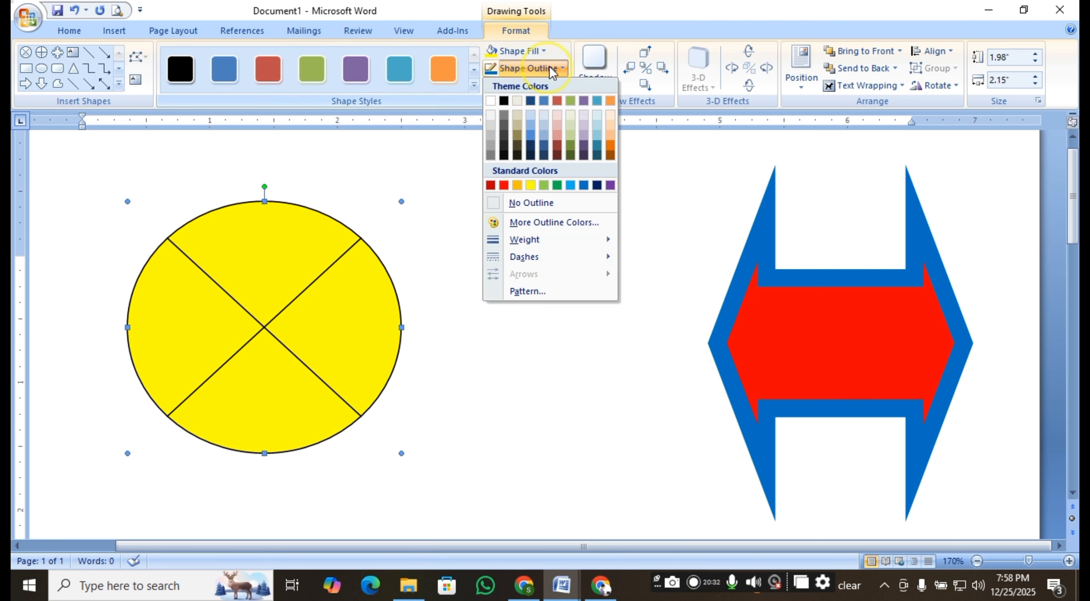
{"action": "left_click", "coordinate": [504, 185]}
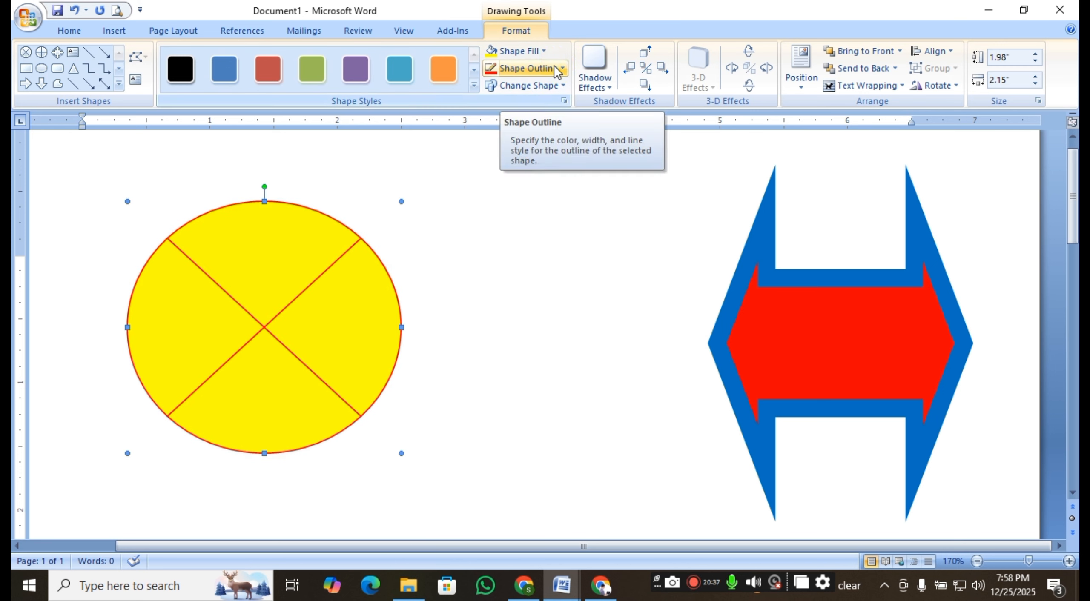
Set the outline weight of the yellow crossed circle to 6 pt and deselect the shape
{"action": "left_click", "coordinate": [520, 69]}
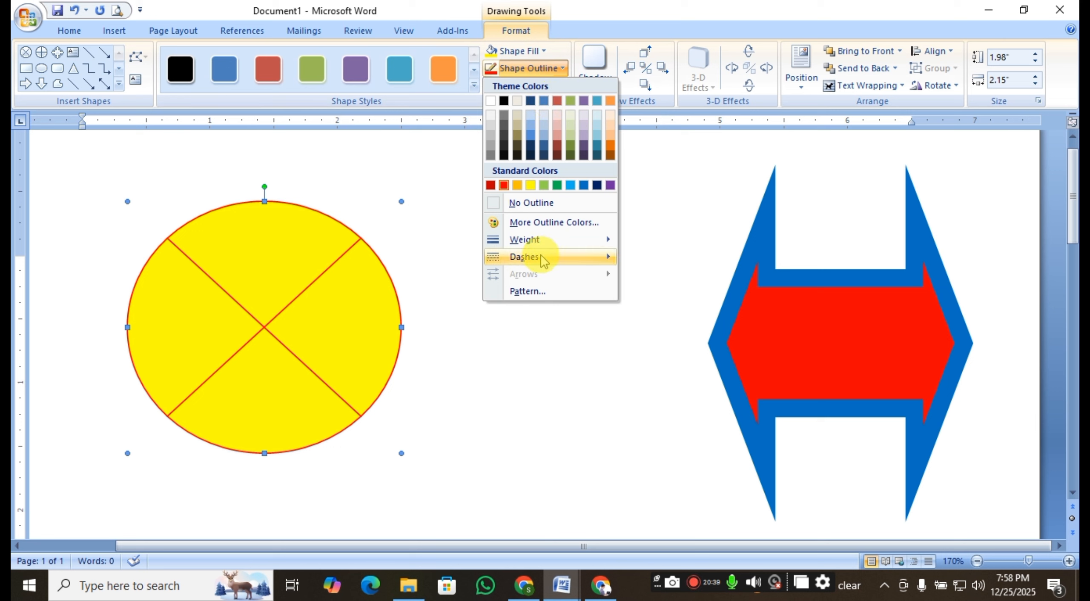
{"action": "mouse_move", "coordinate": [549, 242]}
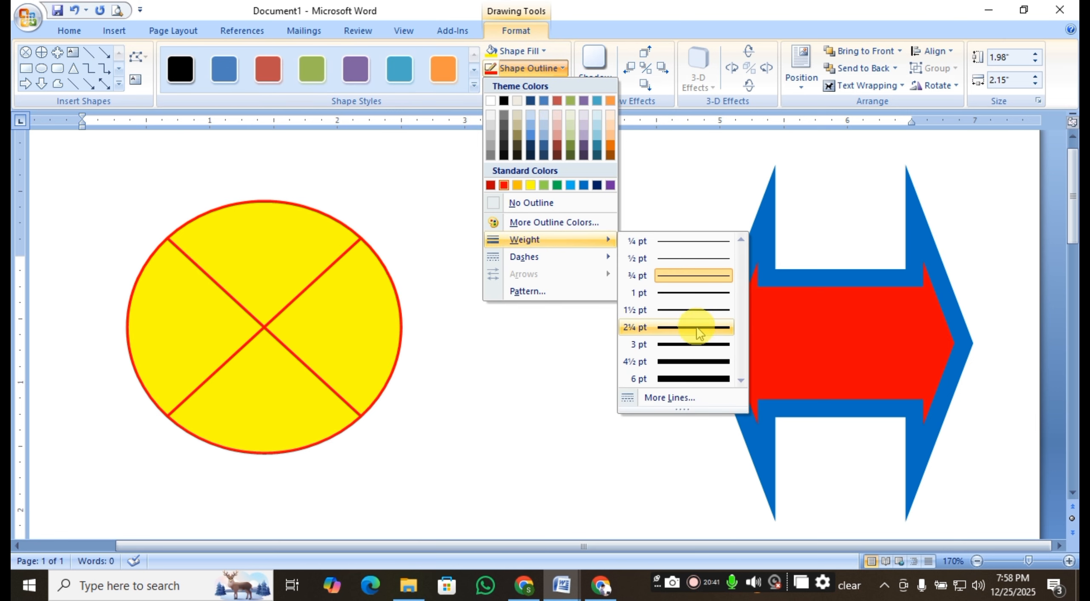
{"action": "left_click", "coordinate": [692, 379]}
{"action": "left_click", "coordinate": [539, 374]}
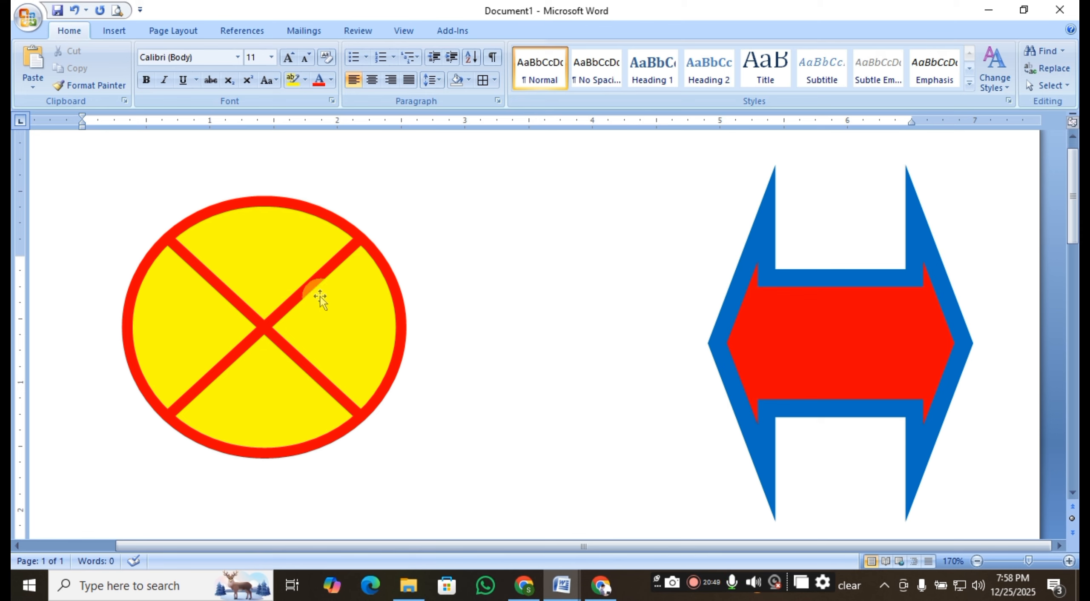
Nudge the yellow crossed circle slightly upward and change its shape to the Curved Up Arrow block arrow
{"action": "key", "text": "Up"}
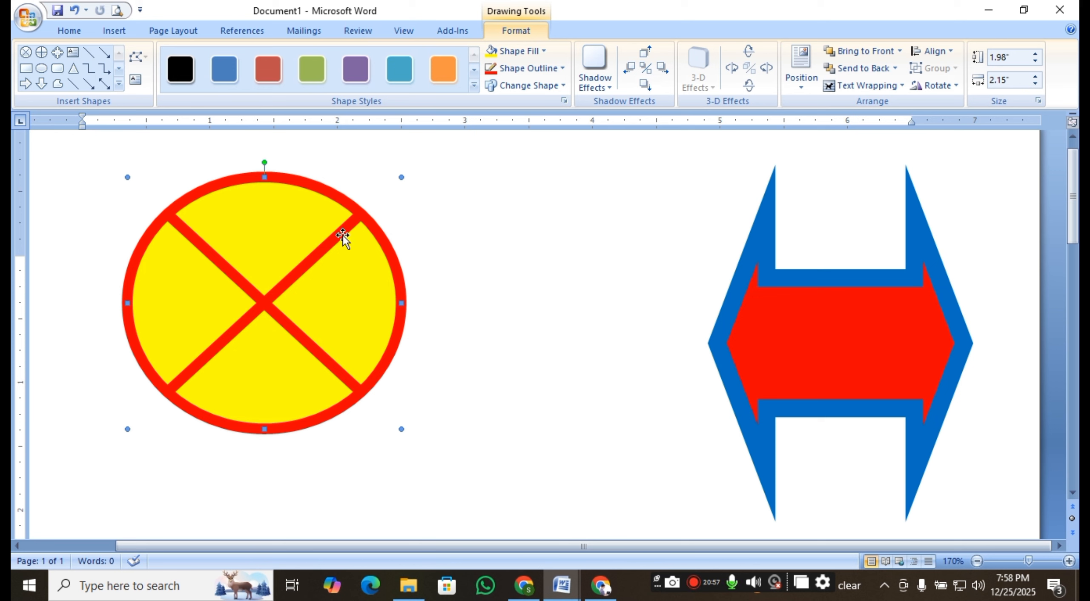
{"action": "left_click", "coordinate": [533, 86]}
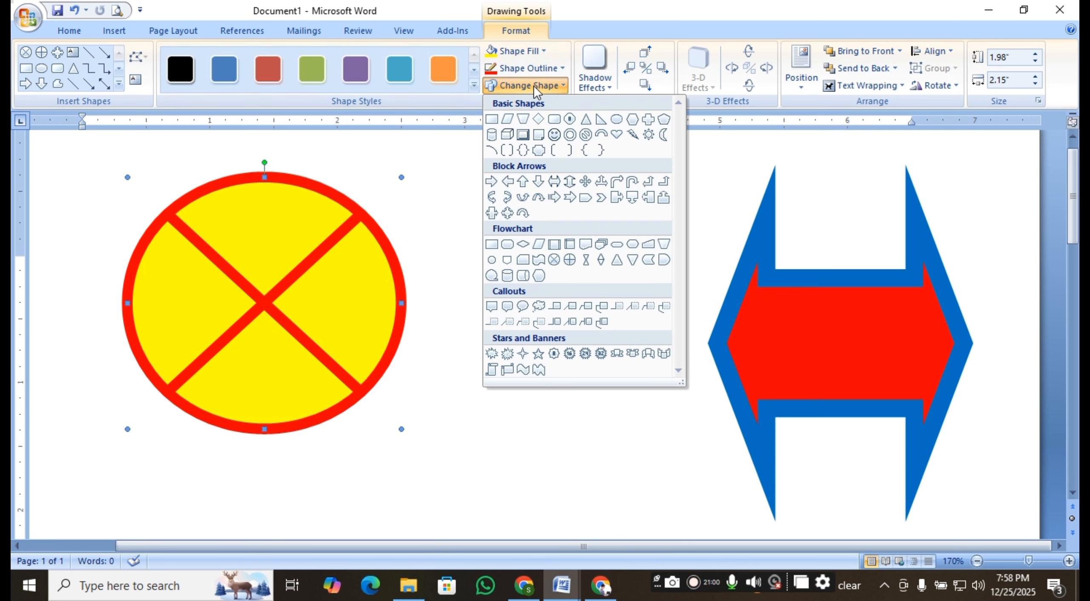
{"action": "left_click", "coordinate": [524, 203]}
{"action": "left_click", "coordinate": [479, 304]}
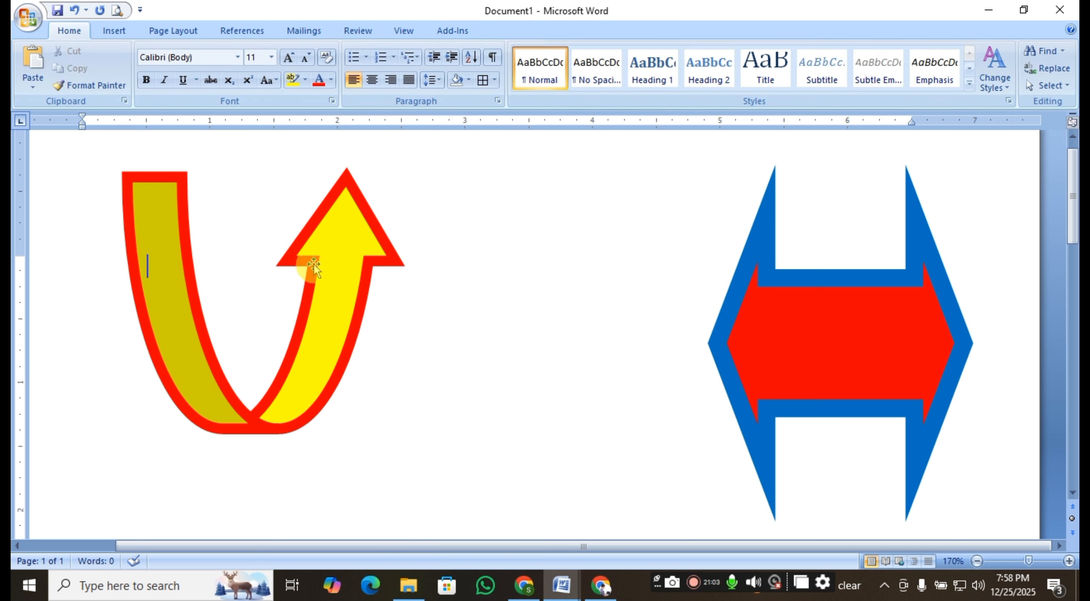
Change the yellow curved arrow to the flowchart Merge shape, an inverted triangle
{"action": "double_click", "coordinate": [357, 255]}
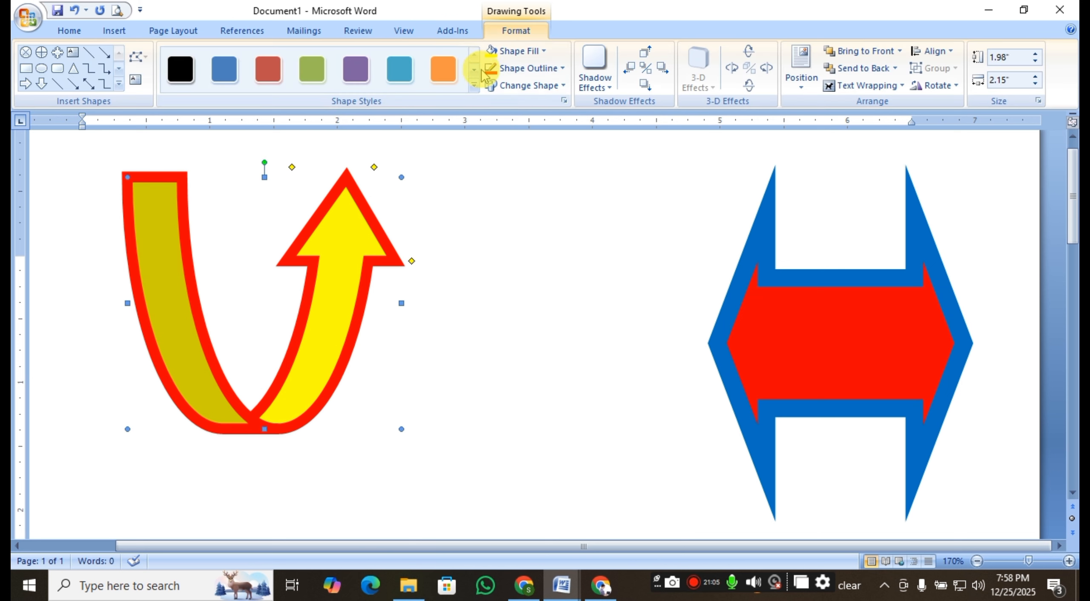
{"action": "left_click", "coordinate": [530, 86]}
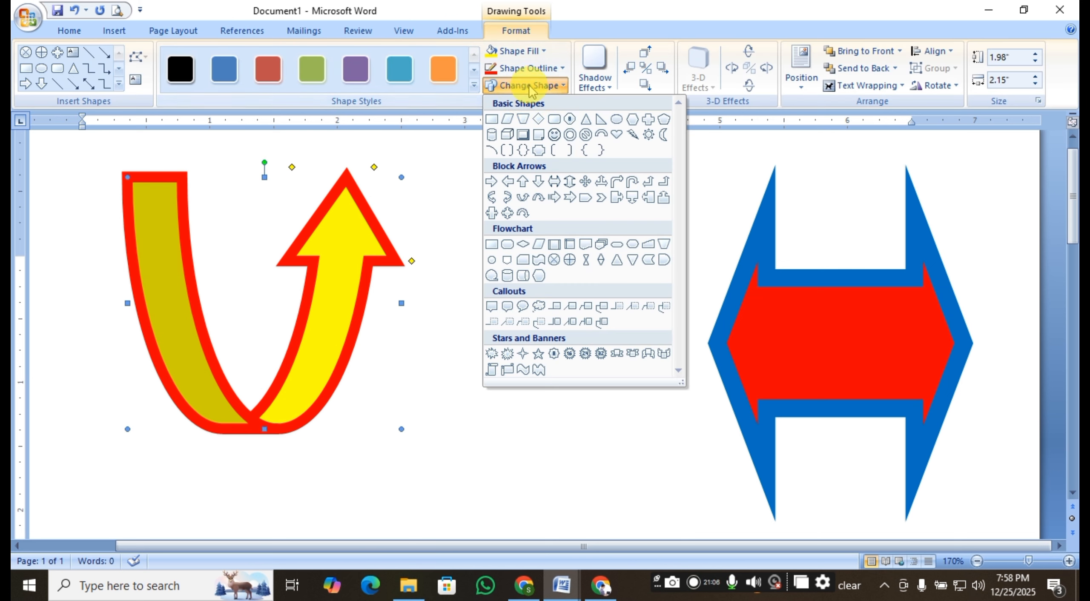
{"action": "left_click", "coordinate": [633, 261]}
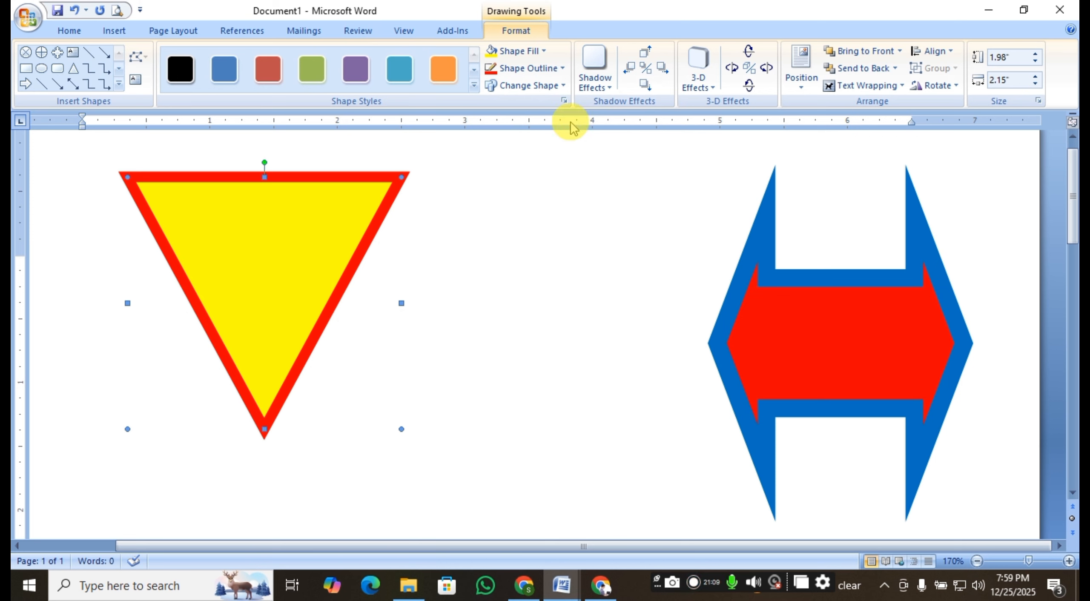
Change the yellow inverted triangle to the flowchart Multidocument shape
{"action": "left_click", "coordinate": [546, 88]}
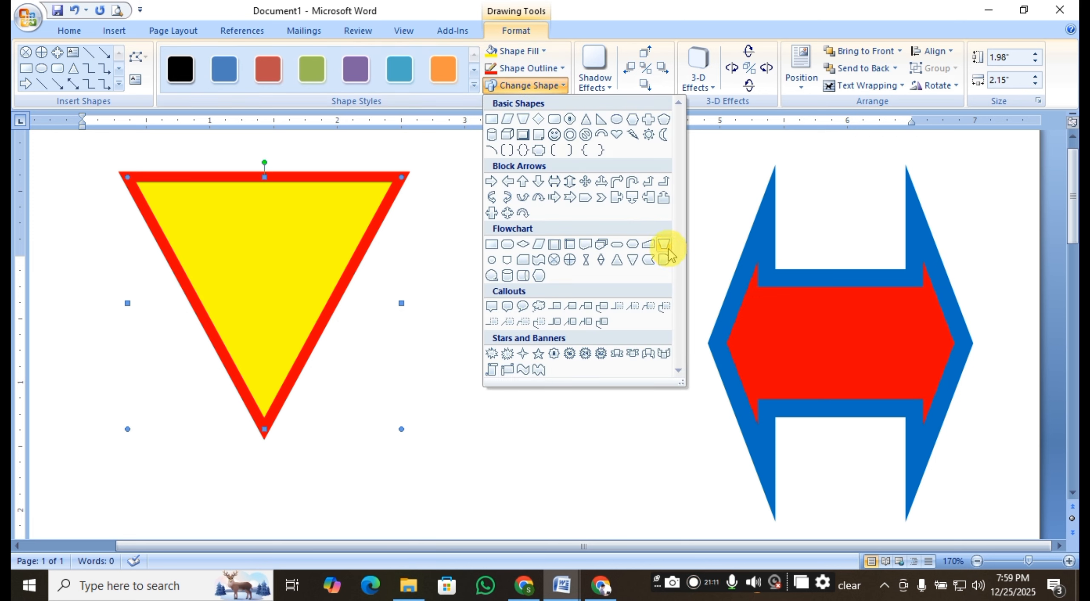
{"action": "left_click", "coordinate": [601, 244]}
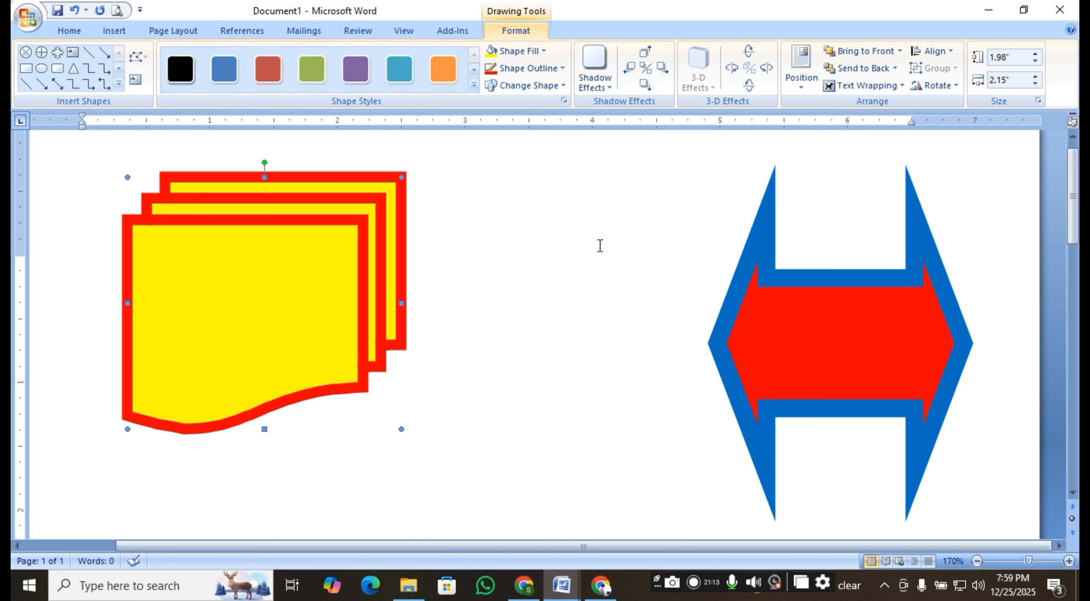
{"action": "left_click", "coordinate": [541, 243]}
{"action": "left_click", "coordinate": [315, 266]}
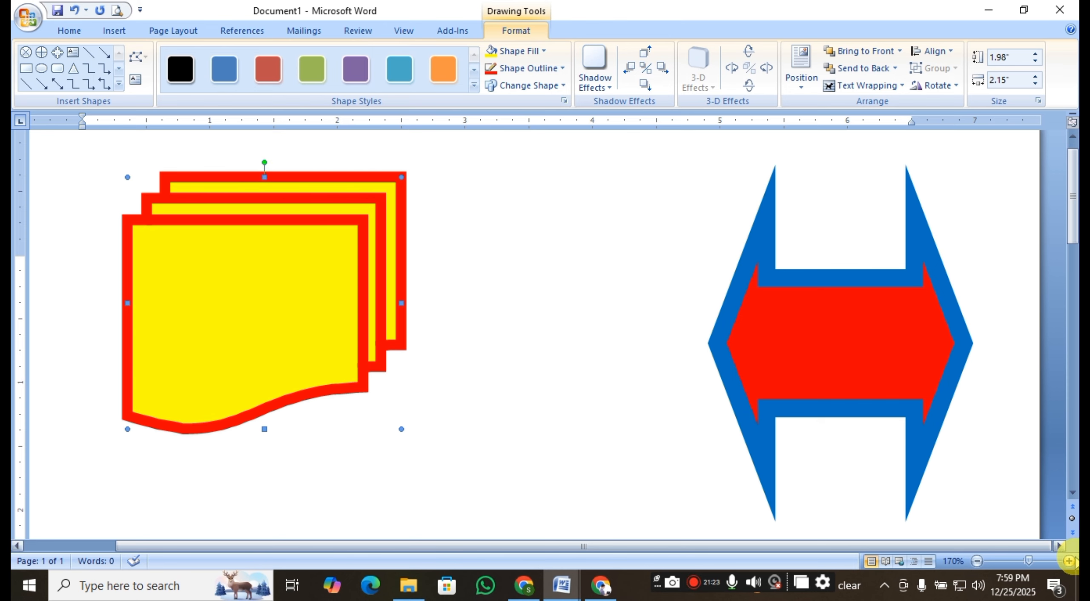
Rotate the yellow Multidocument shape a quarter turn clockwise
{"action": "left_click", "coordinate": [1069, 561]}
{"action": "left_click", "coordinate": [1069, 562]}
{"action": "left_click", "coordinate": [1069, 561]}
{"action": "left_click", "coordinate": [1069, 561]}
{"action": "left_click", "coordinate": [1069, 561]}
{"action": "left_click", "coordinate": [1069, 561]}
{"action": "left_click", "coordinate": [1068, 561]}
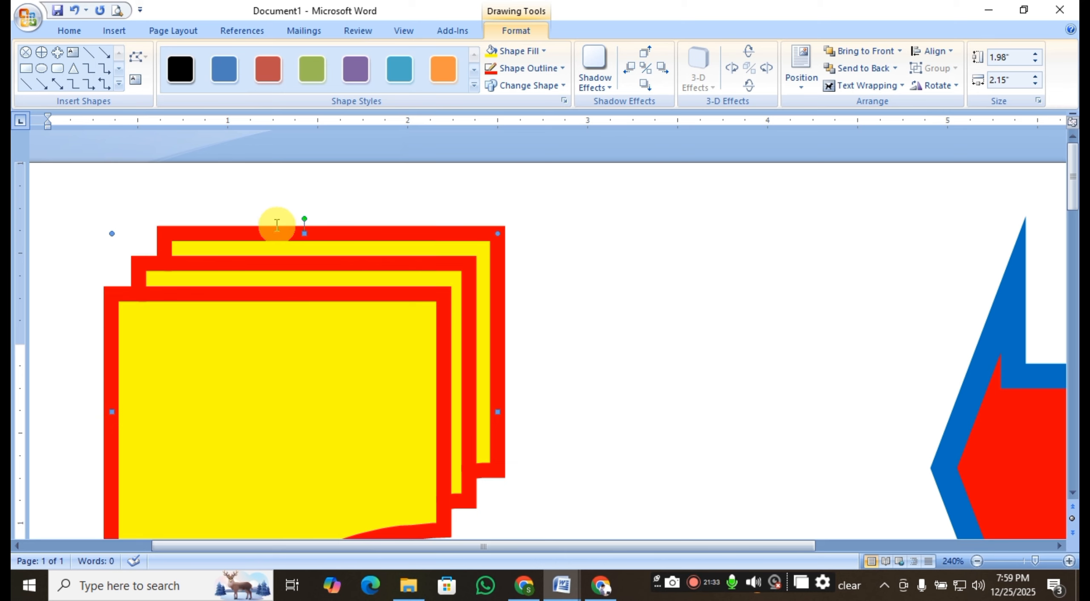
{"action": "scroll", "coordinate": [349, 237], "scroll_direction": "down", "scroll_amount": 3}
{"action": "scroll", "coordinate": [349, 237], "scroll_direction": "up", "scroll_amount": 3}
{"action": "left_click", "coordinate": [392, 254]}
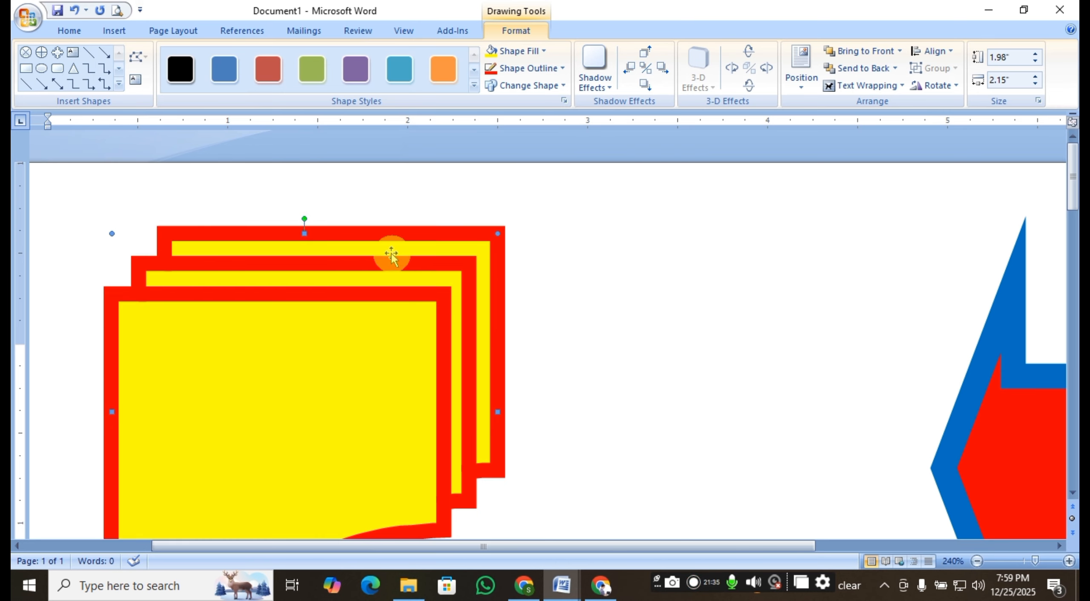
{"action": "scroll", "coordinate": [428, 311], "scroll_direction": "down", "scroll_amount": 3}
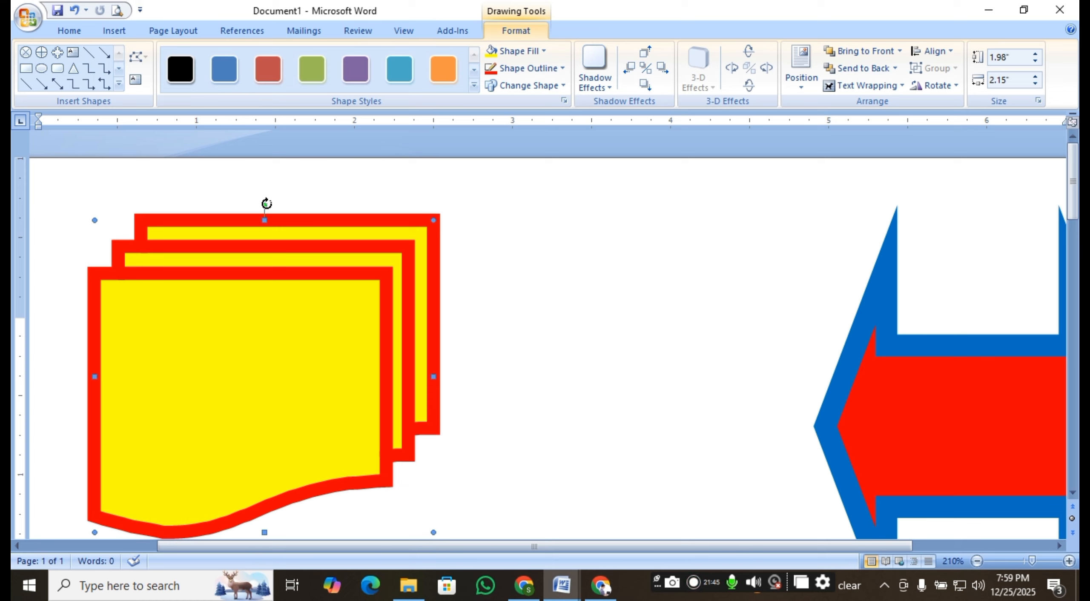
{"action": "left_click", "coordinate": [266, 204]}
{"action": "left_click_drag", "start_coordinate": [266, 204], "coordinate": [439, 317]}
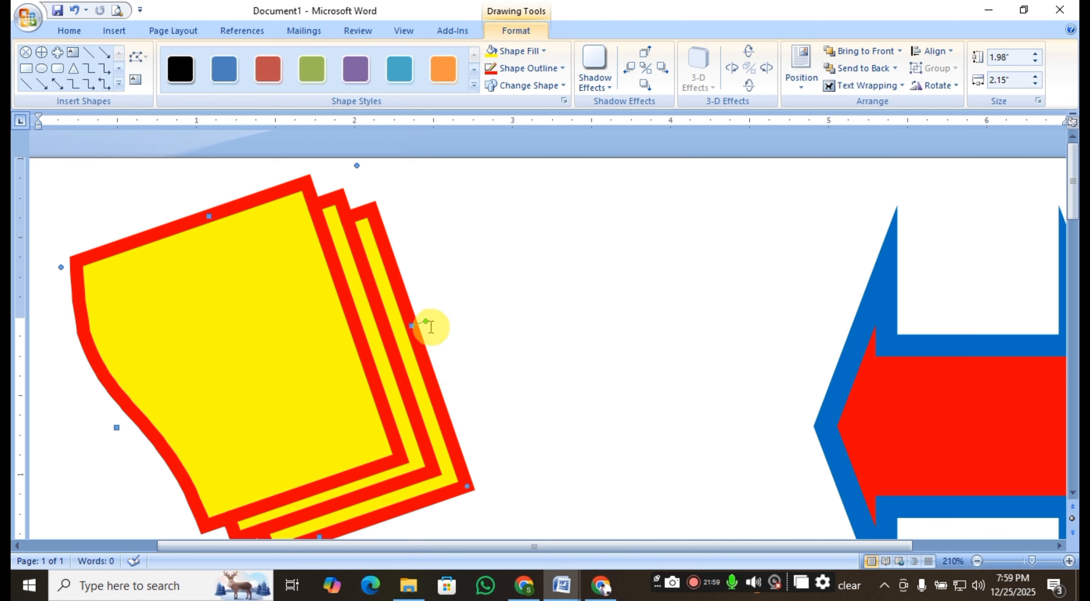
{"action": "left_click_drag", "start_coordinate": [428, 319], "coordinate": [451, 371]}
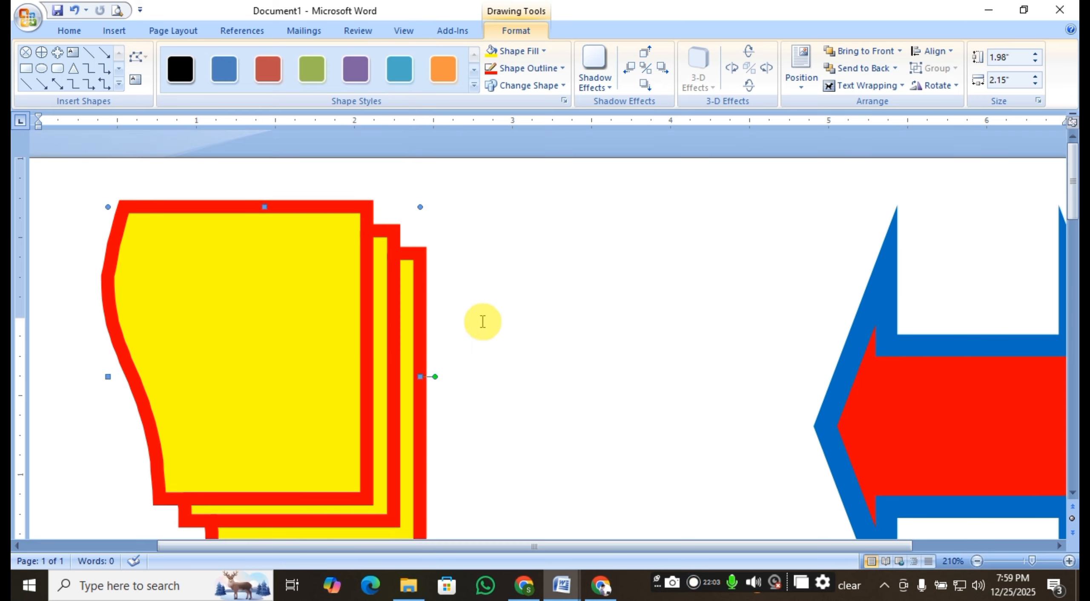
Open the full gallery of insertable shapes
{"action": "scroll", "coordinate": [490, 328], "scroll_direction": "down", "scroll_amount": 3}
{"action": "scroll", "coordinate": [497, 335], "scroll_direction": "down", "scroll_amount": 7}
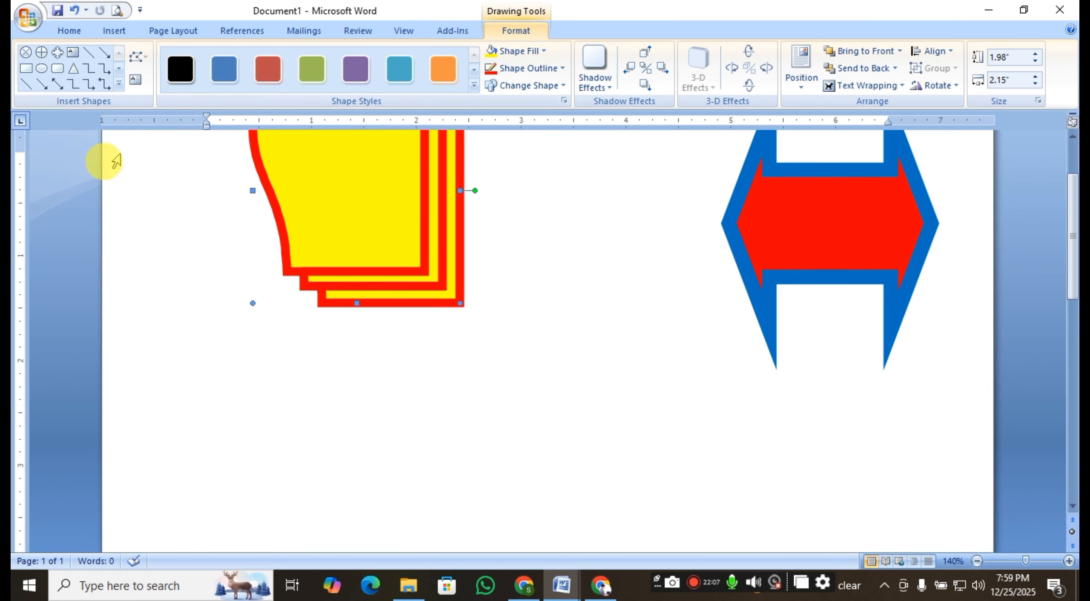
{"action": "left_click", "coordinate": [120, 84]}
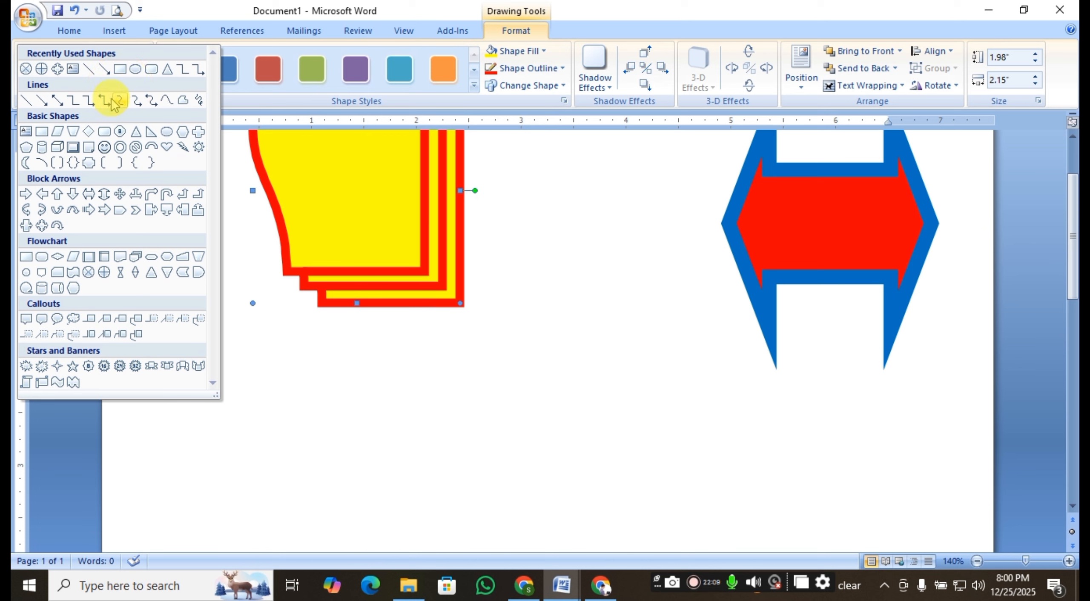
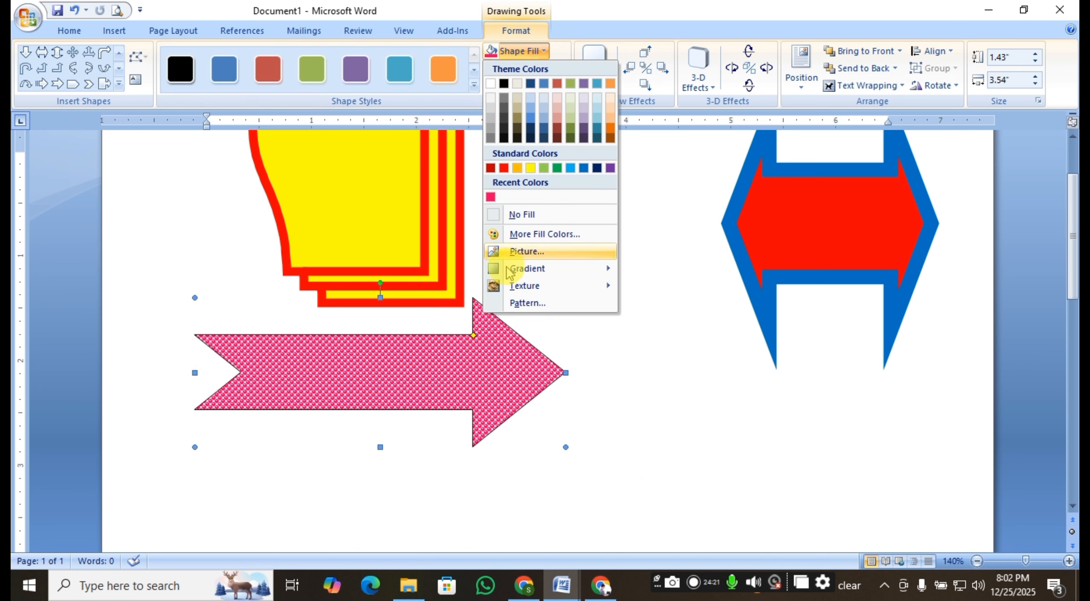
{"action": "mouse_move", "coordinate": [558, 273]}
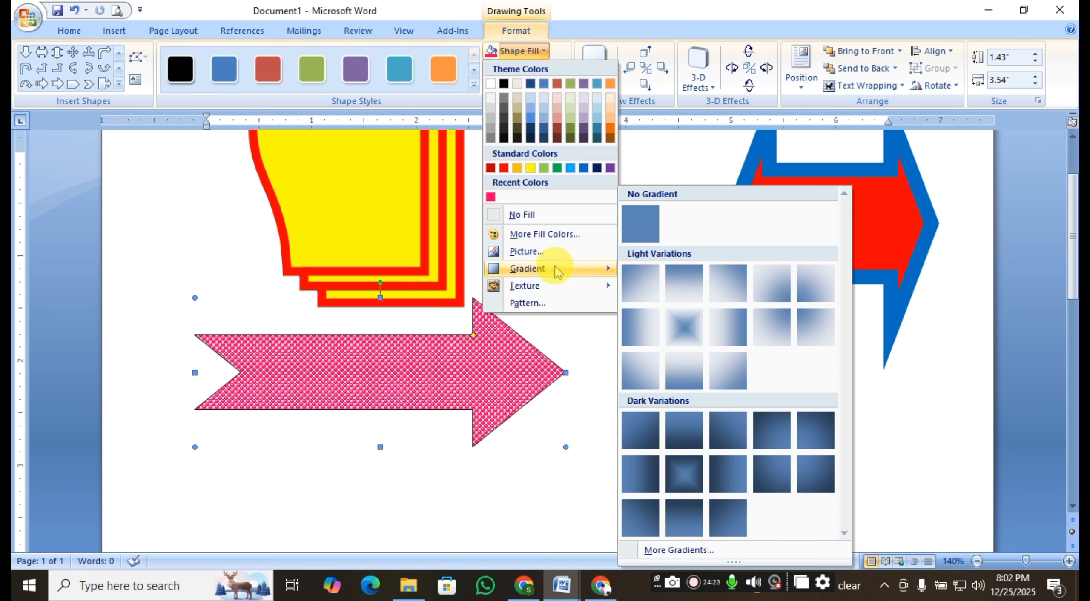
{"action": "left_click", "coordinate": [531, 360]}
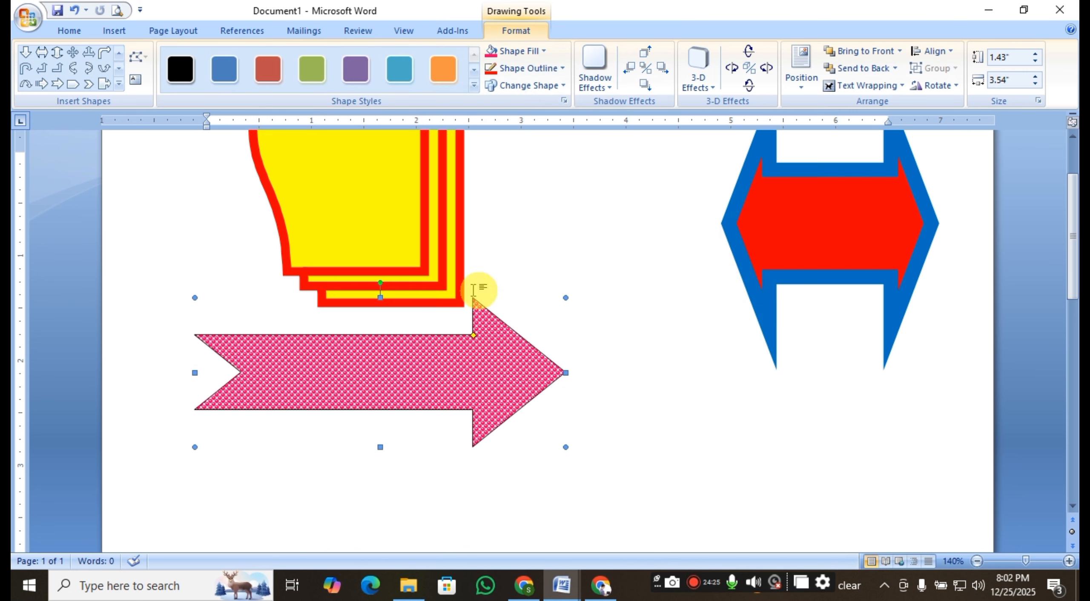
Try a standard red outline on the pink patterned notched arrow and change it to standard yellow
{"action": "left_click", "coordinate": [551, 70]}
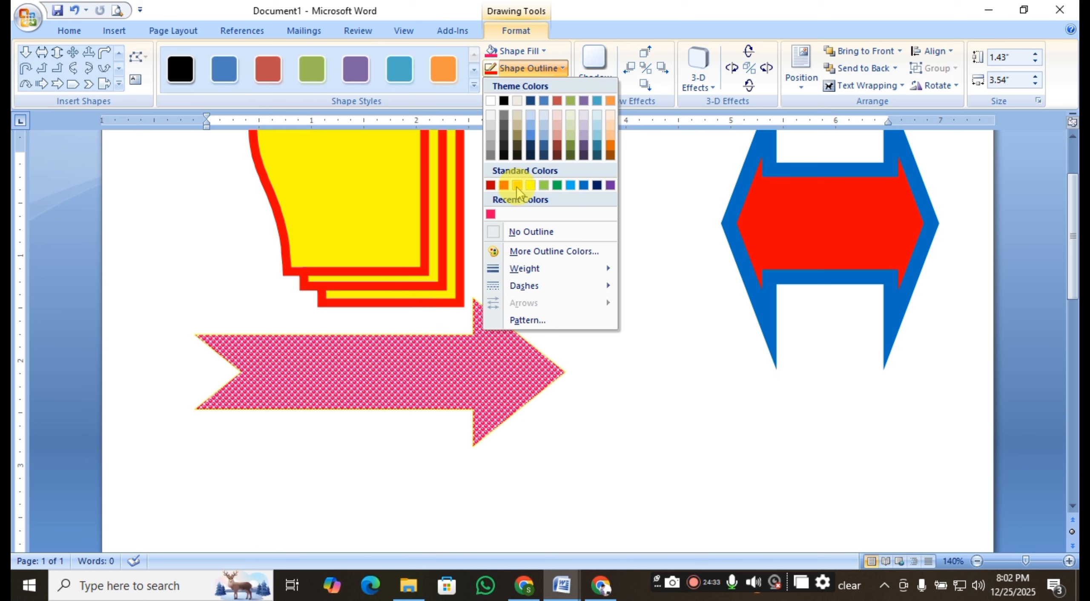
{"action": "left_click", "coordinate": [505, 186]}
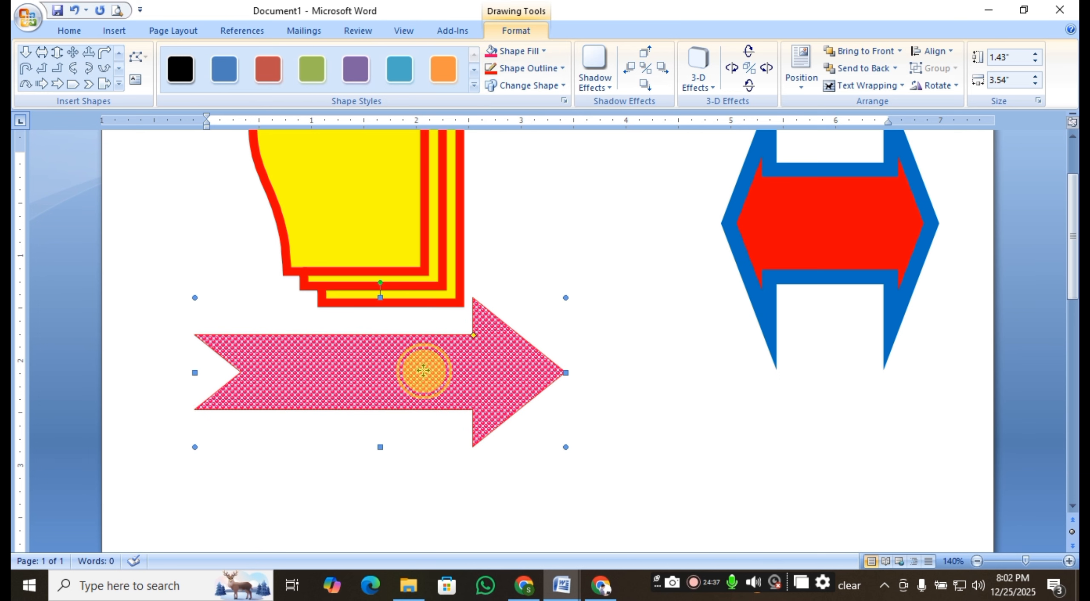
{"action": "left_click", "coordinate": [547, 72]}
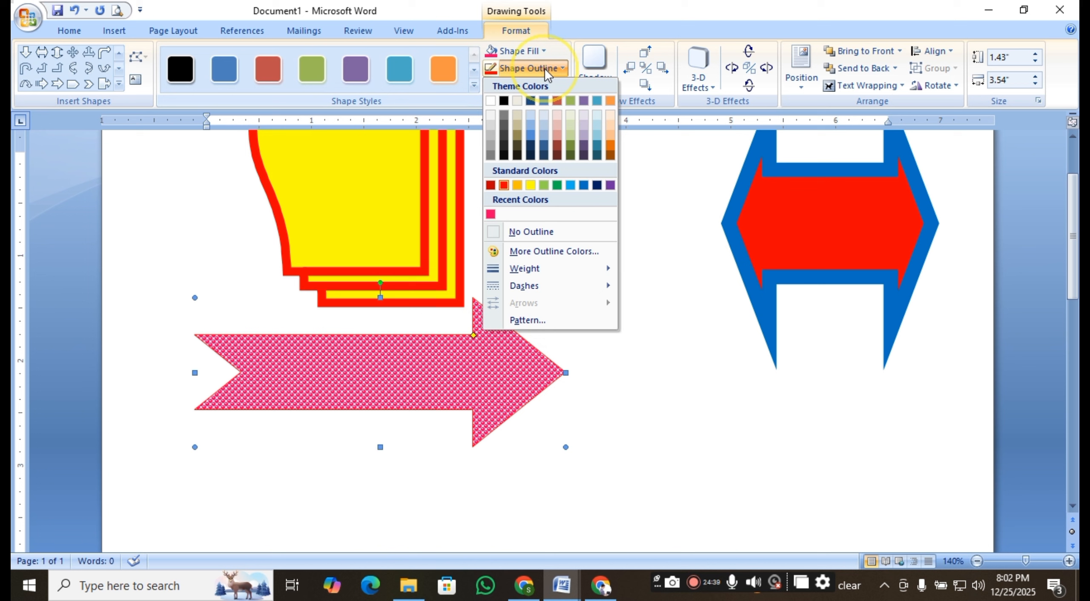
{"action": "left_click", "coordinate": [530, 186]}
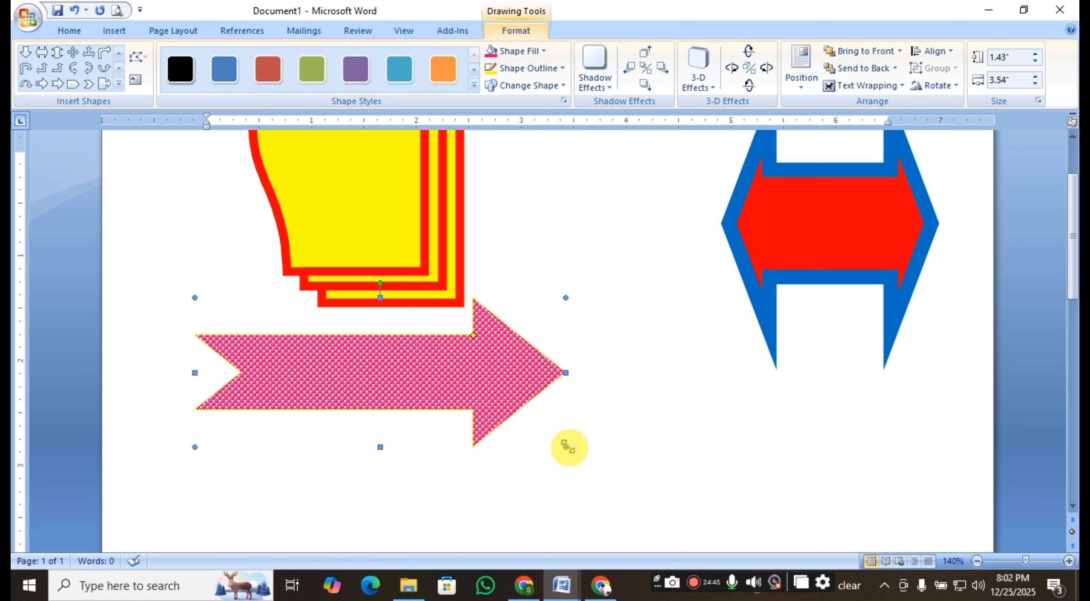
Enlarge the pink patterned arrow to about 2.02" high and 4.51" wide, extending it down and to the right
{"action": "left_click_drag", "start_coordinate": [568, 447], "coordinate": [667, 508]}
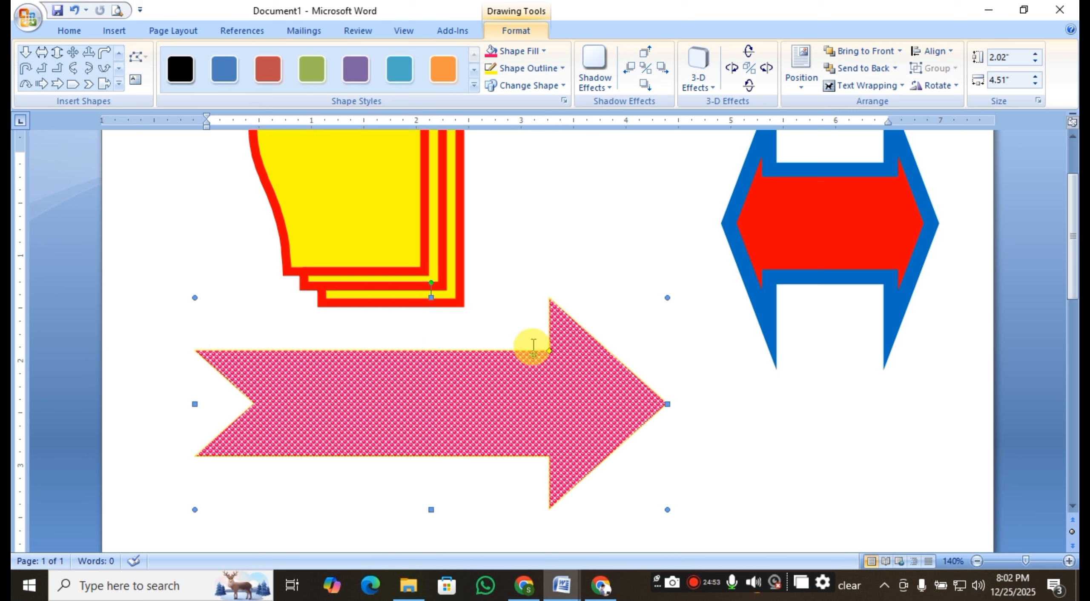
{"action": "left_click", "coordinate": [576, 337]}
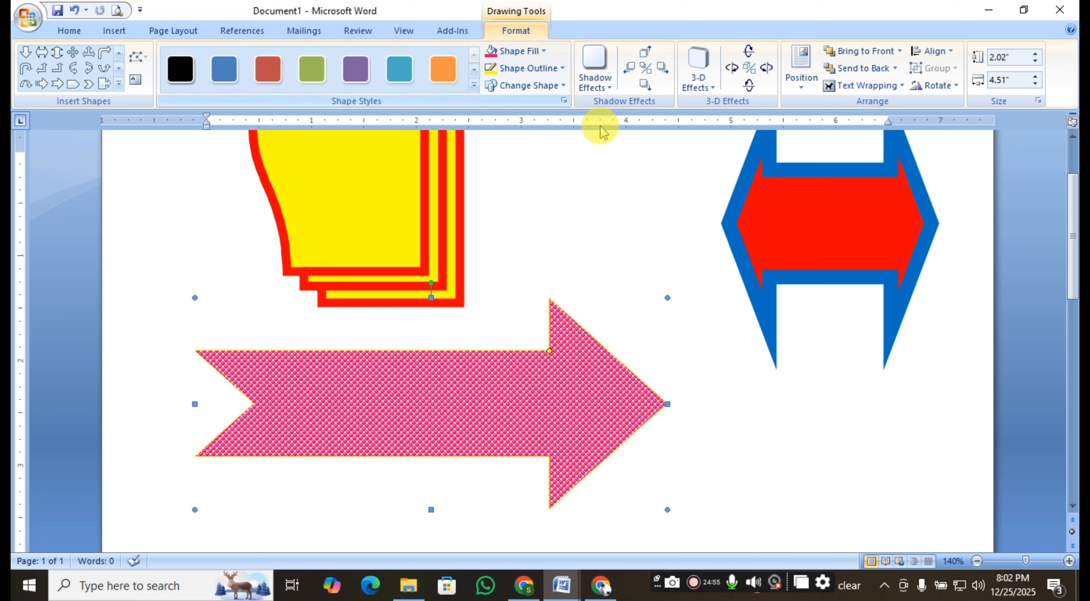
Set the outline weight of the pink patterned arrow to 6 pt
{"action": "left_click", "coordinate": [546, 75]}
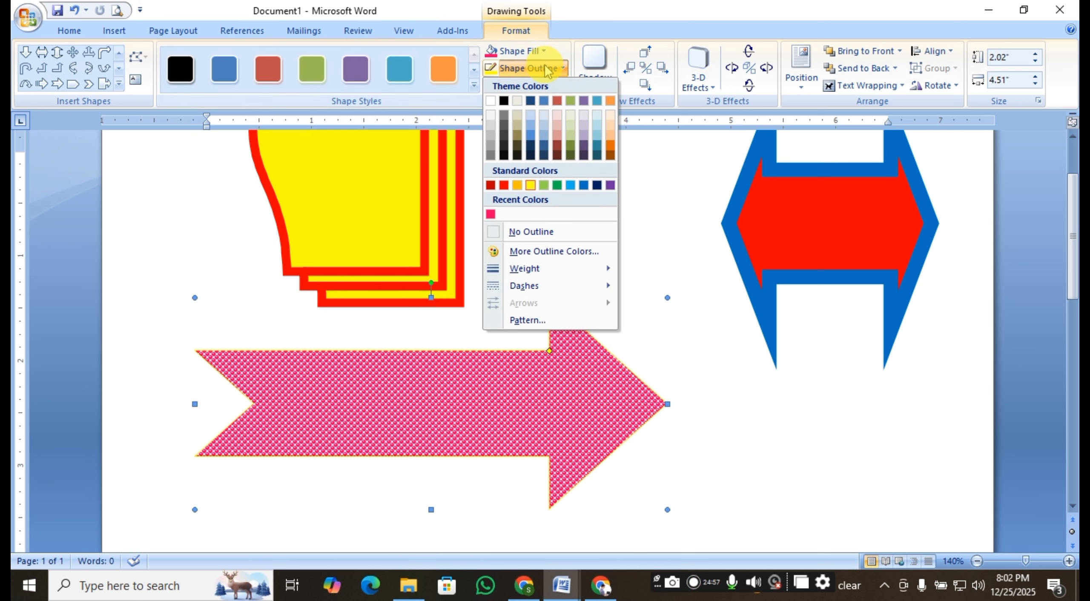
{"action": "mouse_move", "coordinate": [550, 269]}
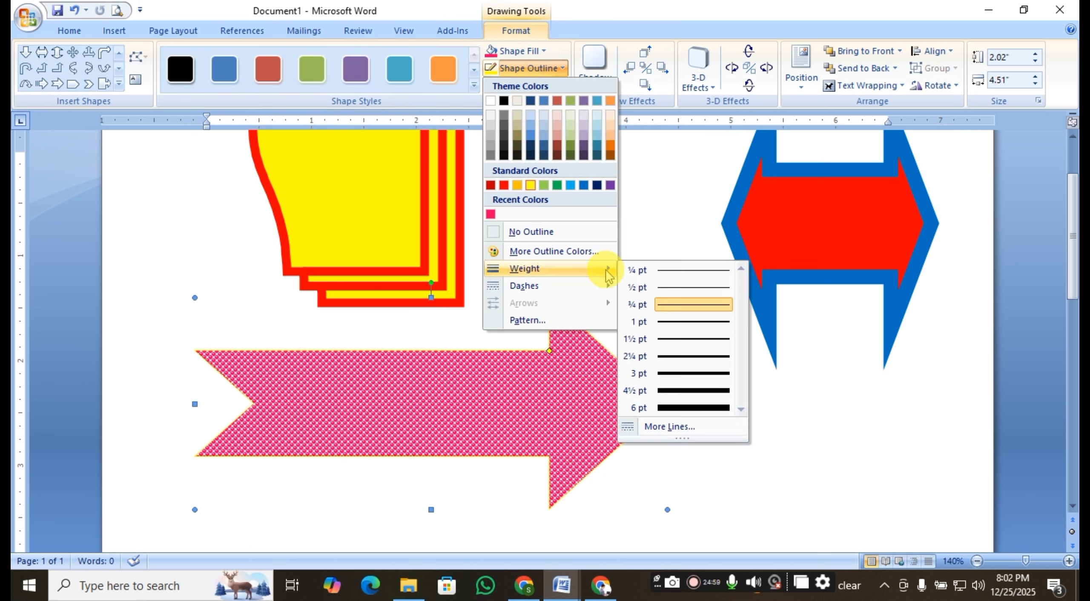
{"action": "left_click", "coordinate": [692, 409]}
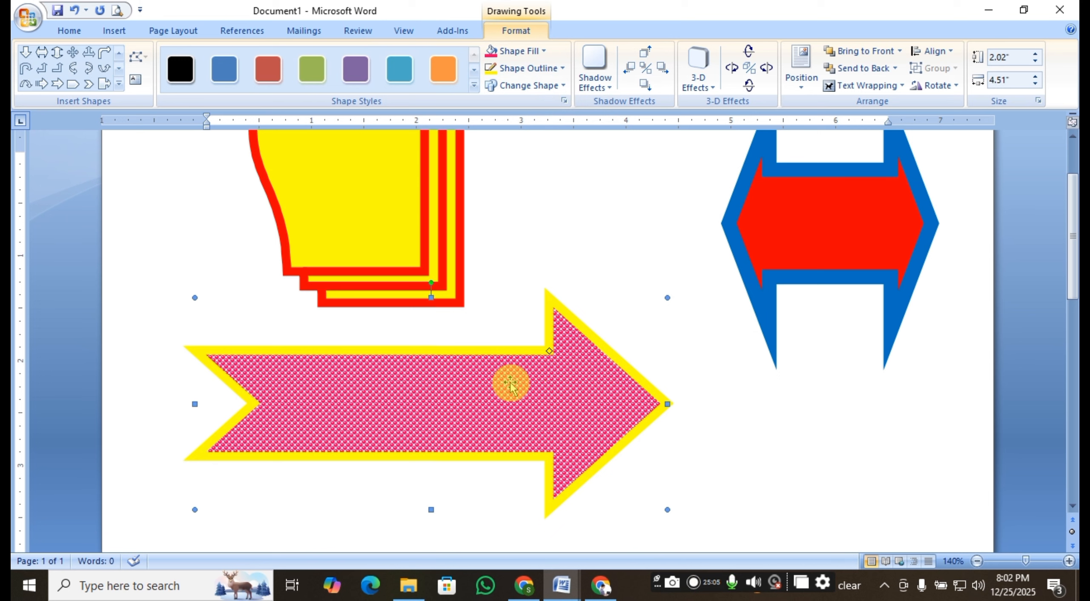
{"action": "left_click", "coordinate": [507, 409]}
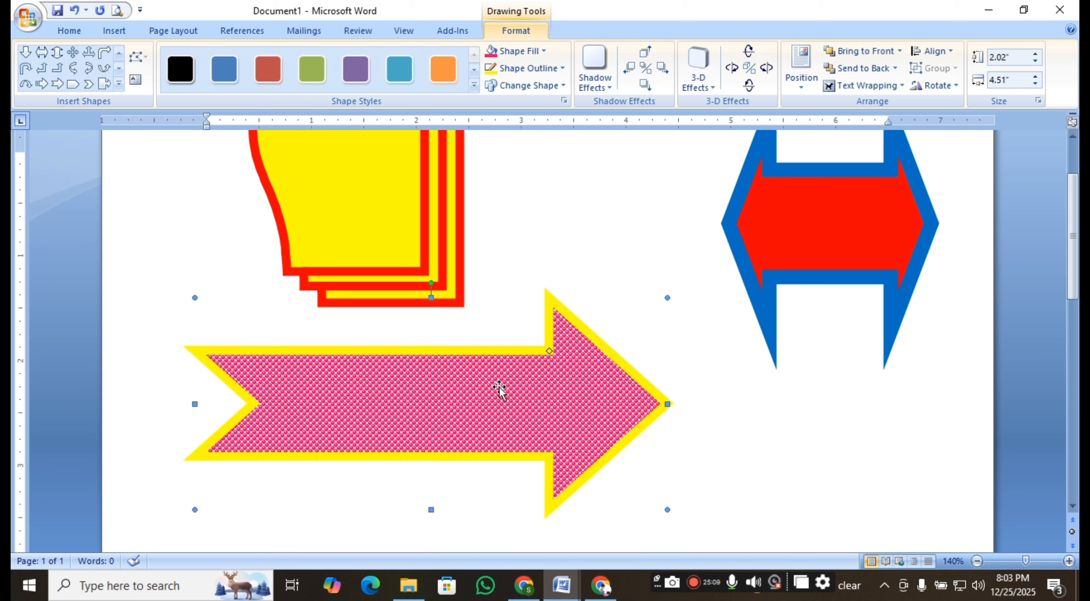
{"action": "left_click", "coordinate": [559, 424]}
{"action": "left_click", "coordinate": [520, 399]}
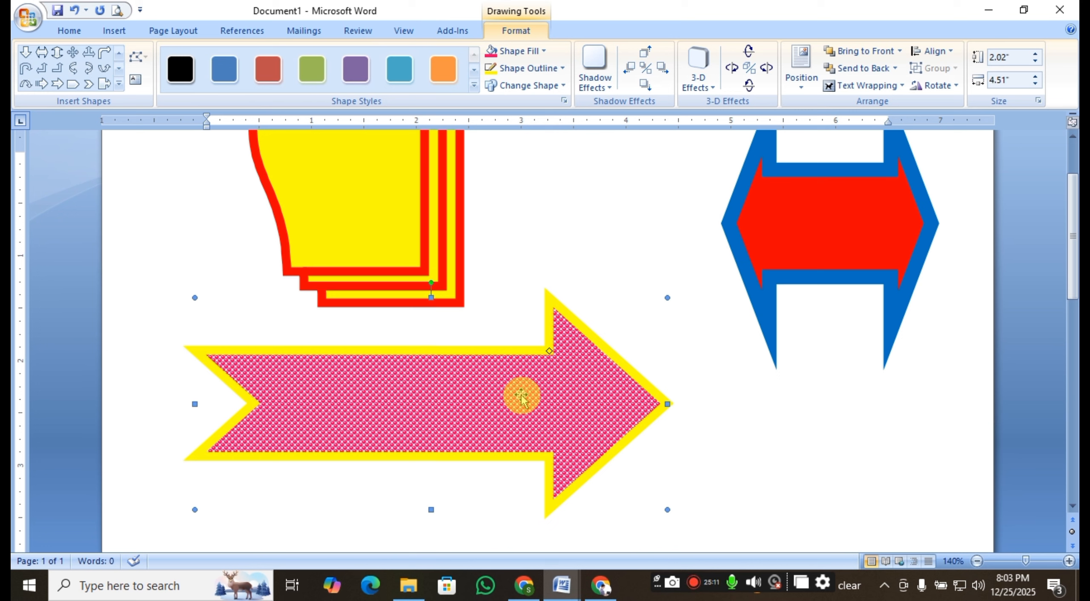
{"action": "left_click", "coordinate": [557, 410]}
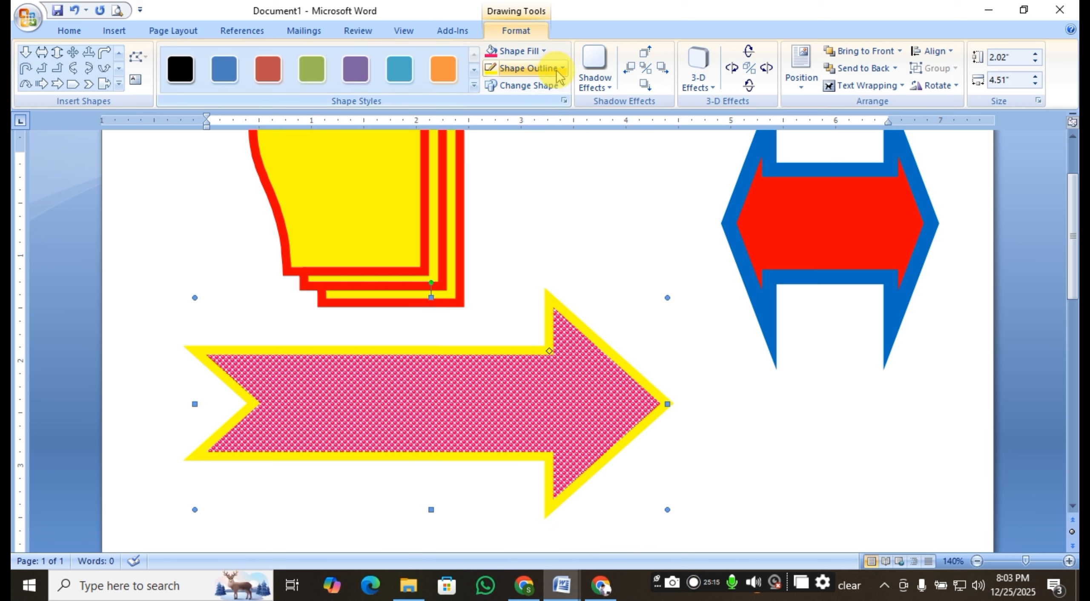
Remove the outline from the pink patterned arrow, then deselect and reselect the shape
{"action": "left_click", "coordinate": [528, 70]}
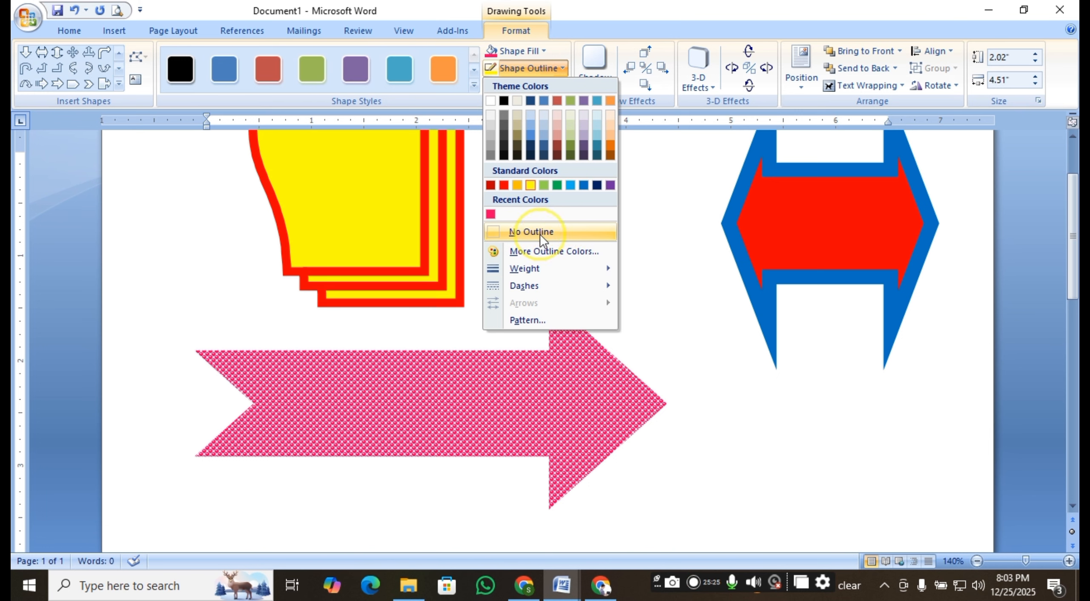
{"action": "left_click", "coordinate": [539, 235]}
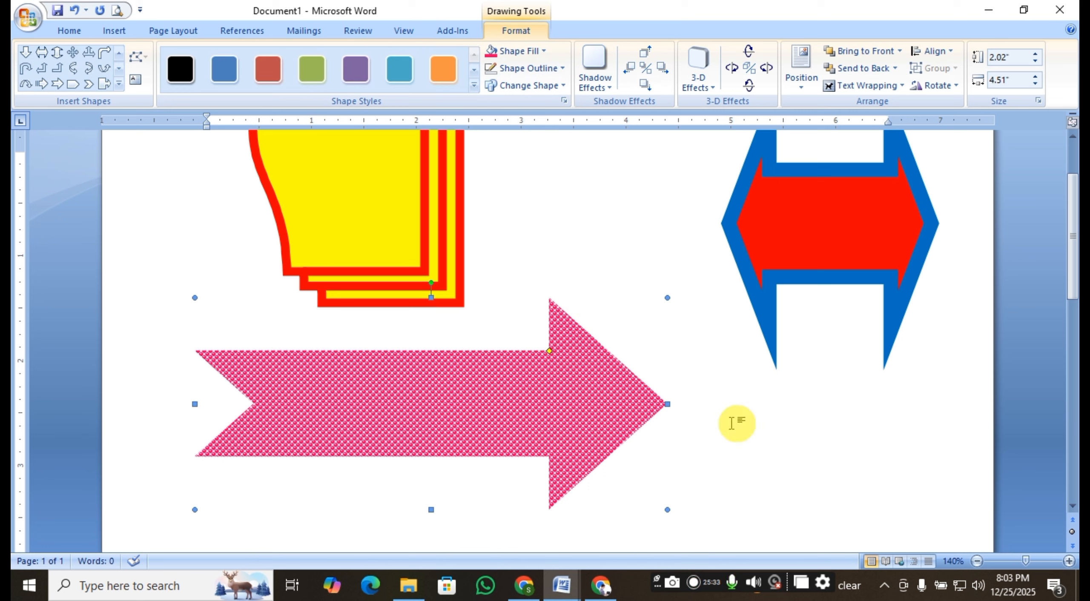
{"action": "left_click", "coordinate": [783, 414]}
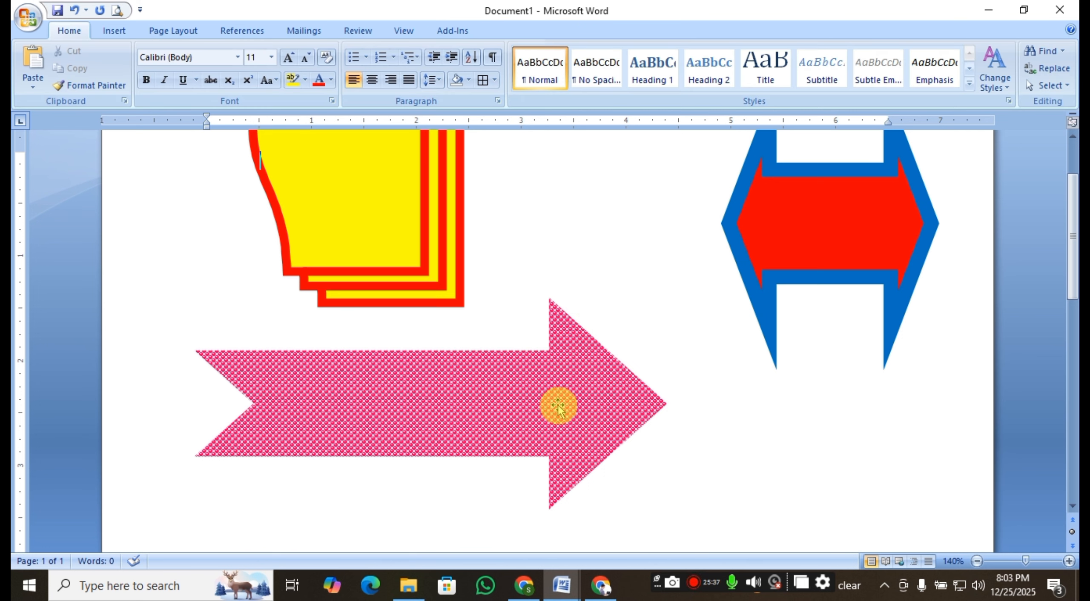
{"action": "left_click", "coordinate": [537, 405]}
{"action": "left_click", "coordinate": [536, 405]}
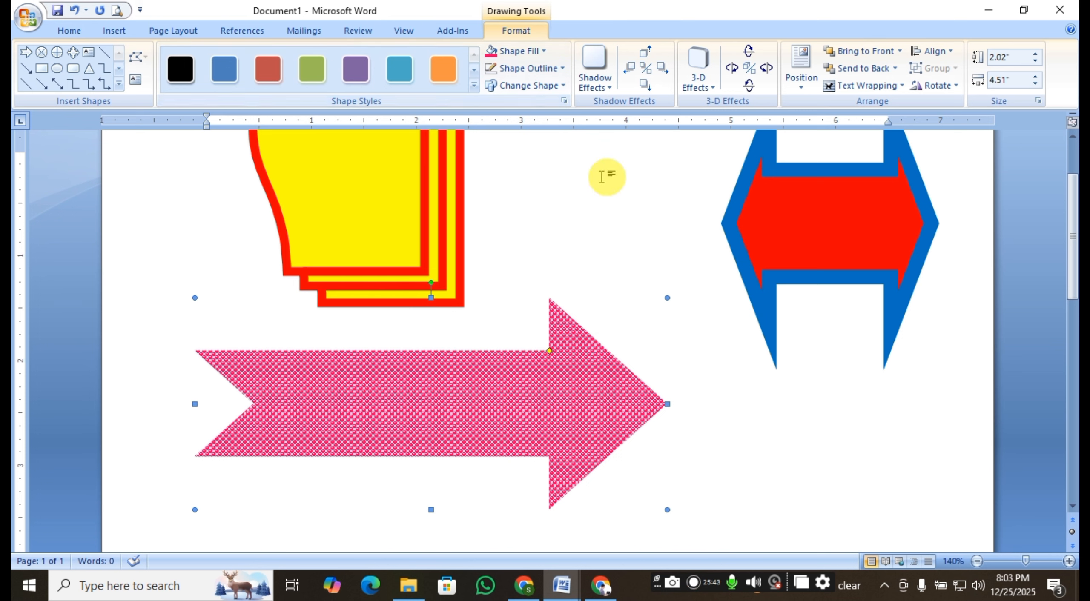
Give the pink patterned arrow a light pink outline picked from the standard palette of additional outline colors
{"action": "left_click", "coordinate": [555, 67]}
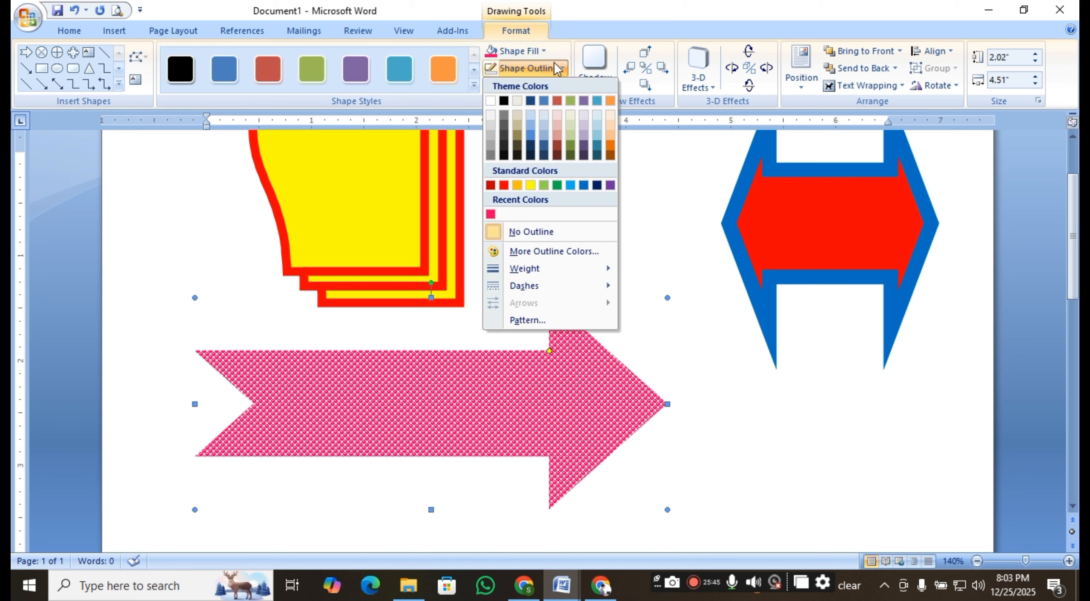
{"action": "left_click", "coordinate": [595, 252]}
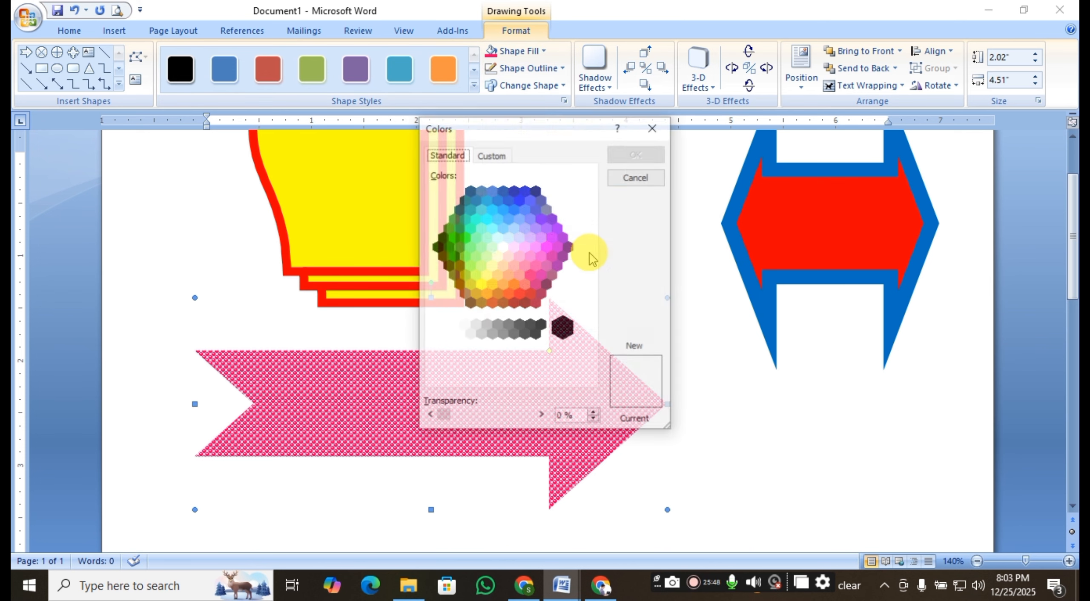
{"action": "left_click", "coordinate": [525, 265]}
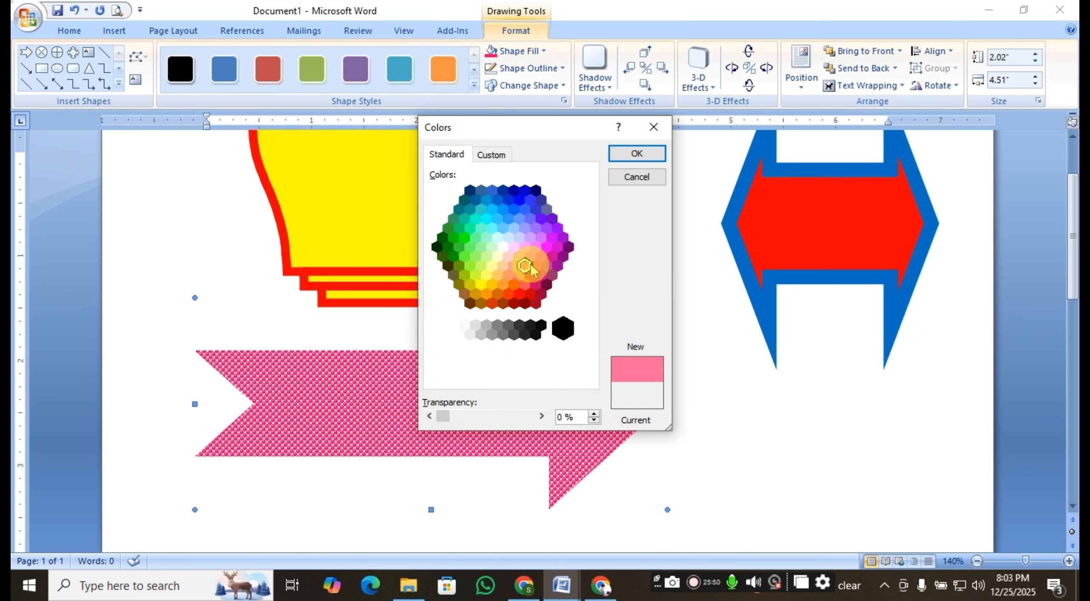
{"action": "left_click", "coordinate": [637, 153]}
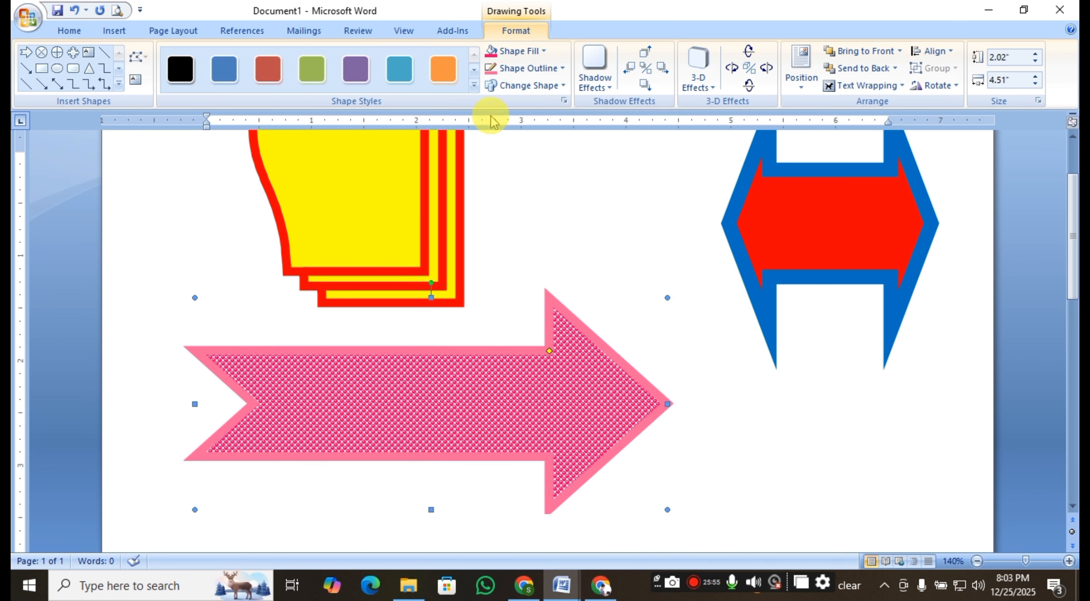
Set the dash style of the pink patterned arrow's outline to round dots
{"action": "left_click", "coordinate": [520, 68]}
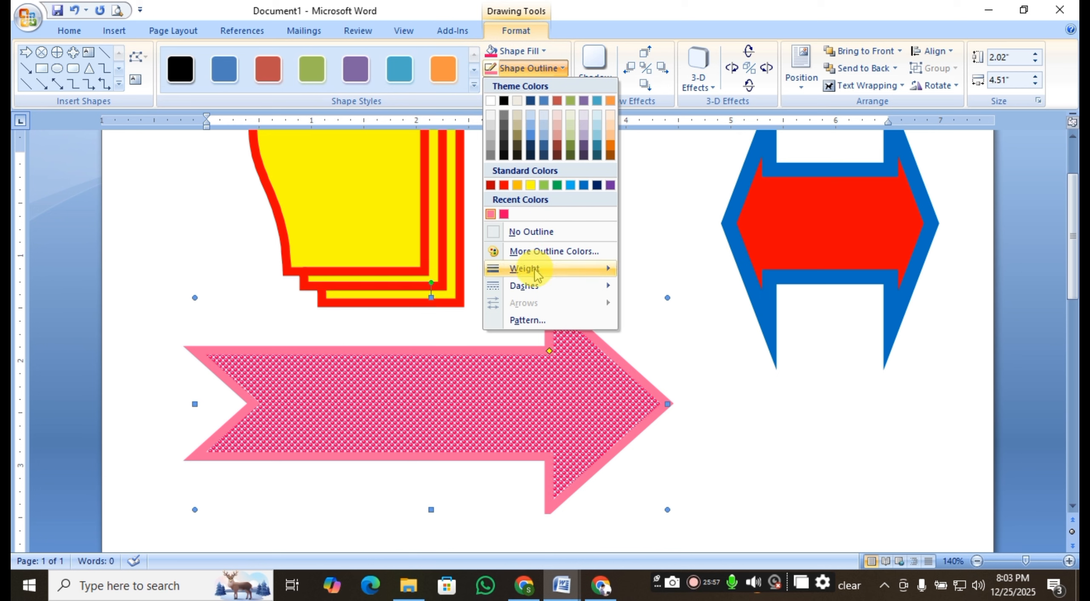
{"action": "mouse_move", "coordinate": [565, 289]}
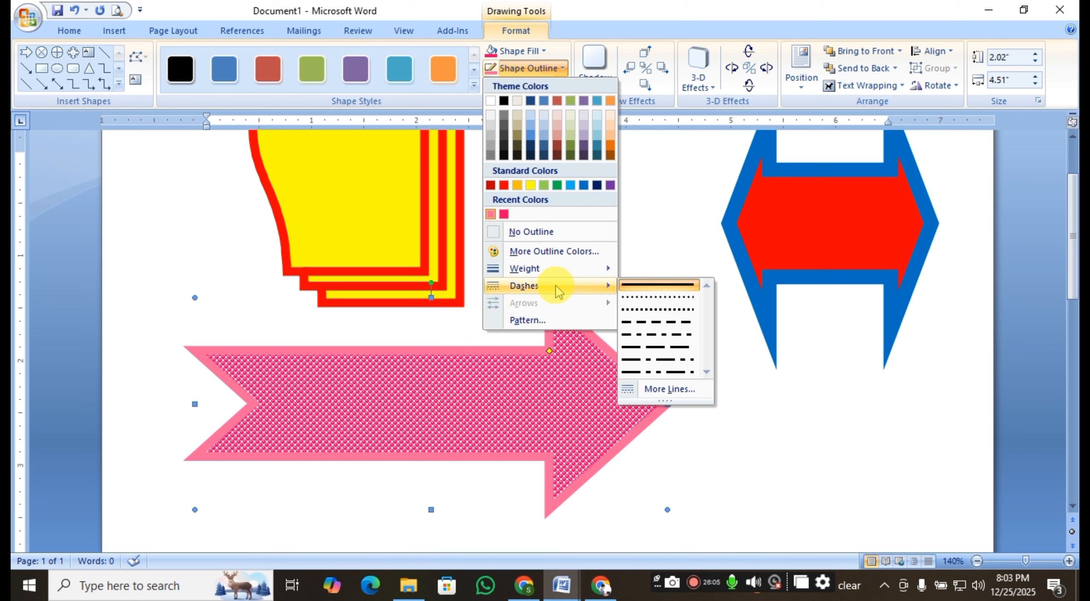
{"action": "left_click", "coordinate": [604, 291]}
{"action": "left_click", "coordinate": [604, 291]}
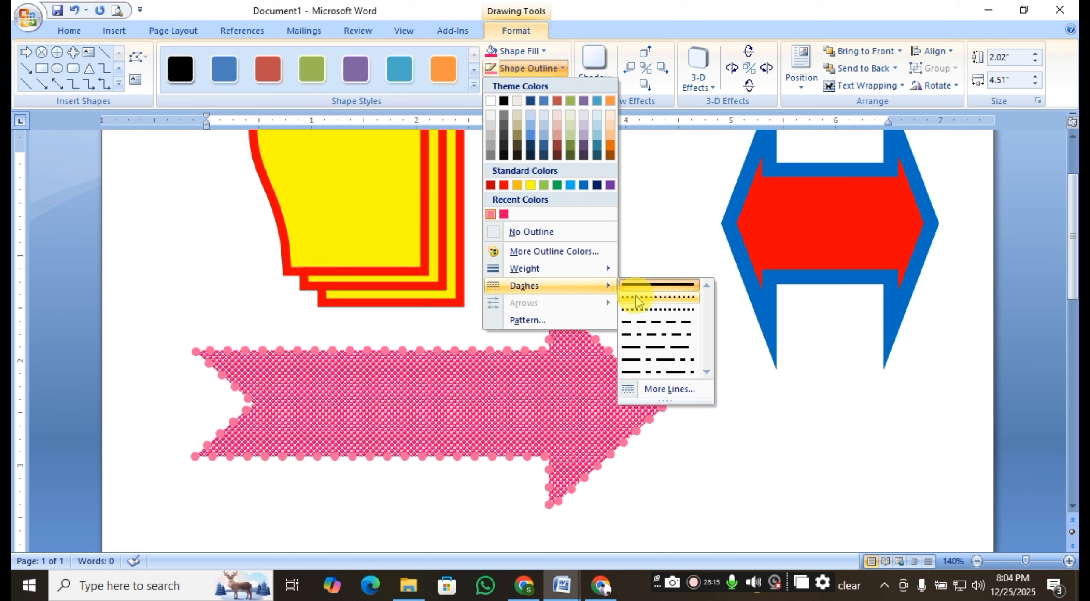
{"action": "left_click", "coordinate": [635, 296]}
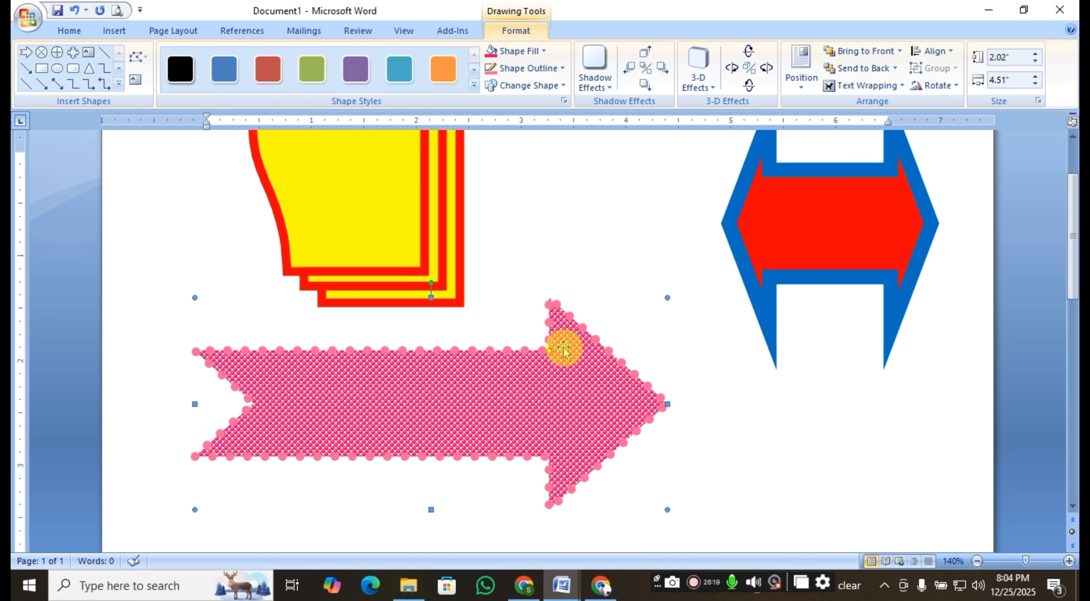
Set the dash style of the yellow multidocument shape's red outline to round dots and deselect the shape
{"action": "scroll", "coordinate": [486, 418], "scroll_direction": "up", "scroll_amount": 3}
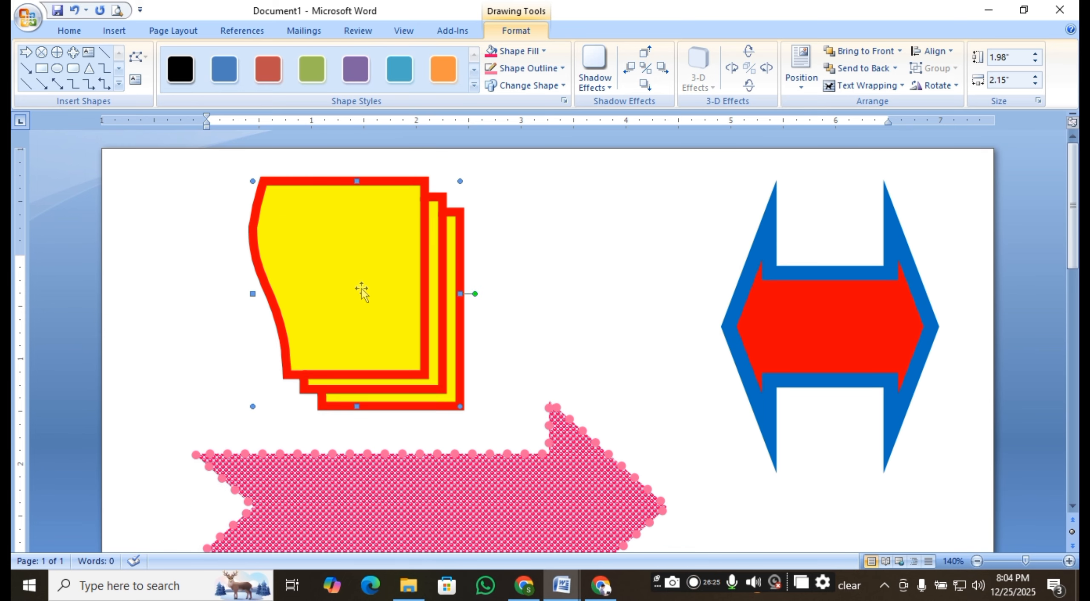
{"action": "left_click", "coordinate": [551, 70]}
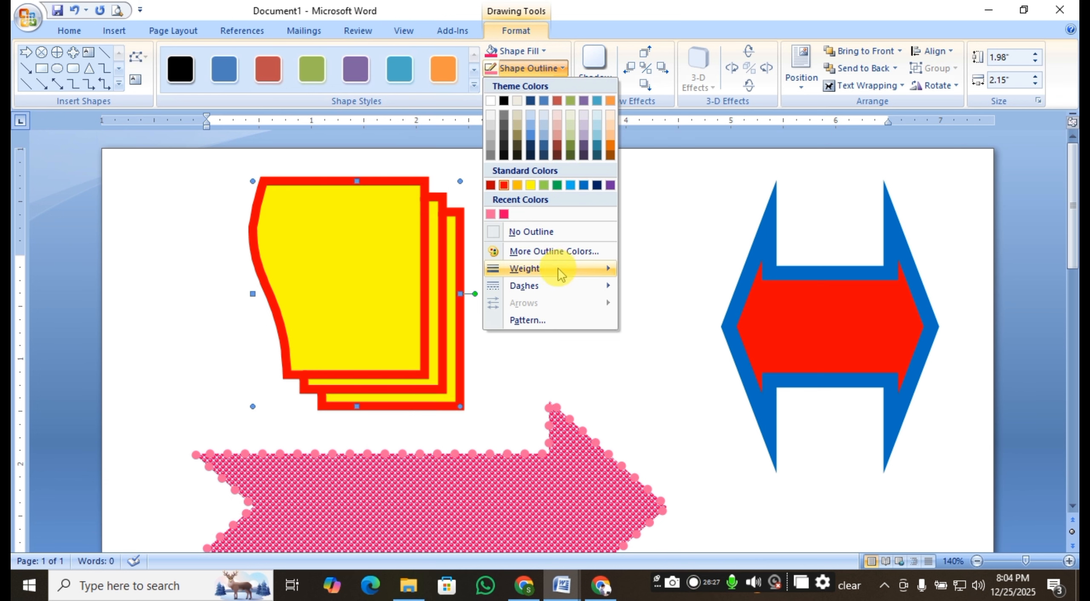
{"action": "mouse_move", "coordinate": [560, 269]}
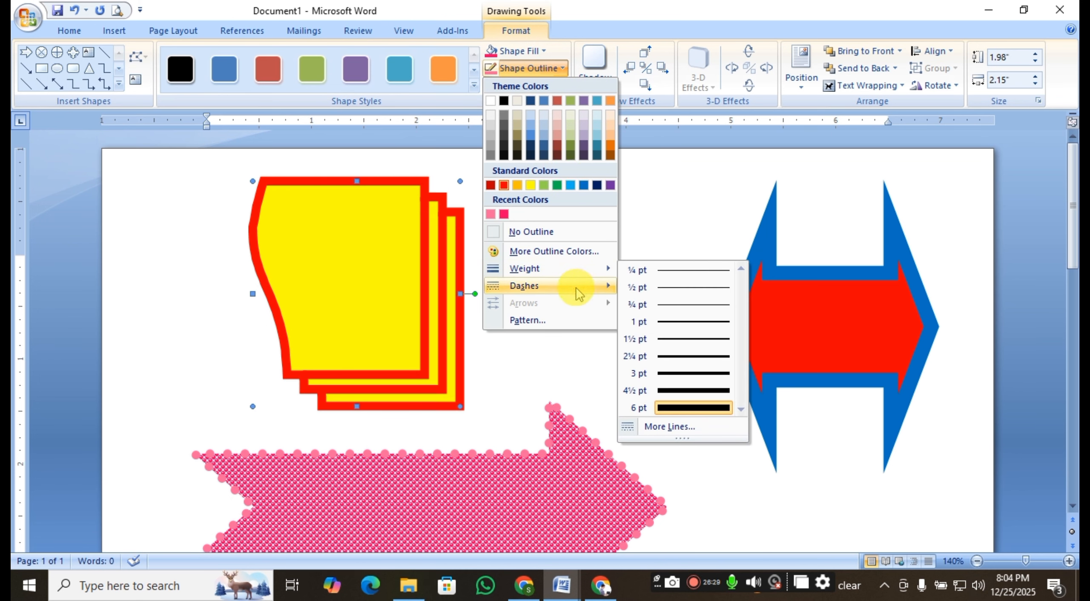
{"action": "mouse_move", "coordinate": [574, 287]}
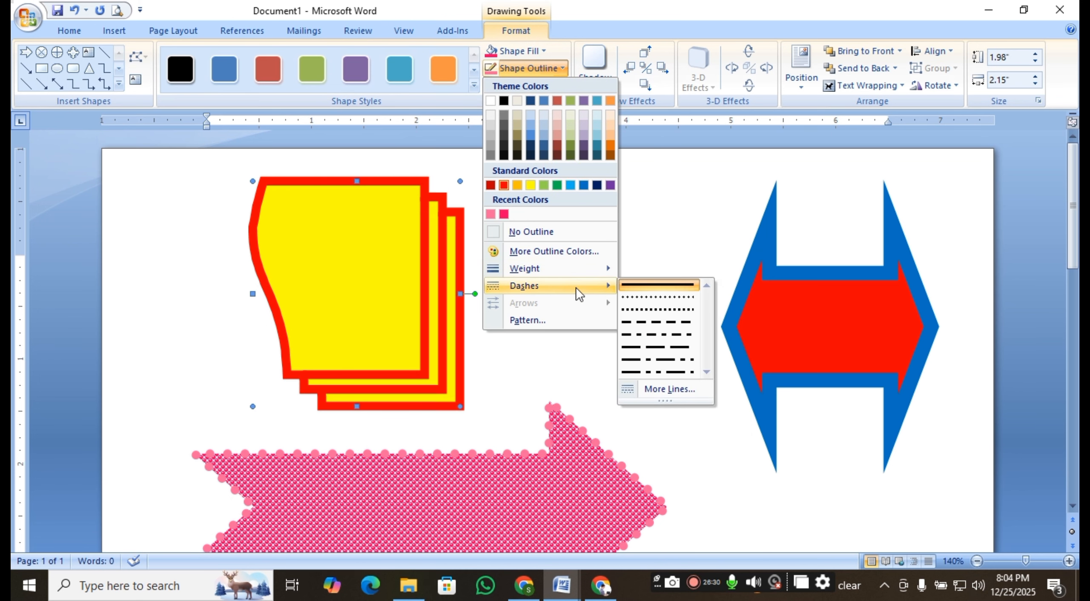
{"action": "left_click", "coordinate": [640, 296]}
{"action": "left_click", "coordinate": [633, 211]}
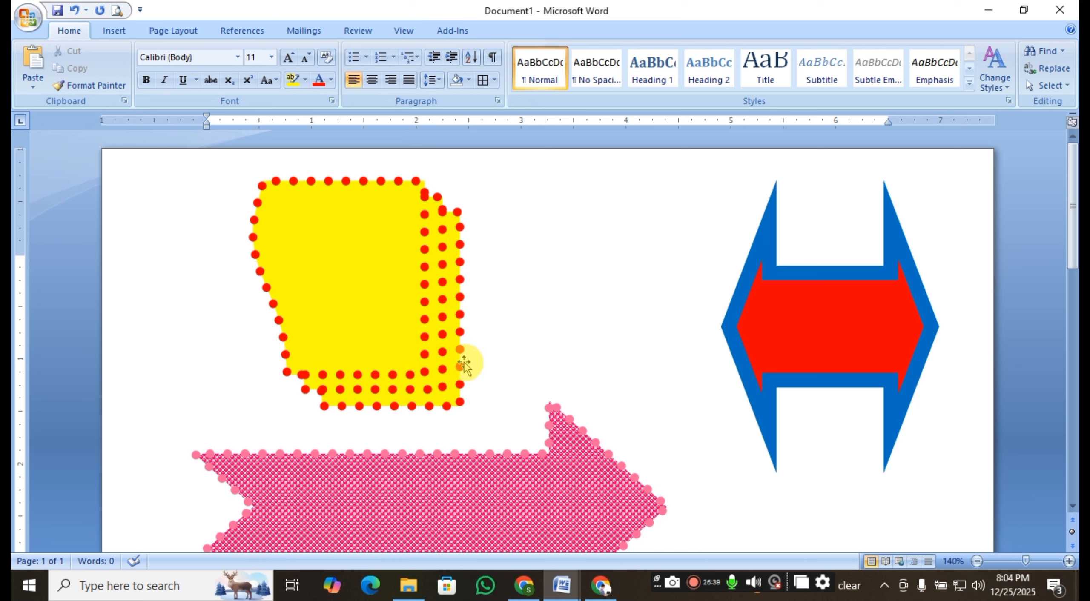
Change the yellow shape with the dotted red outline to the Vertical Scroll shape from Stars and Banners
{"action": "left_click", "coordinate": [386, 355]}
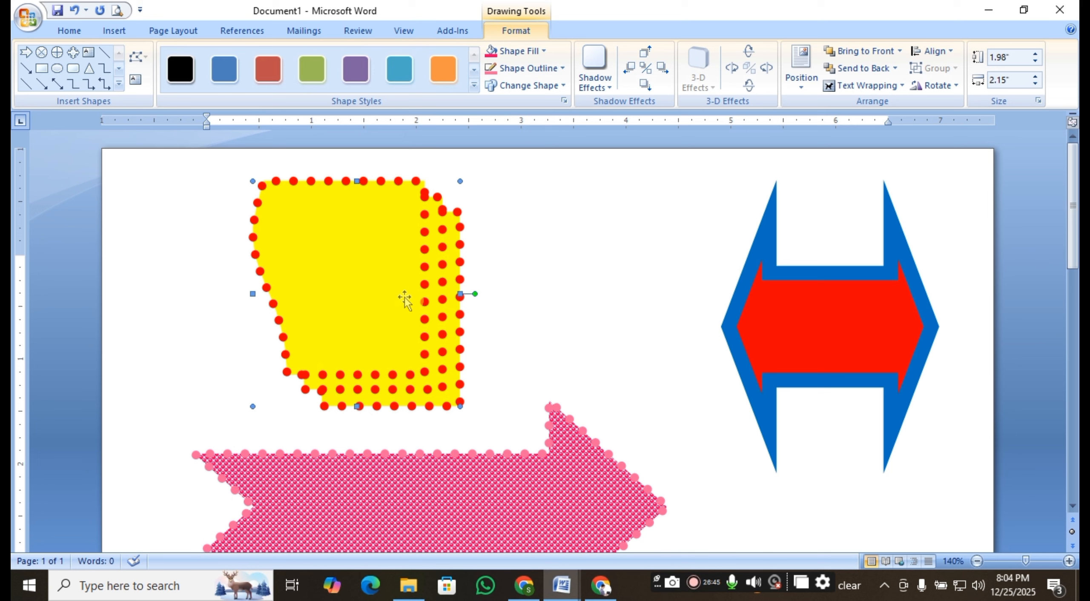
{"action": "left_click", "coordinate": [538, 87]}
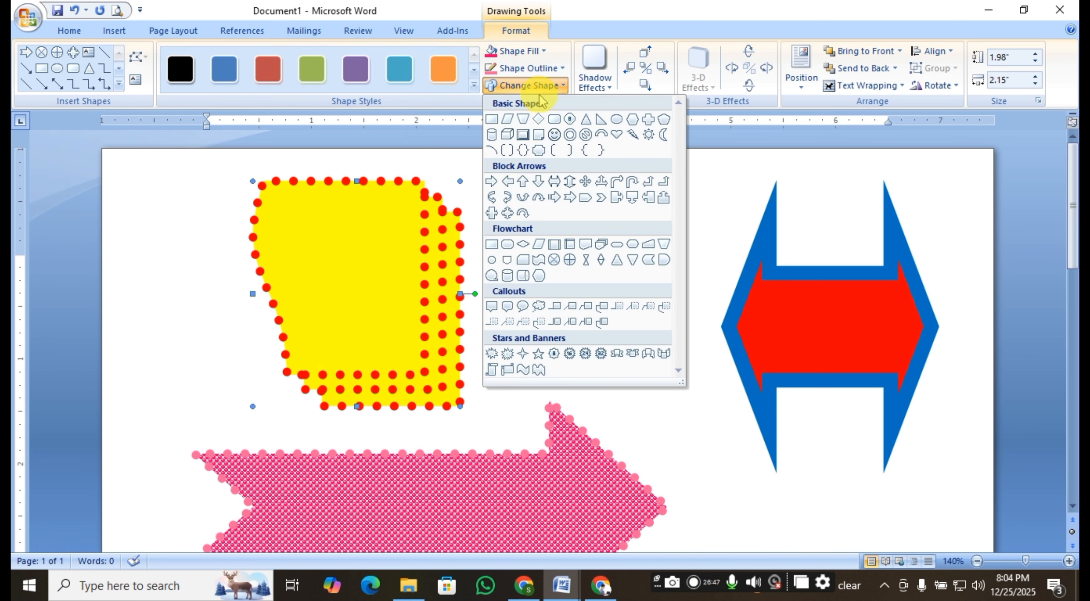
{"action": "left_click", "coordinate": [491, 370]}
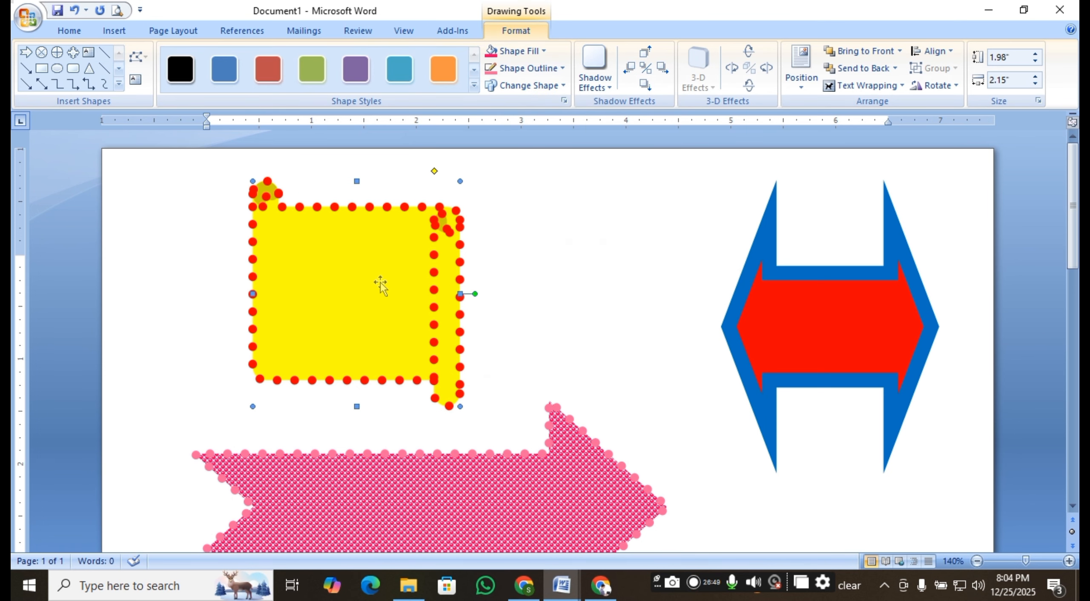
{"action": "left_click", "coordinate": [563, 85]}
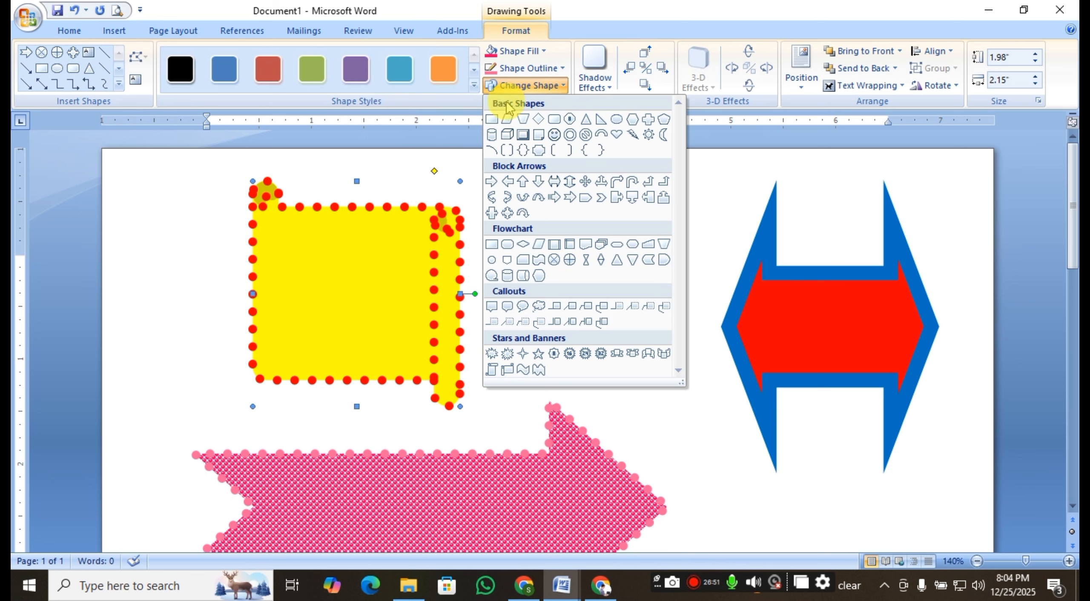
{"action": "left_click", "coordinate": [363, 335]}
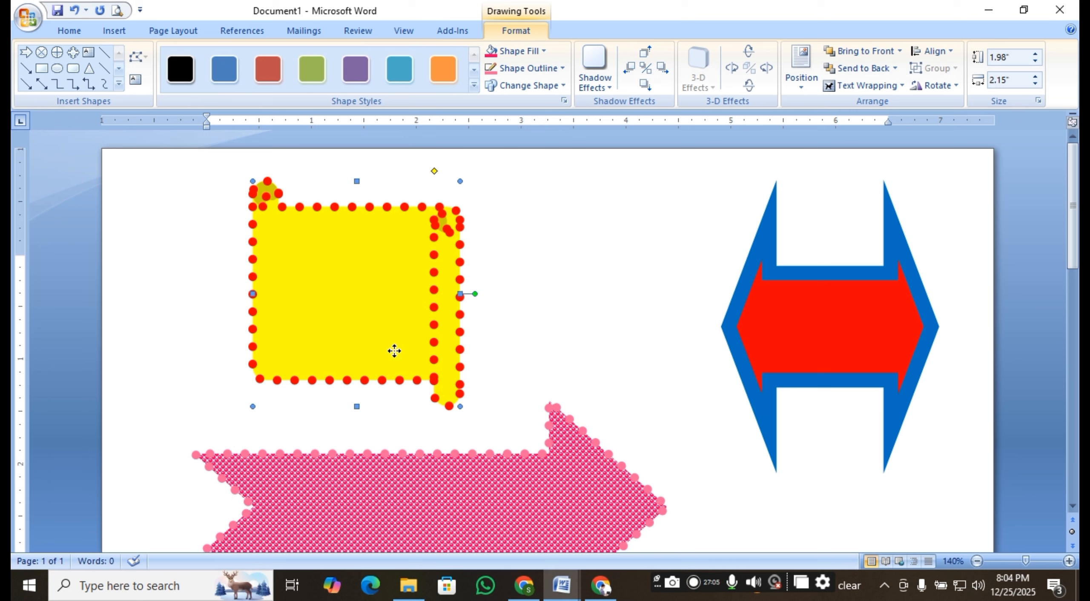
Delete the yellow scroll and move the red double-headed arrow with the blue outline into its place above the pink arrow
{"action": "key", "text": "Delete"}
{"action": "left_click", "coordinate": [745, 341]}
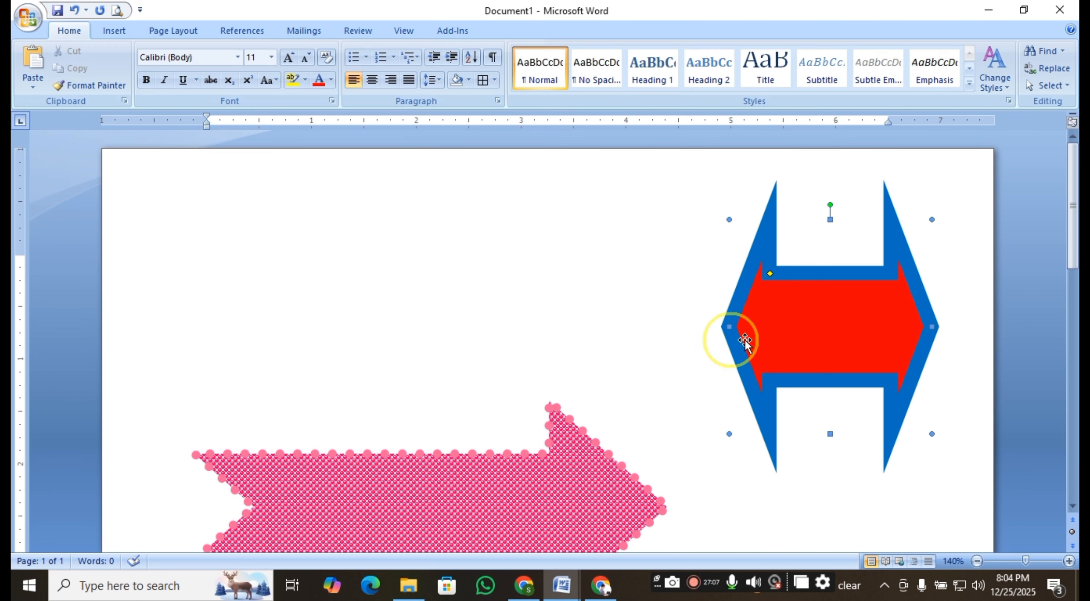
{"action": "mouse_move", "coordinate": [745, 326]}
{"action": "left_mouse_down"}
{"action": "mouse_move", "coordinate": [503, 285]}
{"action": "mouse_move", "coordinate": [536, 283]}
{"action": "mouse_move", "coordinate": [360, 275]}
{"action": "left_mouse_up"}
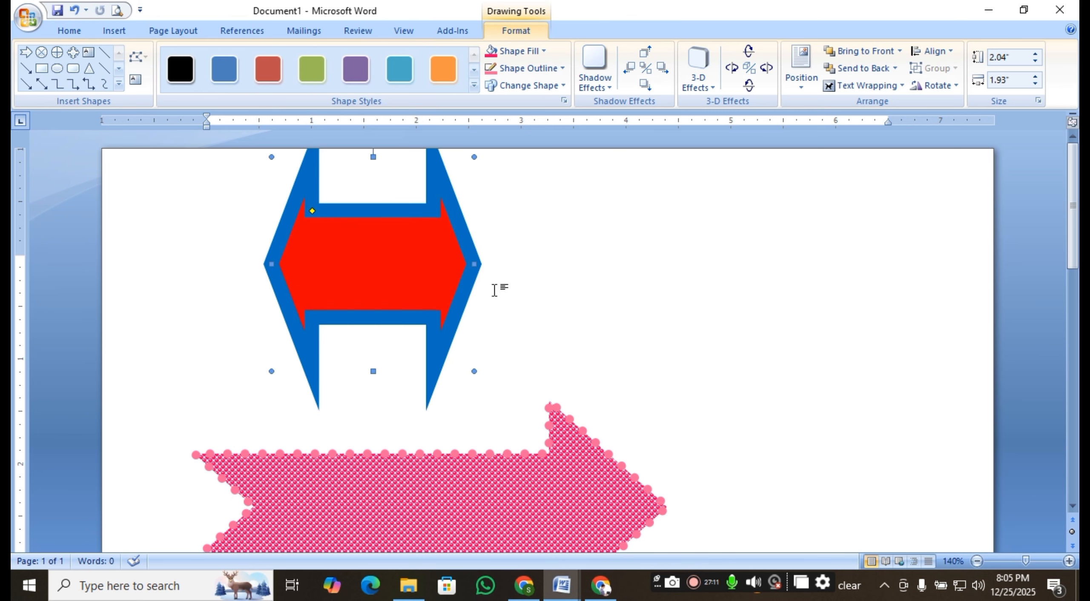
{"action": "left_click_drag", "start_coordinate": [447, 267], "coordinate": [452, 297]}
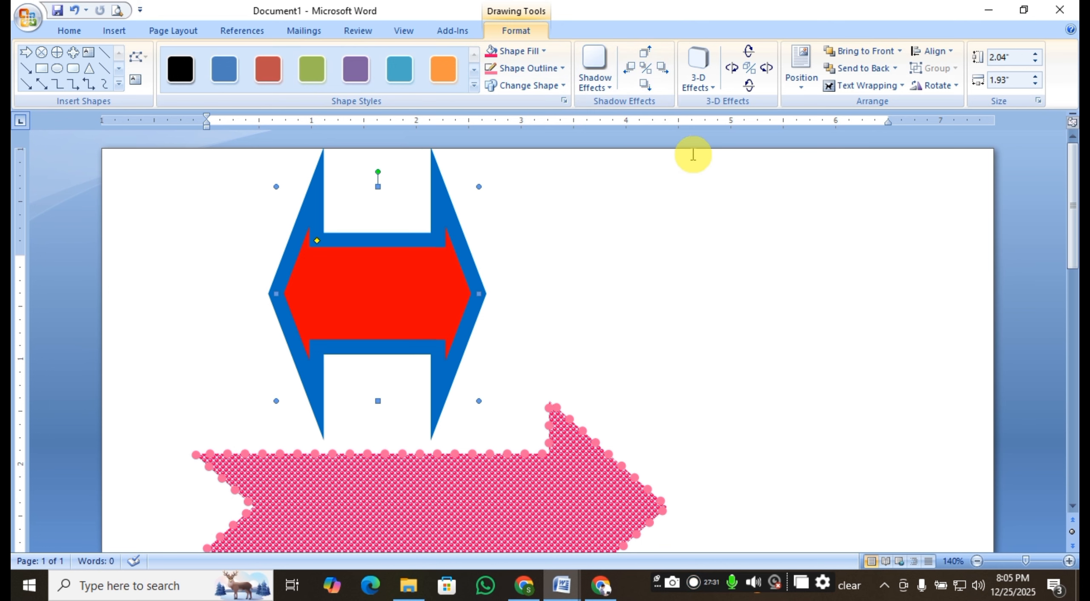
{"action": "left_click", "coordinate": [605, 85]}
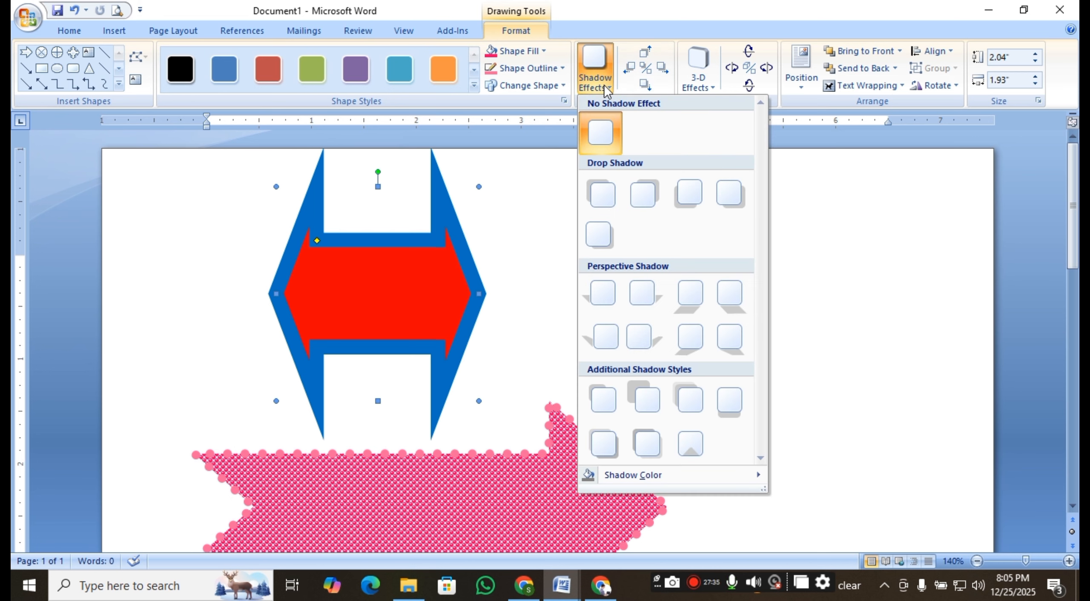
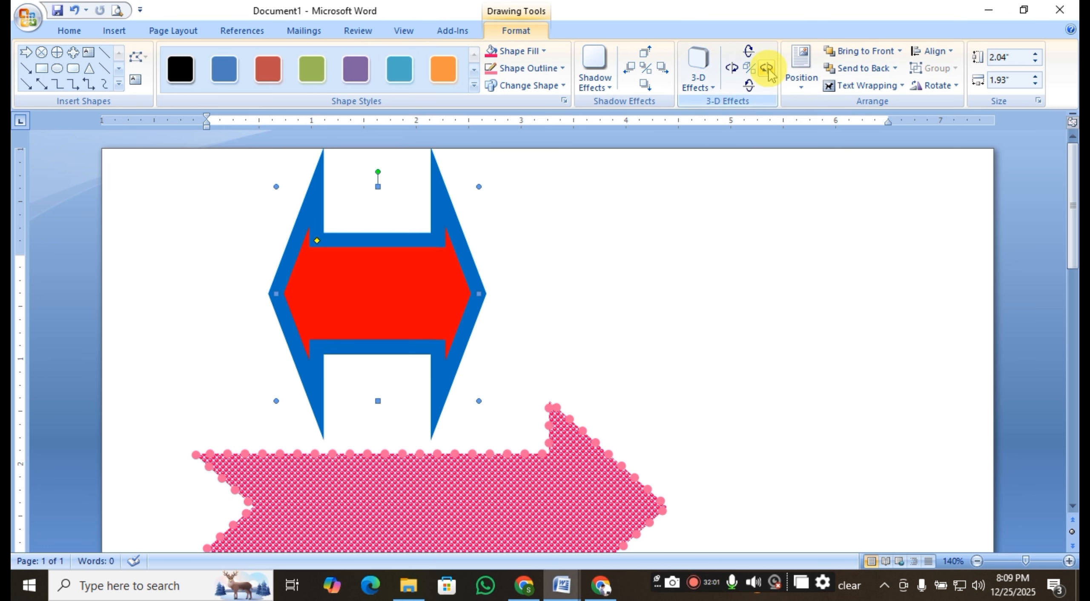
{"action": "left_click", "coordinate": [752, 55]}
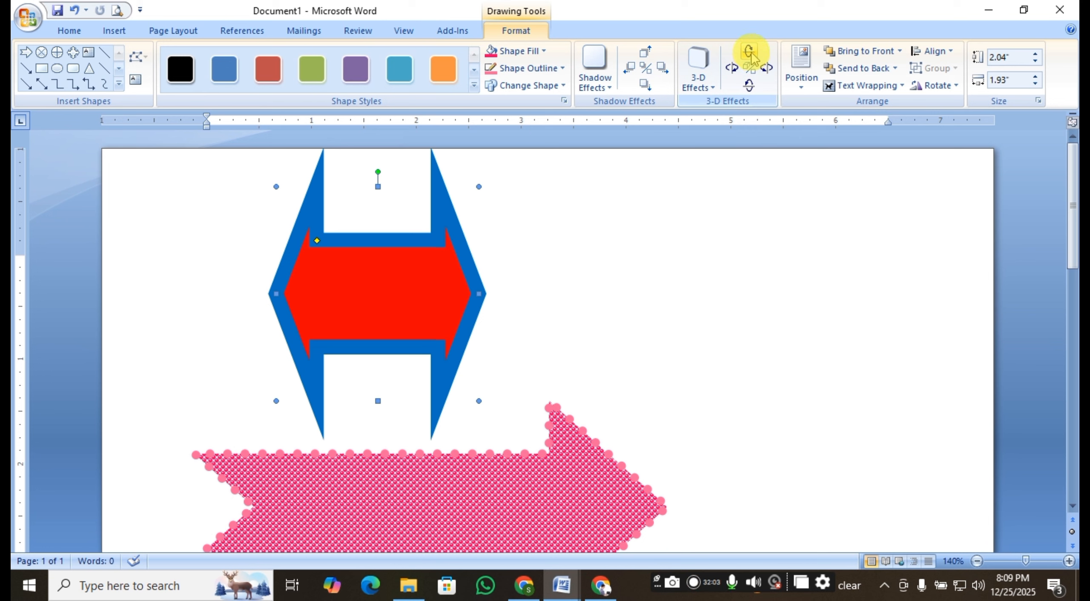
Apply the Perspective 3-D effect with deep downward extrusion to the red double-headed arrow and deselect it
{"action": "left_click", "coordinate": [704, 88]}
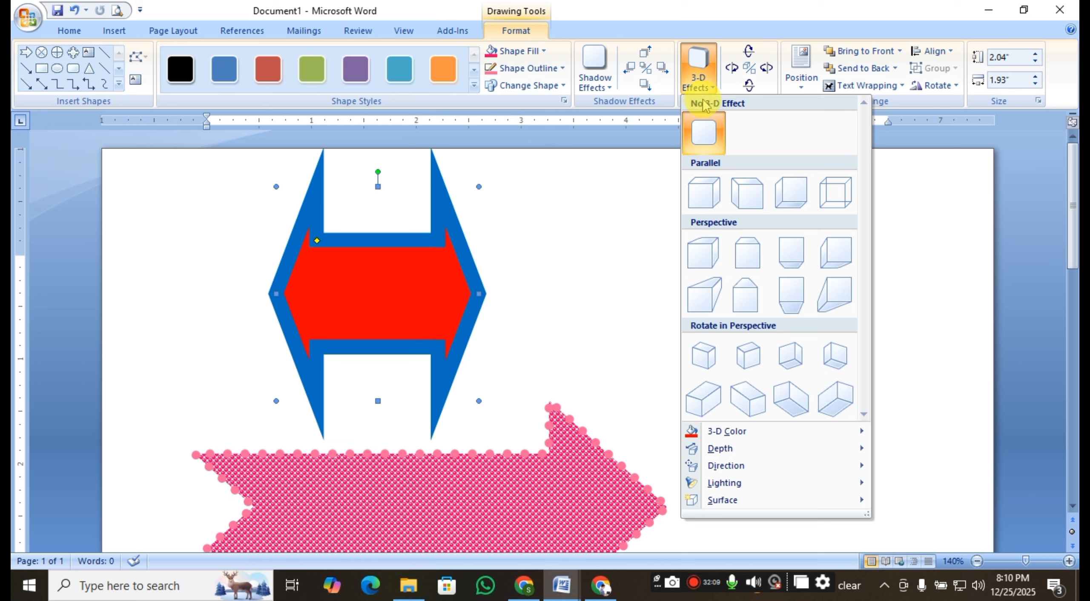
{"action": "left_click", "coordinate": [706, 191]}
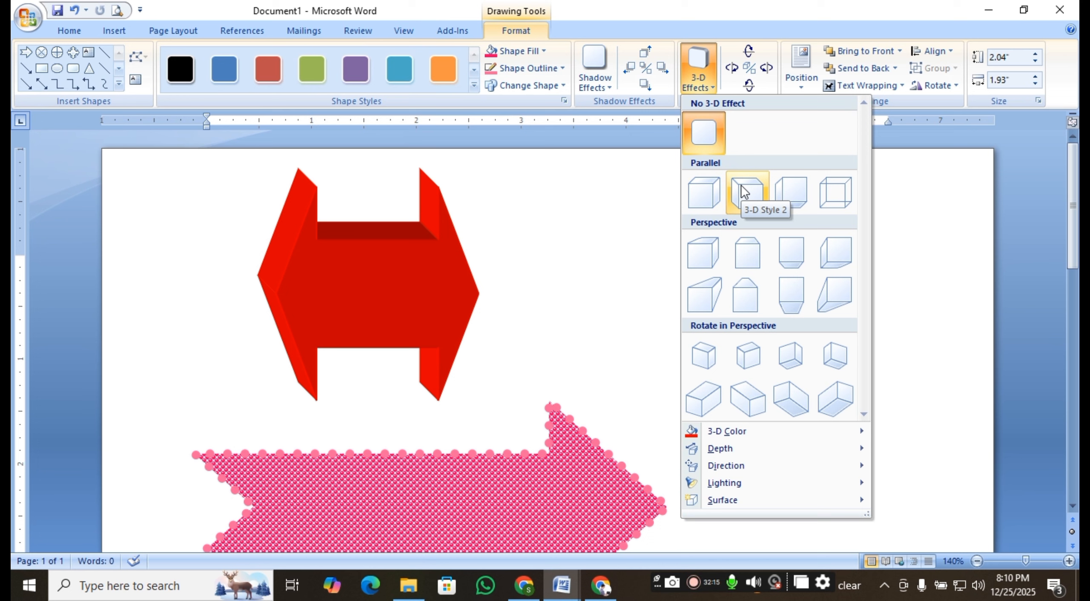
{"action": "left_click", "coordinate": [836, 297]}
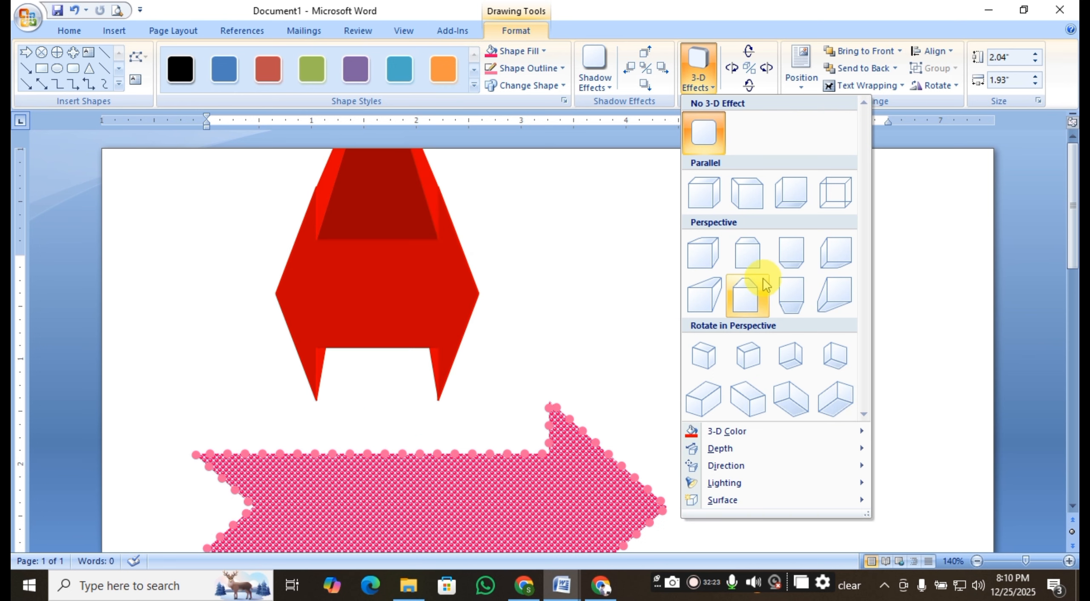
{"action": "left_click", "coordinate": [834, 298]}
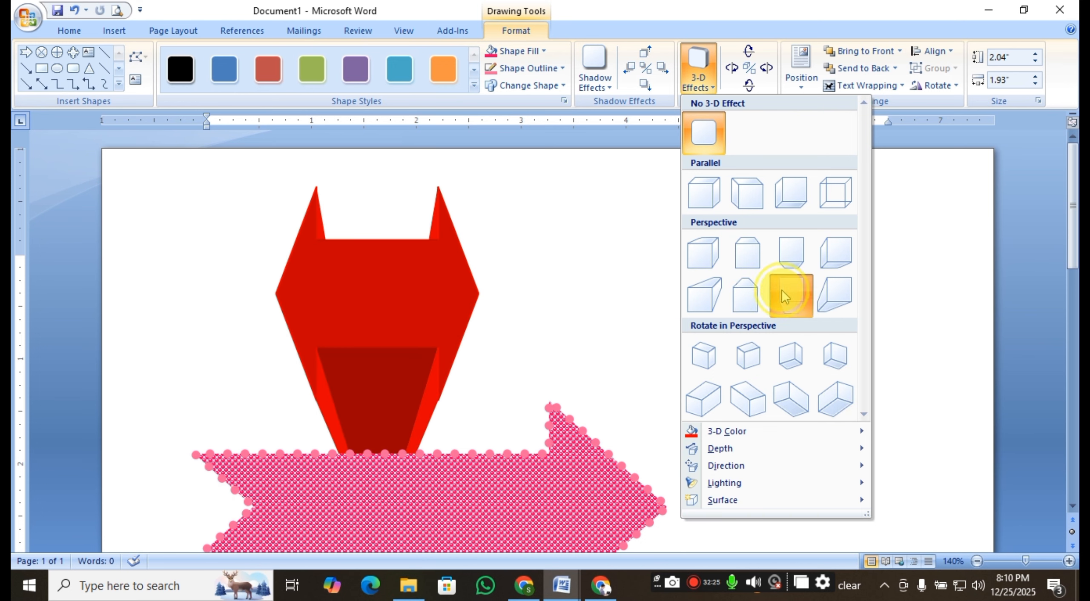
{"action": "left_click", "coordinate": [594, 242]}
Draw a flowchart circle with a diagonal cross, about 2.52" high and 2.68" wide, in the empty area below the pink arrow
{"action": "scroll", "coordinate": [594, 243], "scroll_direction": "down", "scroll_amount": 8}
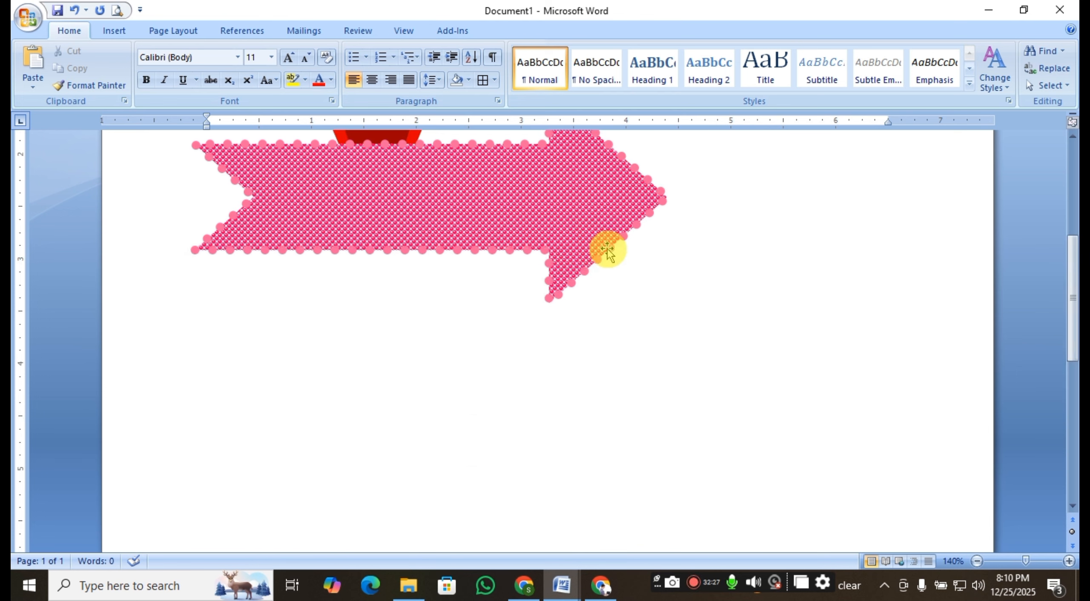
{"action": "left_click", "coordinate": [115, 30]}
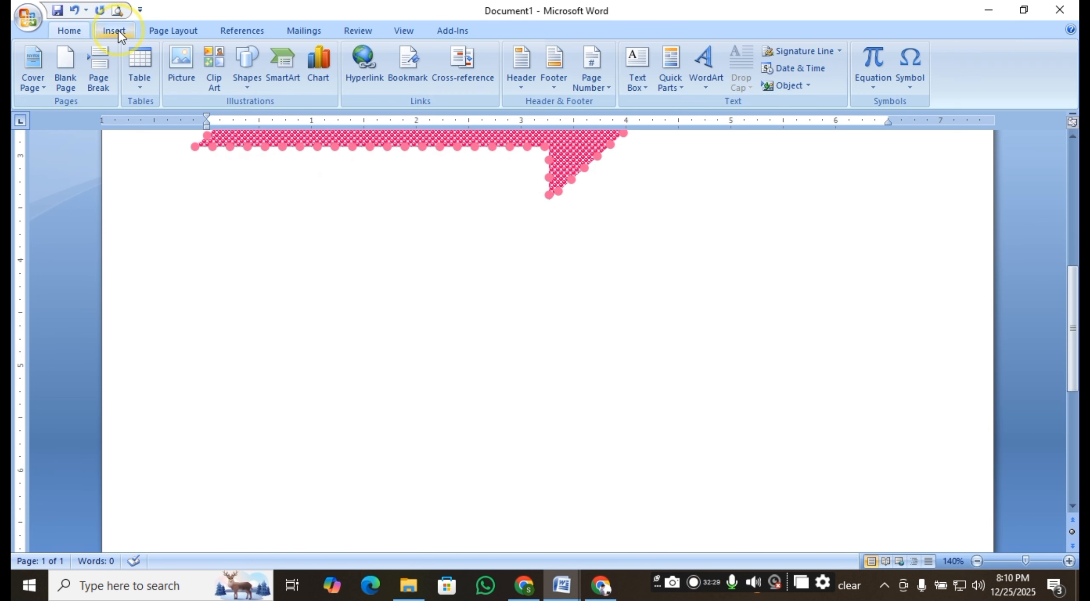
{"action": "left_click", "coordinate": [245, 73]}
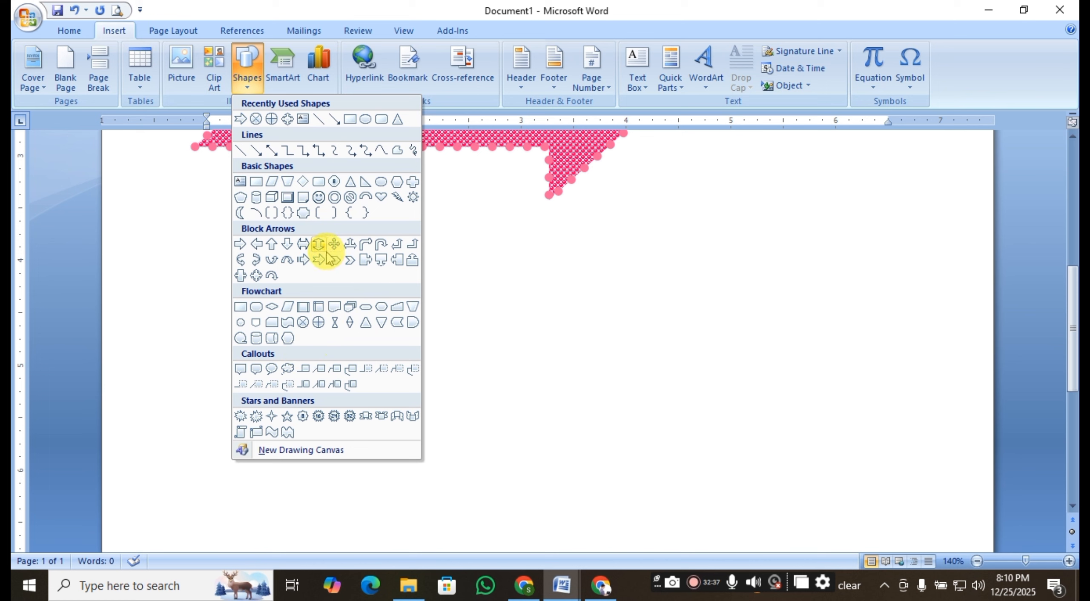
{"action": "left_click", "coordinate": [303, 324]}
{"action": "mouse_move", "coordinate": [358, 250]}
{"action": "left_mouse_down"}
{"action": "mouse_move", "coordinate": [550, 390]}
{"action": "mouse_move", "coordinate": [638, 528]}
{"action": "mouse_move", "coordinate": [640, 514]}
{"action": "left_mouse_up"}
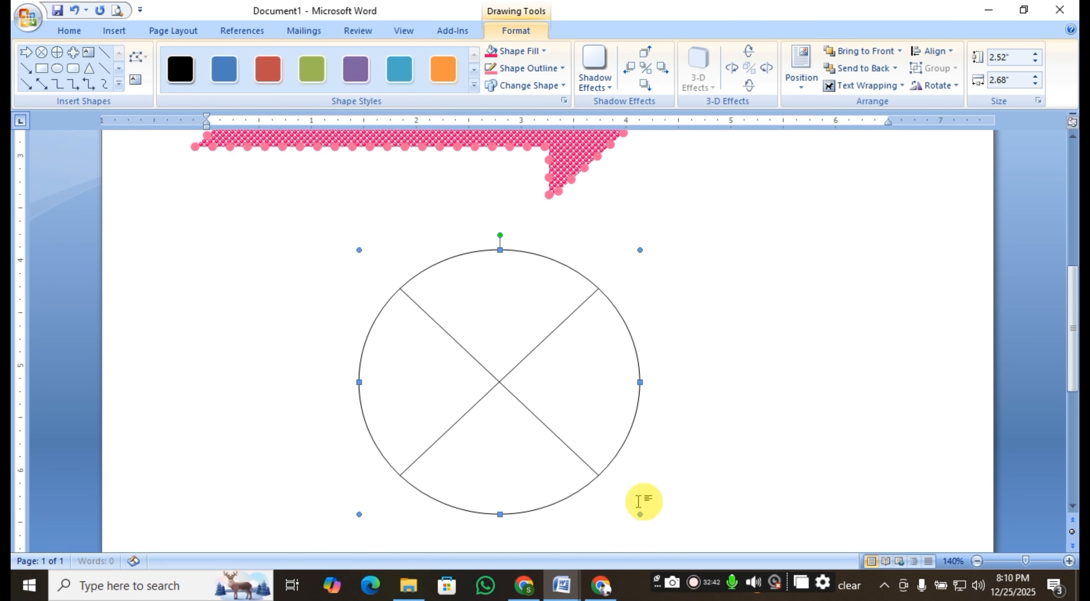
Fill the crossed flowchart circle with standard purple
{"action": "left_click", "coordinate": [536, 53]}
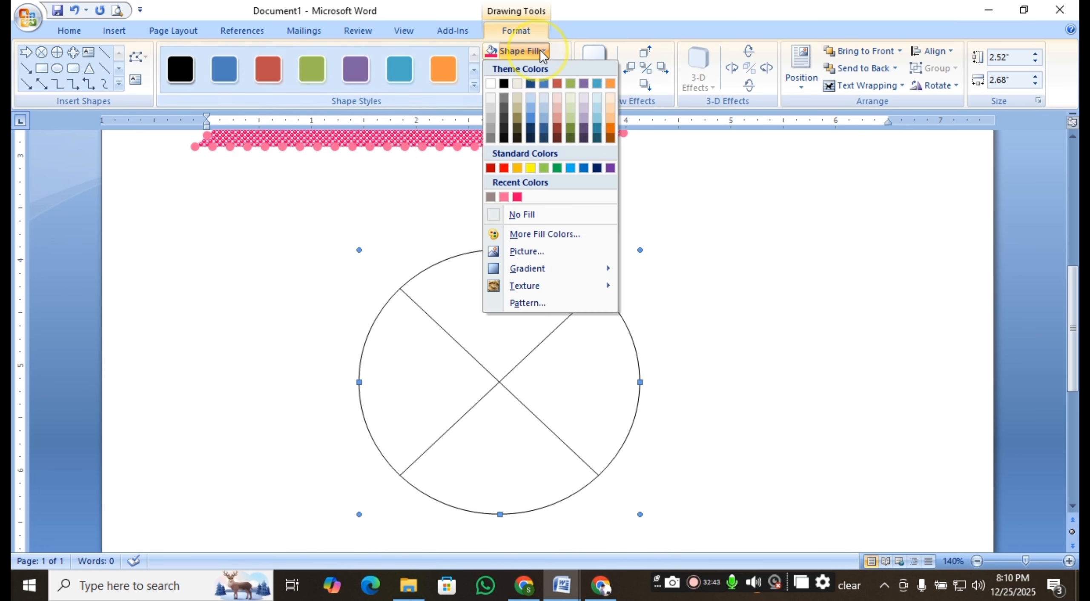
{"action": "left_click", "coordinate": [531, 170]}
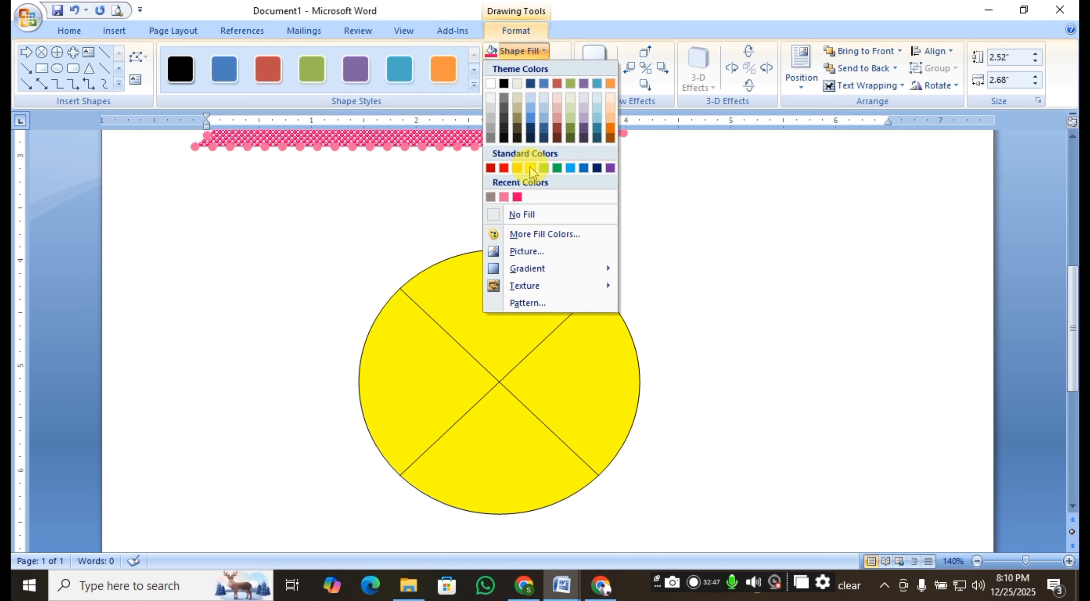
{"action": "left_click", "coordinate": [610, 169]}
{"action": "left_click", "coordinate": [610, 169]}
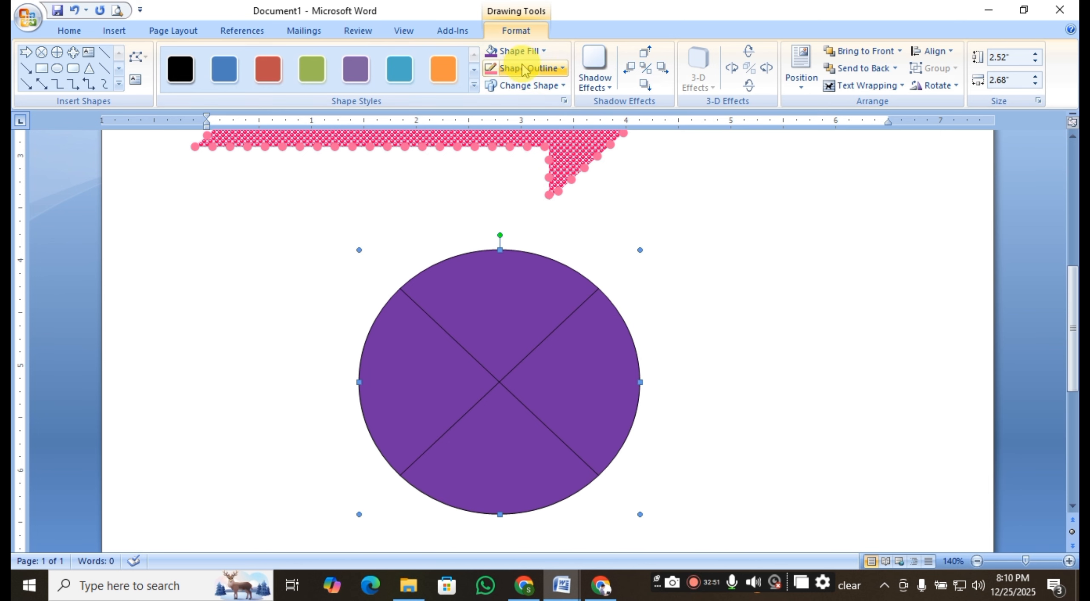
Give the purple crossed circle the recently used hot pink outline colour with a 6 pt weight
{"action": "left_click", "coordinate": [548, 70]}
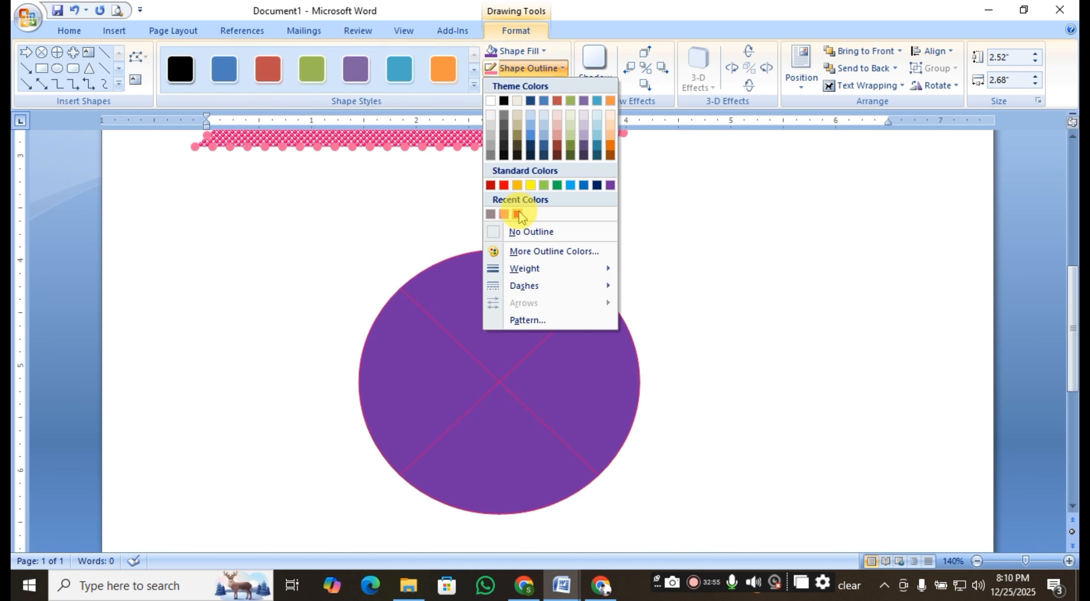
{"action": "left_click", "coordinate": [518, 214]}
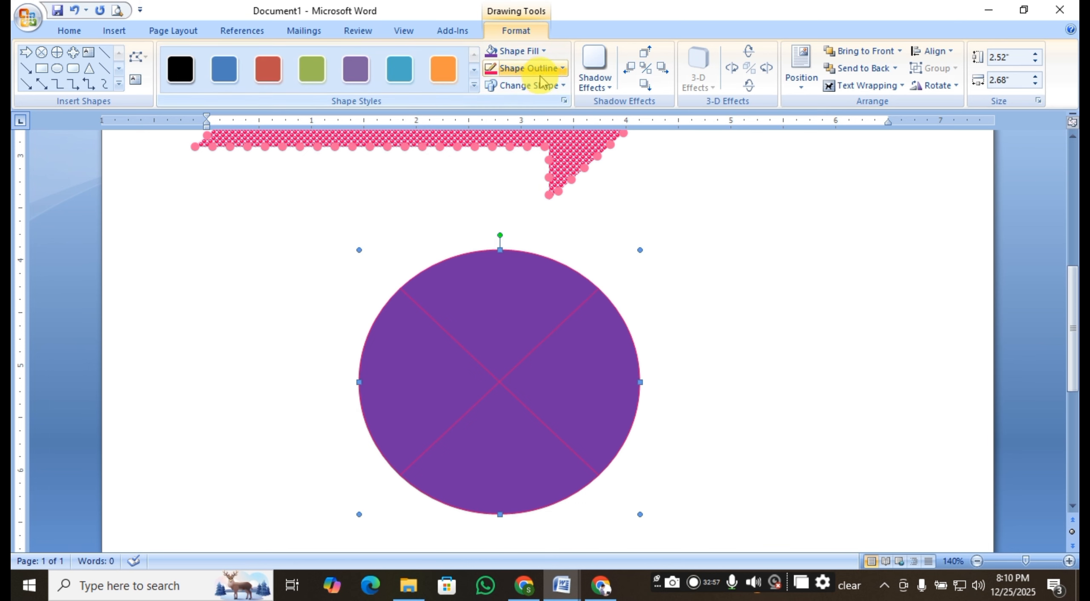
{"action": "left_click", "coordinate": [528, 68]}
{"action": "mouse_move", "coordinate": [541, 268]}
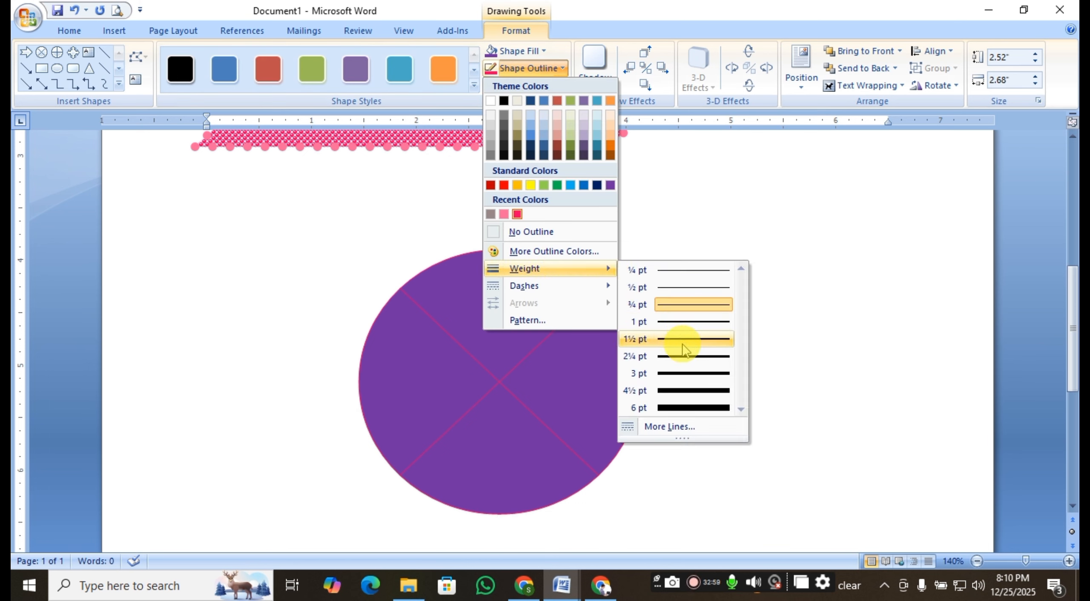
{"action": "left_click", "coordinate": [686, 408]}
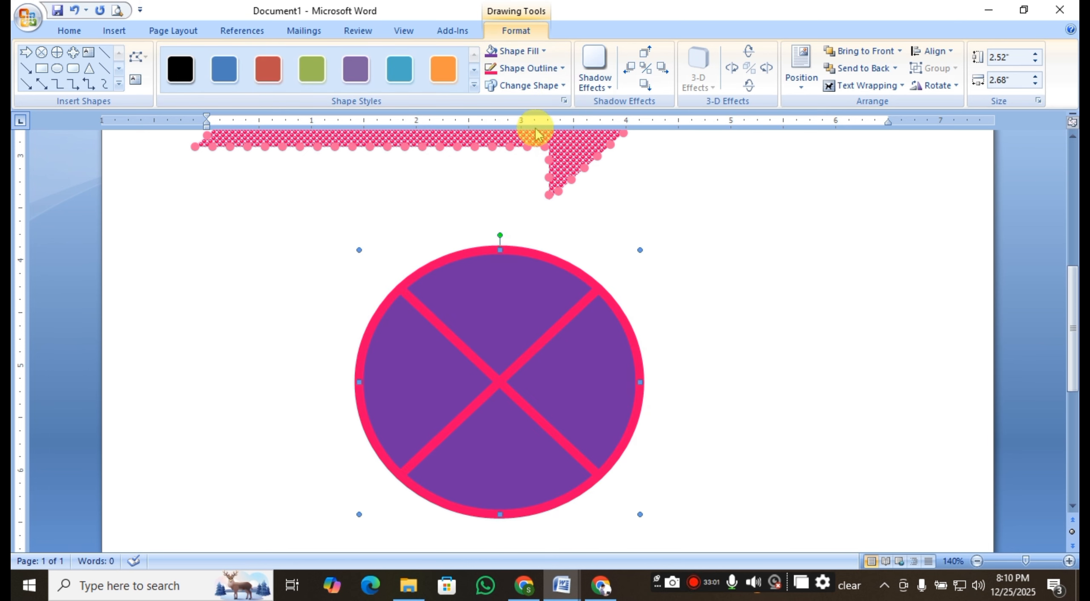
Change the crossed circle's outline to standard yellow and deselect it
{"action": "left_click", "coordinate": [545, 87]}
{"action": "left_click", "coordinate": [528, 68]}
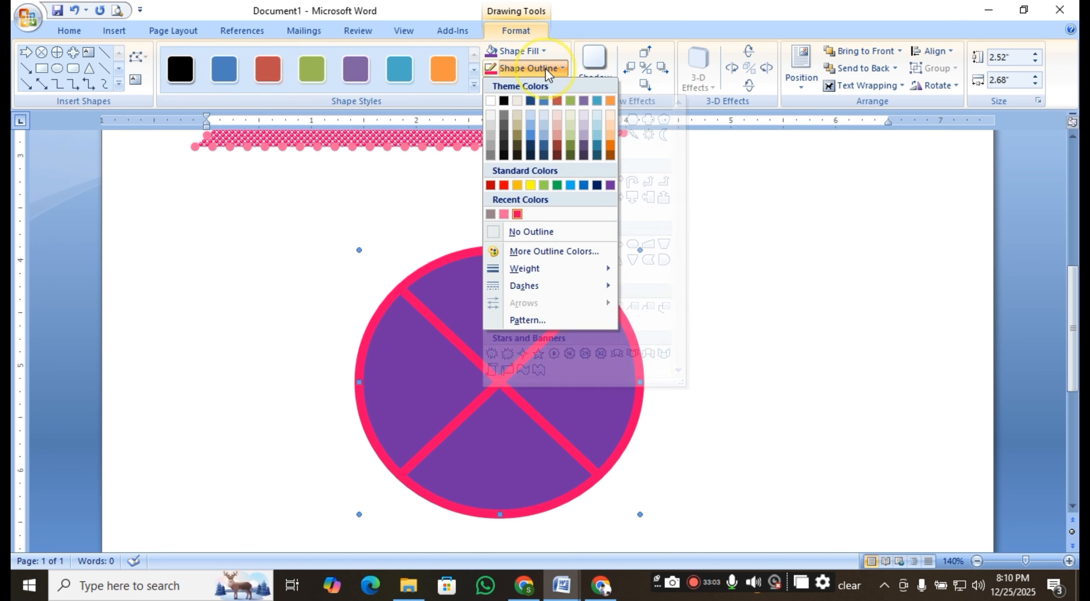
{"action": "left_click", "coordinate": [530, 186]}
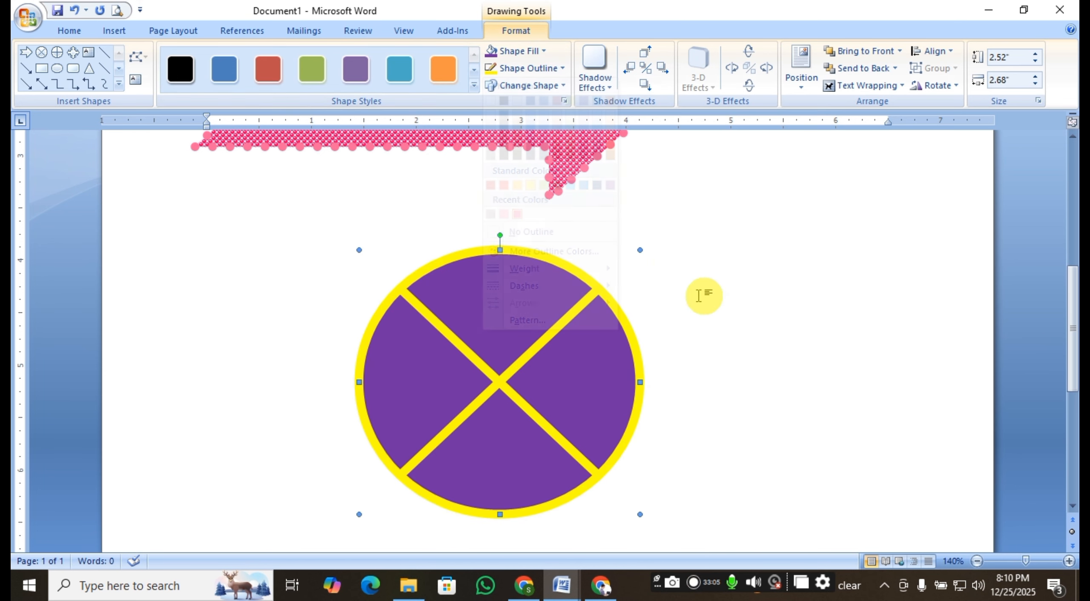
{"action": "left_click", "coordinate": [703, 297]}
{"action": "scroll", "coordinate": [698, 281], "scroll_direction": "down", "scroll_amount": 10}
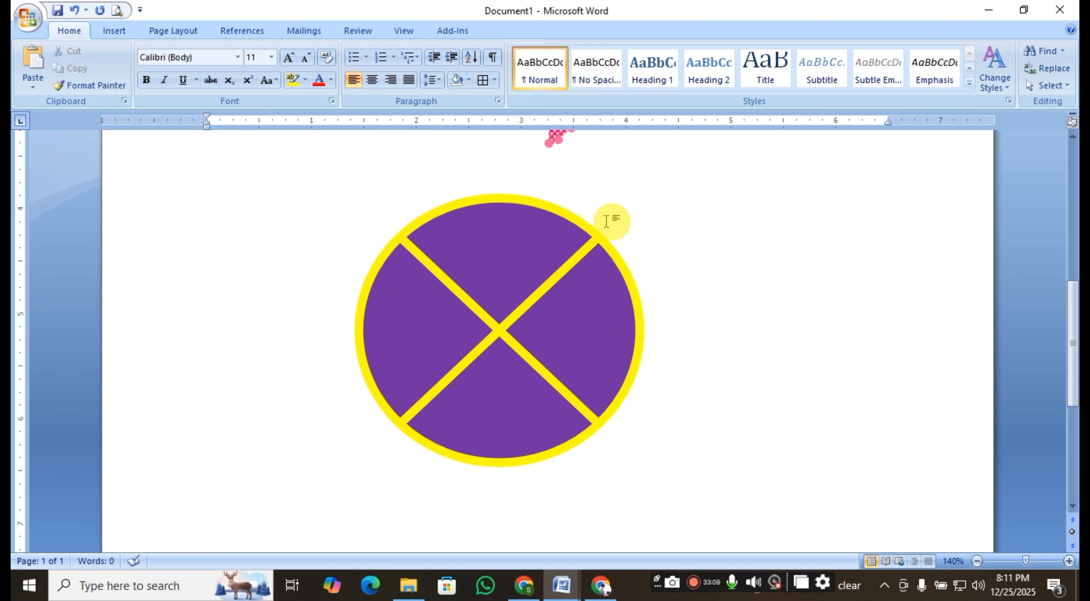
Compare the flat crossed circle with the red 3-D double-headed arrow, selecting each one in turn
{"action": "double_click", "coordinate": [557, 271]}
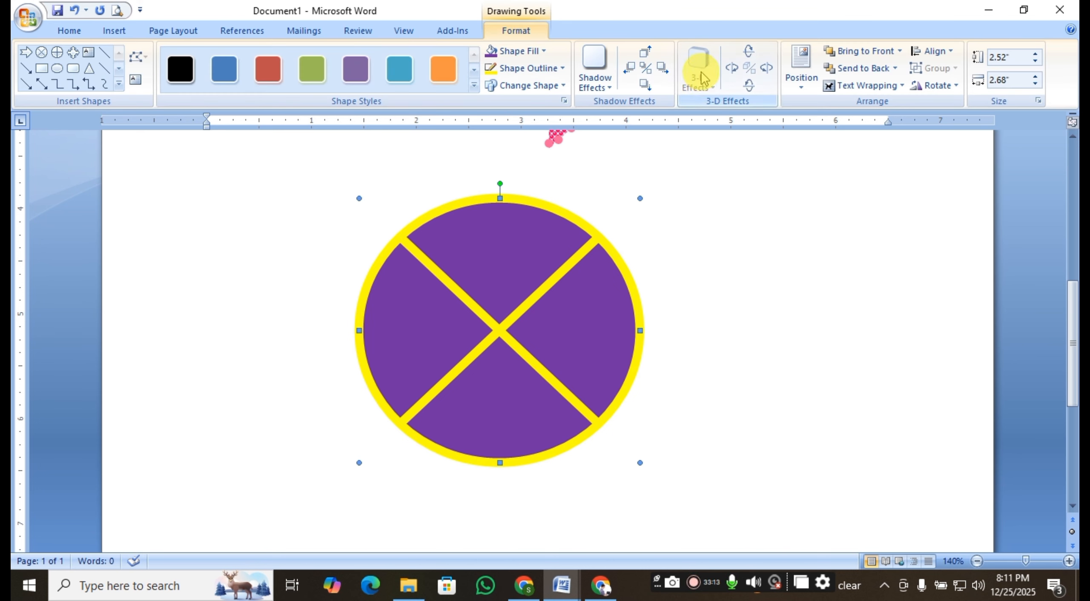
{"action": "scroll", "coordinate": [596, 255], "scroll_direction": "up", "scroll_amount": 5}
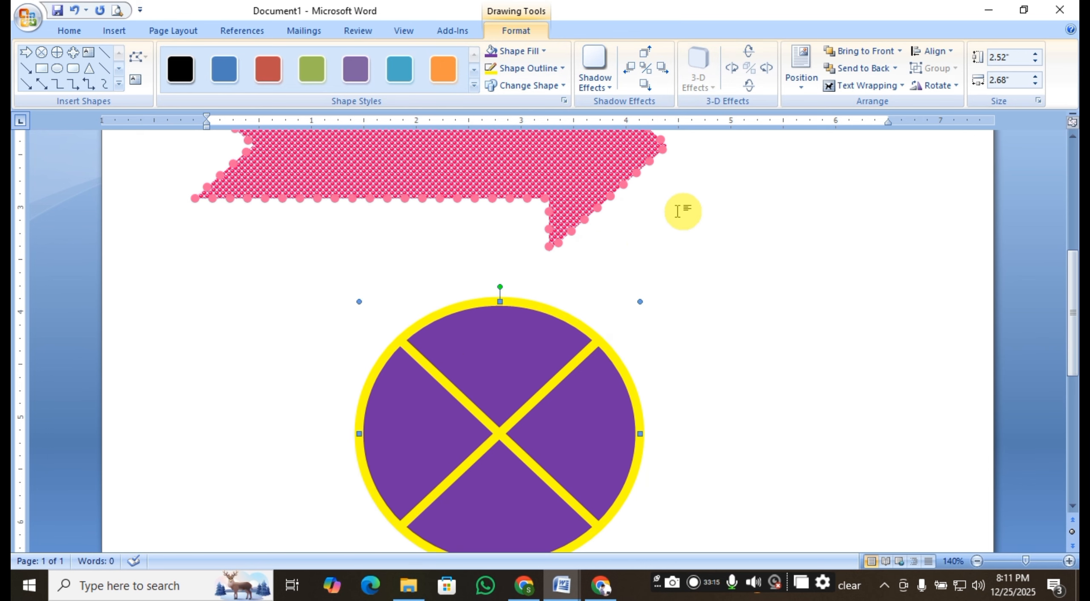
{"action": "scroll", "coordinate": [700, 239], "scroll_direction": "up", "scroll_amount": 4}
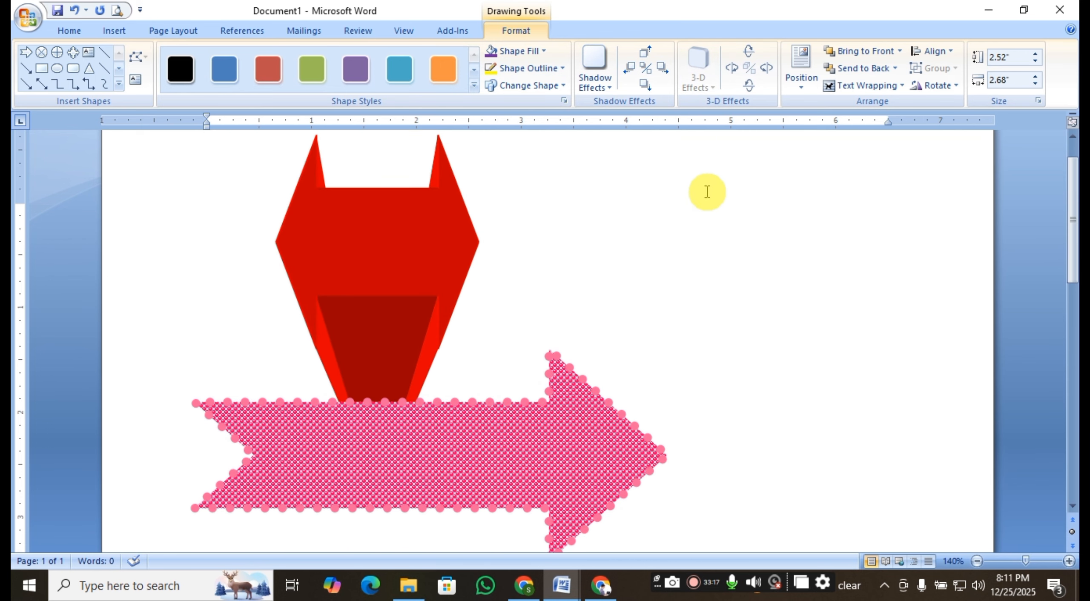
{"action": "scroll", "coordinate": [672, 249], "scroll_direction": "down", "scroll_amount": 8}
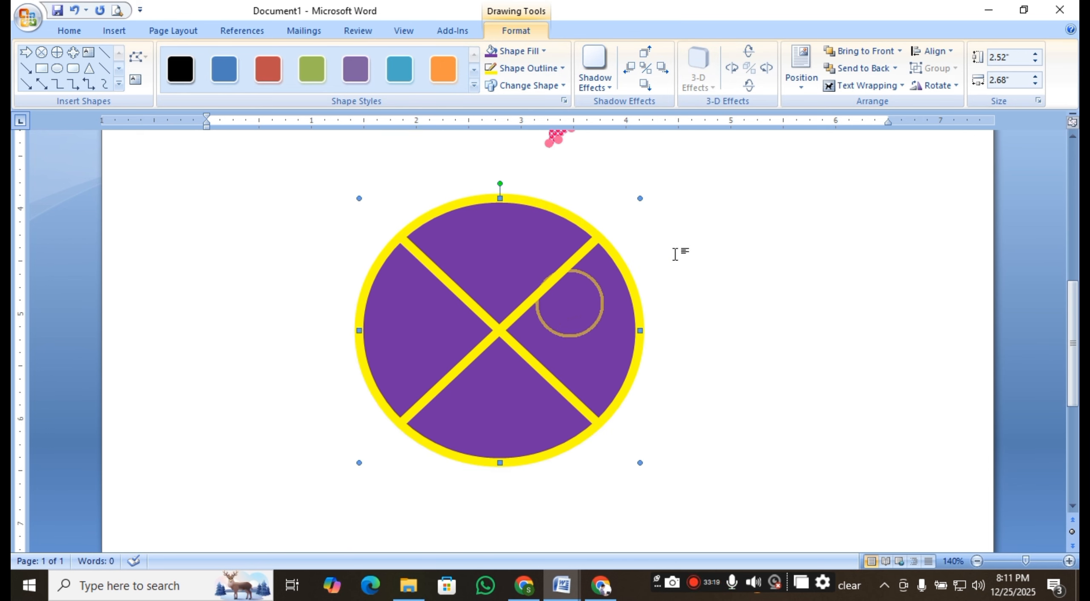
{"action": "scroll", "coordinate": [682, 251], "scroll_direction": "up", "scroll_amount": 6}
{"action": "scroll", "coordinate": [613, 238], "scroll_direction": "up", "scroll_amount": 3}
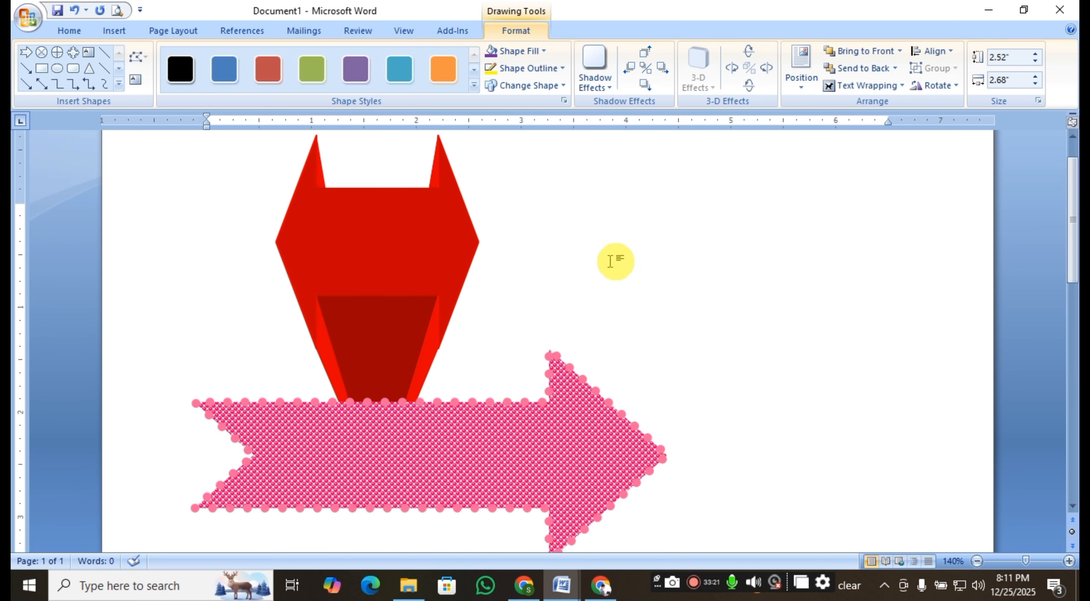
{"action": "left_click", "coordinate": [423, 251]}
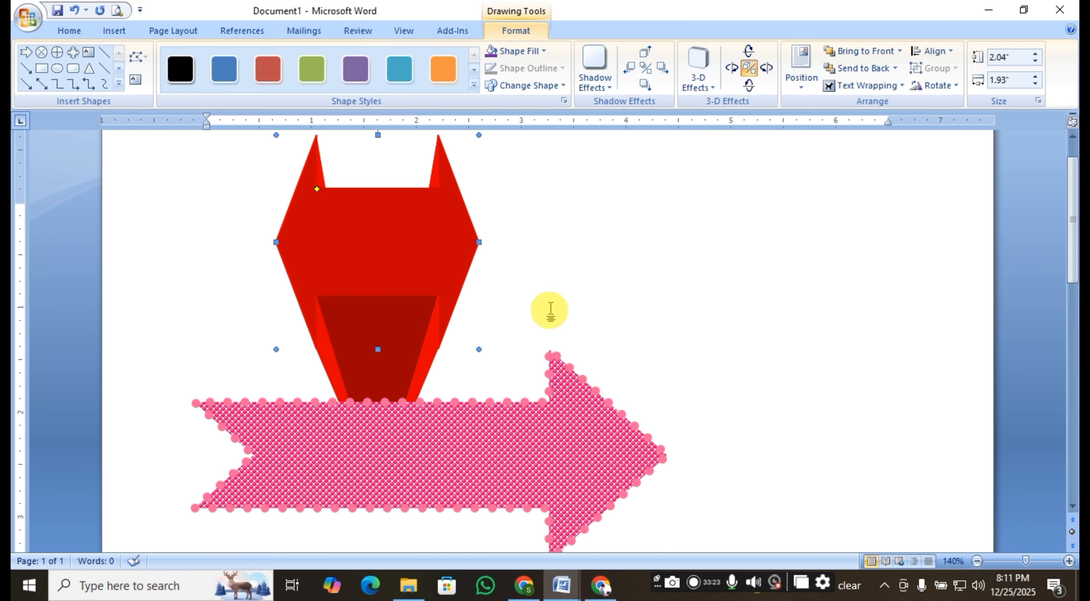
{"action": "scroll", "coordinate": [552, 307], "scroll_direction": "up", "scroll_amount": 1}
{"action": "scroll", "coordinate": [552, 303], "scroll_direction": "down", "scroll_amount": 1}
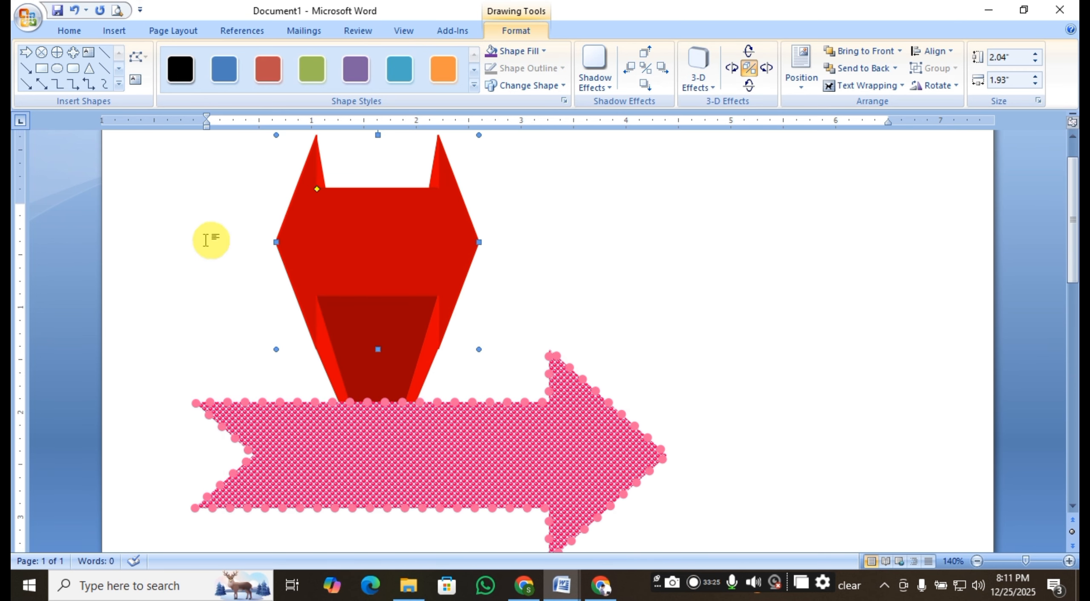
Draw a cube about 1.96" high and 2.45" wide in the empty area beside the red double-headed arrow and keep it selected
{"action": "left_click", "coordinate": [120, 84]}
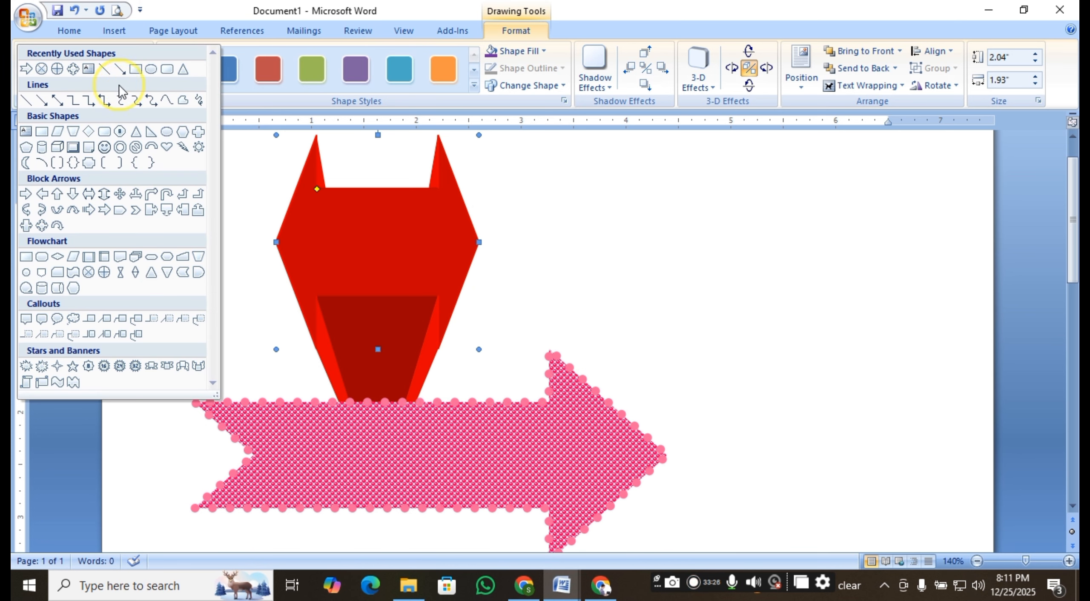
{"action": "left_click", "coordinate": [57, 148]}
{"action": "mouse_move", "coordinate": [633, 185]}
{"action": "left_mouse_down"}
{"action": "mouse_move", "coordinate": [752, 275]}
{"action": "mouse_move", "coordinate": [869, 404]}
{"action": "mouse_move", "coordinate": [876, 370]}
{"action": "mouse_move", "coordinate": [890, 390]}
{"action": "left_mouse_up"}
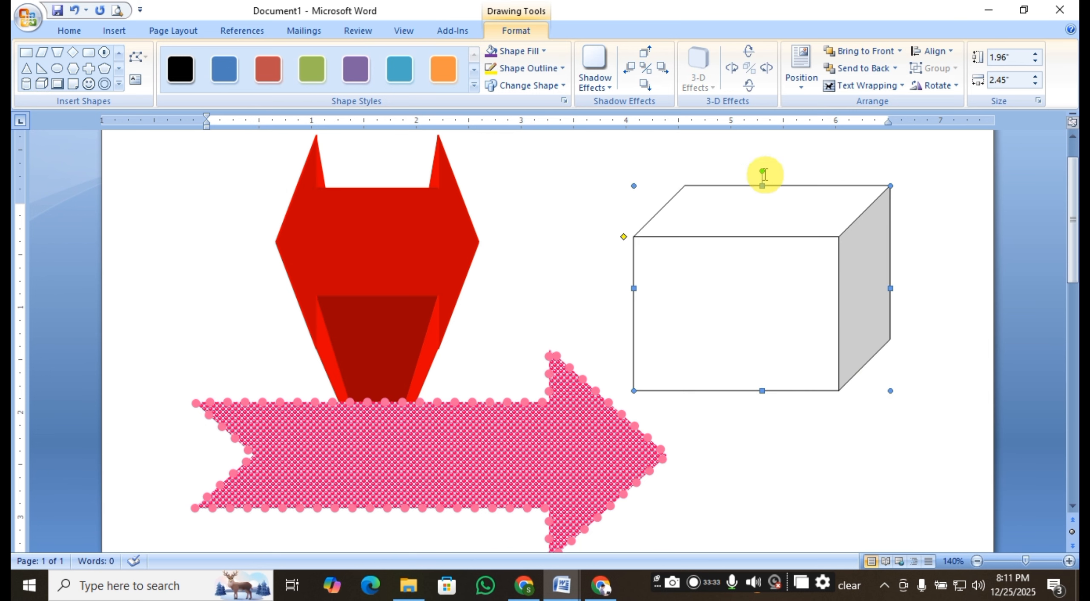
{"action": "left_click", "coordinate": [810, 438]}
{"action": "left_click", "coordinate": [783, 319]}
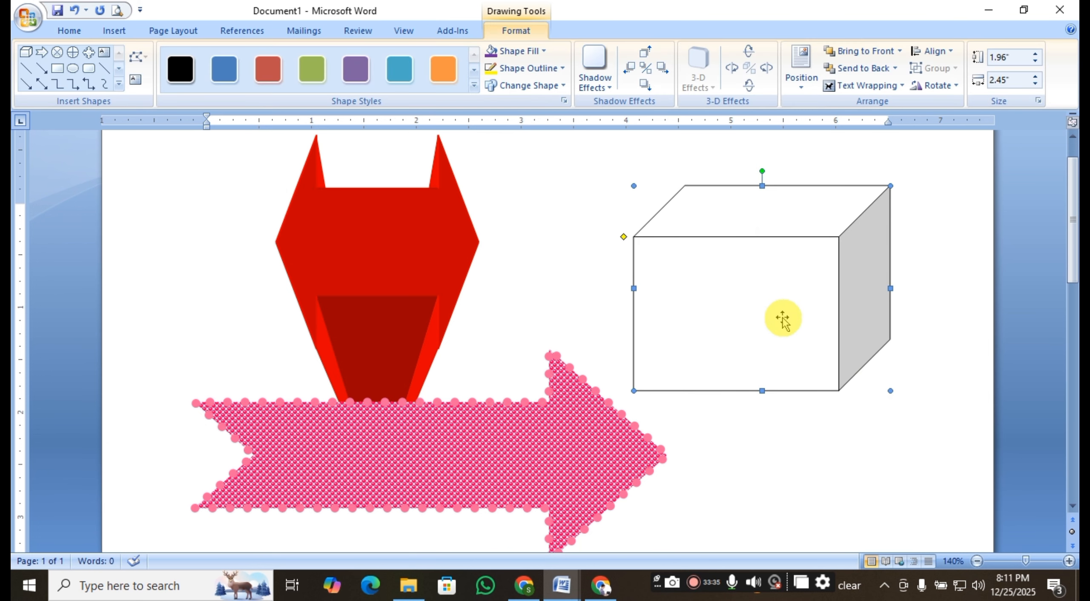
{"action": "left_click", "coordinate": [325, 272]}
{"action": "left_click", "coordinate": [815, 256]}
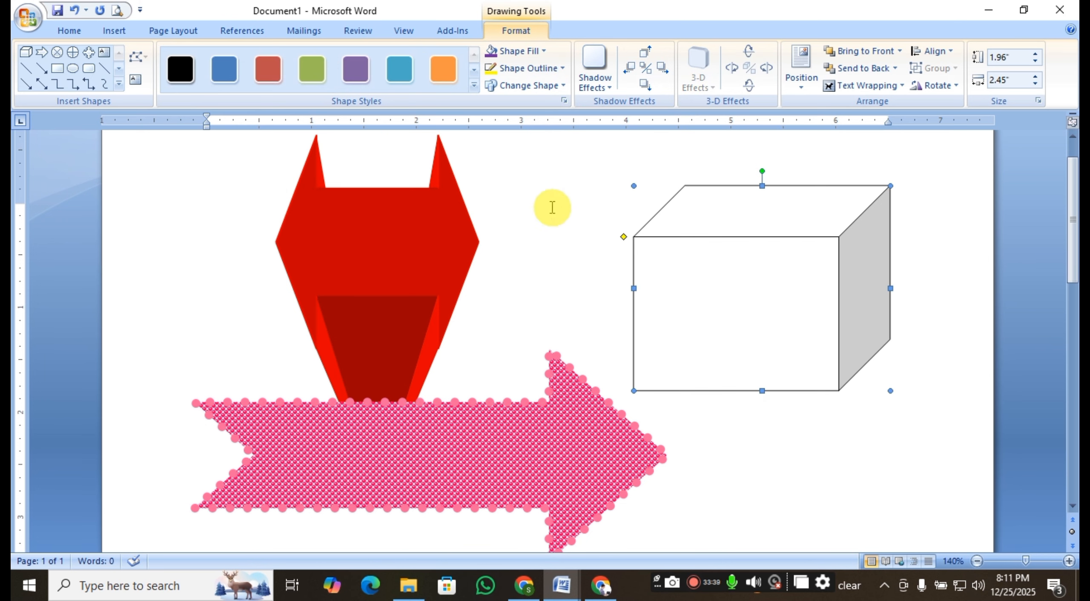
Draw a horizontal flowchart cylinder about 1.89" high and 1.43" wide in the empty area below the cube
{"action": "left_click", "coordinate": [119, 85]}
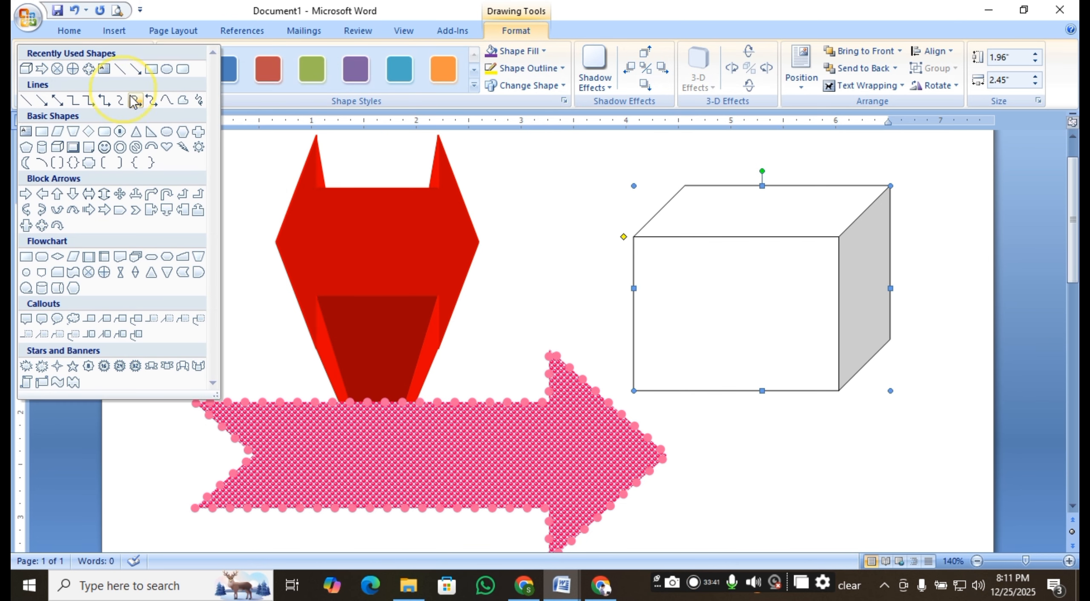
{"action": "left_click", "coordinate": [60, 287]}
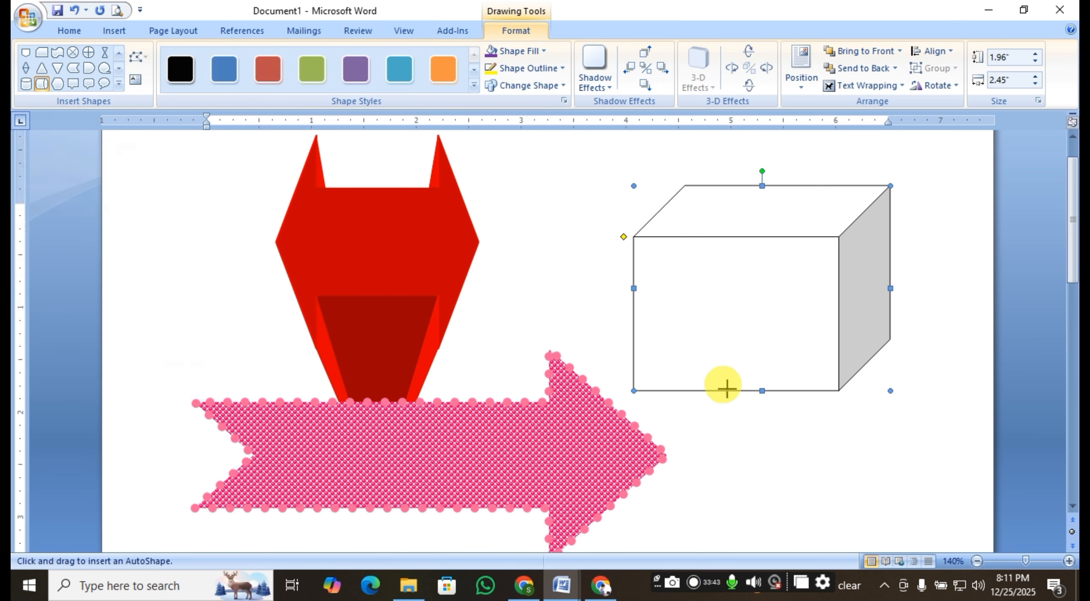
{"action": "scroll", "coordinate": [725, 358], "scroll_direction": "down", "scroll_amount": 5}
{"action": "mouse_move", "coordinate": [758, 268]}
{"action": "left_mouse_down"}
{"action": "mouse_move", "coordinate": [847, 370]}
{"action": "mouse_move", "coordinate": [907, 465]}
{"action": "left_mouse_up"}
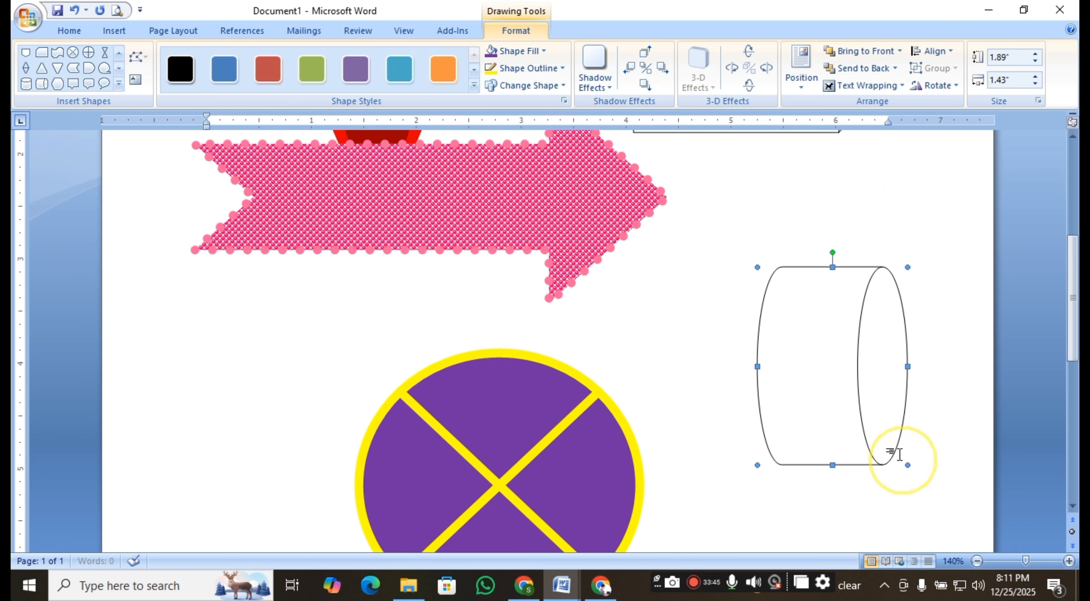
{"action": "scroll", "coordinate": [831, 297], "scroll_direction": "up", "scroll_amount": 5}
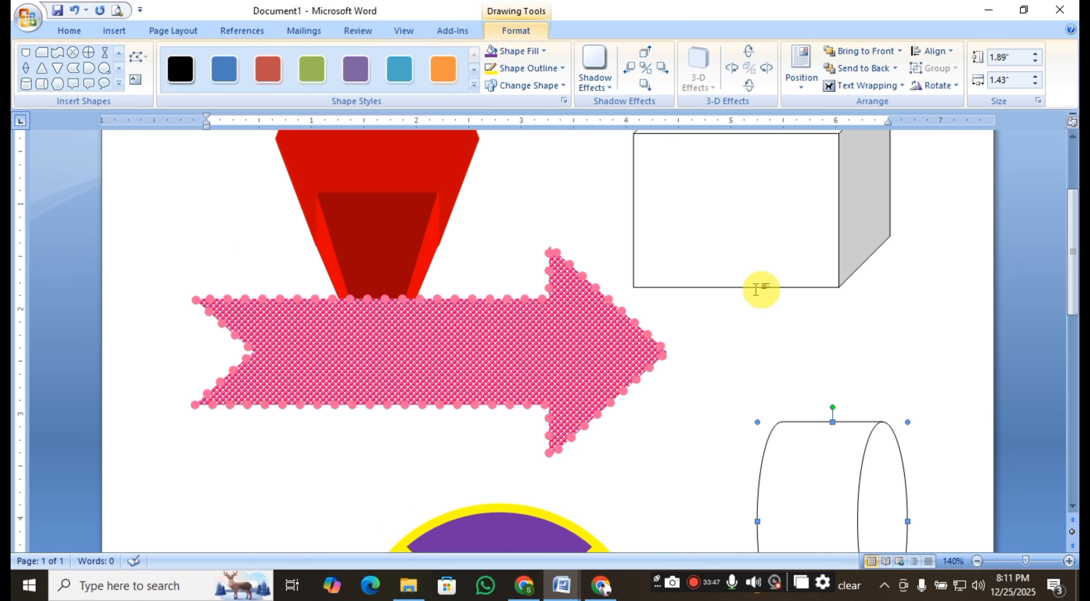
Select the red double-headed arrow, the horizontal cylinder and the cube in turn to compare their 3-D options
{"action": "left_click", "coordinate": [414, 317]}
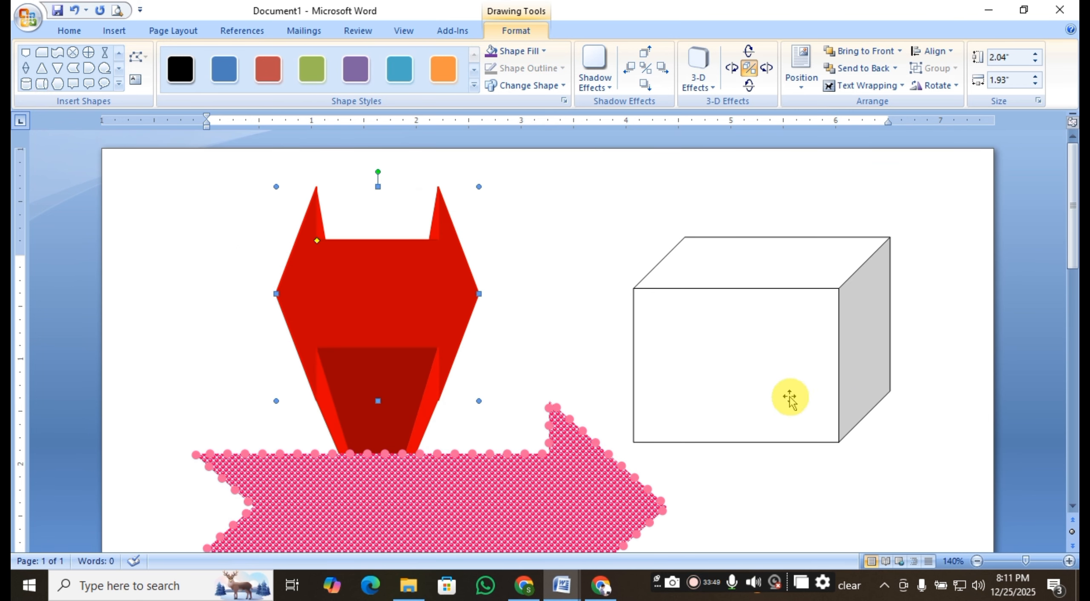
{"action": "scroll", "coordinate": [786, 397], "scroll_direction": "down", "scroll_amount": 5}
{"action": "left_click", "coordinate": [834, 384]}
{"action": "scroll", "coordinate": [835, 382], "scroll_direction": "up", "scroll_amount": 4}
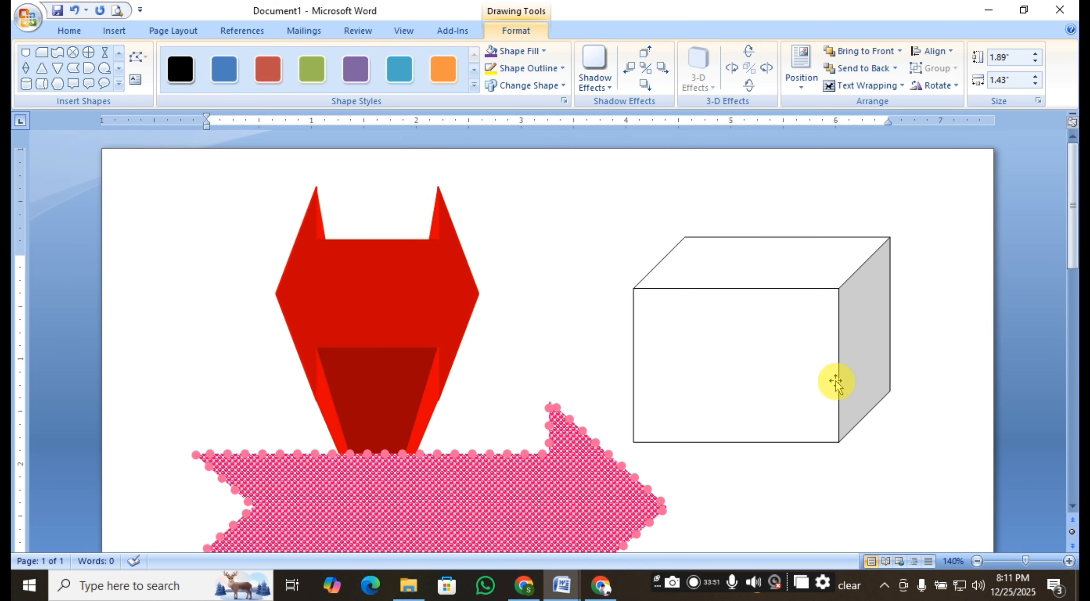
{"action": "left_click", "coordinate": [817, 372]}
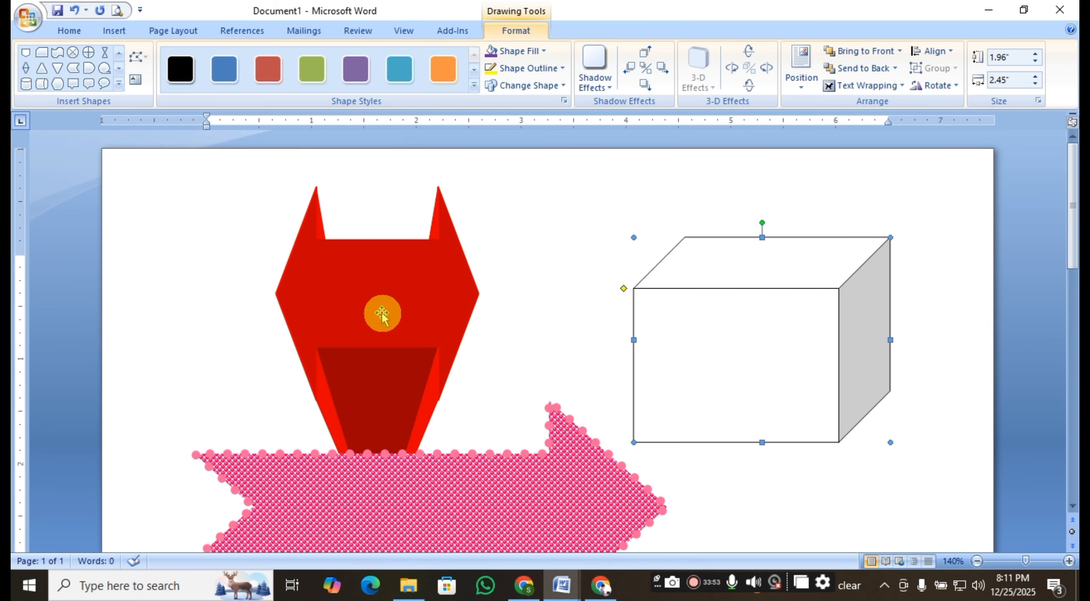
Move the red double-headed arrow slightly up and to the left, and delete the pink patterned arrow beneath it
{"action": "left_click", "coordinate": [360, 316]}
{"action": "left_click_drag", "start_coordinate": [382, 338], "coordinate": [357, 289]}
{"action": "scroll", "coordinate": [443, 358], "scroll_direction": "down", "scroll_amount": 3}
{"action": "left_click", "coordinate": [428, 331]}
{"action": "key", "text": "Delete"}
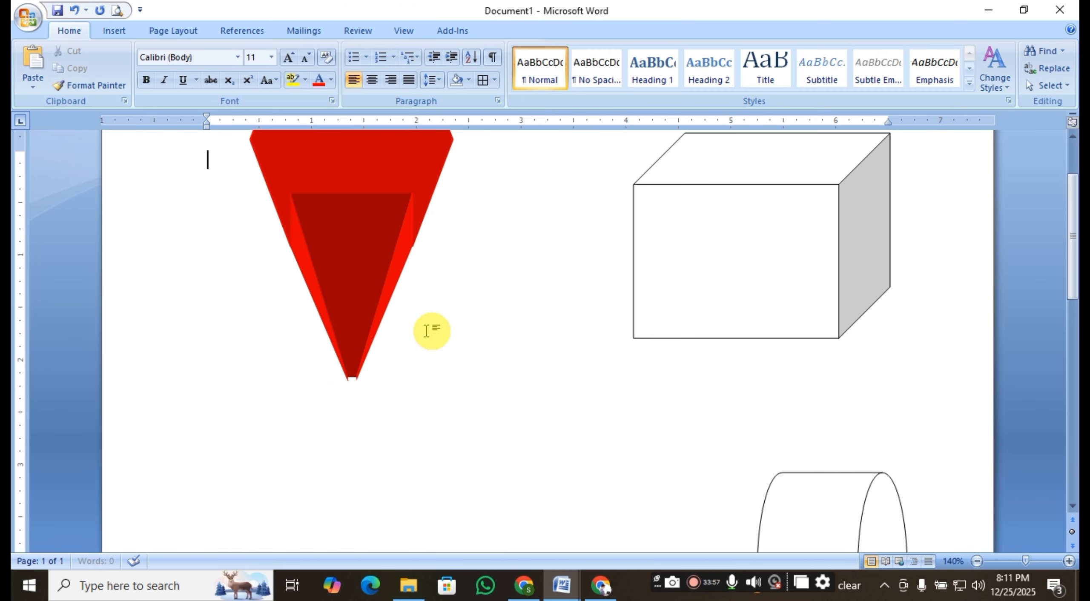
Move the red double-headed arrow slightly down so its upper points lie inside the page
{"action": "scroll", "coordinate": [440, 331], "scroll_direction": "up", "scroll_amount": 3}
{"action": "left_click", "coordinate": [369, 272]}
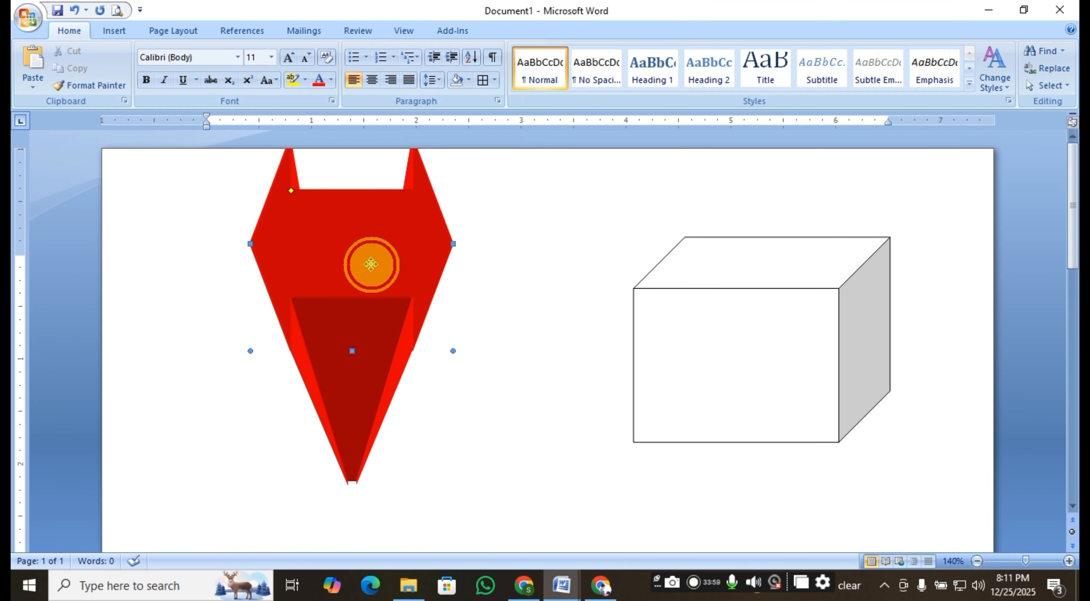
{"action": "mouse_move", "coordinate": [369, 274]}
{"action": "left_mouse_down"}
{"action": "mouse_move", "coordinate": [365, 292]}
{"action": "mouse_move", "coordinate": [377, 289]}
{"action": "left_mouse_up"}
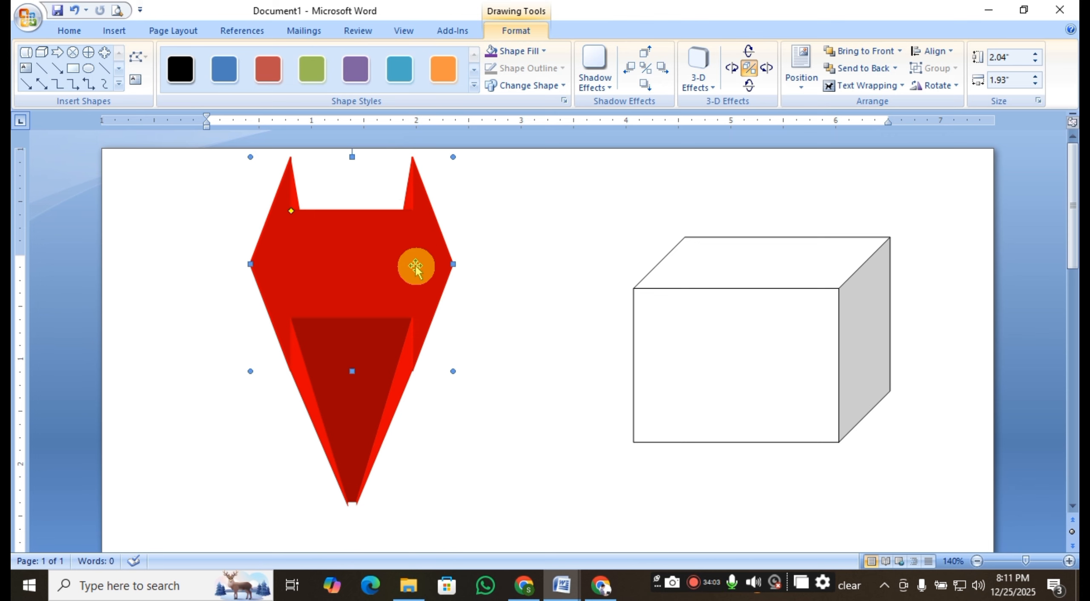
Fill the cube with standard orange and outline it in the recently used hot pink
{"action": "left_click", "coordinate": [785, 298]}
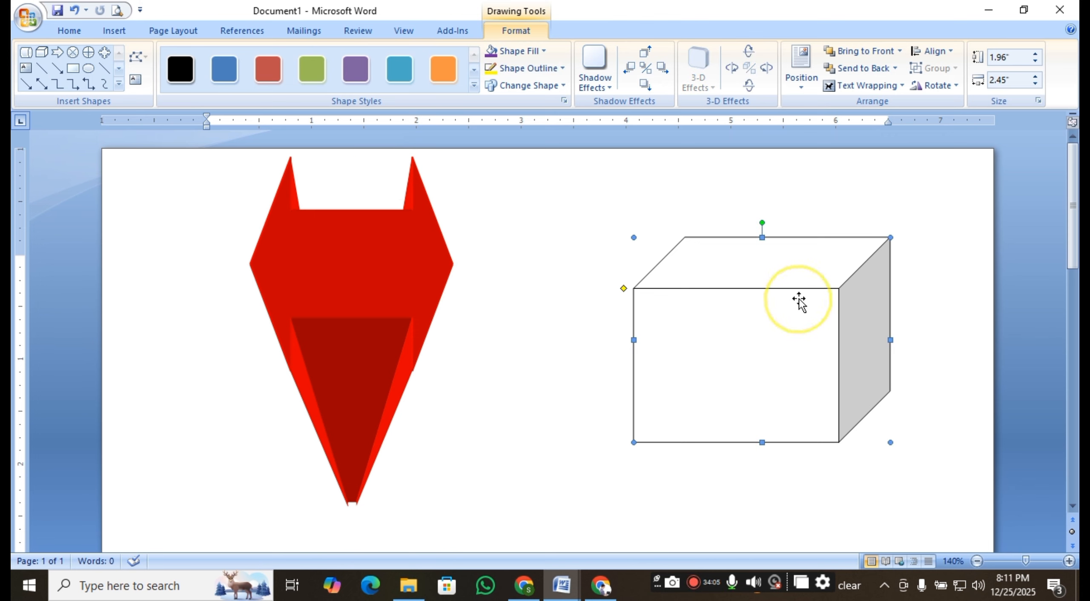
{"action": "left_click", "coordinate": [532, 52]}
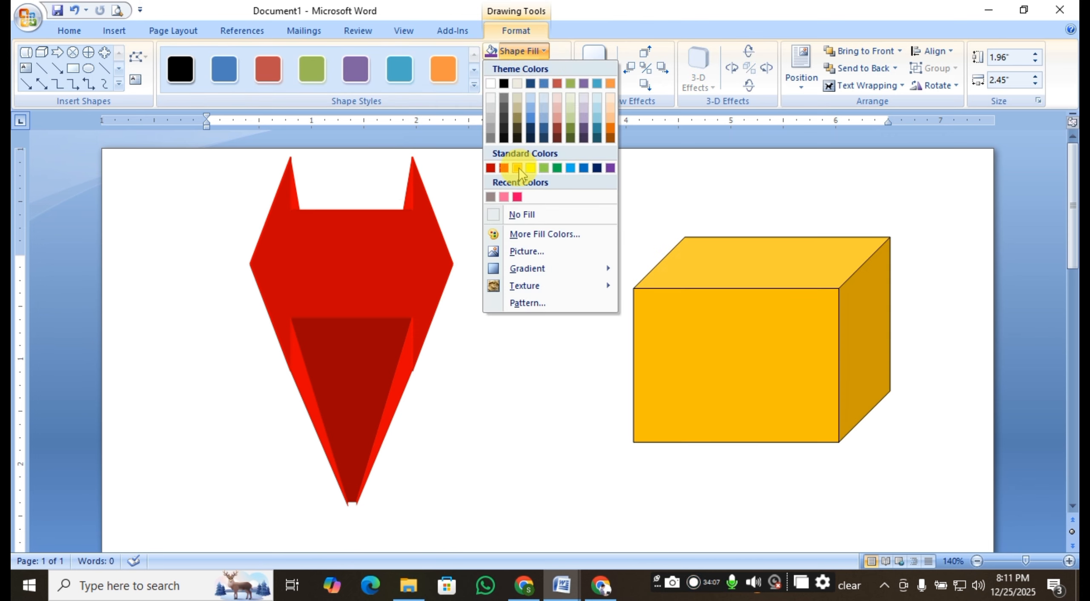
{"action": "left_click", "coordinate": [518, 168]}
{"action": "left_click", "coordinate": [530, 68]}
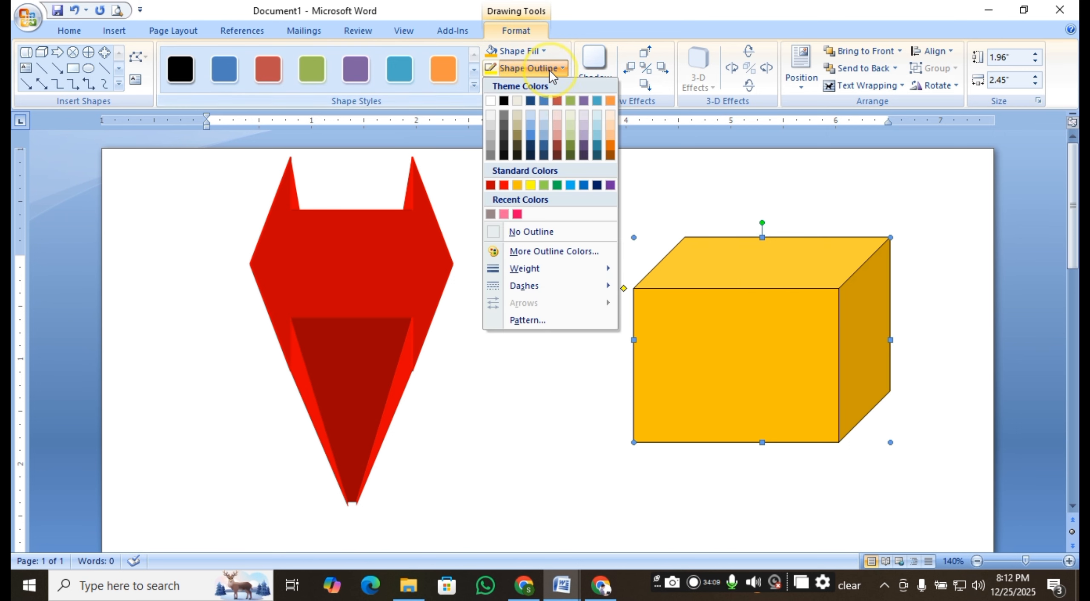
{"action": "left_click", "coordinate": [517, 215]}
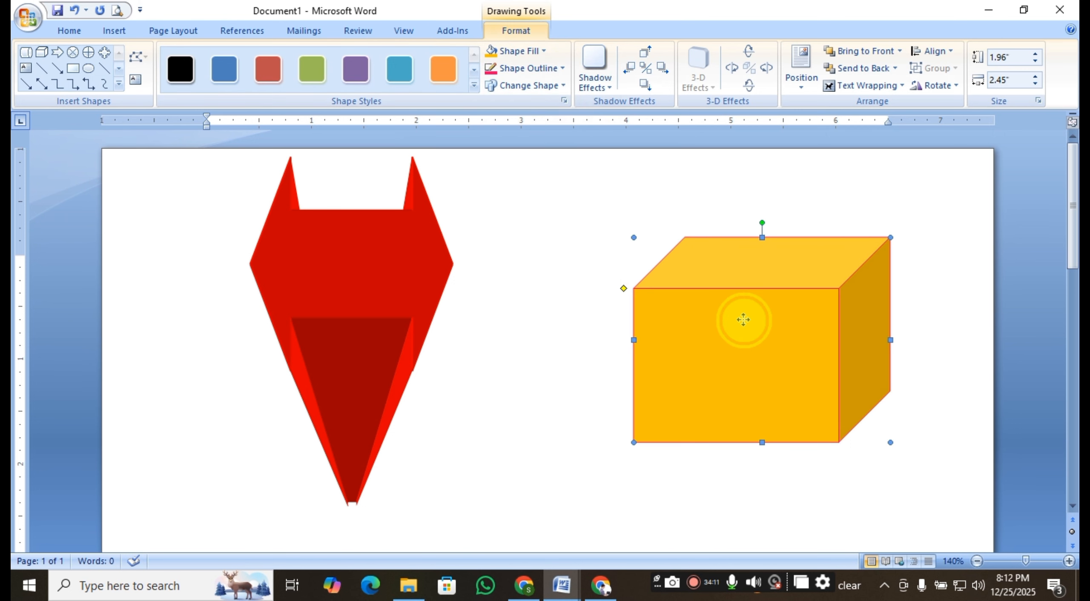
{"action": "left_click", "coordinate": [604, 311]}
Select the red double-headed arrow and the orange cube alternately to compare their 3-D appearance
{"action": "left_click", "coordinate": [375, 300]}
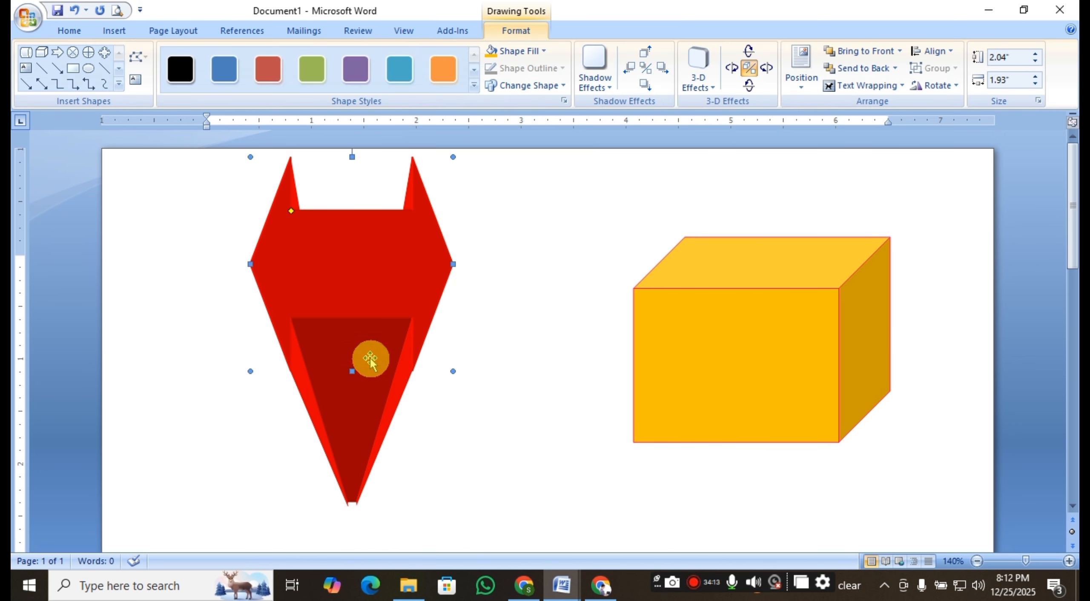
{"action": "left_click", "coordinate": [755, 356]}
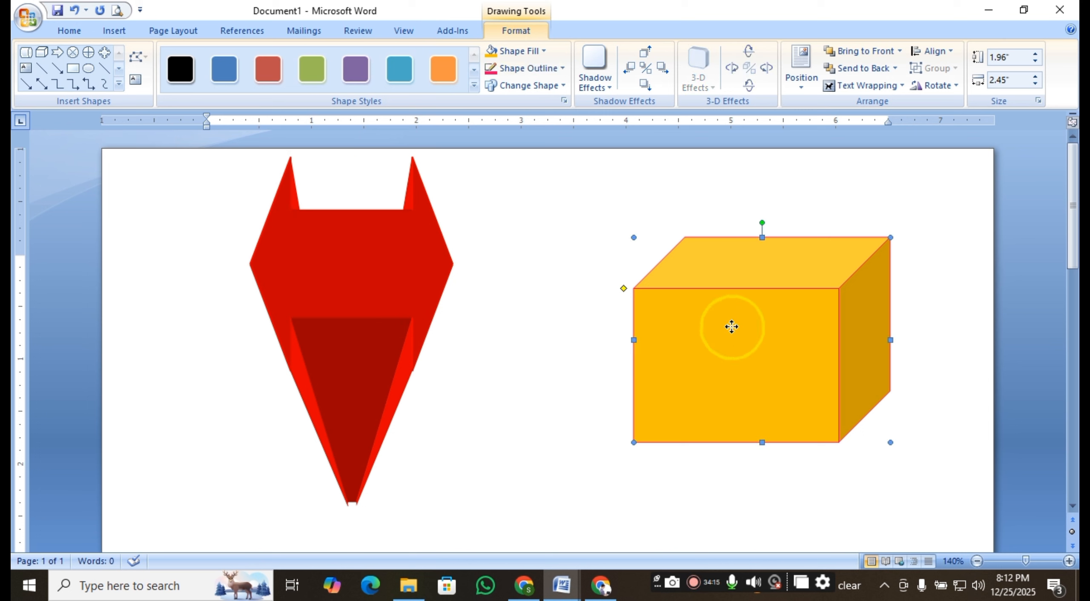
{"action": "left_click", "coordinate": [579, 282]}
{"action": "left_click", "coordinate": [672, 322]}
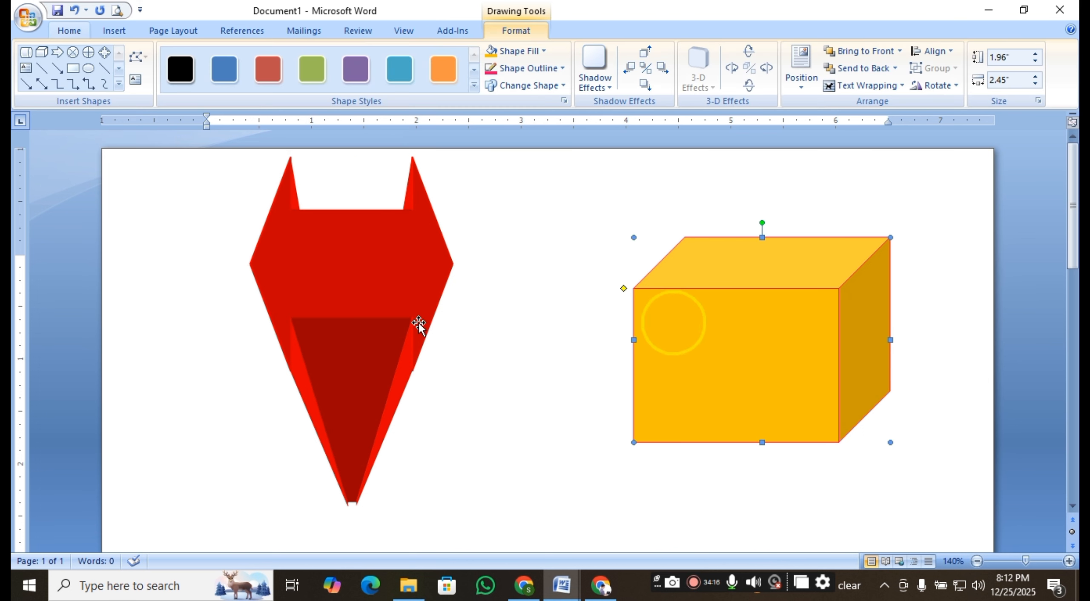
Apply the second style in the lower row of Rotate in Perspective to the red double-headed arrow and move it down inside the page
{"action": "left_click", "coordinate": [374, 294]}
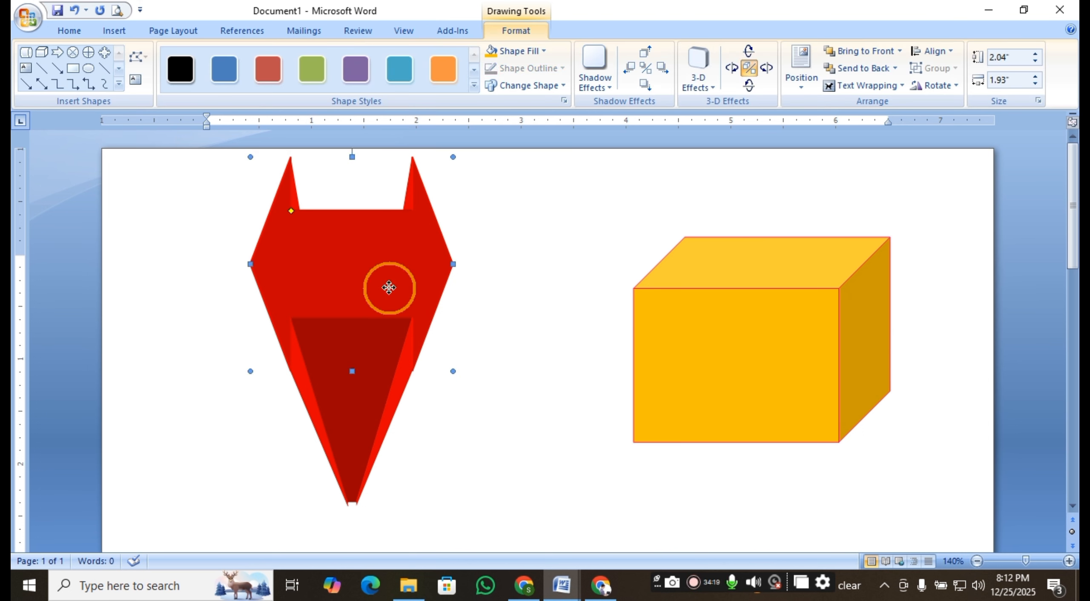
{"action": "left_click", "coordinate": [698, 81]}
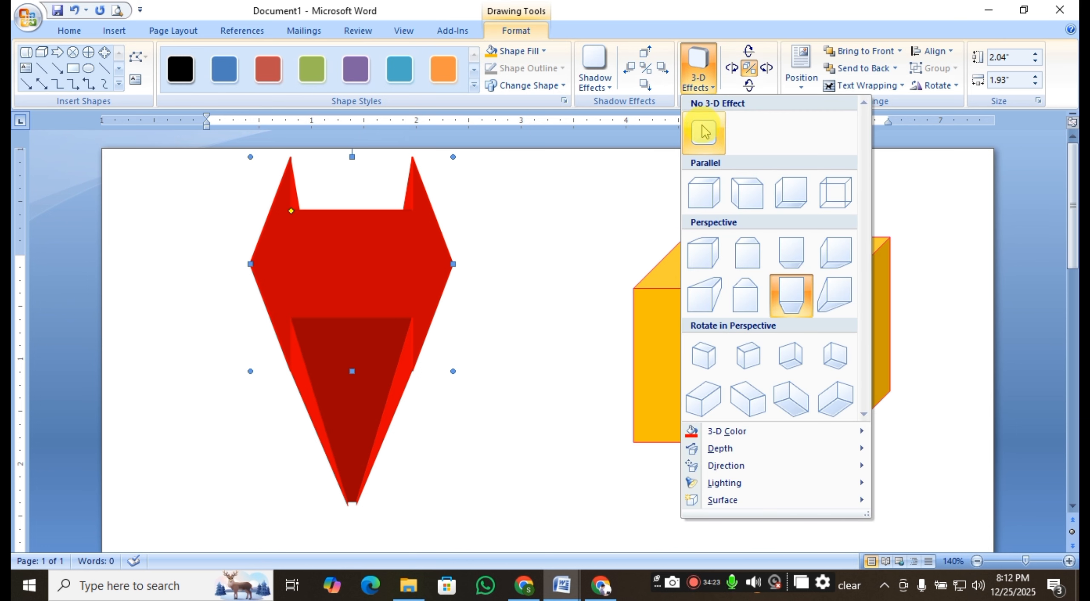
{"action": "left_click", "coordinate": [761, 404]}
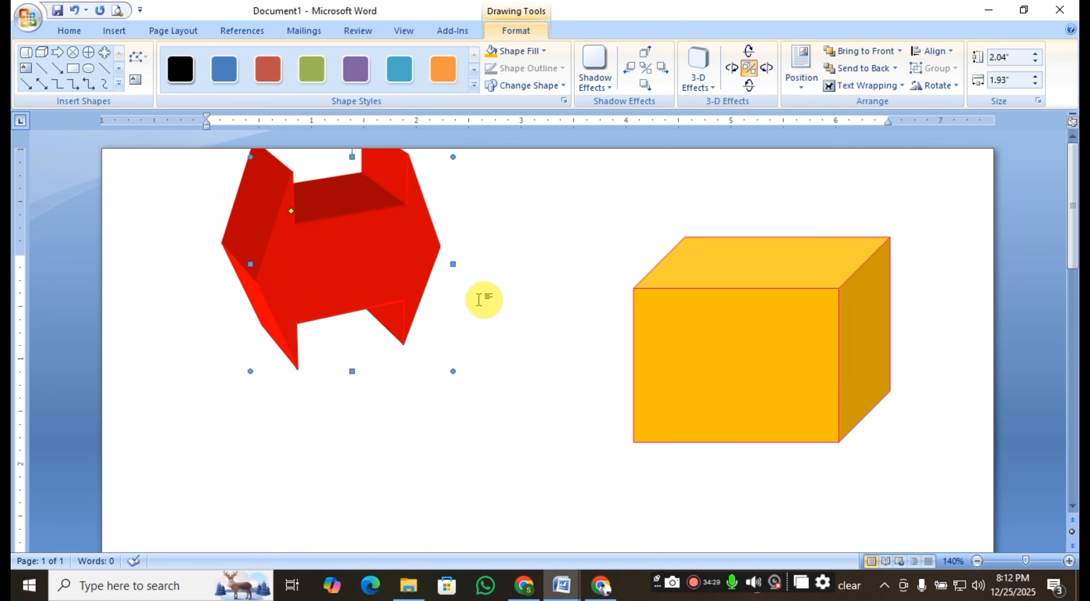
{"action": "left_click_drag", "start_coordinate": [394, 255], "coordinate": [395, 317]}
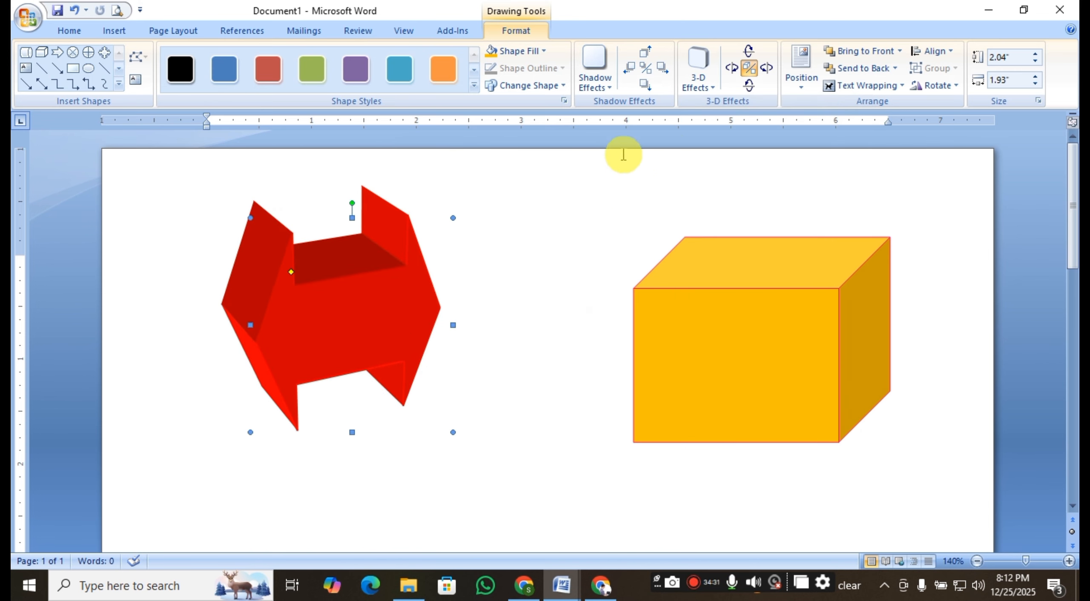
Set the red arrow's 3-D color to standard yellow
{"action": "left_click", "coordinate": [701, 80]}
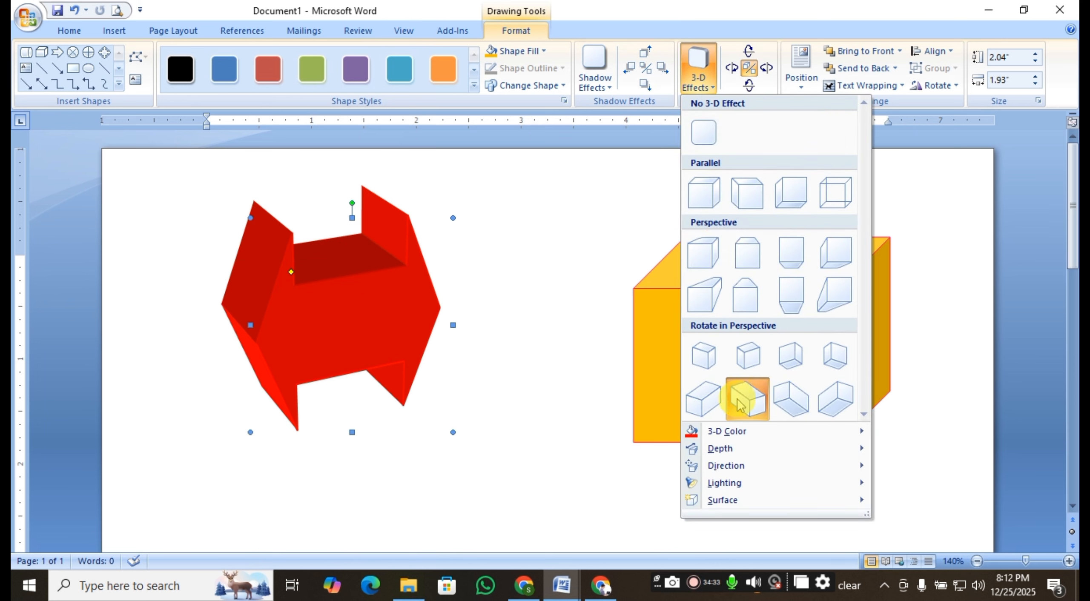
{"action": "mouse_move", "coordinate": [767, 434]}
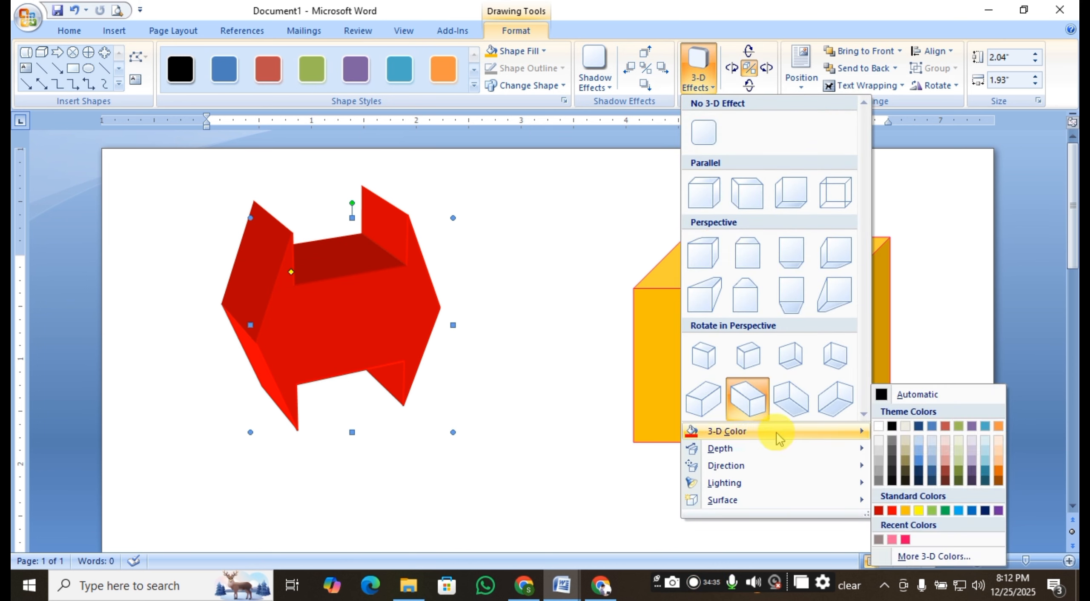
{"action": "left_click", "coordinate": [919, 510]}
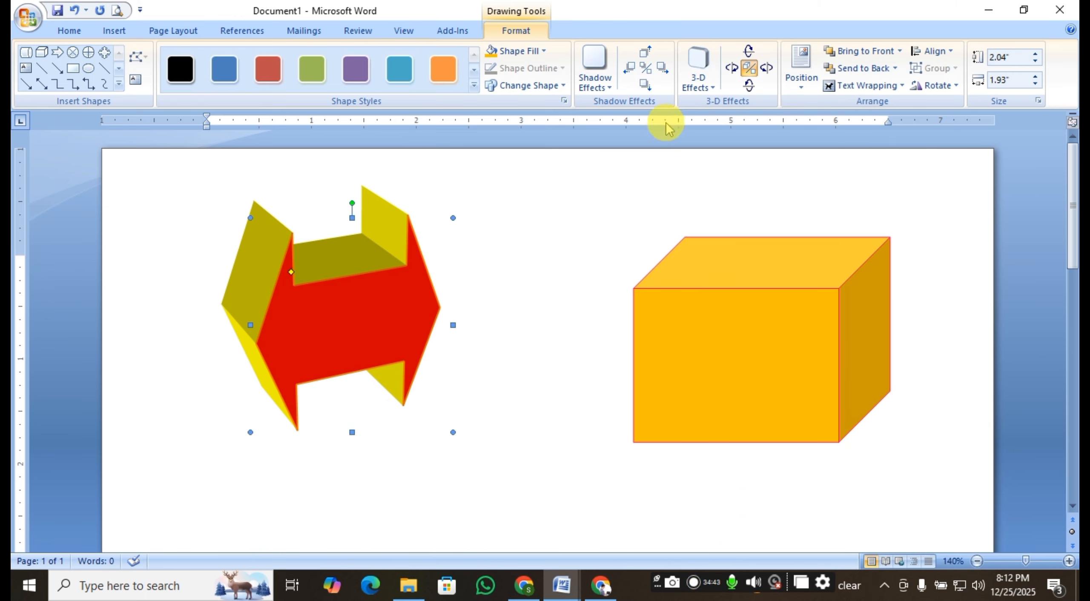
Preview the deeper extrusion options on the arrow, including 288 pt, and choose a 3-D depth of 72 pt
{"action": "left_click", "coordinate": [710, 93]}
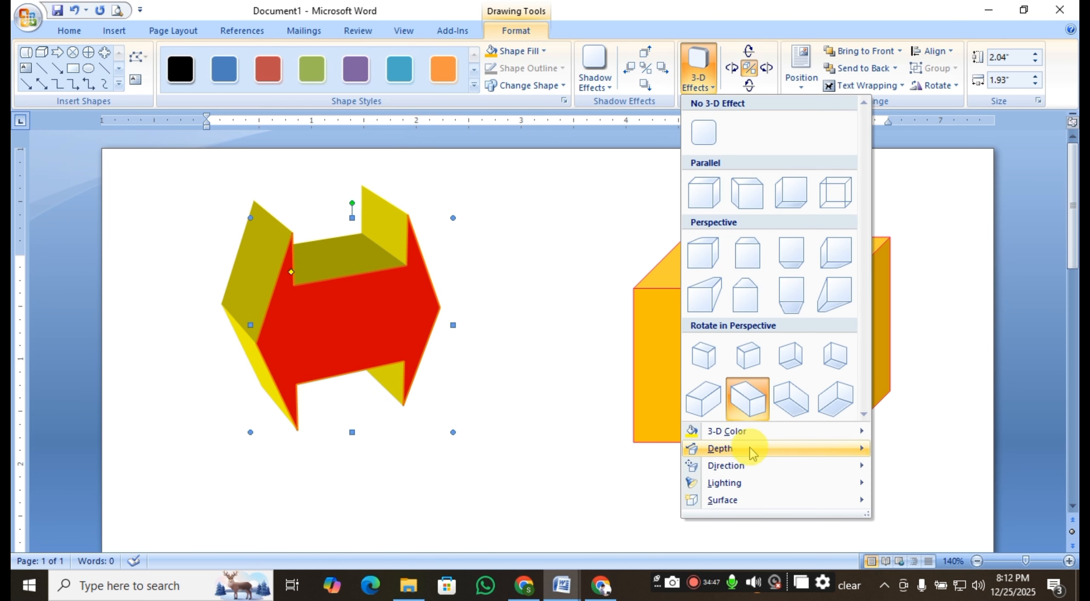
{"action": "mouse_move", "coordinate": [770, 452]}
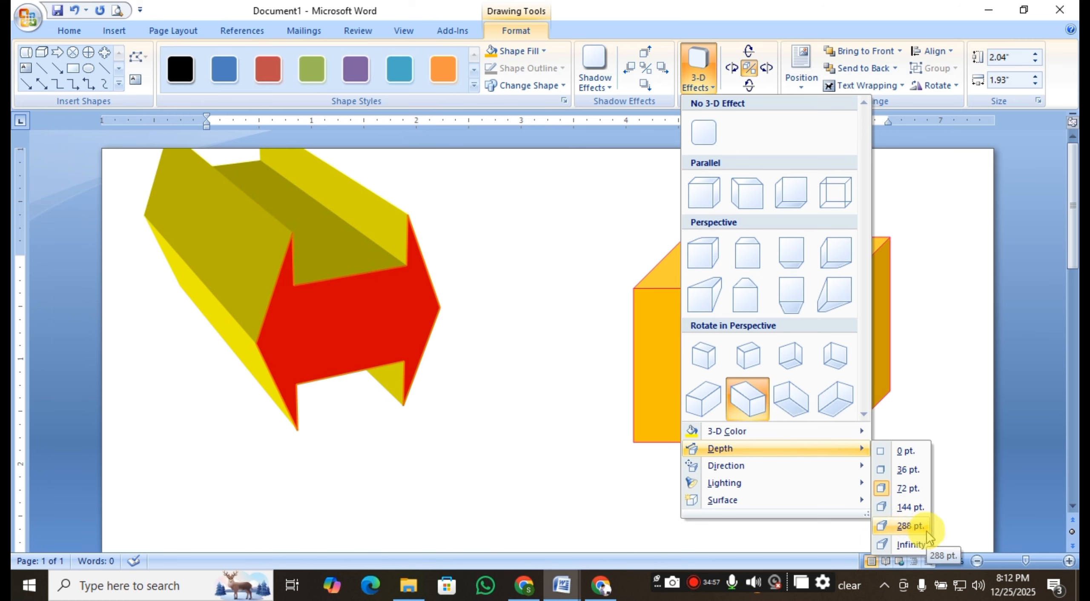
{"action": "left_click", "coordinate": [910, 533]}
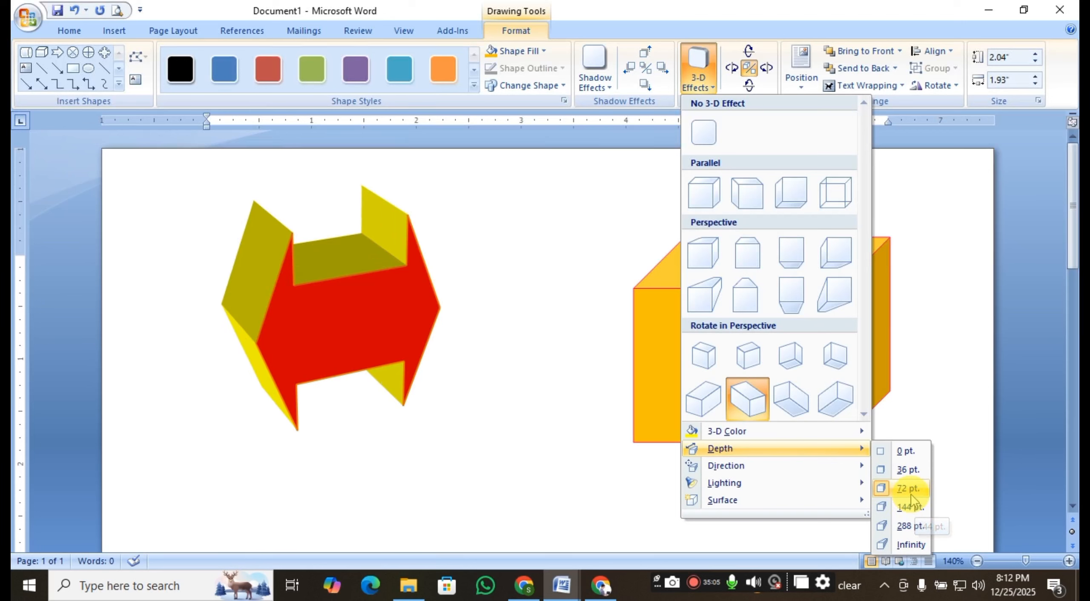
{"action": "left_click", "coordinate": [910, 490]}
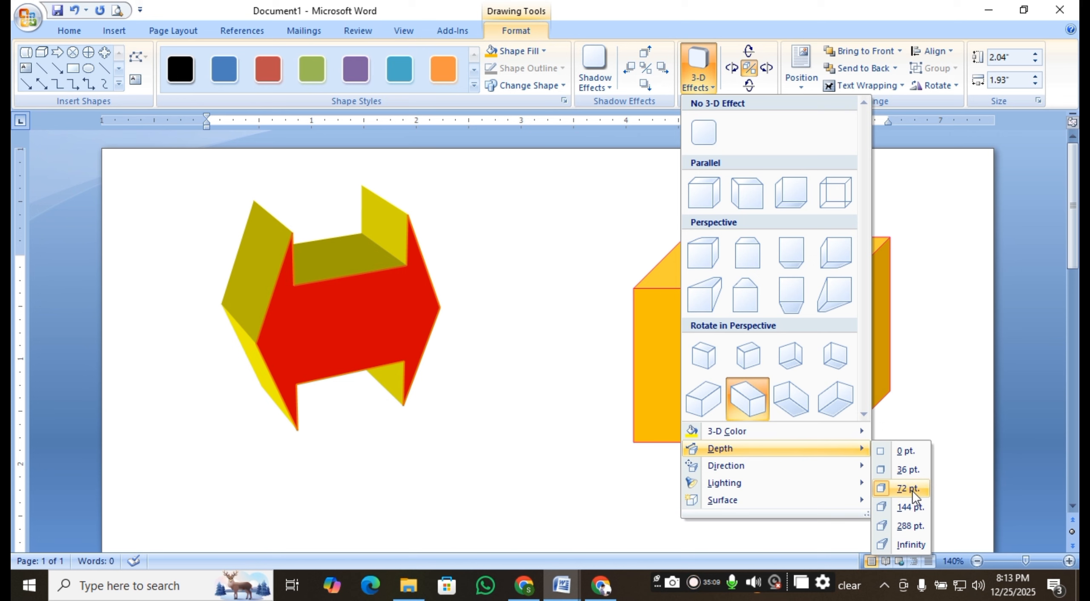
{"action": "left_click", "coordinate": [913, 490]}
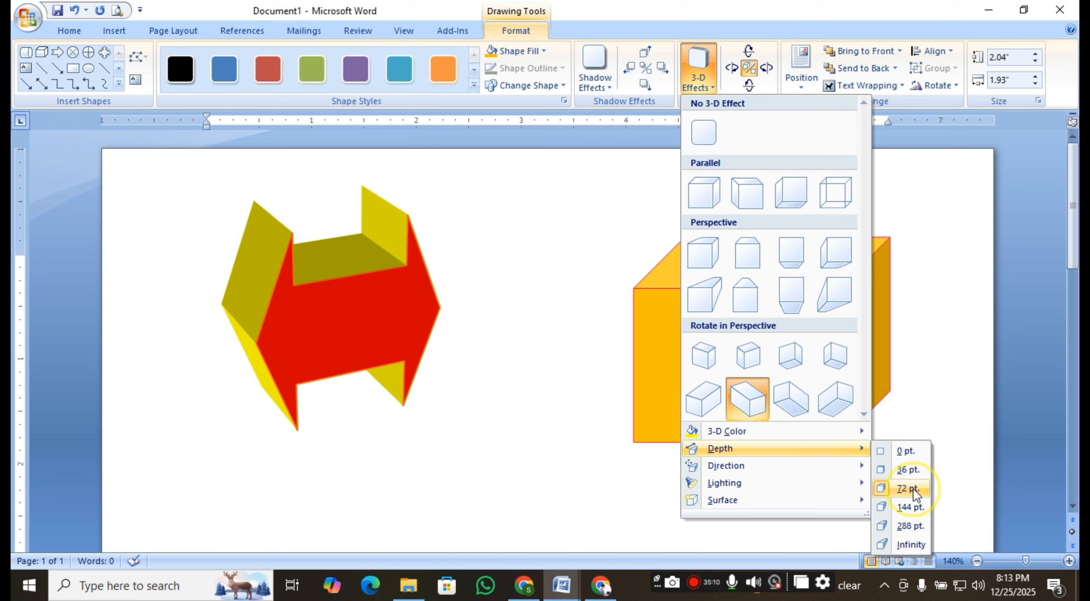
Change the arrow's 3-D direction so its extrusion extends toward the upper left
{"action": "left_click", "coordinate": [705, 79]}
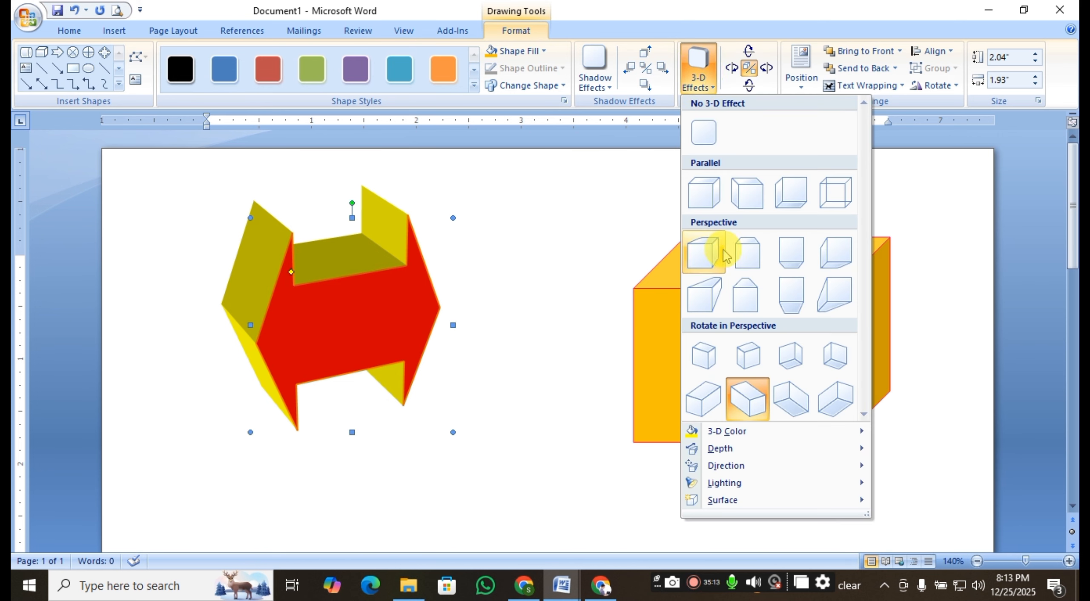
{"action": "mouse_move", "coordinate": [816, 473]}
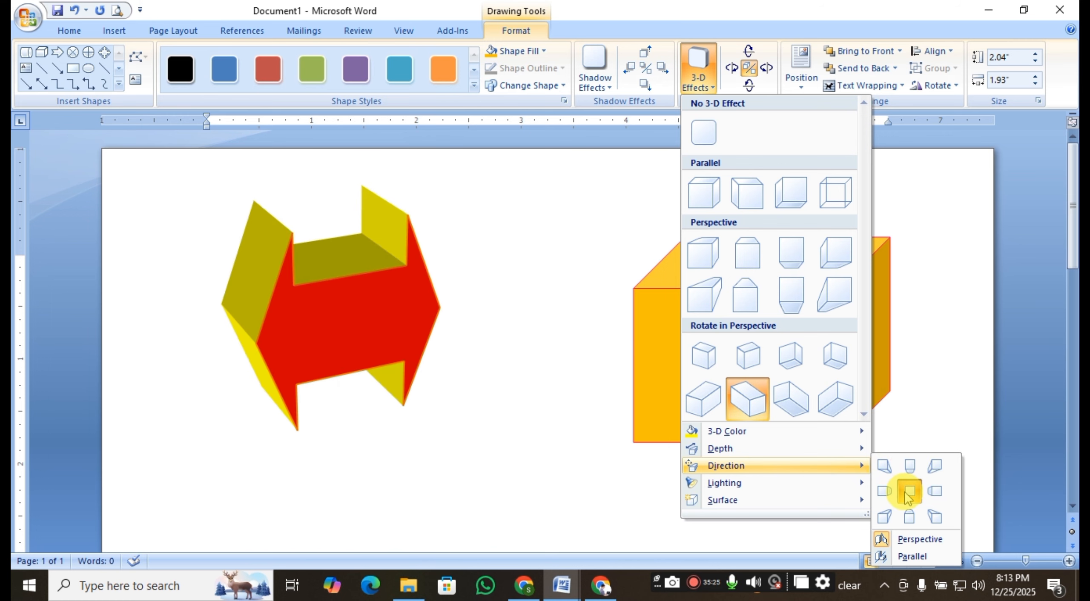
{"action": "left_click", "coordinate": [888, 518]}
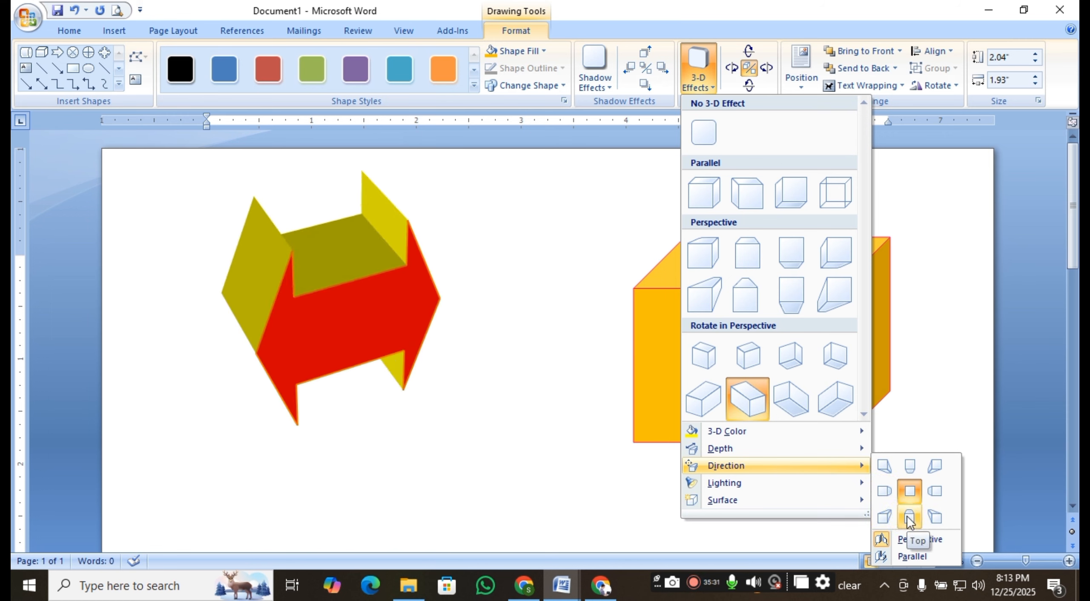
{"action": "left_click", "coordinate": [935, 517]}
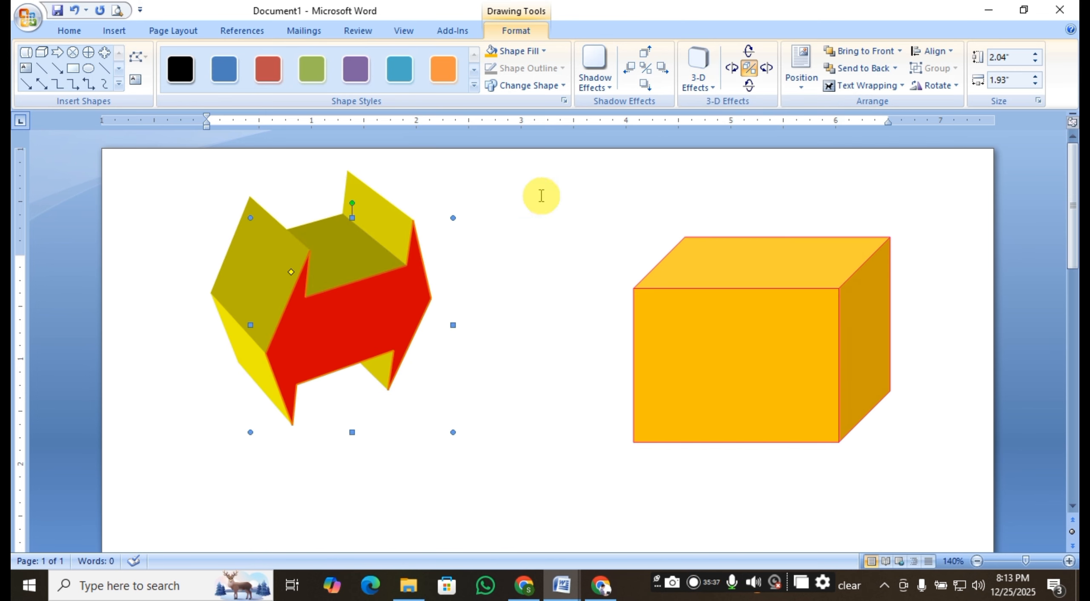
Compare lighting angles on the arrow's 3-D effect, apply Front Lighting, and deselect the shape
{"action": "left_click", "coordinate": [698, 70]}
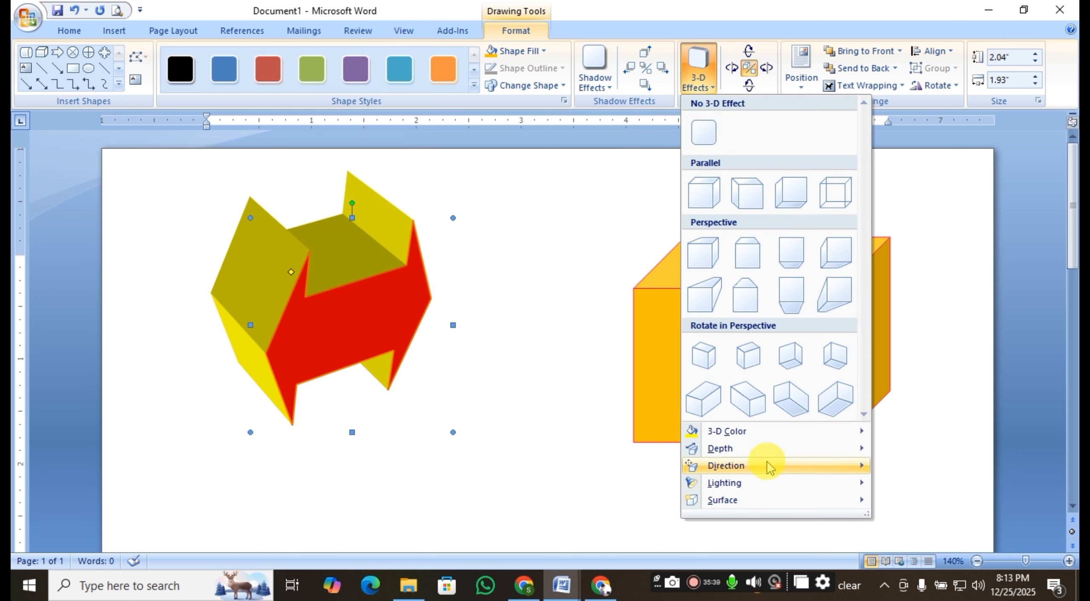
{"action": "mouse_move", "coordinate": [741, 486]}
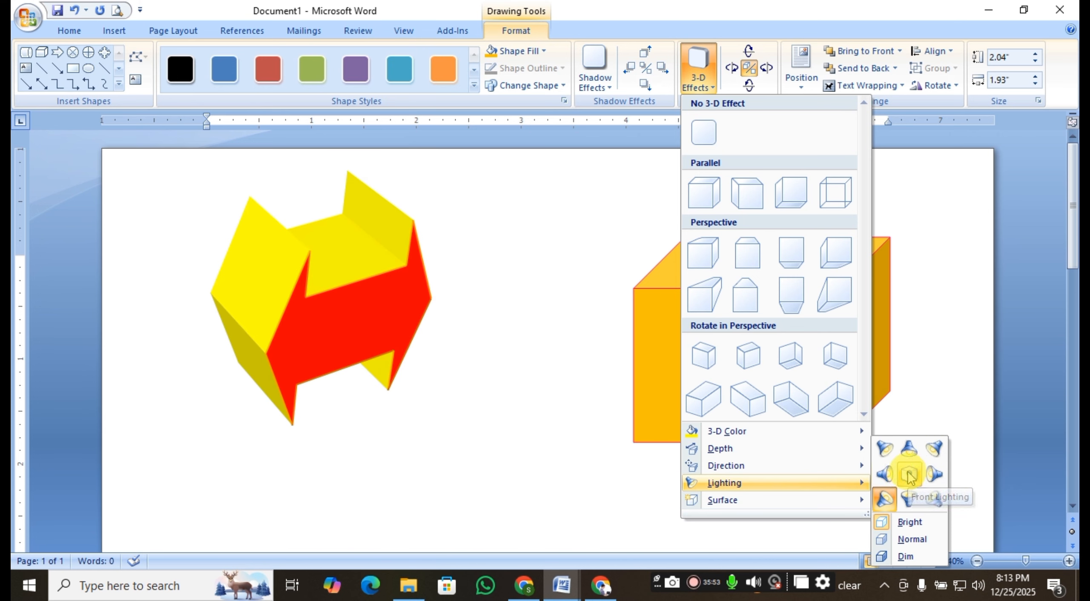
{"action": "left_click", "coordinate": [936, 499]}
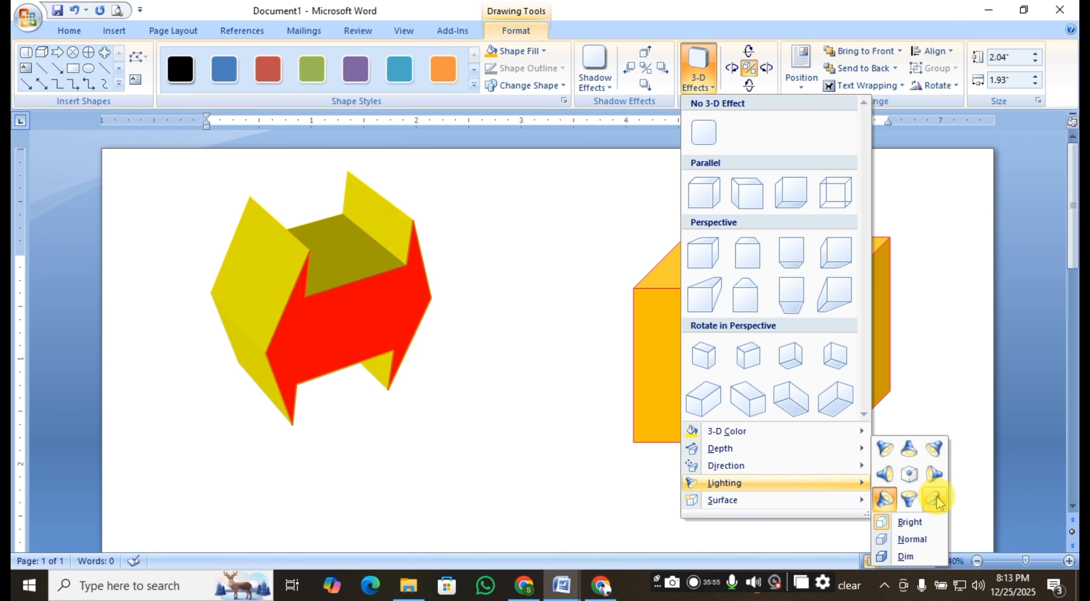
{"action": "left_click", "coordinate": [909, 481]}
{"action": "left_click", "coordinate": [461, 341]}
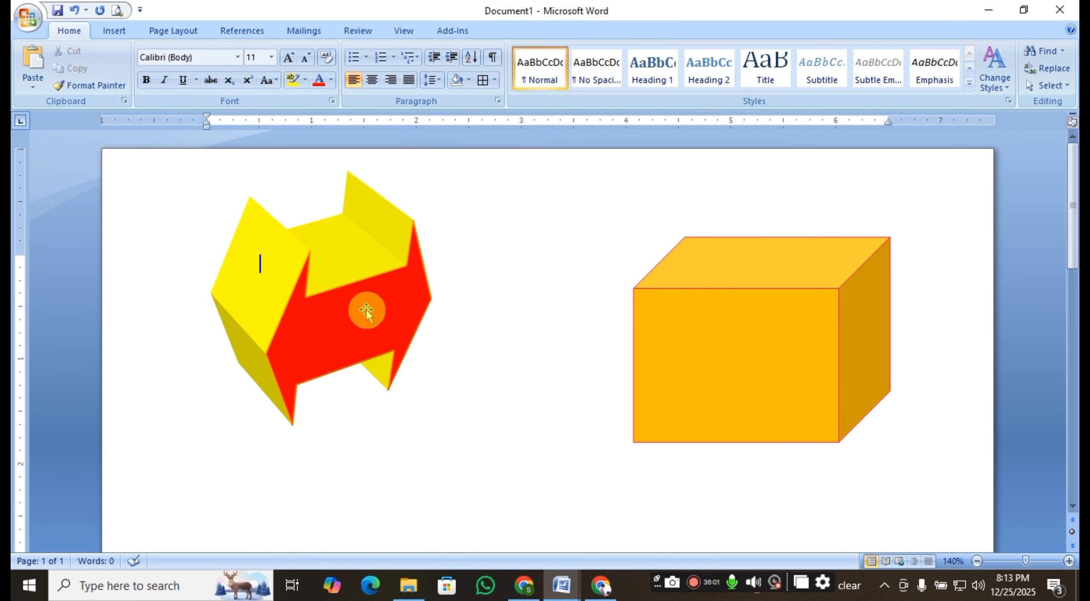
Select the red and yellow arrow and set its 3-D surface to Matte
{"action": "left_click", "coordinate": [370, 322]}
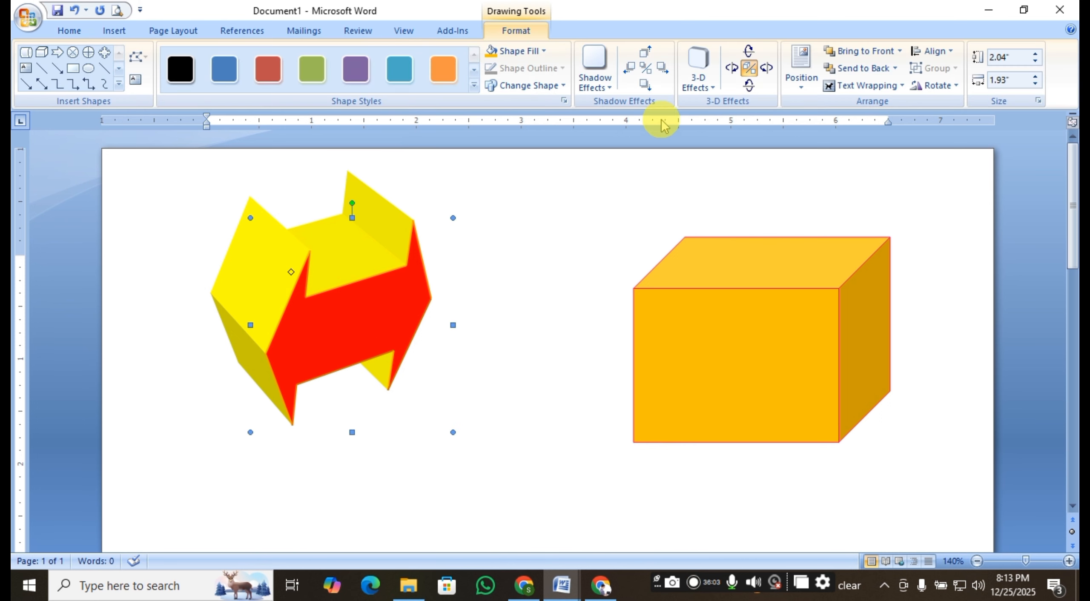
{"action": "left_click", "coordinate": [698, 66]}
{"action": "mouse_move", "coordinate": [766, 499]}
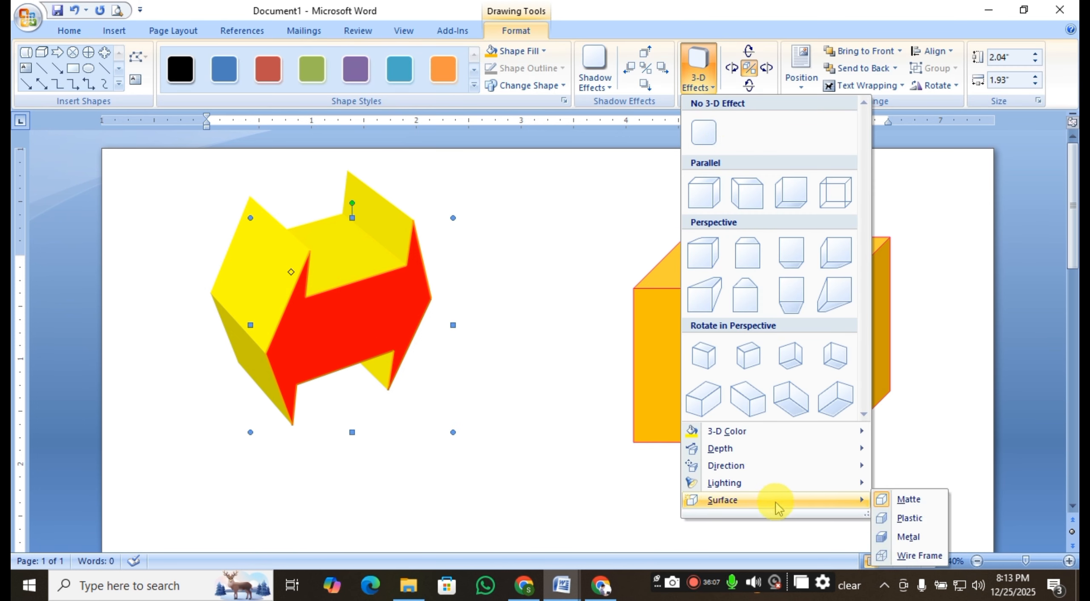
{"action": "left_click", "coordinate": [933, 505]}
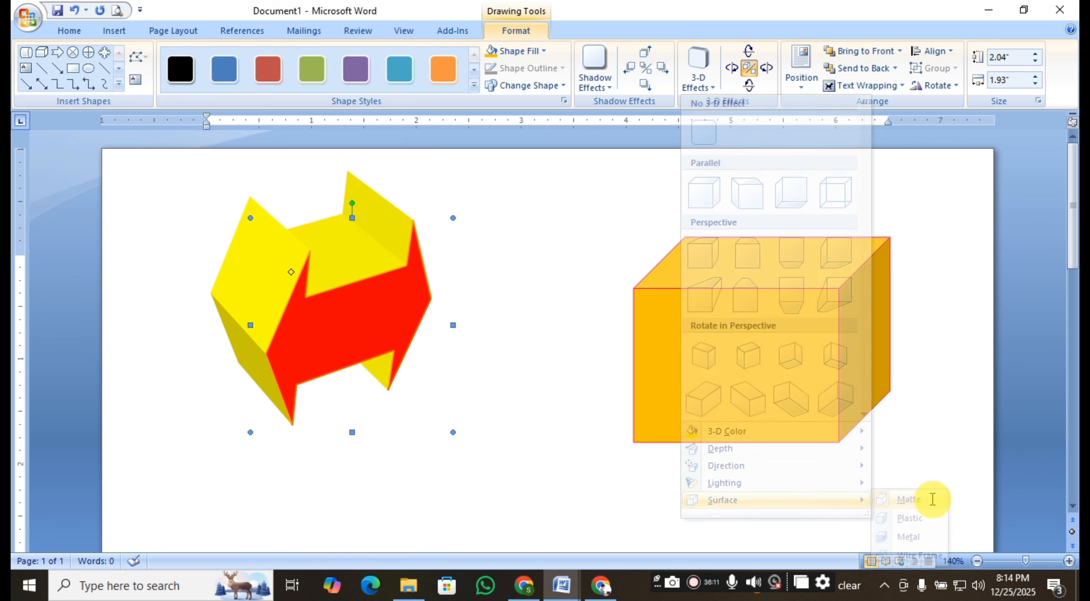
Preview the Metal and Wire Frame surfaces on the arrow and return to Matte
{"action": "left_click", "coordinate": [697, 71]}
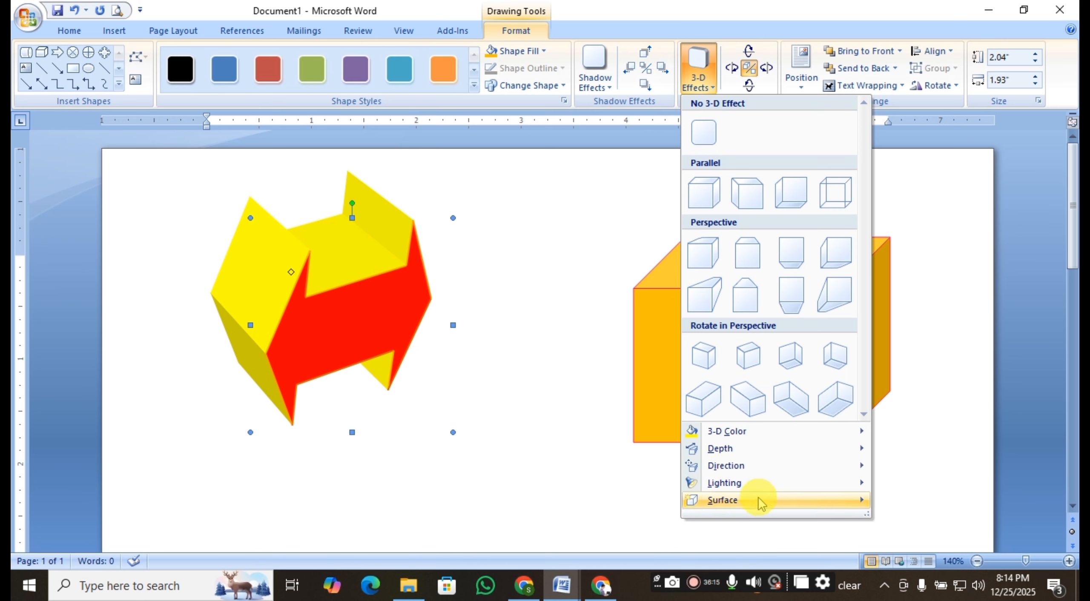
{"action": "mouse_move", "coordinate": [822, 504]}
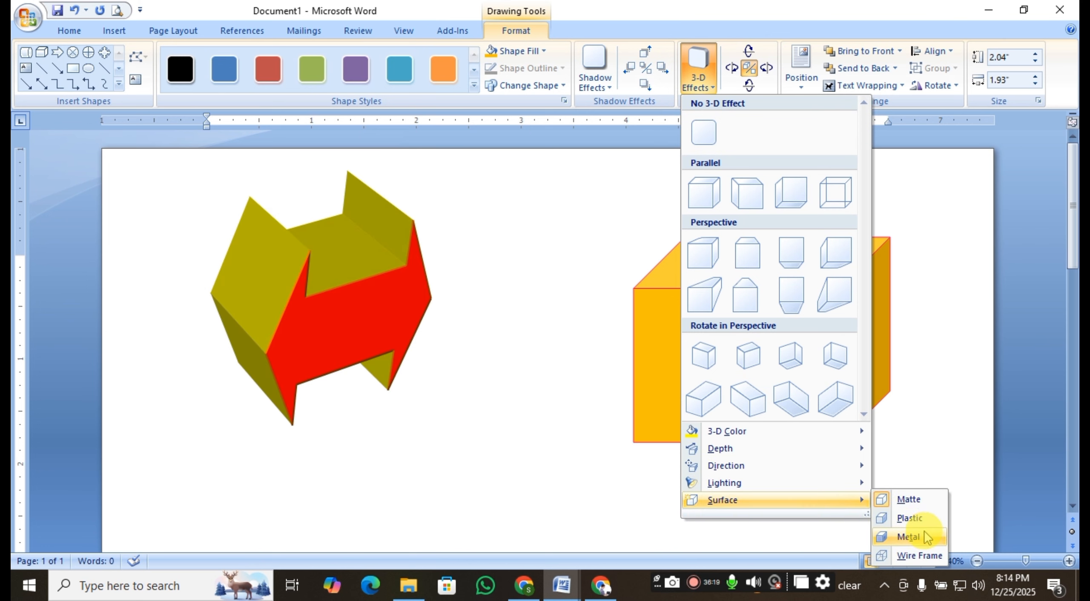
{"action": "left_click", "coordinate": [924, 557]}
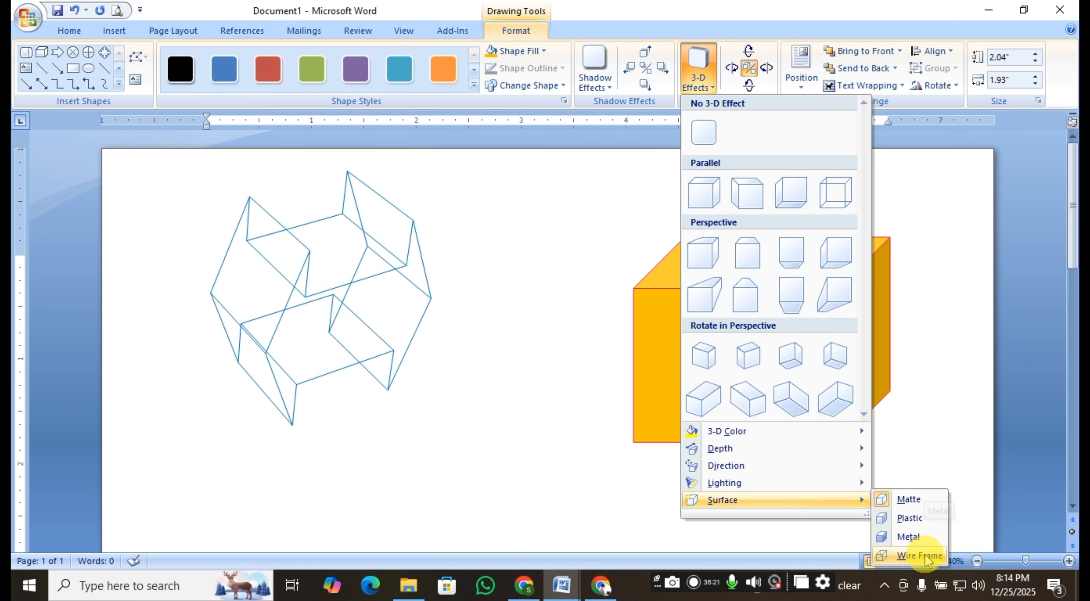
{"action": "left_click", "coordinate": [931, 561]}
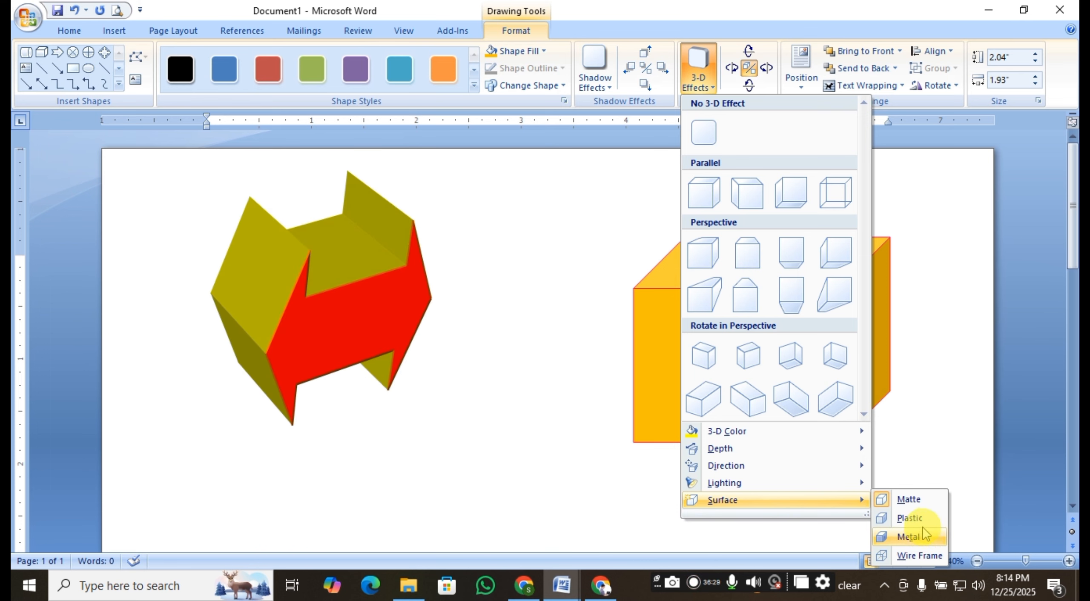
{"action": "left_click", "coordinate": [911, 500]}
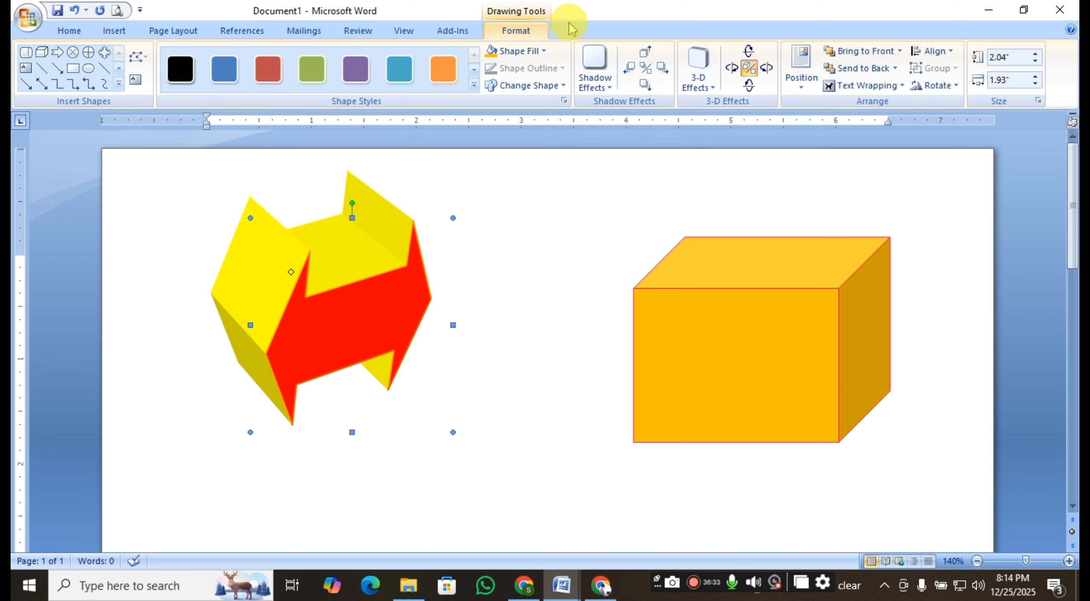
Tilt the arrow's 3-D effect up repeatedly to expose its yellow underside
{"action": "left_click", "coordinate": [751, 54]}
{"action": "left_click", "coordinate": [751, 55]}
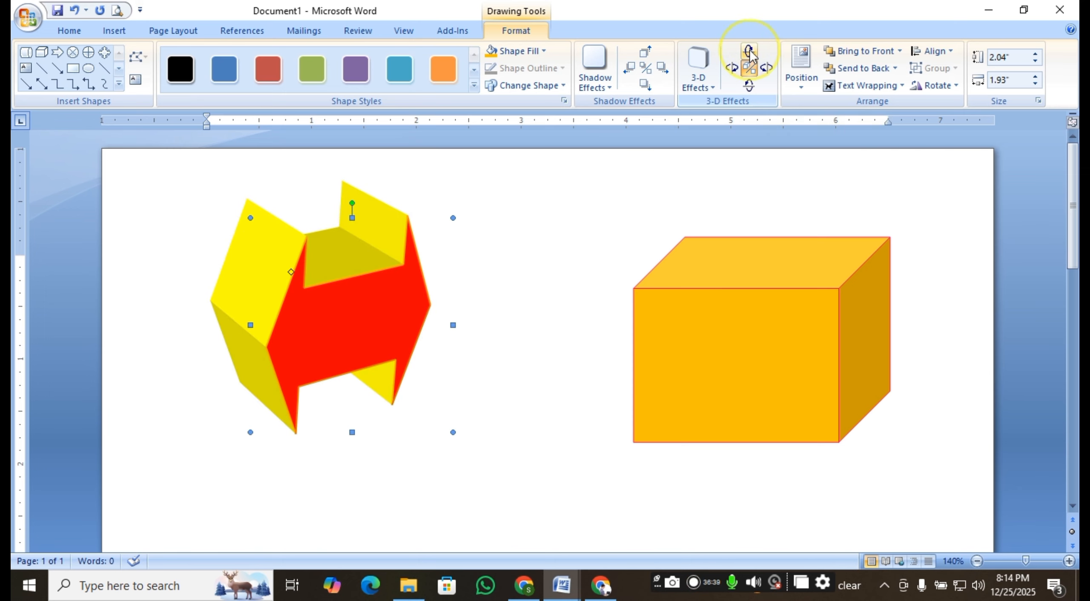
{"action": "left_click", "coordinate": [751, 55]}
{"action": "left_click", "coordinate": [751, 55]}
{"action": "left_click", "coordinate": [752, 54]}
{"action": "left_click", "coordinate": [751, 54]}
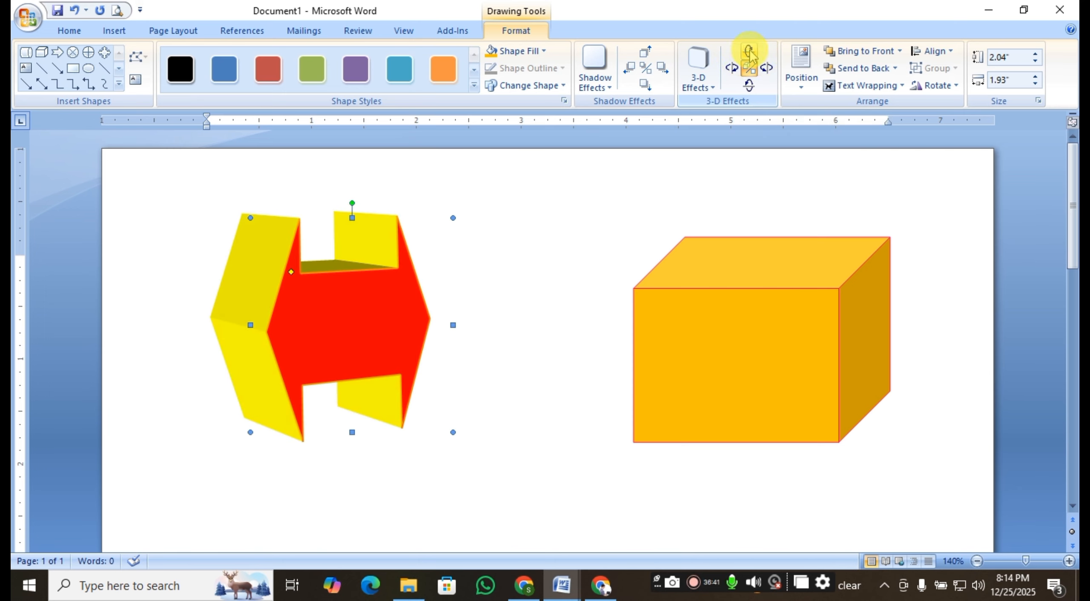
{"action": "left_click", "coordinate": [751, 55]}
{"action": "left_click", "coordinate": [751, 54]}
{"action": "left_click", "coordinate": [751, 55]}
{"action": "left_click", "coordinate": [751, 55]}
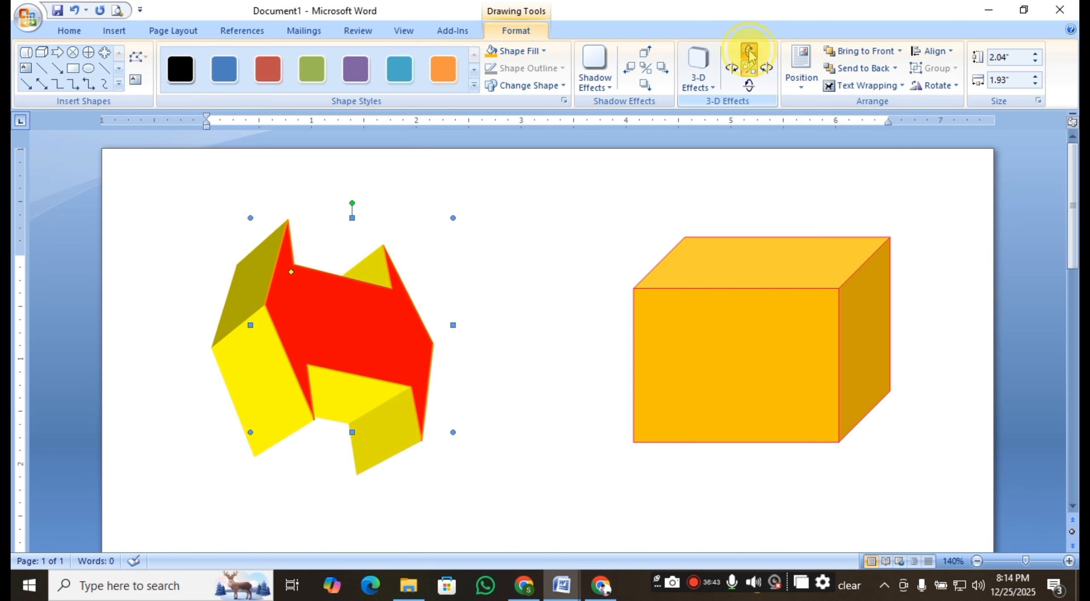
{"action": "left_click", "coordinate": [751, 54]}
{"action": "left_click", "coordinate": [751, 56]}
Tilt the arrow's 3-D effect back down by four increments
{"action": "left_click", "coordinate": [750, 86]}
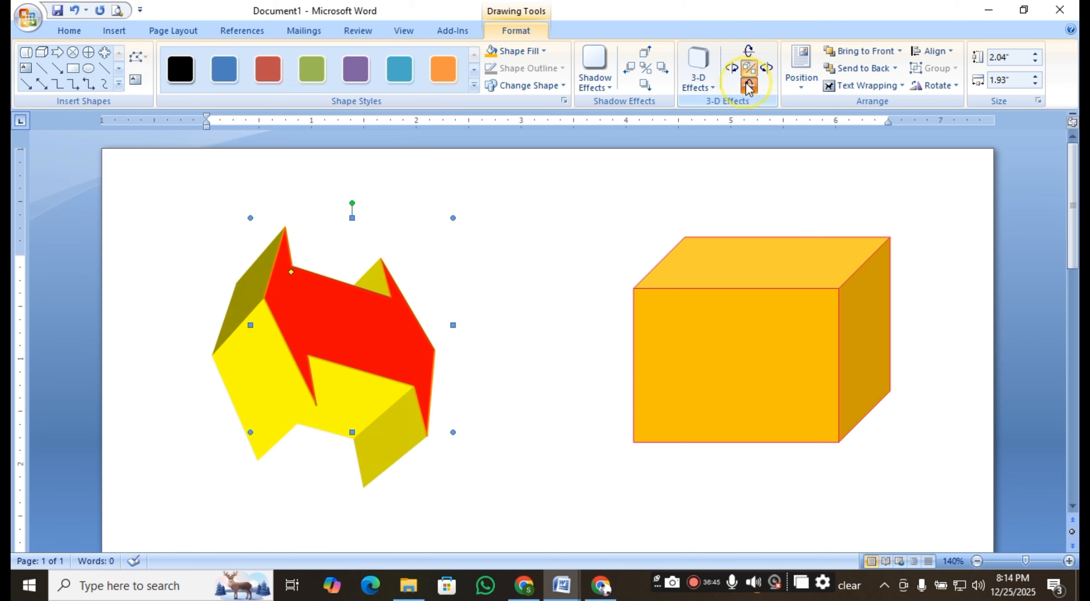
{"action": "left_click", "coordinate": [750, 86]}
{"action": "left_click", "coordinate": [749, 87]}
{"action": "left_click", "coordinate": [749, 87]}
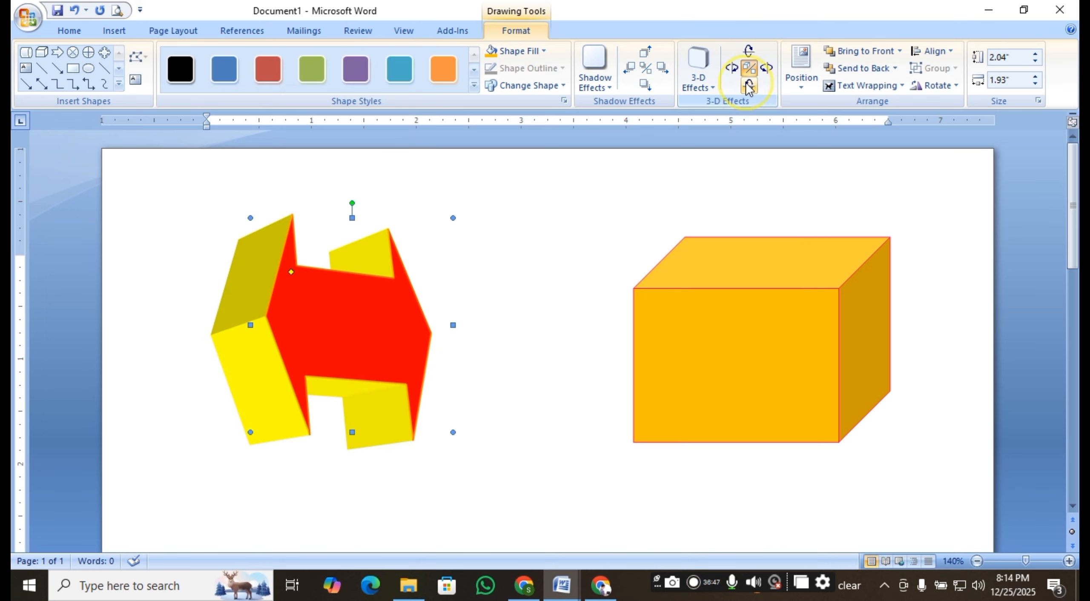
Tilt the arrow's 3-D effect left repeatedly to swing its yellow depth around to the right-hand side
{"action": "left_click", "coordinate": [731, 68]}
{"action": "left_click", "coordinate": [731, 68]}
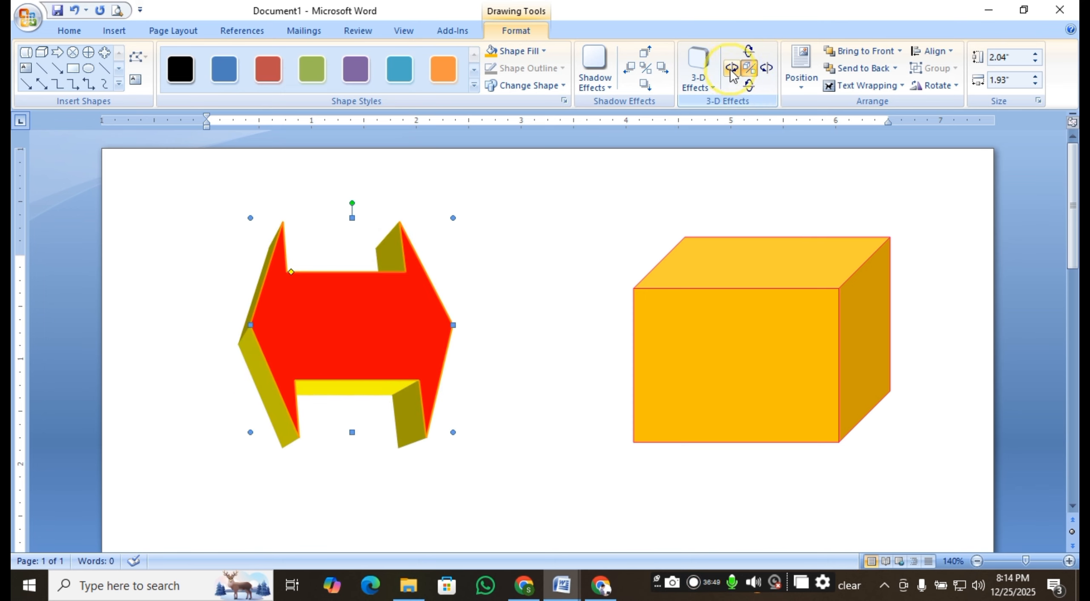
{"action": "left_click", "coordinate": [732, 69]}
{"action": "left_click", "coordinate": [731, 68]}
{"action": "left_click", "coordinate": [732, 68]}
{"action": "left_click", "coordinate": [731, 68]}
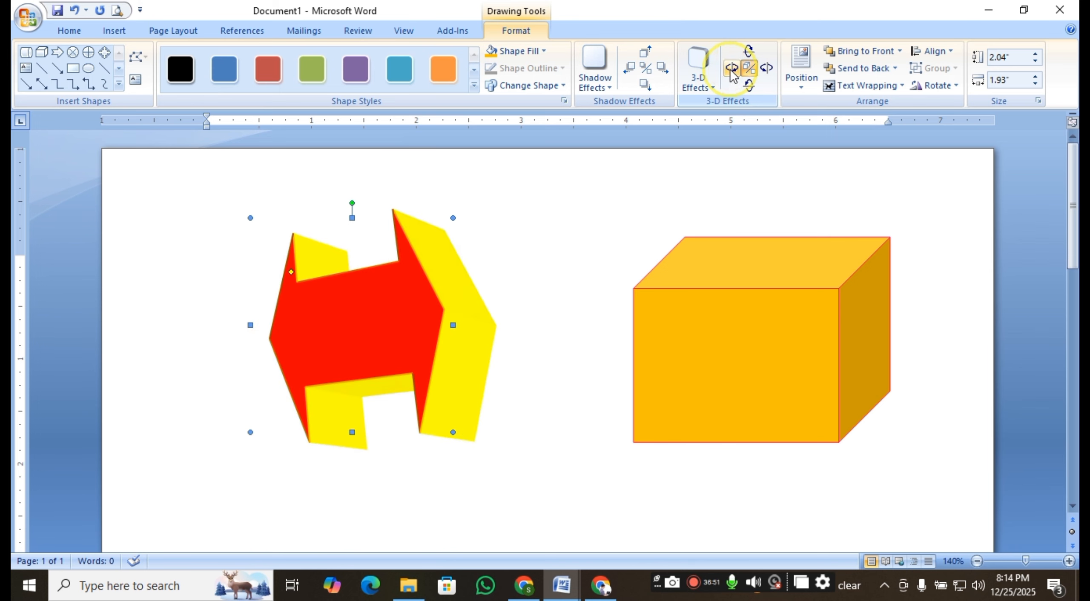
Tilt the arrow's 3-D effect further left by four increments until its red face narrows to a thin sliver
{"action": "left_click", "coordinate": [731, 68]}
{"action": "left_click", "coordinate": [732, 68]}
{"action": "left_click", "coordinate": [731, 68]}
{"action": "left_click", "coordinate": [732, 68]}
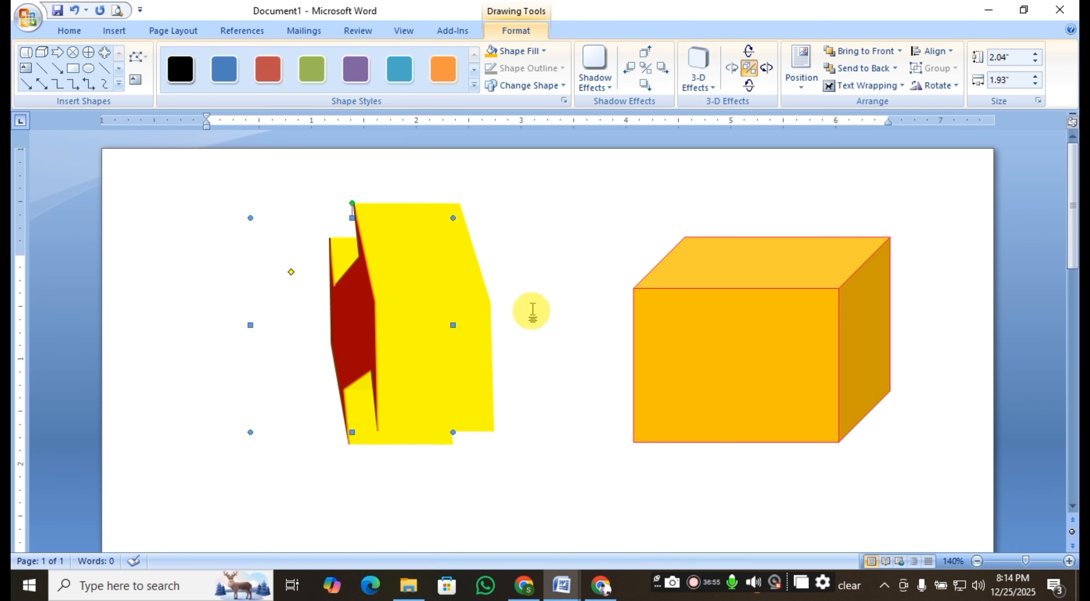
Tilt the arrow's 3-D effect right repeatedly to swing its yellow depth around to the left-hand side
{"action": "left_click", "coordinate": [768, 69]}
{"action": "left_click", "coordinate": [768, 69]}
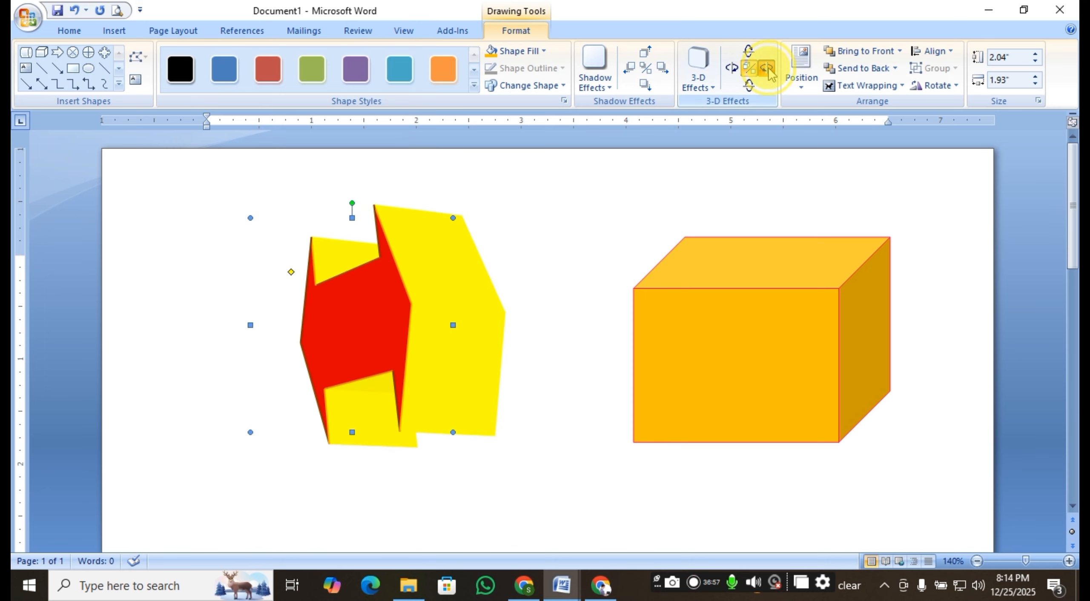
{"action": "left_click", "coordinate": [768, 69]}
{"action": "left_click", "coordinate": [768, 69]}
{"action": "left_click", "coordinate": [768, 69]}
{"action": "left_click", "coordinate": [769, 69]}
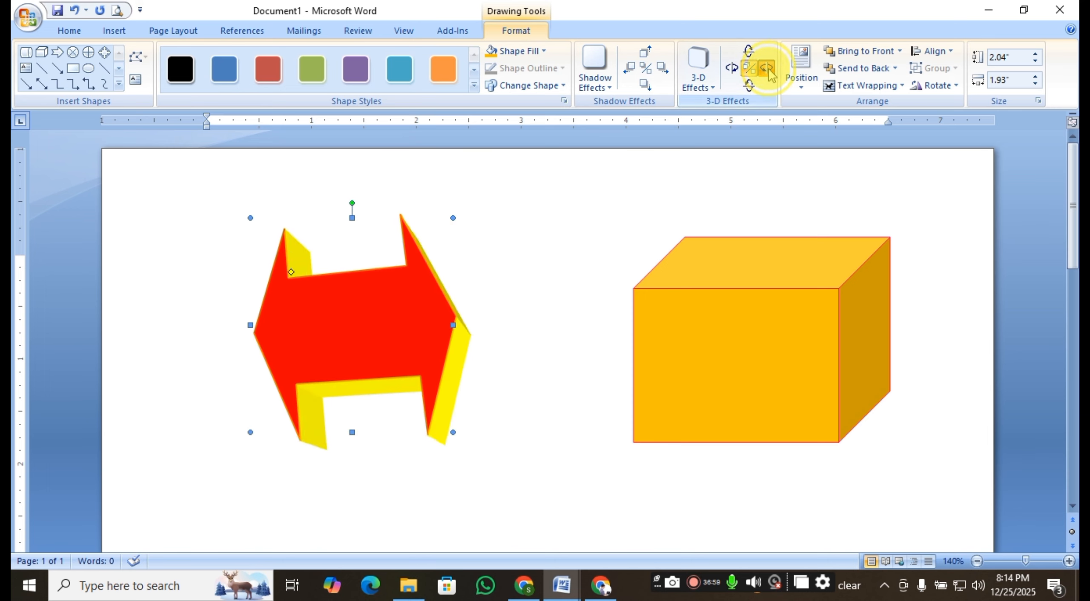
{"action": "left_click", "coordinate": [768, 69]}
{"action": "left_click", "coordinate": [769, 69]}
{"action": "left_click", "coordinate": [768, 69]}
{"action": "left_click", "coordinate": [768, 69]}
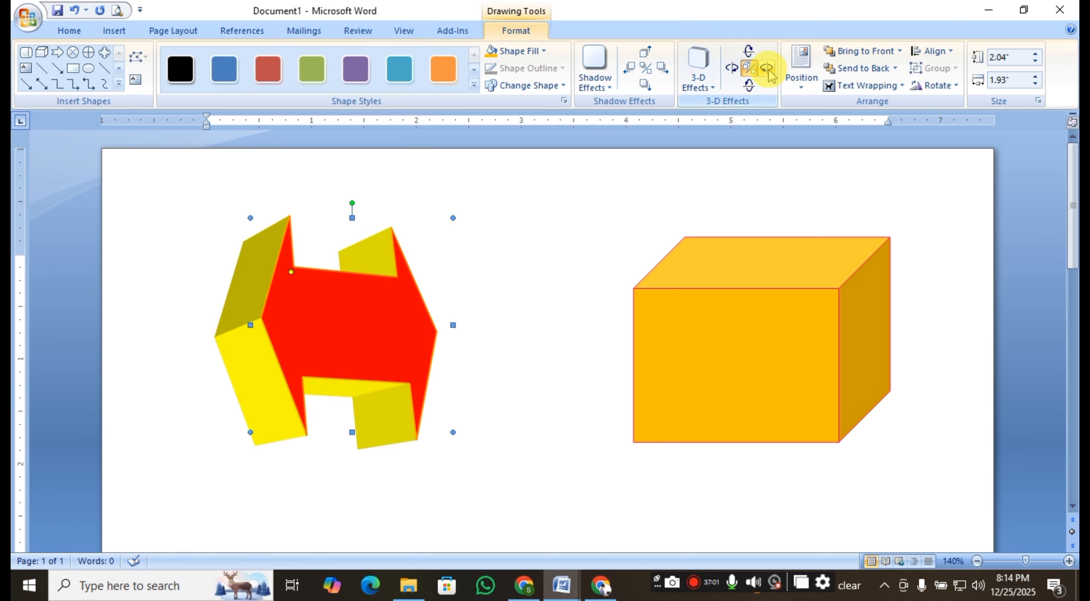
{"action": "left_click", "coordinate": [768, 69]}
{"action": "left_click", "coordinate": [768, 69]}
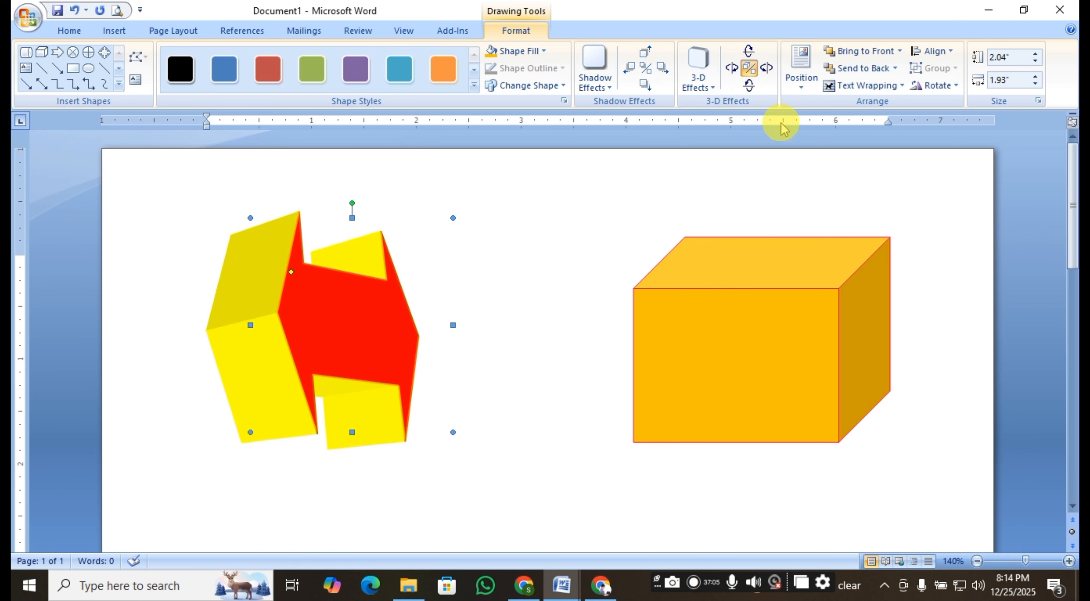
{"action": "left_click", "coordinate": [799, 86]}
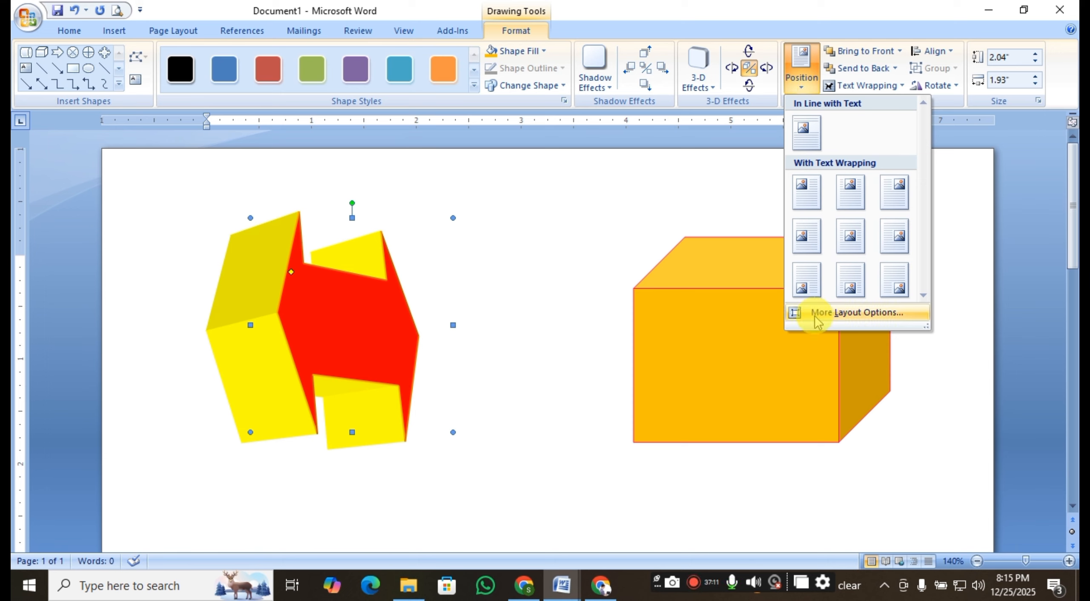
{"action": "left_click", "coordinate": [712, 383]}
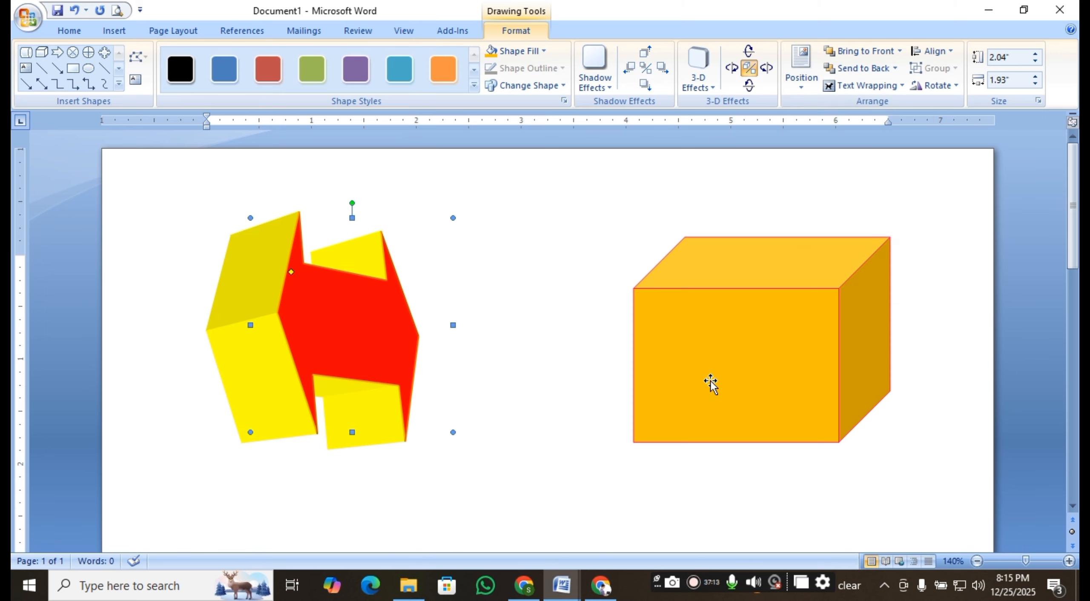
{"action": "key", "text": "Delete"}
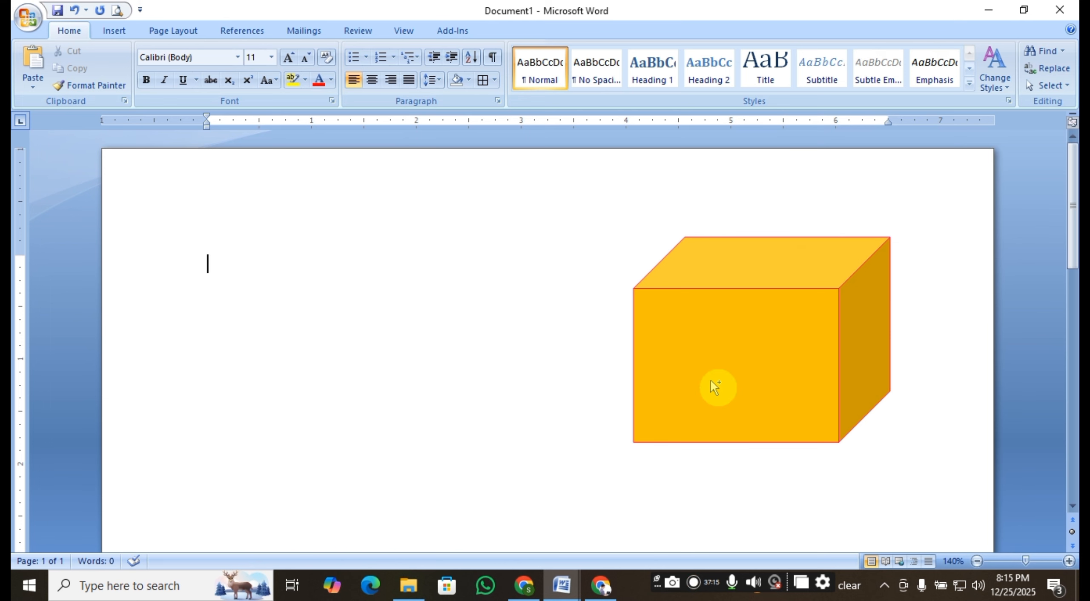
{"action": "key", "text": "ctrl+z"}
Delete the orange cube from the page
{"action": "left_click", "coordinate": [752, 344]}
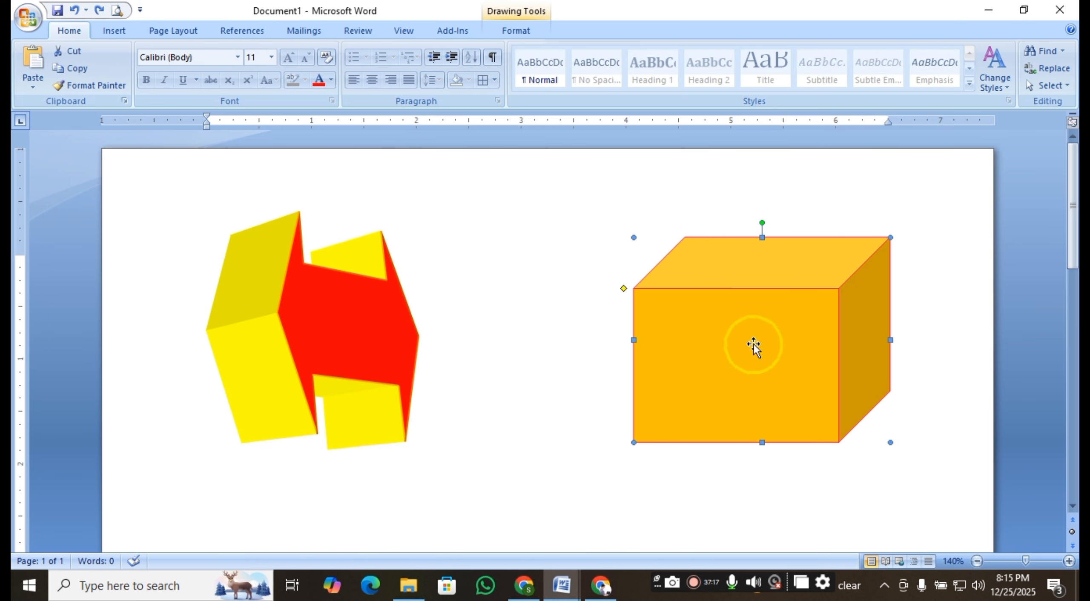
{"action": "key", "text": "Delete"}
{"action": "scroll", "coordinate": [633, 324], "scroll_direction": "down", "scroll_amount": 10}
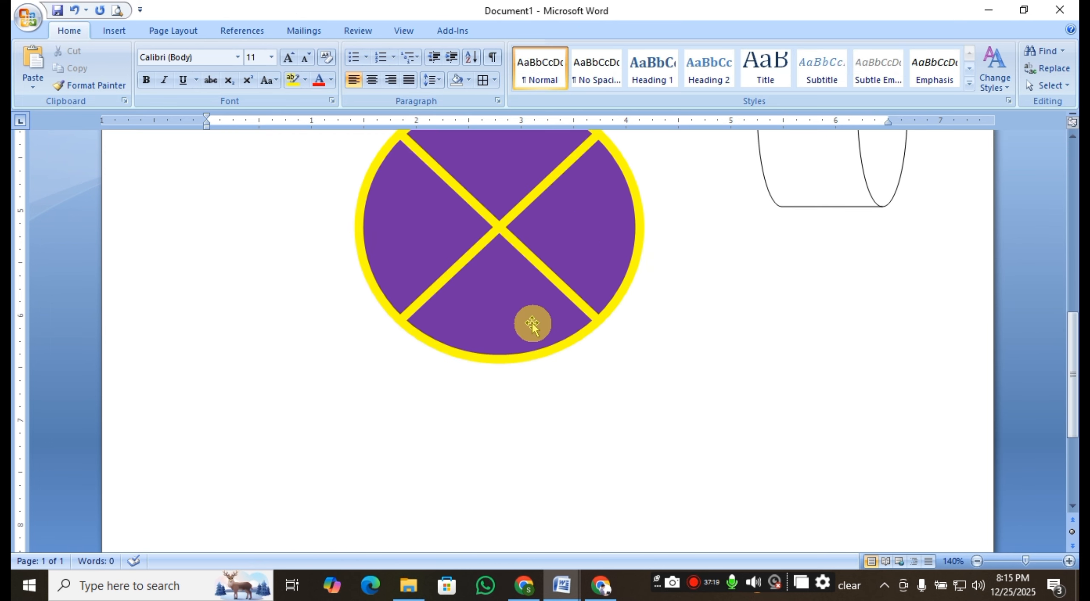
{"action": "scroll", "coordinate": [532, 322], "scroll_direction": "up", "scroll_amount": 3}
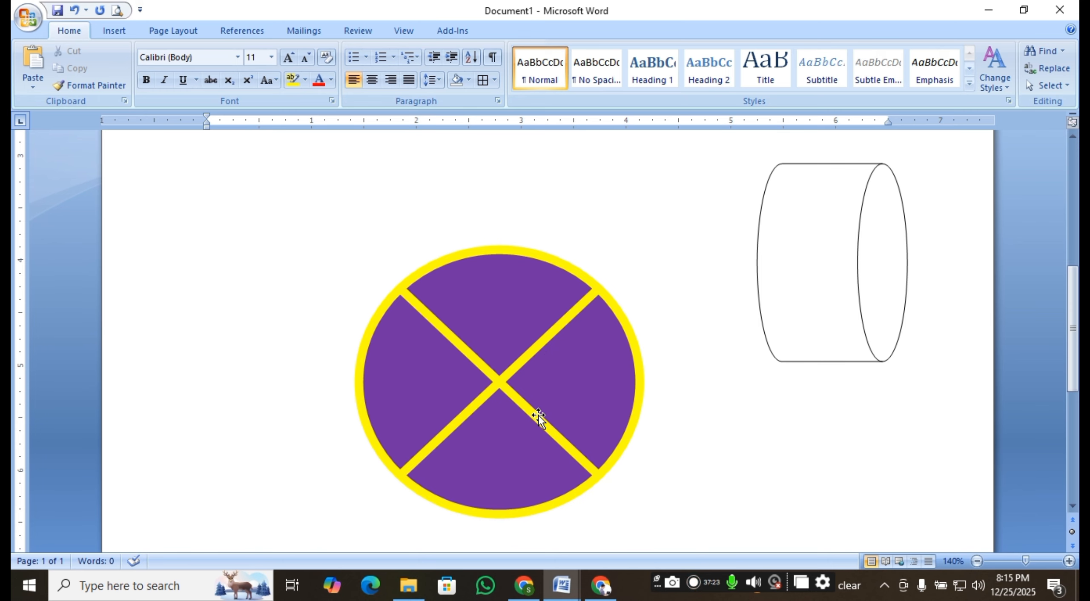
Create a new blank document and zoom it out to 50% so the whole page fits
{"action": "key", "text": "ctrl+n"}
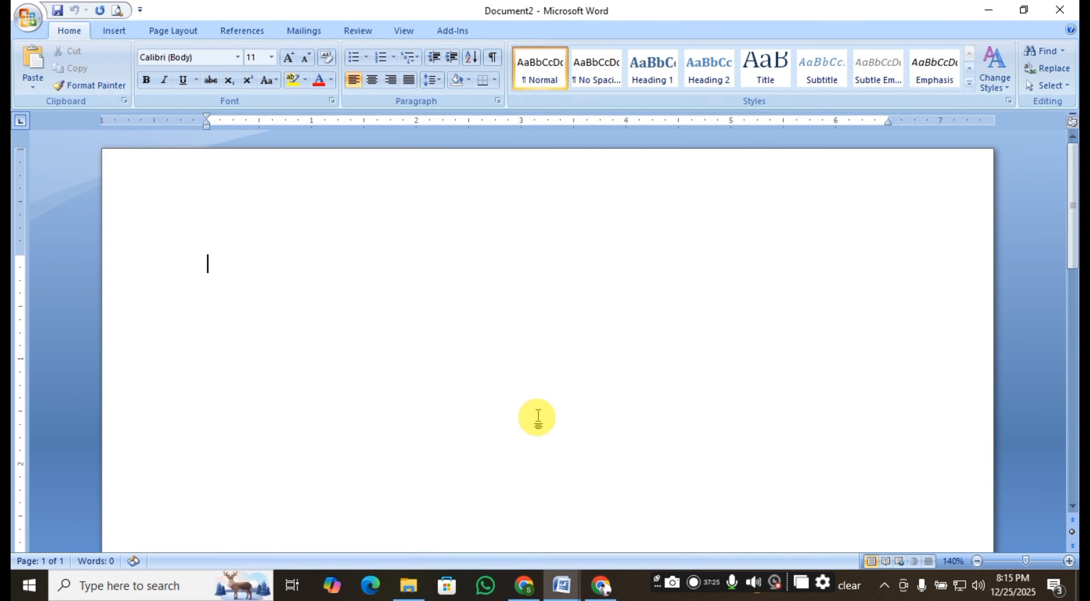
{"action": "left_click", "coordinate": [978, 566]}
{"action": "left_click", "coordinate": [977, 567]}
{"action": "left_click", "coordinate": [978, 566]}
{"action": "left_click", "coordinate": [978, 567]}
{"action": "left_click", "coordinate": [978, 566]}
{"action": "left_click", "coordinate": [978, 566]}
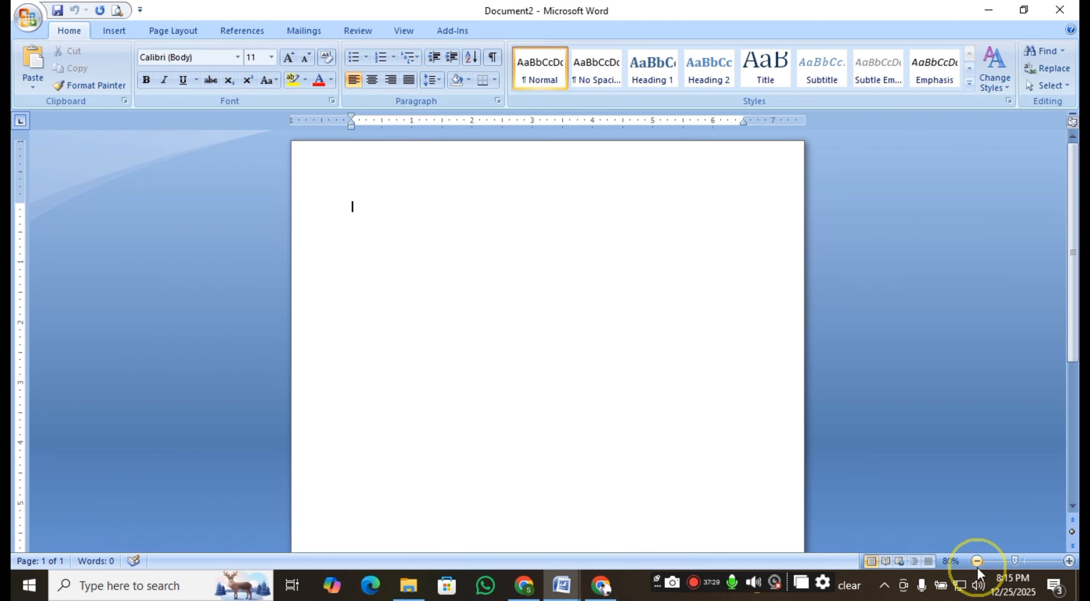
{"action": "left_click", "coordinate": [977, 567]}
{"action": "scroll", "coordinate": [633, 414], "scroll_direction": "down", "scroll_amount": 5}
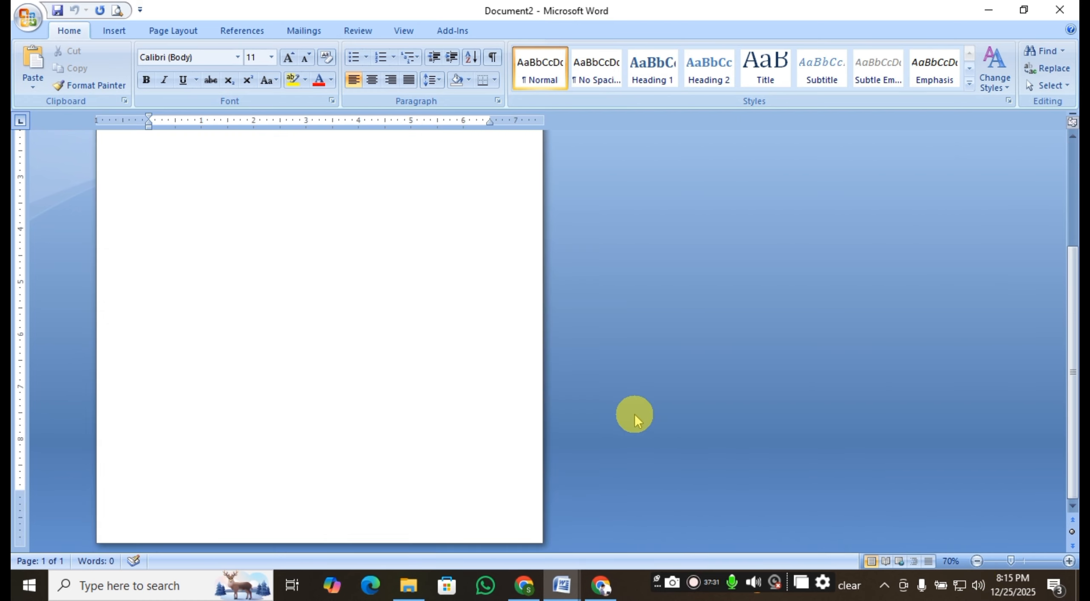
{"action": "scroll", "coordinate": [605, 396], "scroll_direction": "up", "scroll_amount": 5}
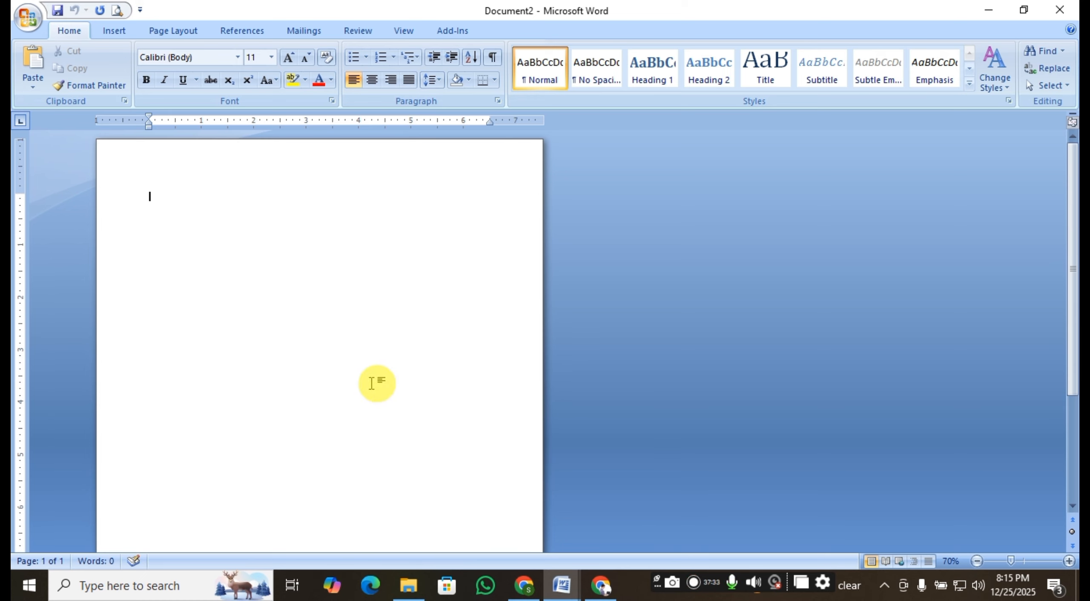
{"action": "scroll", "coordinate": [372, 383], "scroll_direction": "down", "scroll_amount": 2}
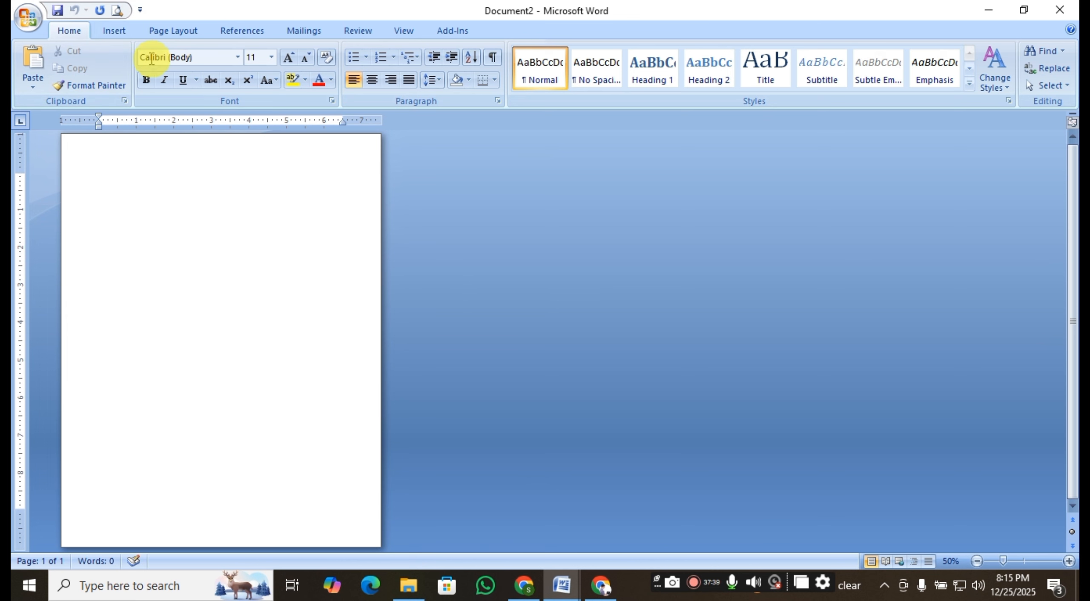
Draw a rectangle covering nearly the whole page, about 10.71" high and 8.52" wide
{"action": "left_click", "coordinate": [113, 31]}
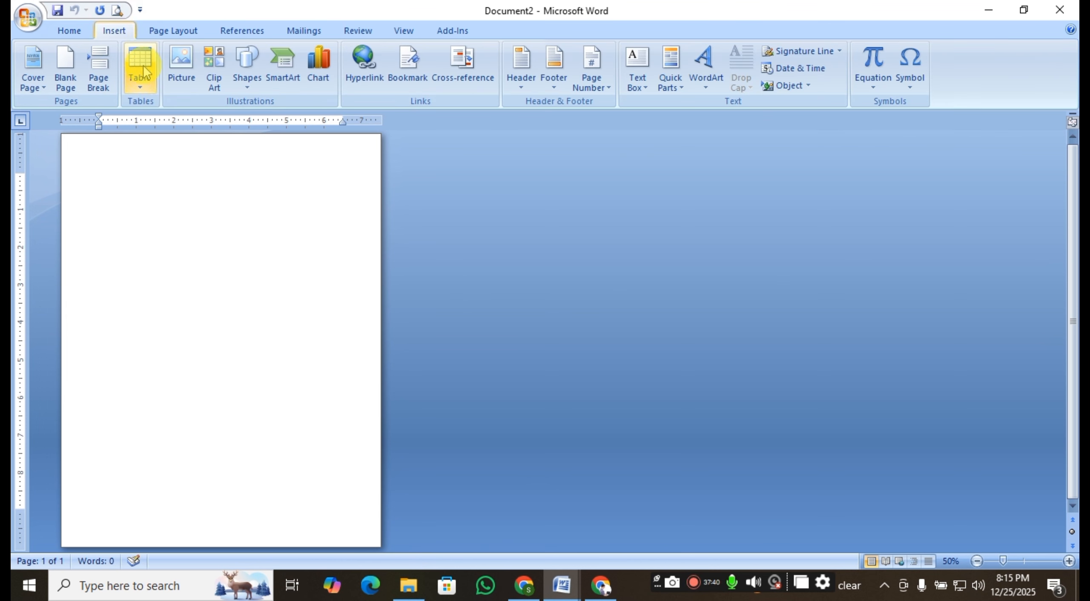
{"action": "left_click", "coordinate": [246, 68]}
{"action": "left_click", "coordinate": [381, 120]}
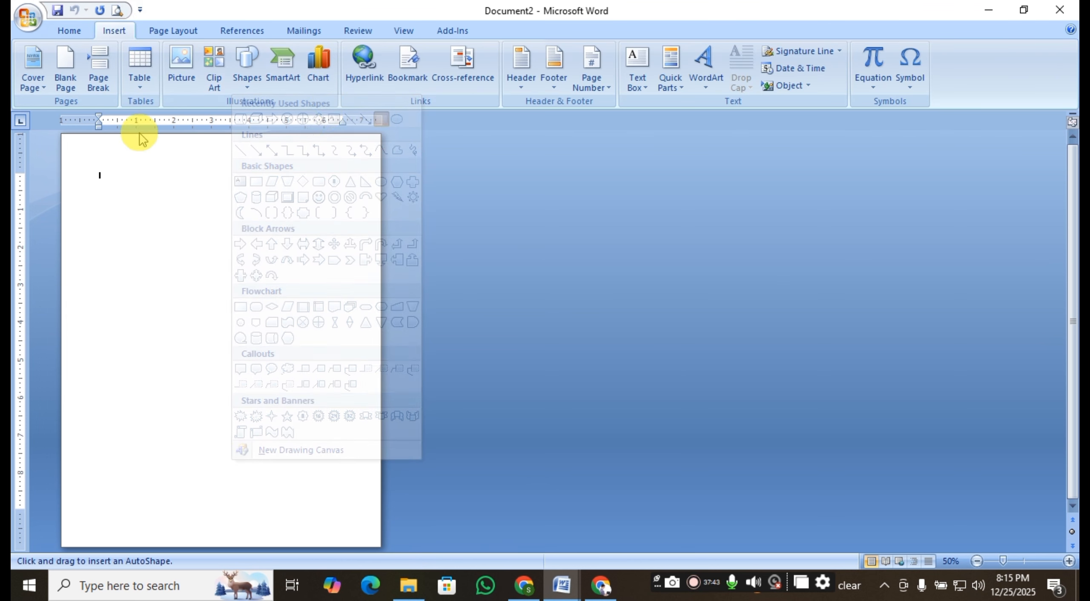
{"action": "mouse_move", "coordinate": [63, 138]}
{"action": "left_mouse_down"}
{"action": "mouse_move", "coordinate": [347, 164]}
{"action": "mouse_move", "coordinate": [389, 321]}
{"action": "mouse_move", "coordinate": [360, 492]}
{"action": "mouse_move", "coordinate": [373, 558]}
{"action": "mouse_move", "coordinate": [377, 520]}
{"action": "mouse_move", "coordinate": [380, 537]}
{"action": "left_mouse_up"}
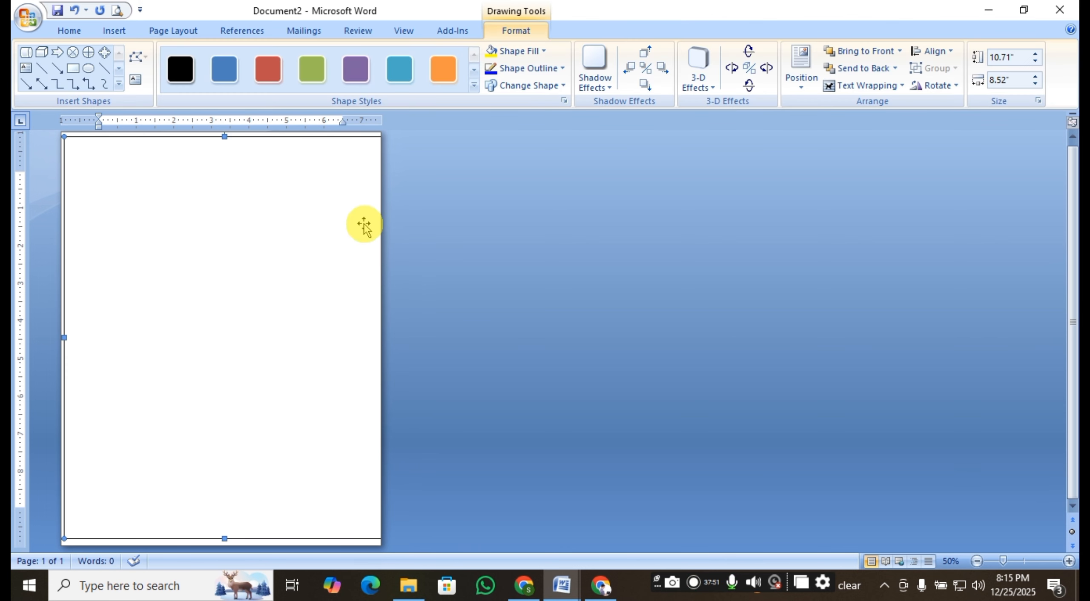
Draw a page-wide rectangular strip about 0.56" high along the page's upper edge and another about 0.35" high across the middle
{"action": "left_click", "coordinate": [73, 69]}
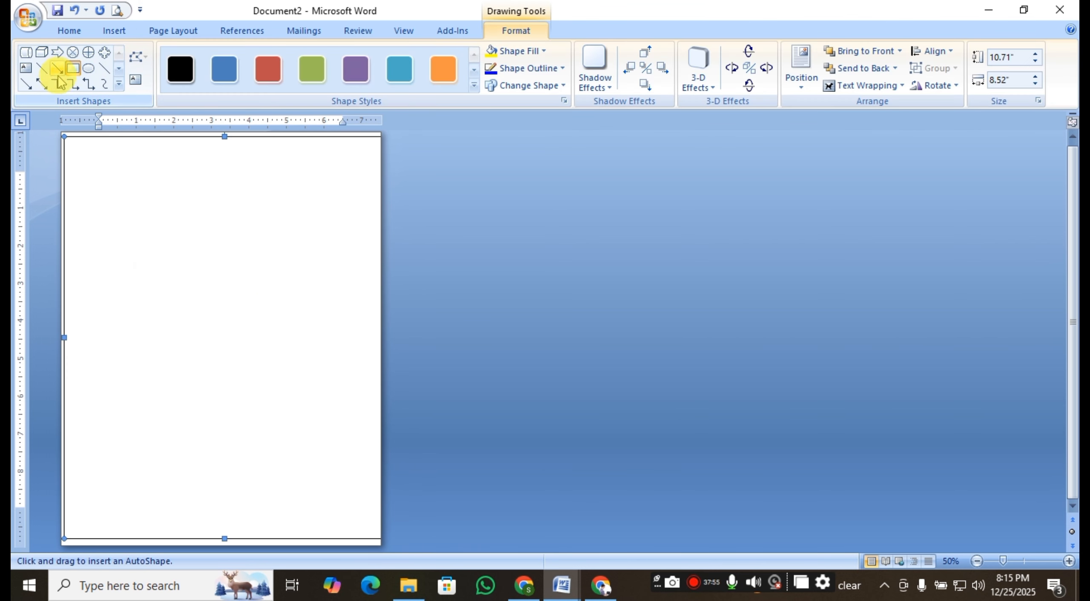
{"action": "left_click_drag", "start_coordinate": [61, 139], "coordinate": [381, 162]}
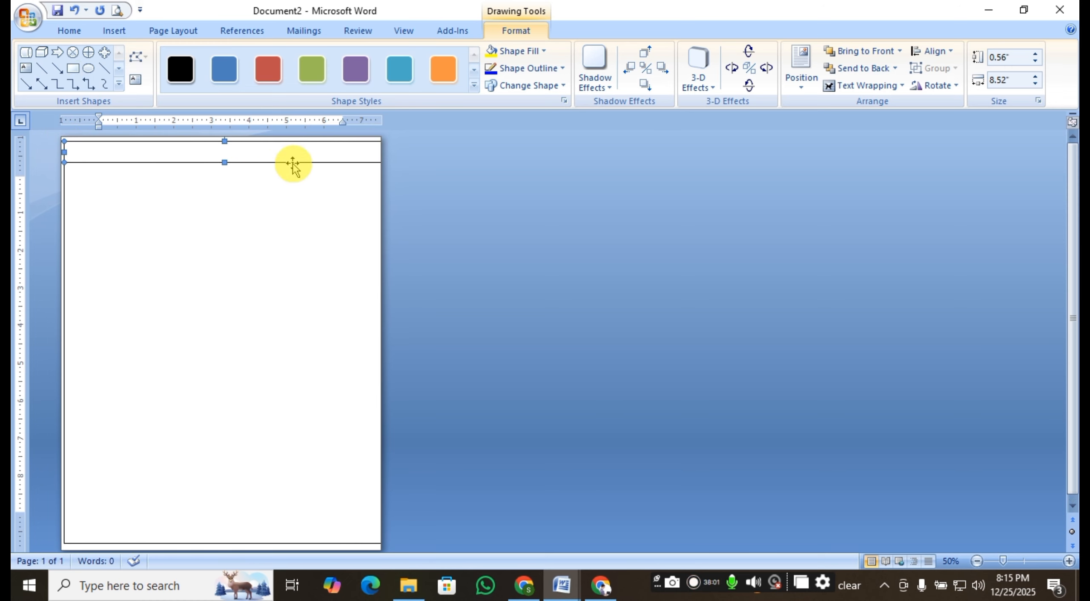
{"action": "left_click", "coordinate": [71, 73]}
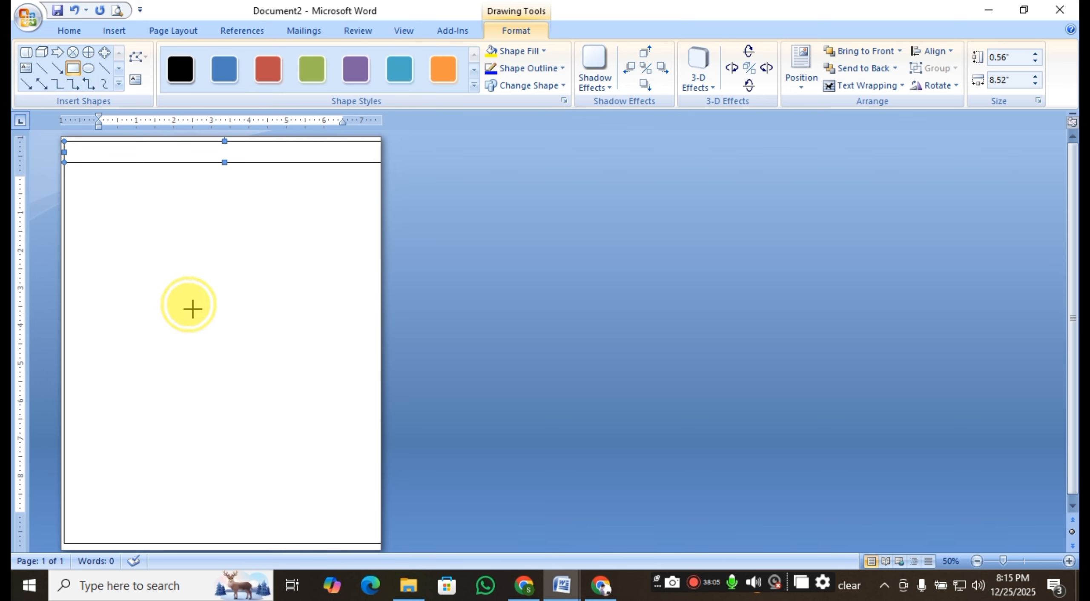
{"action": "left_click_drag", "start_coordinate": [323, 331], "coordinate": [378, 315]}
Draw a strip about 0.44" high near the page's lower edge and an upright rectangle about 1" by 0.54" in the upper-left corner
{"action": "left_click", "coordinate": [73, 68]}
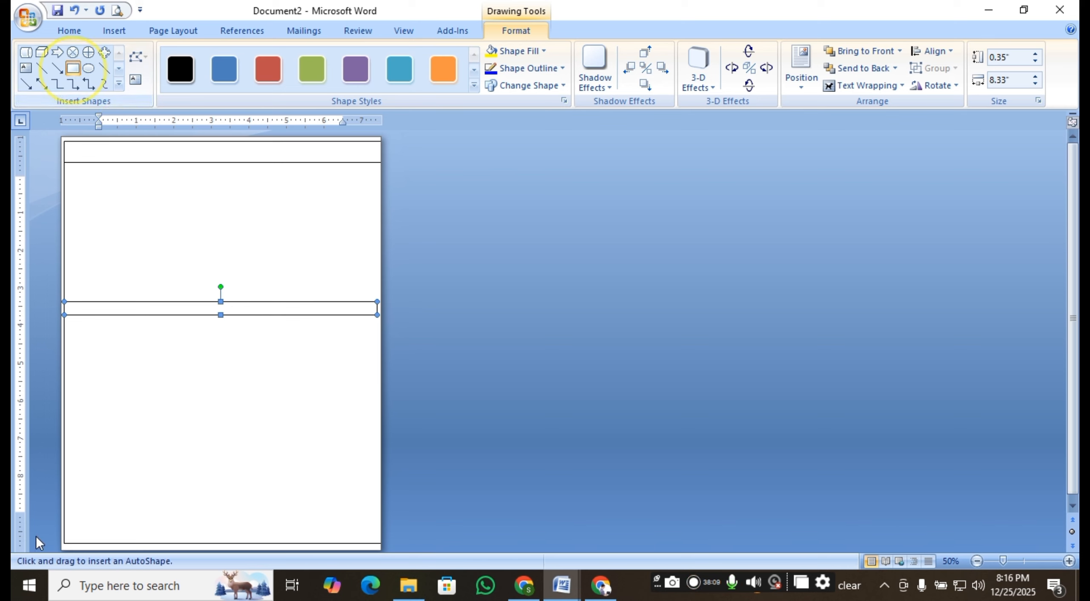
{"action": "left_click_drag", "start_coordinate": [60, 517], "coordinate": [380, 535]}
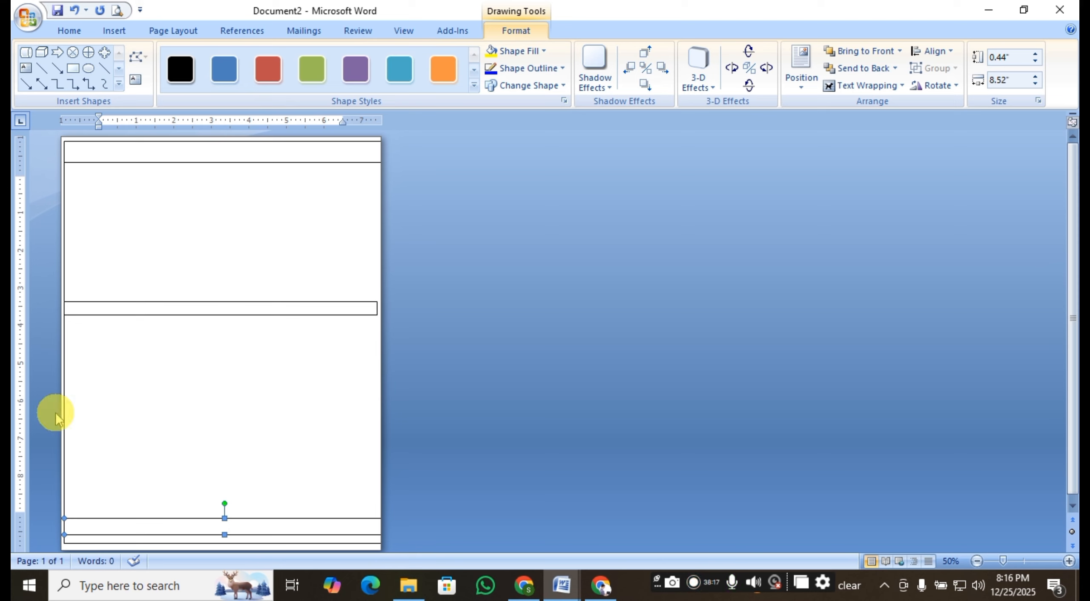
{"action": "left_click", "coordinate": [75, 70]}
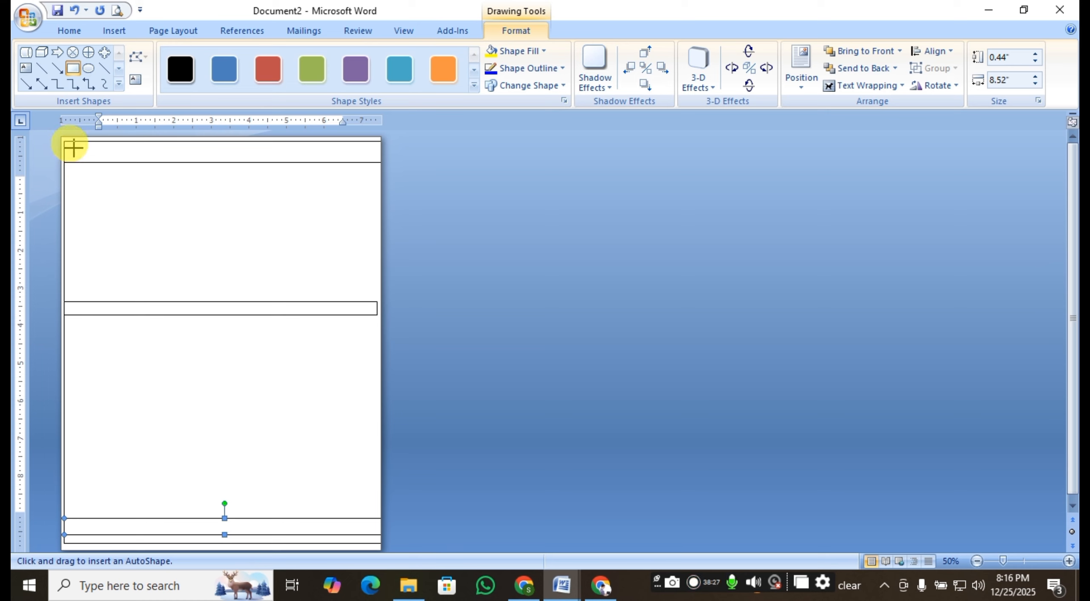
{"action": "left_click_drag", "start_coordinate": [74, 146], "coordinate": [94, 184]}
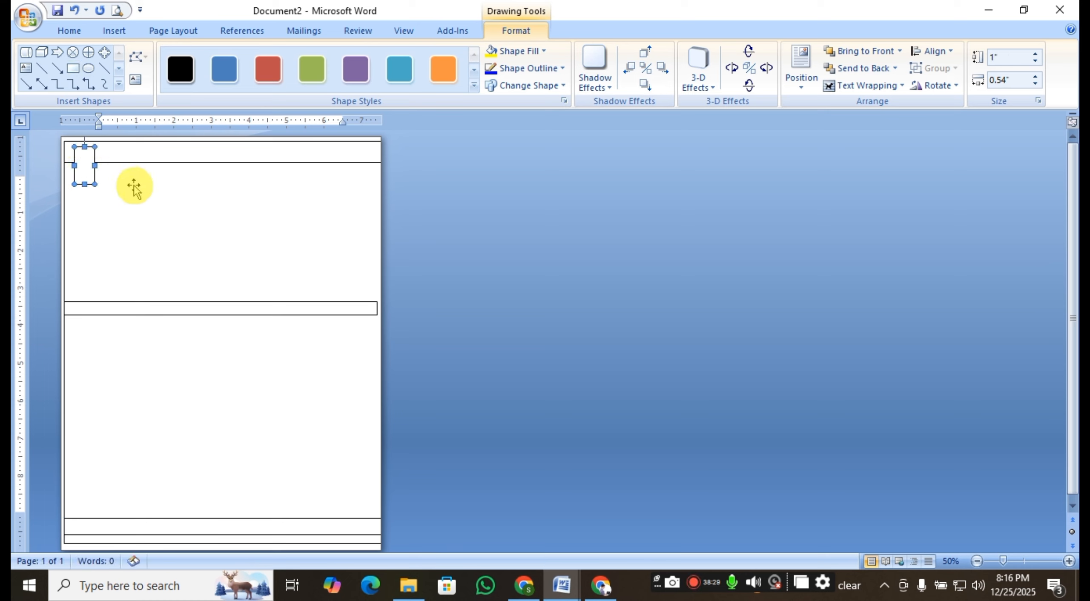
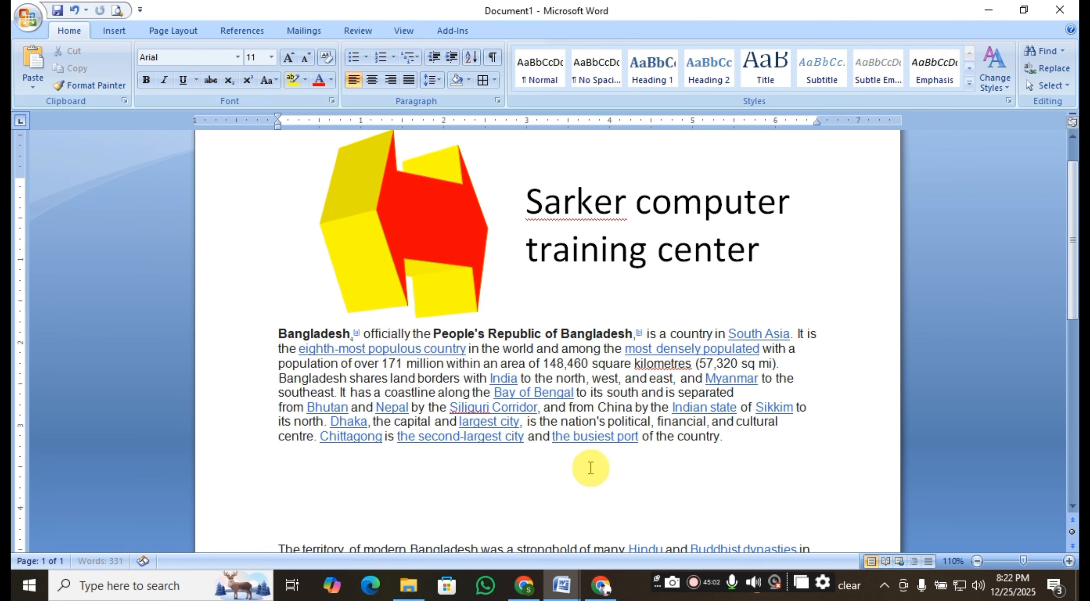
Try moving the 3-D arrow from beside the heading down between the first two paragraphs, and undo the move
{"action": "left_click", "coordinate": [408, 206]}
{"action": "left_click_drag", "start_coordinate": [463, 470], "coordinate": [470, 469]}
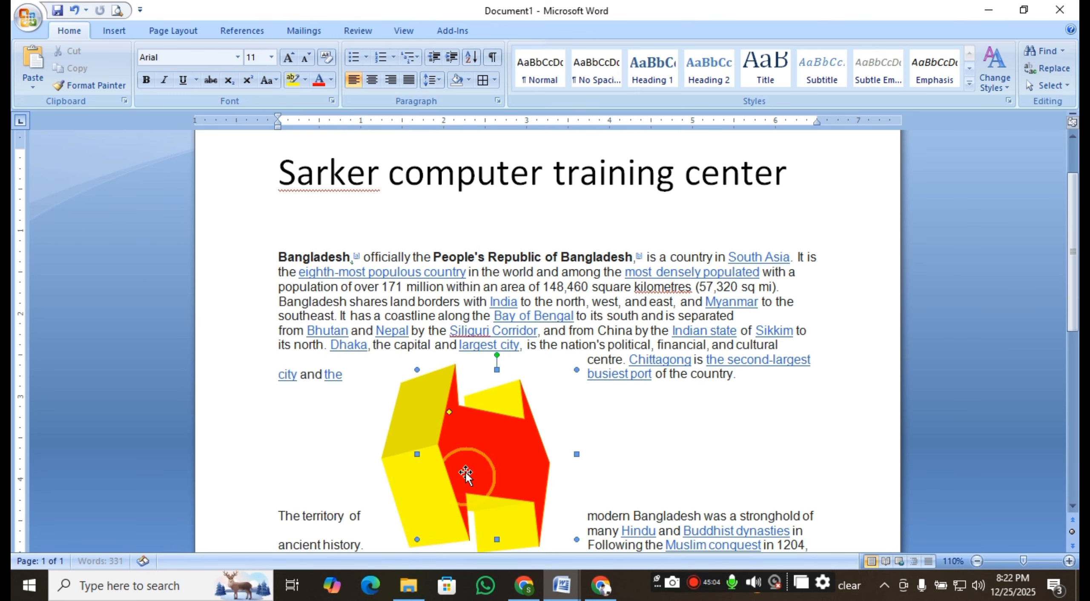
{"action": "scroll", "coordinate": [579, 402], "scroll_direction": "down", "scroll_amount": 2}
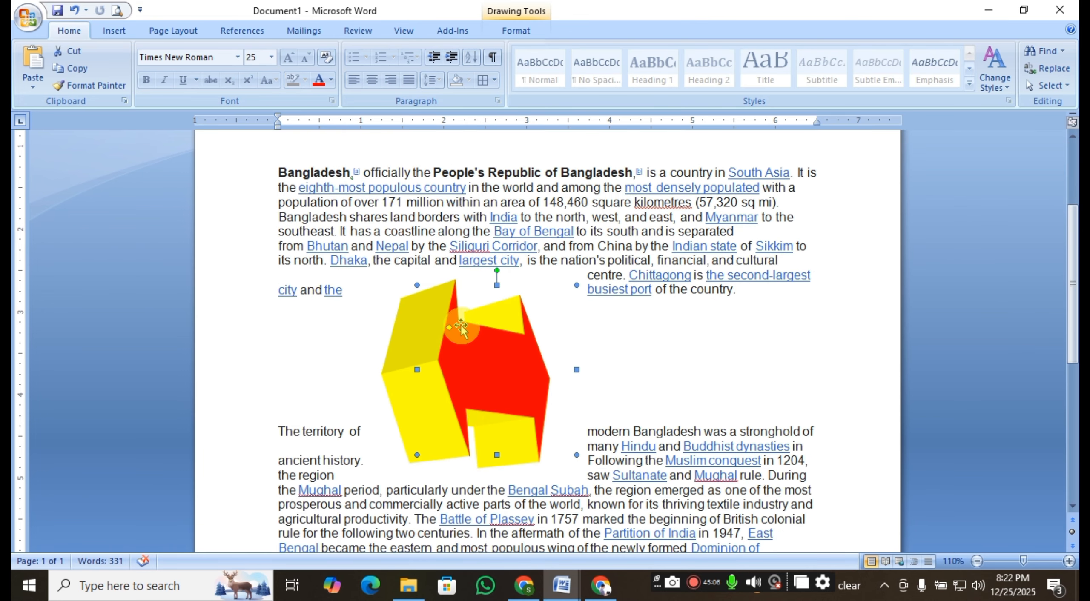
{"action": "key", "text": "ctrl+z"}
{"action": "left_click", "coordinate": [530, 385]}
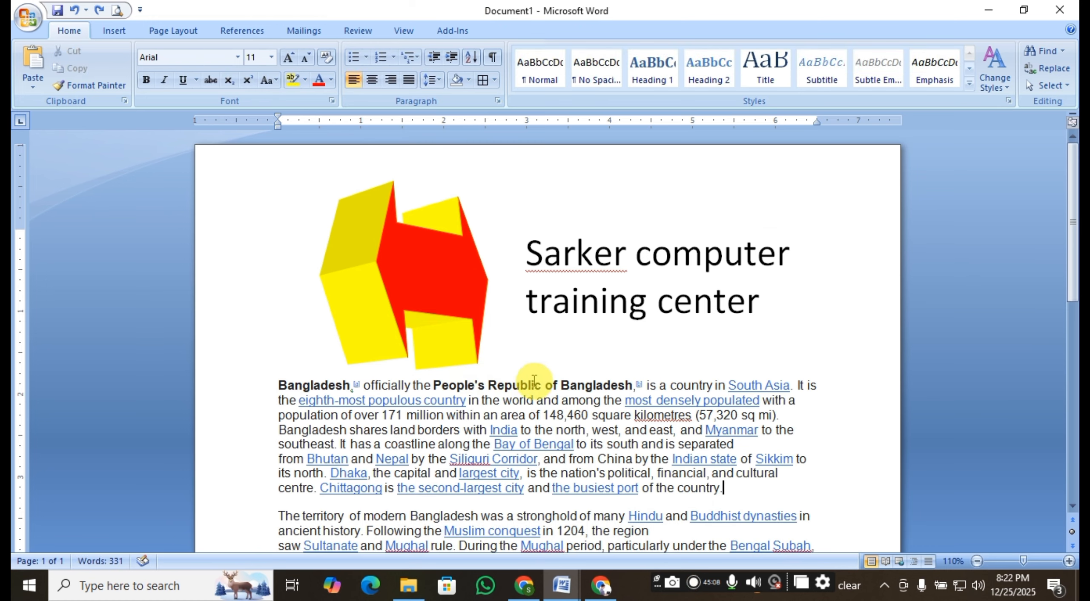
{"action": "scroll", "coordinate": [537, 378], "scroll_direction": "down", "scroll_amount": 1}
{"action": "scroll", "coordinate": [536, 379], "scroll_direction": "up", "scroll_amount": 1}
Set the 3-D arrow's text wrapping to Square
{"action": "left_click", "coordinate": [438, 297]}
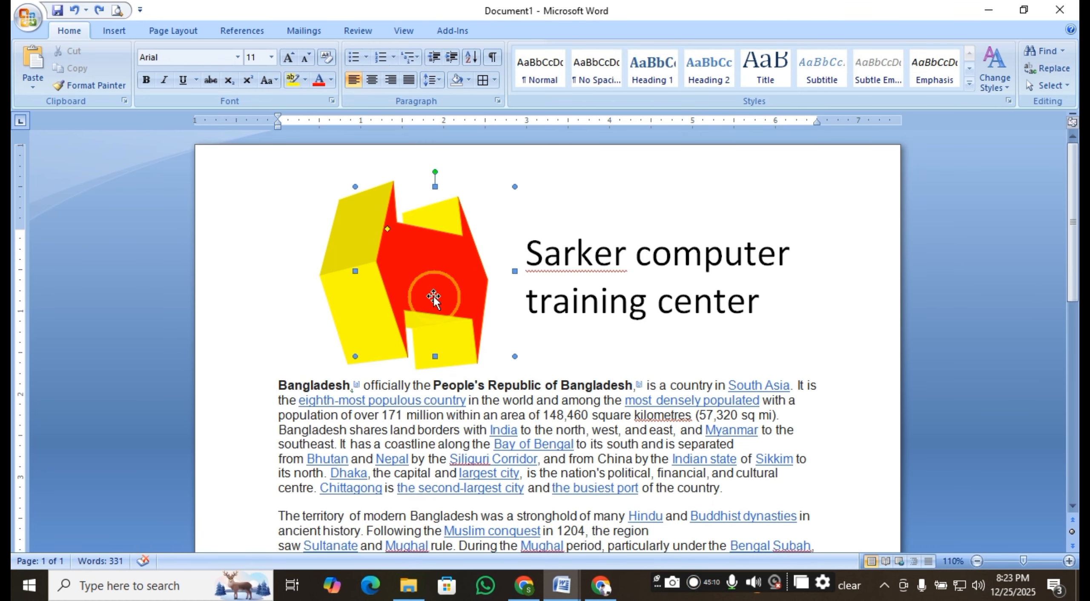
{"action": "double_click", "coordinate": [415, 281]}
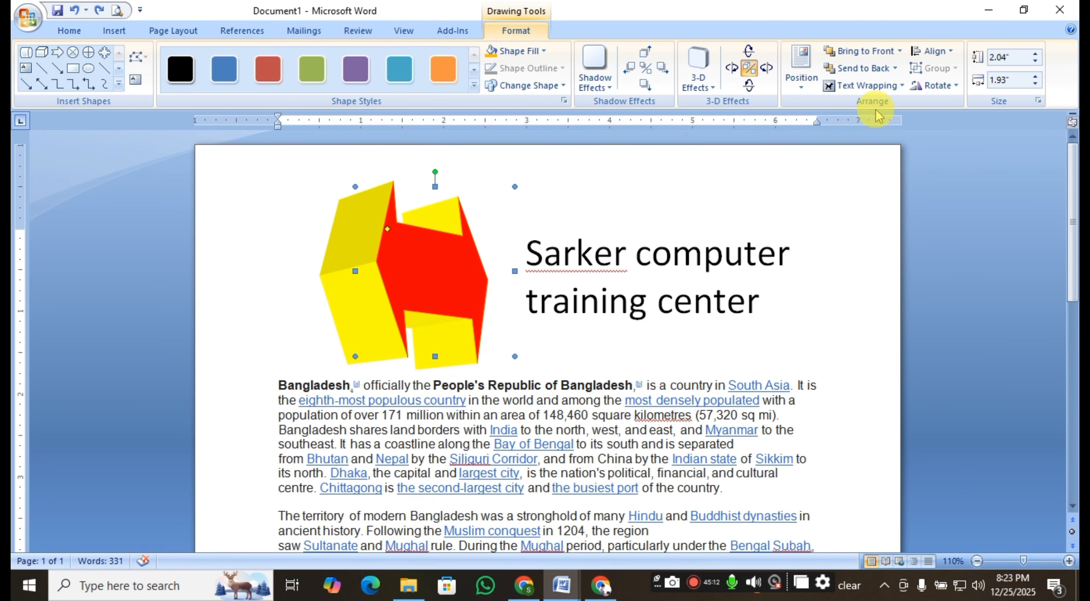
{"action": "left_click", "coordinate": [878, 87]}
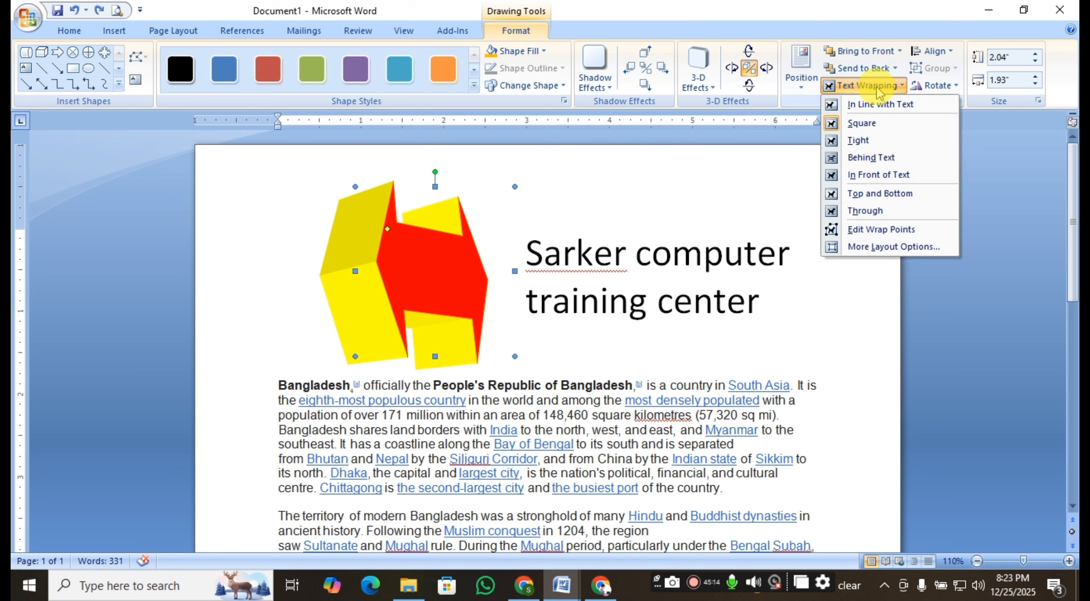
{"action": "left_click", "coordinate": [862, 123]}
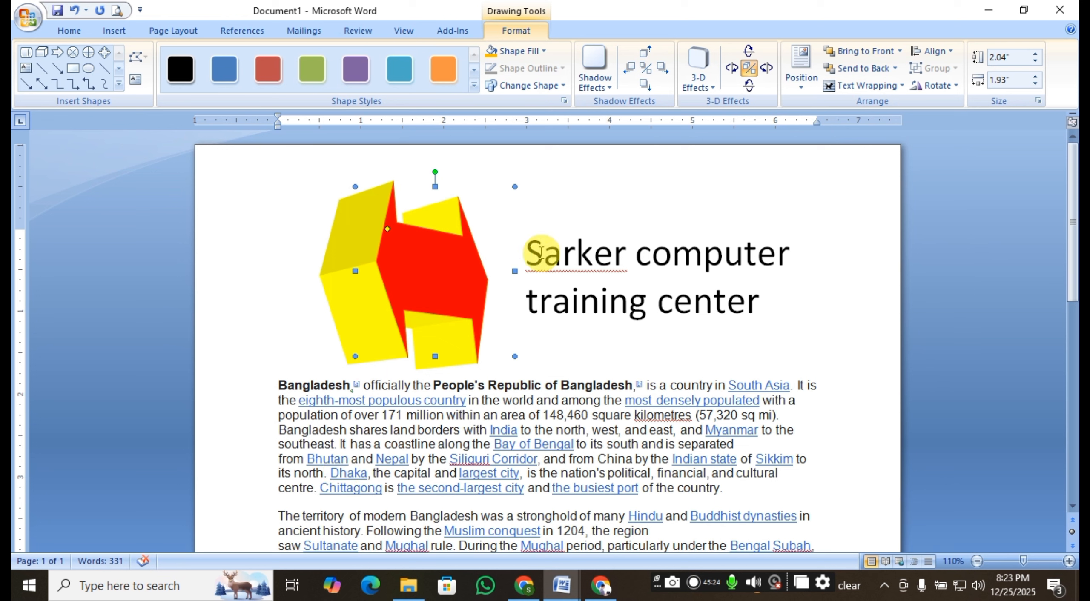
{"action": "left_click_drag", "start_coordinate": [539, 252], "coordinate": [735, 298]}
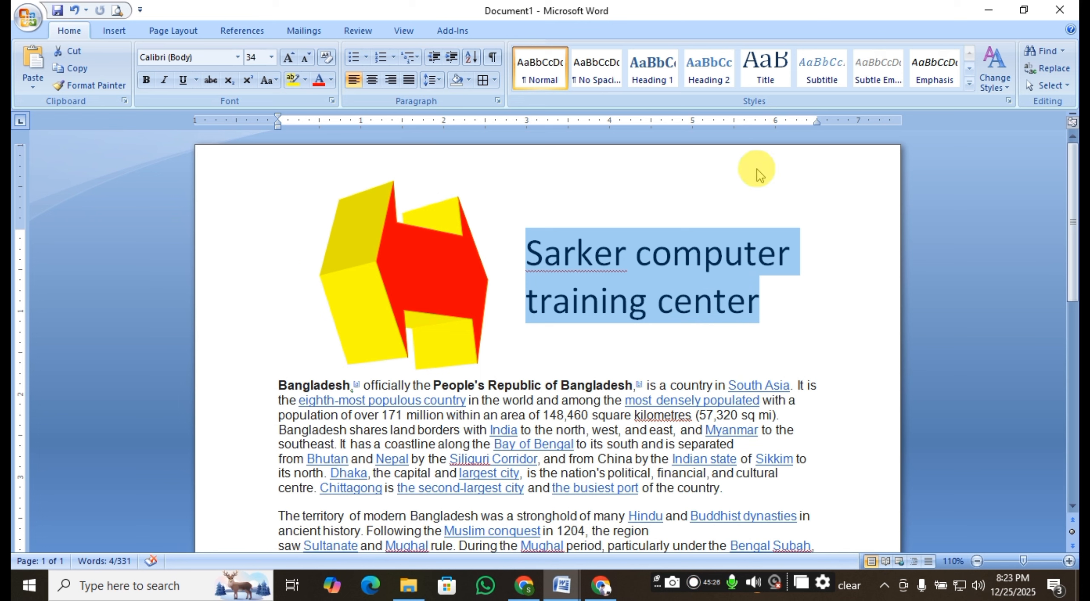
{"action": "left_click", "coordinate": [533, 253]}
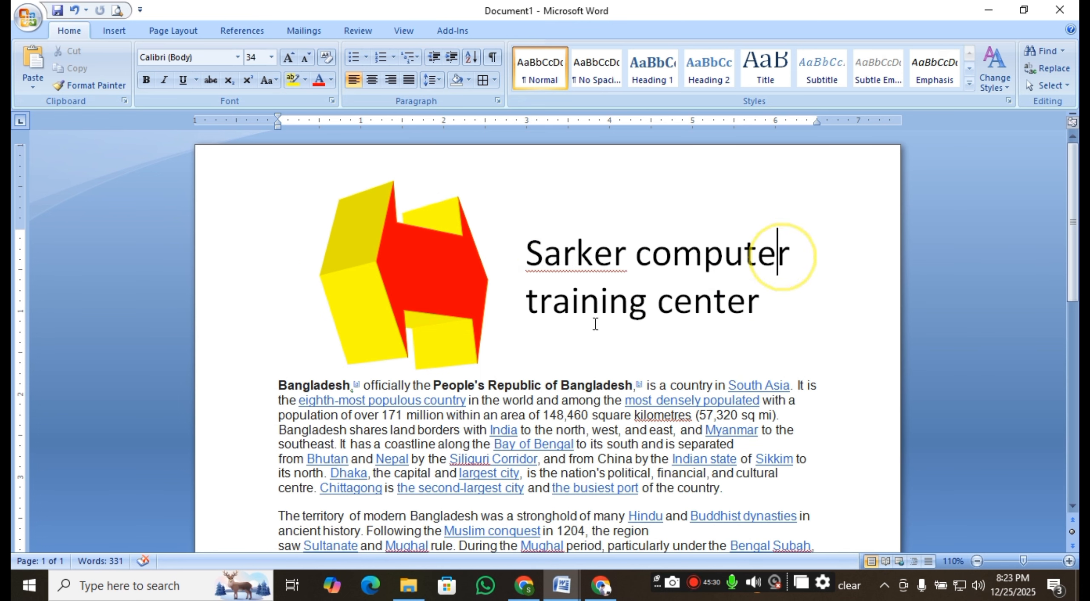
{"action": "left_click", "coordinate": [580, 300]}
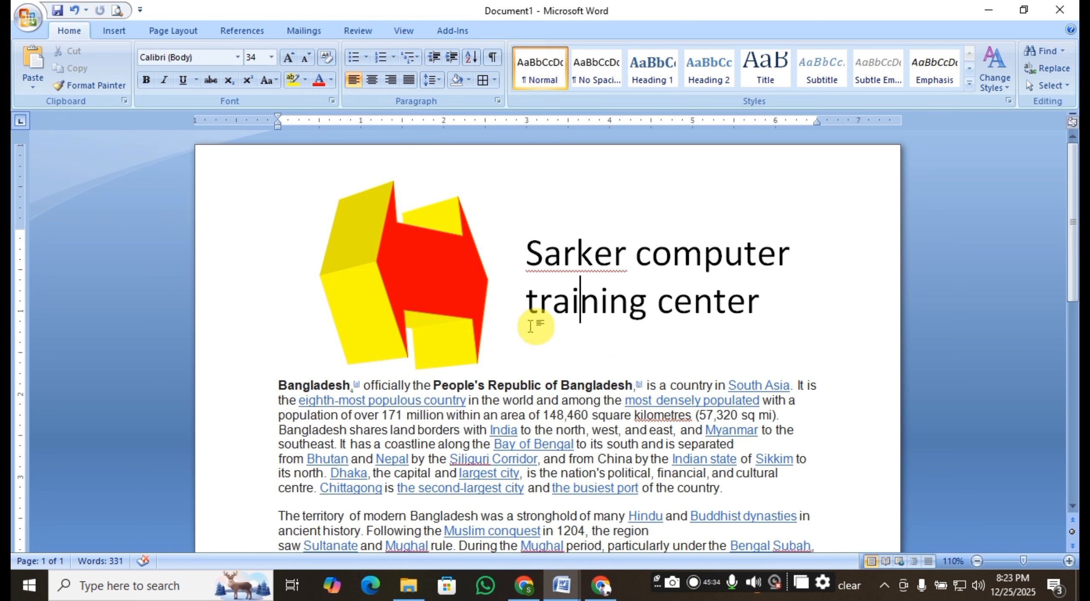
{"action": "scroll", "coordinate": [536, 311], "scroll_direction": "down", "scroll_amount": 1}
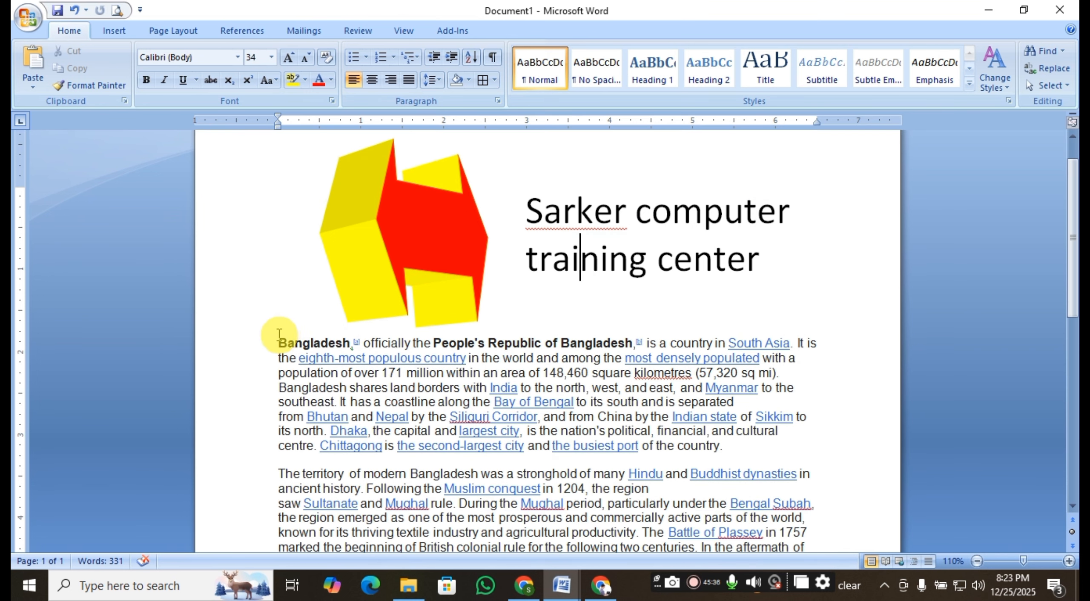
{"action": "left_click_drag", "start_coordinate": [279, 336], "coordinate": [733, 471]}
{"action": "scroll", "coordinate": [596, 357], "scroll_direction": "up", "scroll_amount": 2}
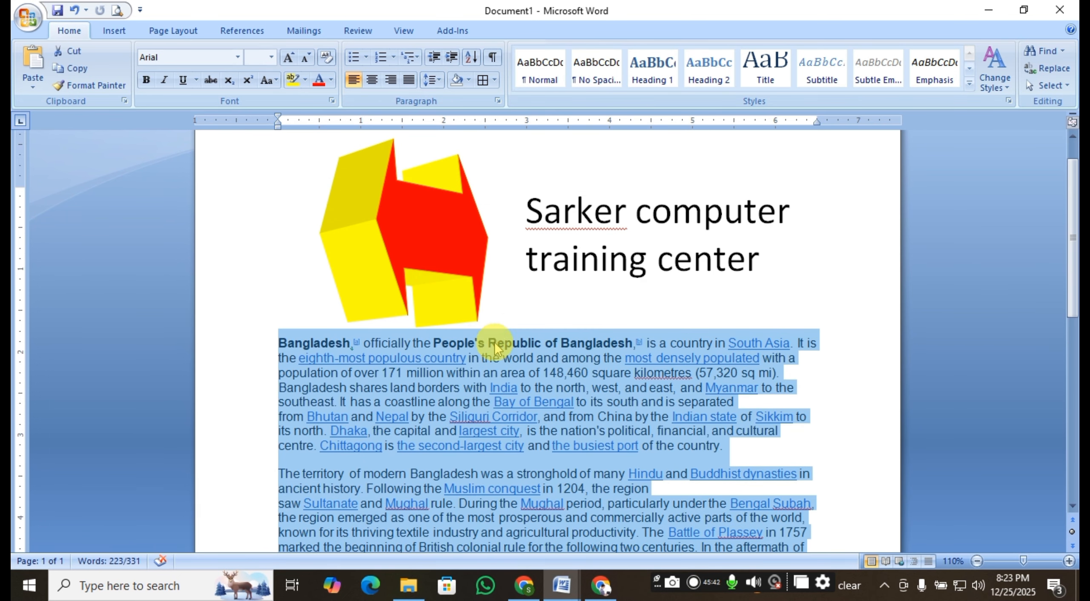
{"action": "left_click", "coordinate": [565, 291]}
Move the 3-D arrow down between the first two body paragraphs and set its text wrapping to In Front of Text
{"action": "mouse_move", "coordinate": [409, 225]}
{"action": "left_mouse_down"}
{"action": "mouse_move", "coordinate": [487, 370]}
{"action": "mouse_move", "coordinate": [516, 467]}
{"action": "left_mouse_up"}
{"action": "scroll", "coordinate": [533, 448], "scroll_direction": "down", "scroll_amount": 2}
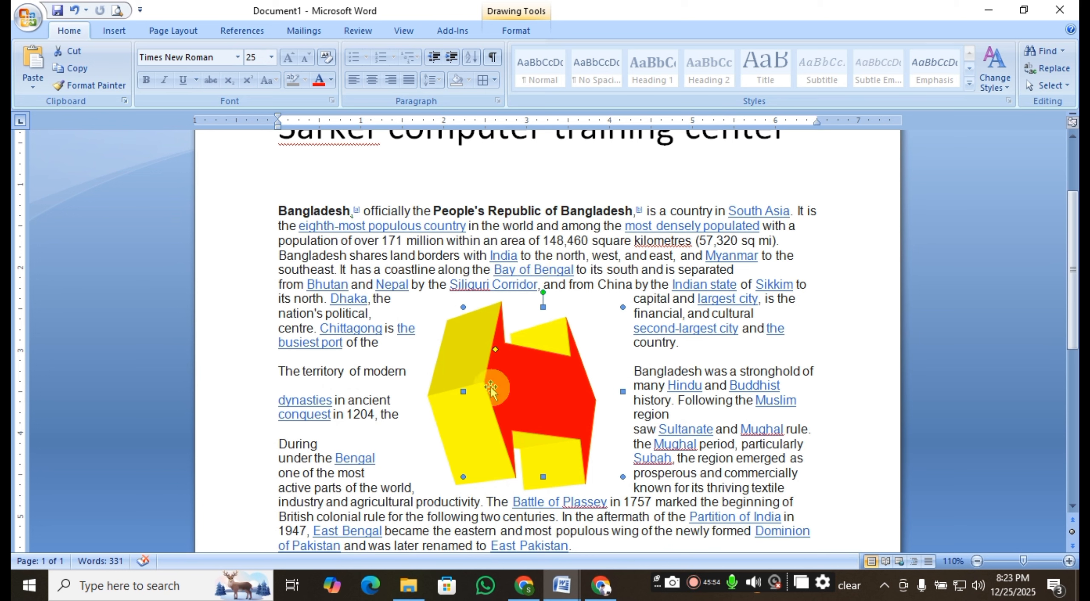
{"action": "double_click", "coordinate": [502, 379]}
{"action": "left_click", "coordinate": [847, 86]}
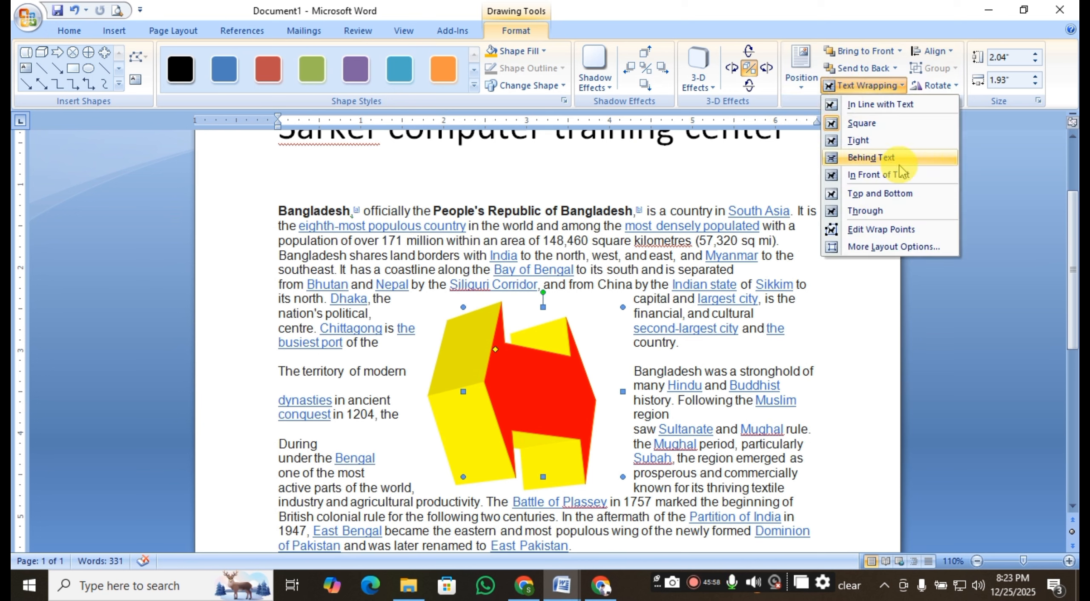
{"action": "left_click", "coordinate": [909, 177]}
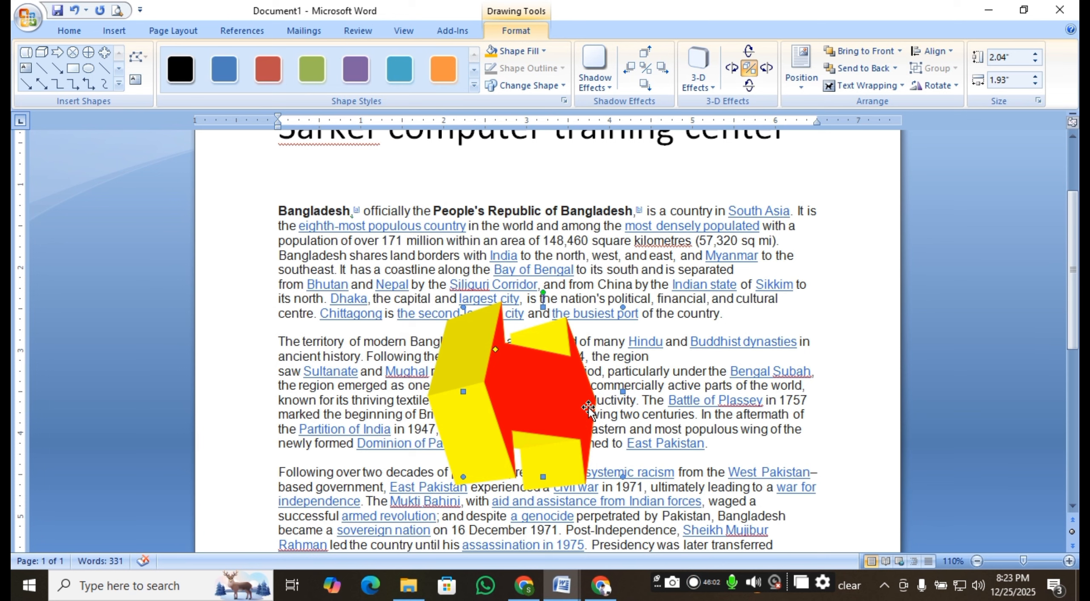
Set the 3-D arrow's text wrapping to Behind Text
{"action": "left_click", "coordinate": [879, 87]}
{"action": "left_click", "coordinate": [861, 160]}
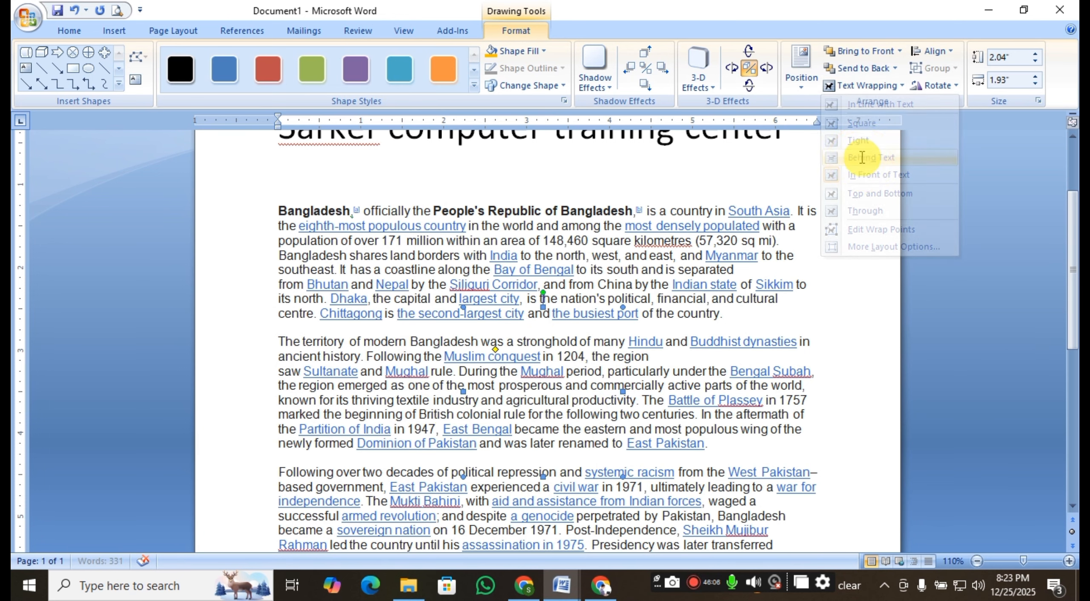
{"action": "scroll", "coordinate": [540, 348], "scroll_direction": "down", "scroll_amount": 3}
{"action": "scroll", "coordinate": [544, 347], "scroll_direction": "up", "scroll_amount": 2}
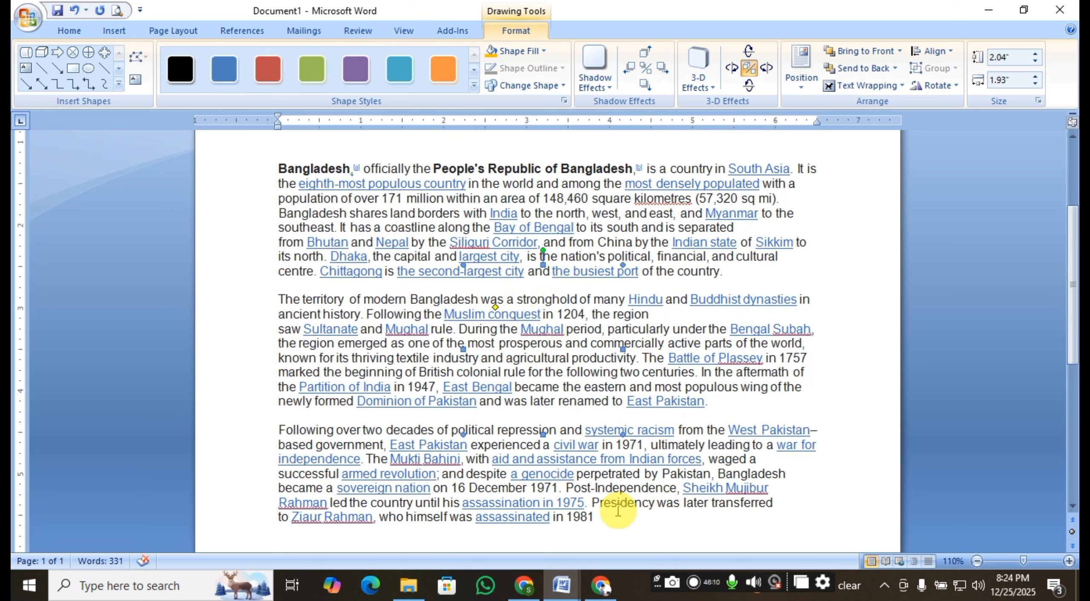
Clear all formatting from the three body paragraphs below the heading
{"action": "left_click_drag", "start_coordinate": [618, 510], "coordinate": [276, 170]}
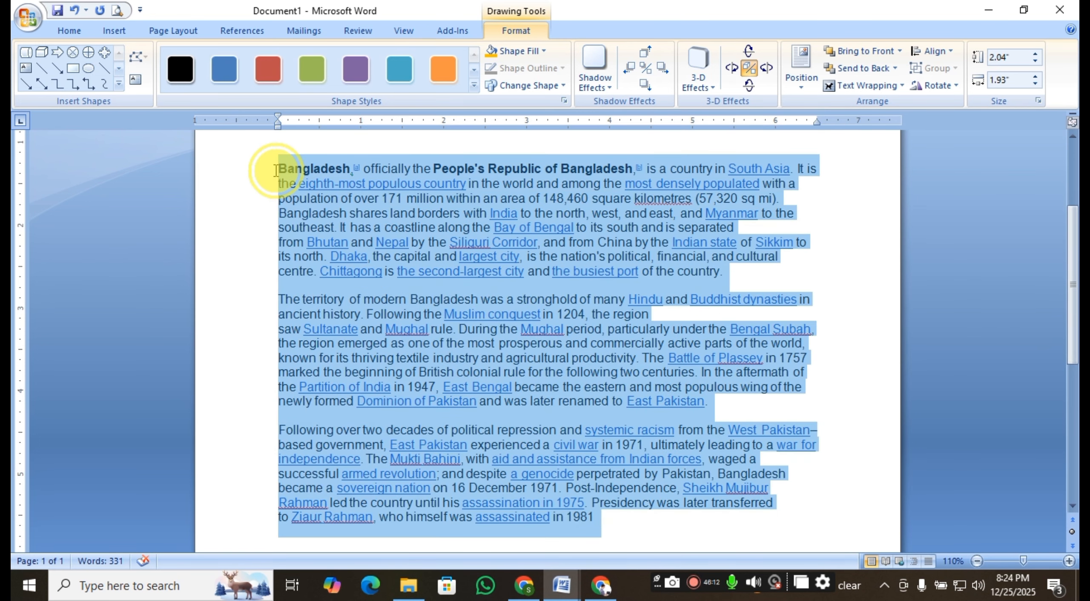
{"action": "left_click", "coordinate": [71, 31]}
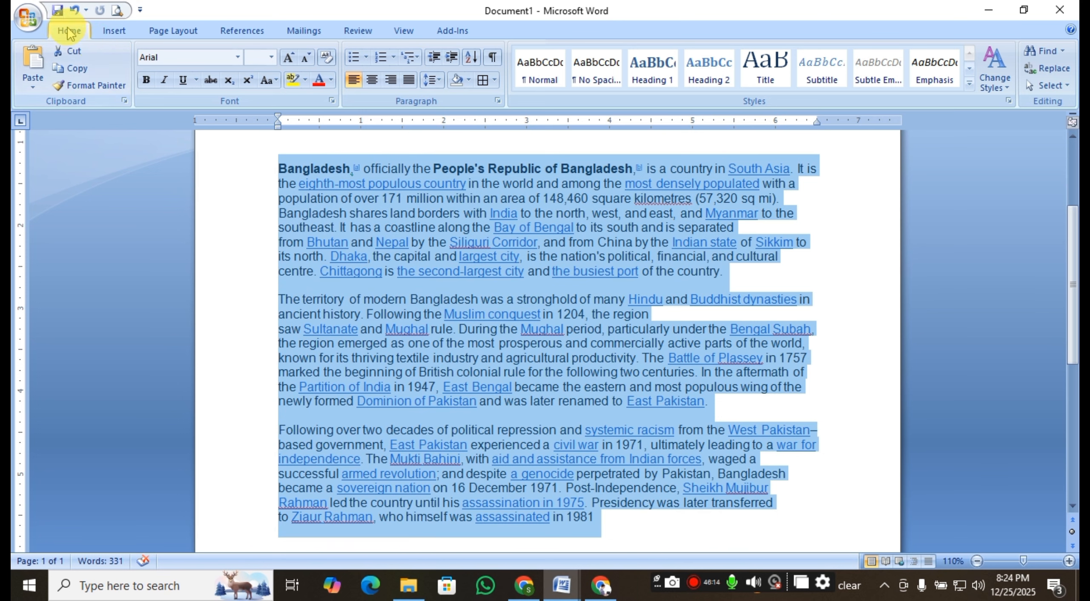
{"action": "left_click", "coordinate": [327, 63]}
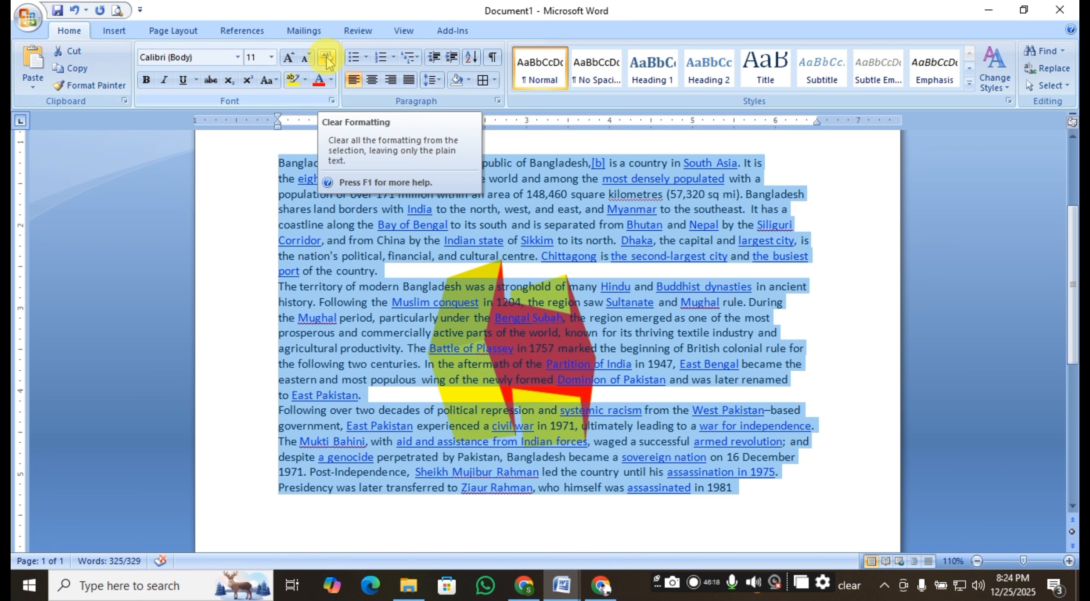
{"action": "left_click", "coordinate": [326, 61]}
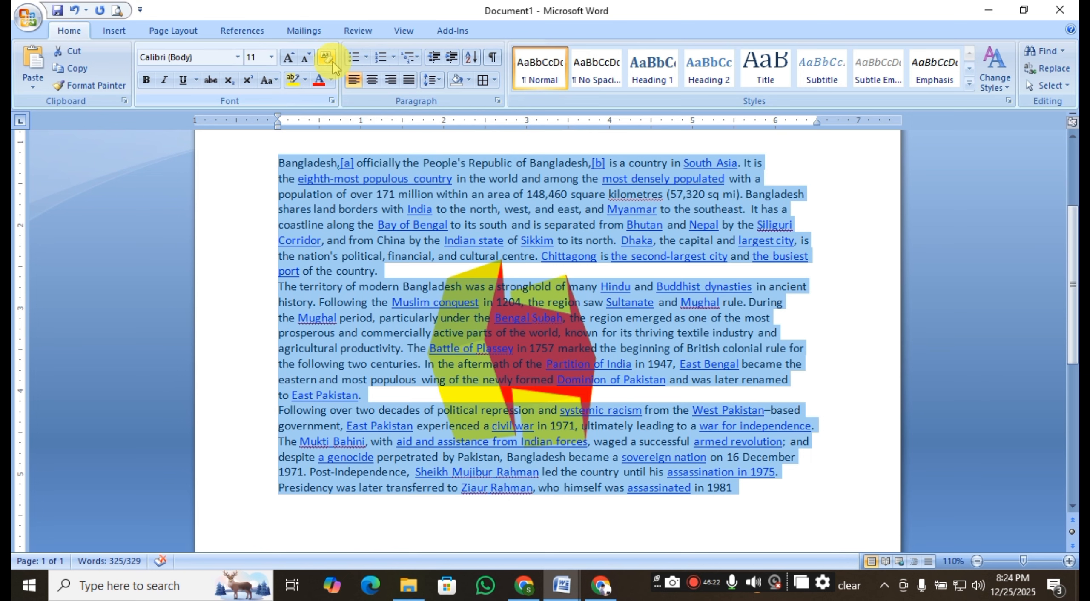
{"action": "left_click", "coordinate": [403, 364]}
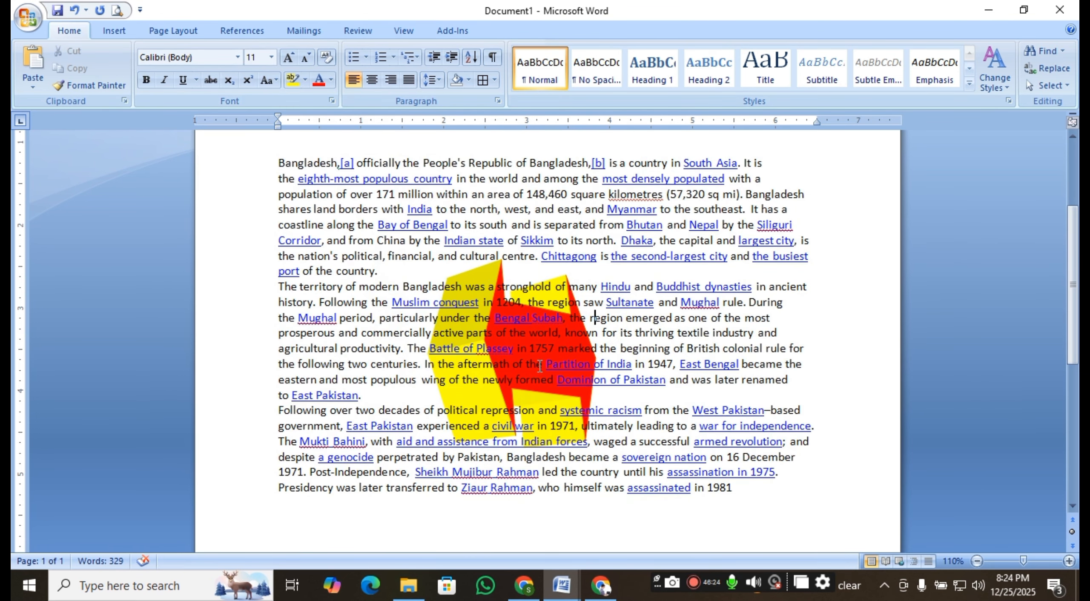
Undo the body text's cleared formatting and the arrow's Behind Text wrapping
{"action": "left_click", "coordinate": [548, 353]}
{"action": "key", "text": "ctrl+z"}
{"action": "key", "text": "ctrl+z"}
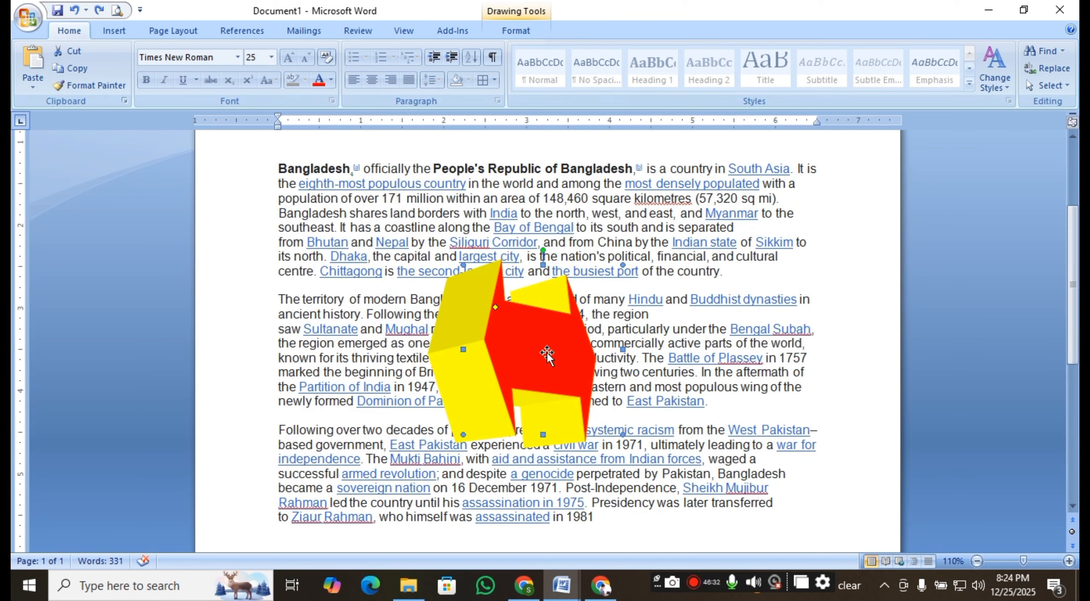
Move the 3-D arrow up so it overlaps the middle of the heading and the start of the first paragraph
{"action": "double_click", "coordinate": [547, 356]}
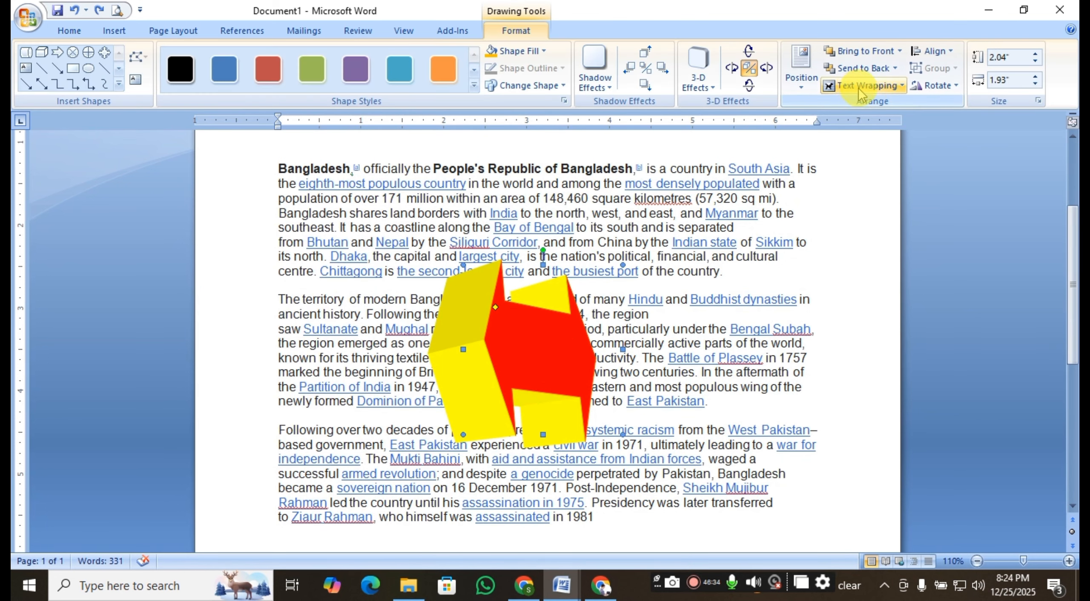
{"action": "left_click", "coordinate": [865, 86]}
{"action": "scroll", "coordinate": [573, 407], "scroll_direction": "up", "scroll_amount": 3}
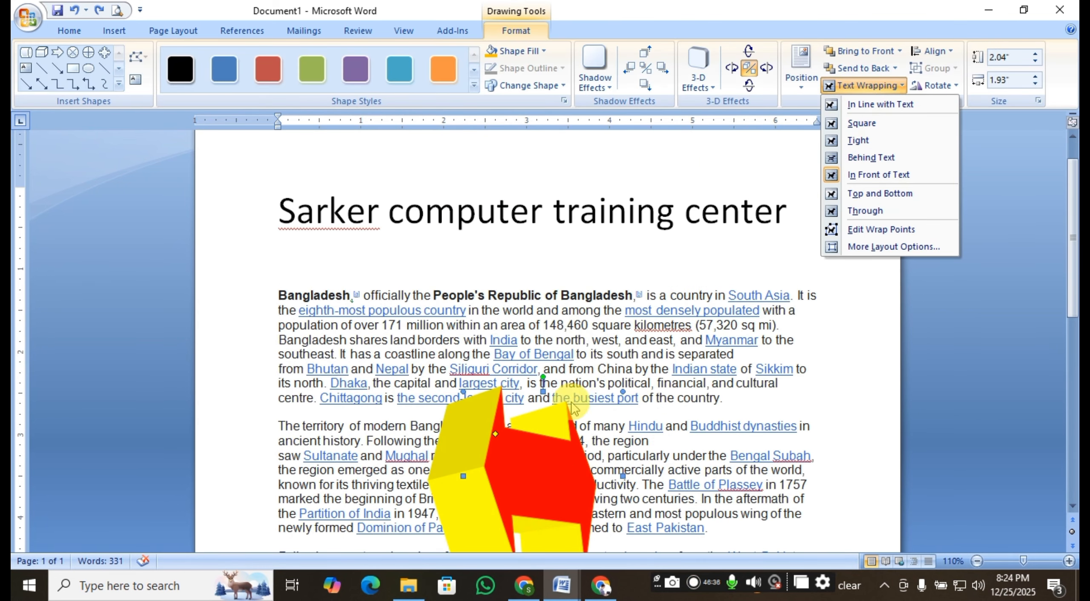
{"action": "left_click", "coordinate": [531, 430]}
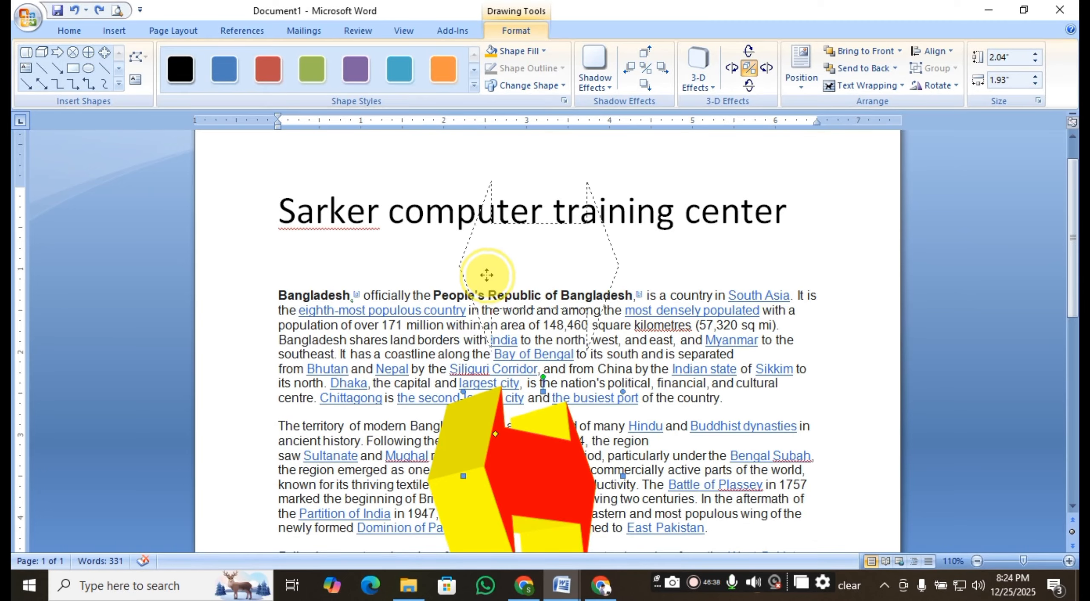
{"action": "left_click_drag", "start_coordinate": [487, 276], "coordinate": [490, 251]}
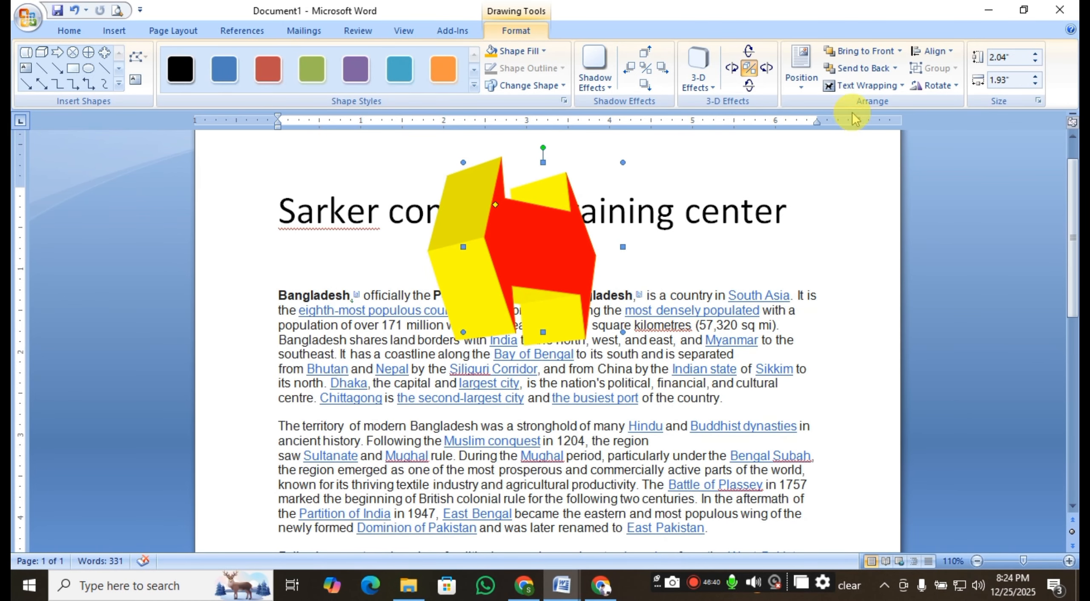
Set the 3-D arrow's text wrapping to Behind Text and move it down behind the first two body paragraphs
{"action": "left_click", "coordinate": [889, 91]}
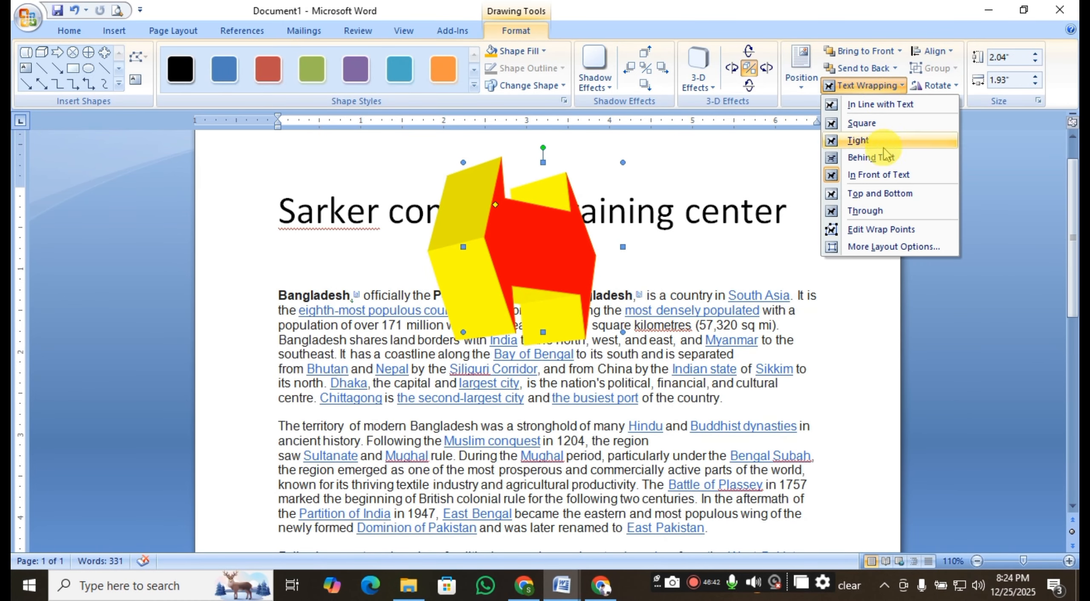
{"action": "left_click", "coordinate": [882, 164]}
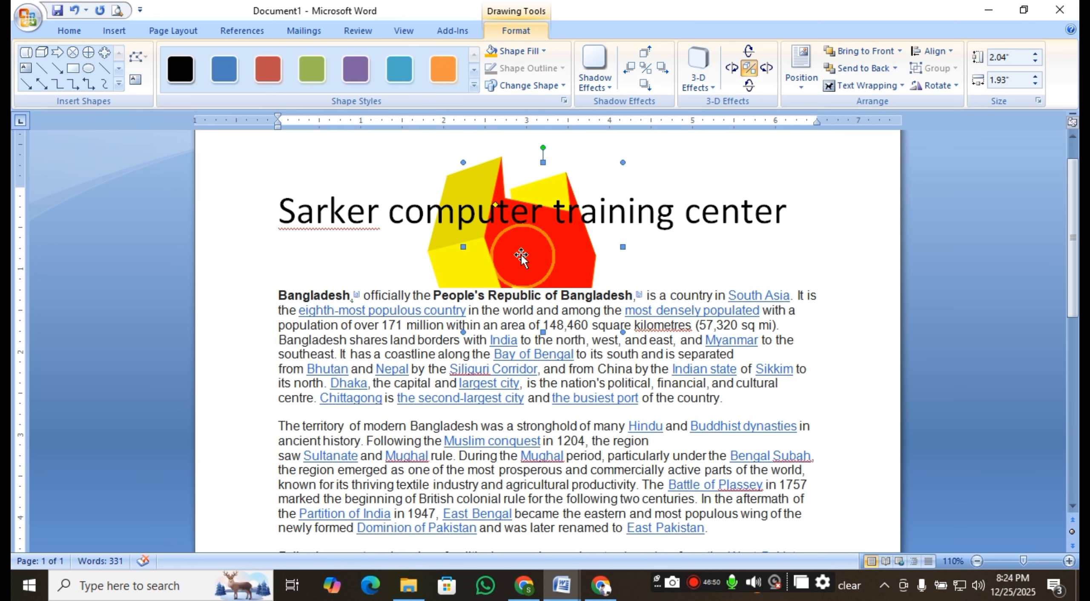
{"action": "left_click_drag", "start_coordinate": [521, 255], "coordinate": [573, 405]}
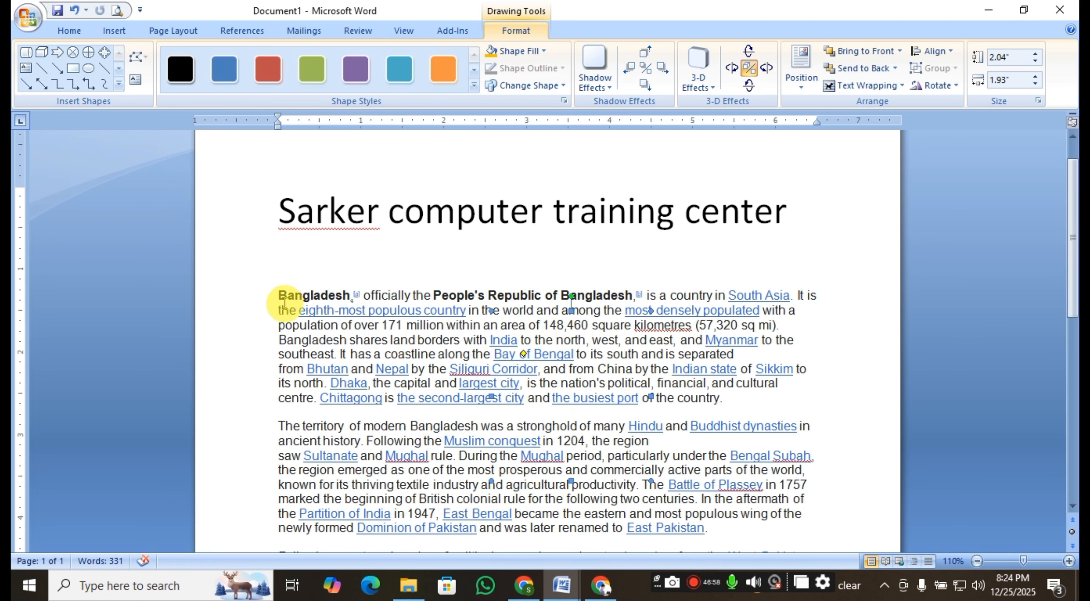
Select all the body paragraphs and clear their formatting to plain text
{"action": "left_click_drag", "start_coordinate": [278, 295], "coordinate": [657, 398]}
{"action": "scroll", "coordinate": [566, 401], "scroll_direction": "up", "scroll_amount": 3}
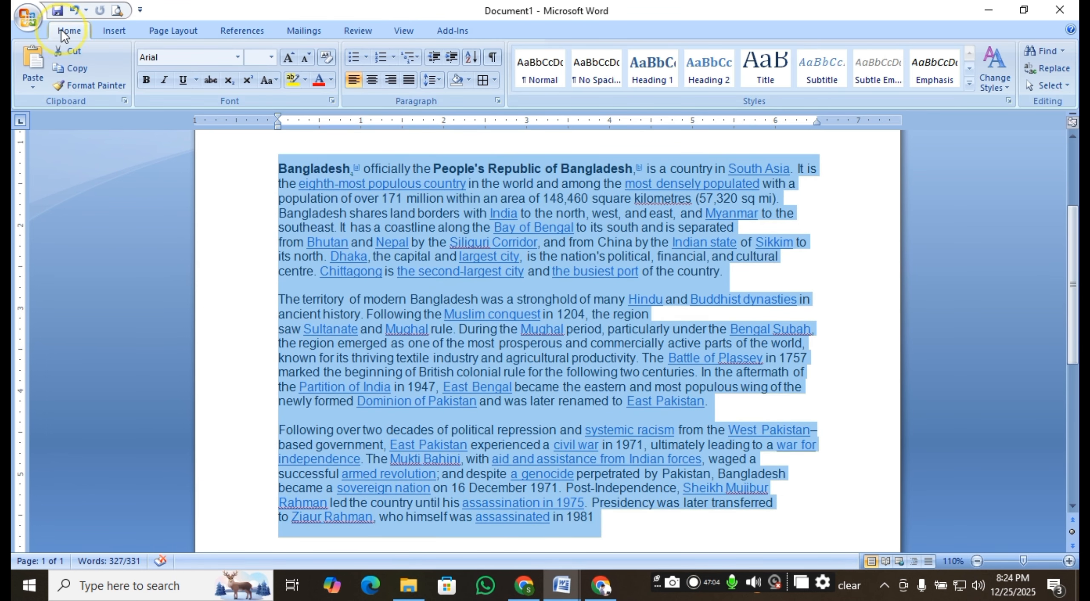
{"action": "left_click", "coordinate": [327, 59]}
{"action": "left_click", "coordinate": [327, 59]}
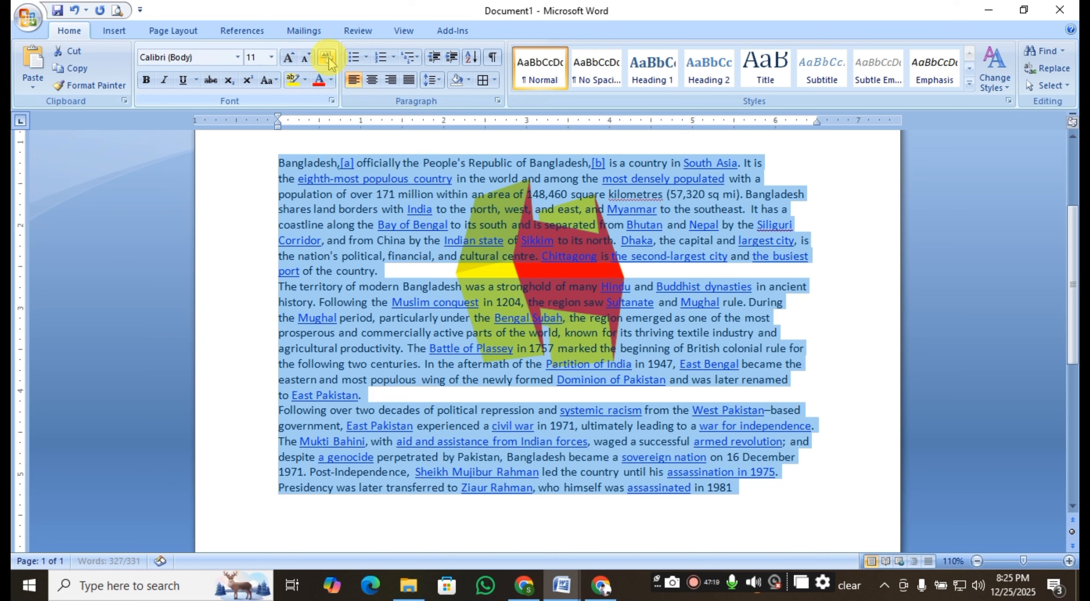
{"action": "left_click", "coordinate": [674, 224]}
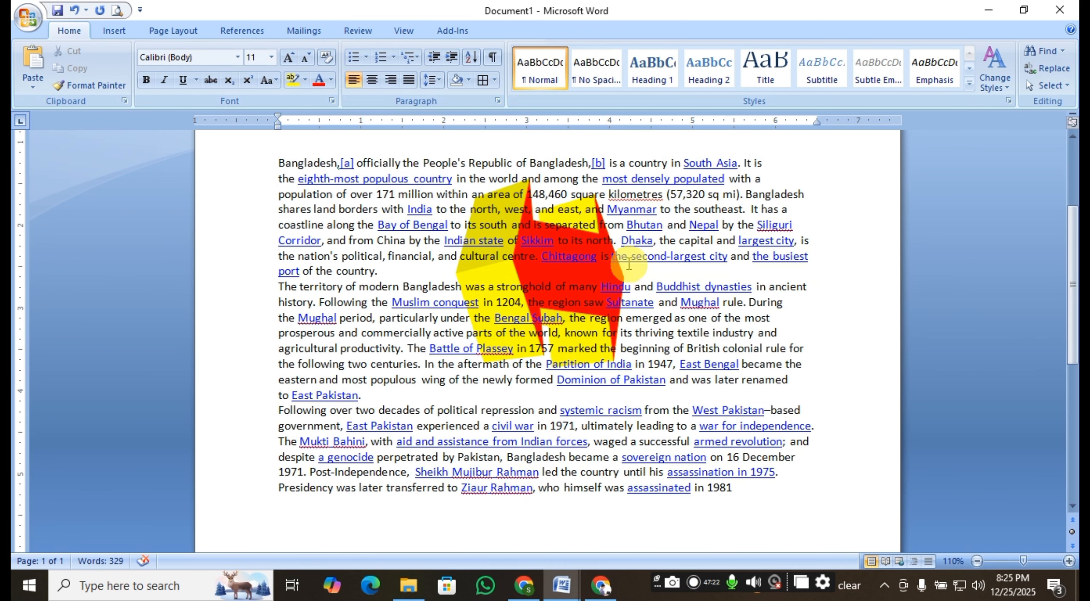
Move the 3-D arrow up from the body paragraphs to behind the middle of the heading
{"action": "scroll", "coordinate": [550, 277], "scroll_direction": "up", "scroll_amount": 1}
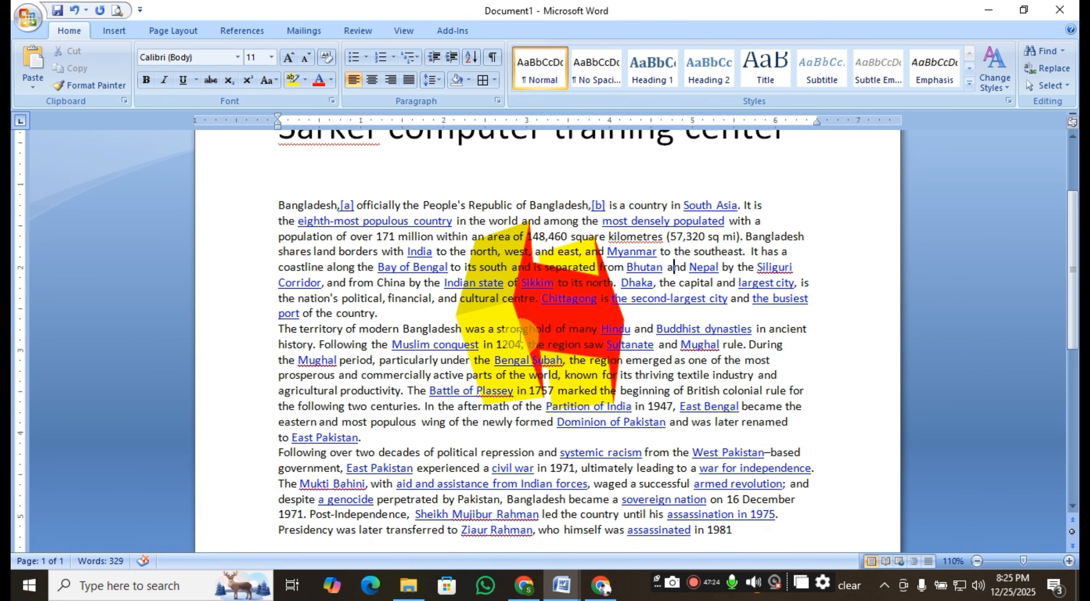
{"action": "left_click_drag", "start_coordinate": [520, 305], "coordinate": [520, 191]}
{"action": "scroll", "coordinate": [542, 327], "scroll_direction": "up", "scroll_amount": 3}
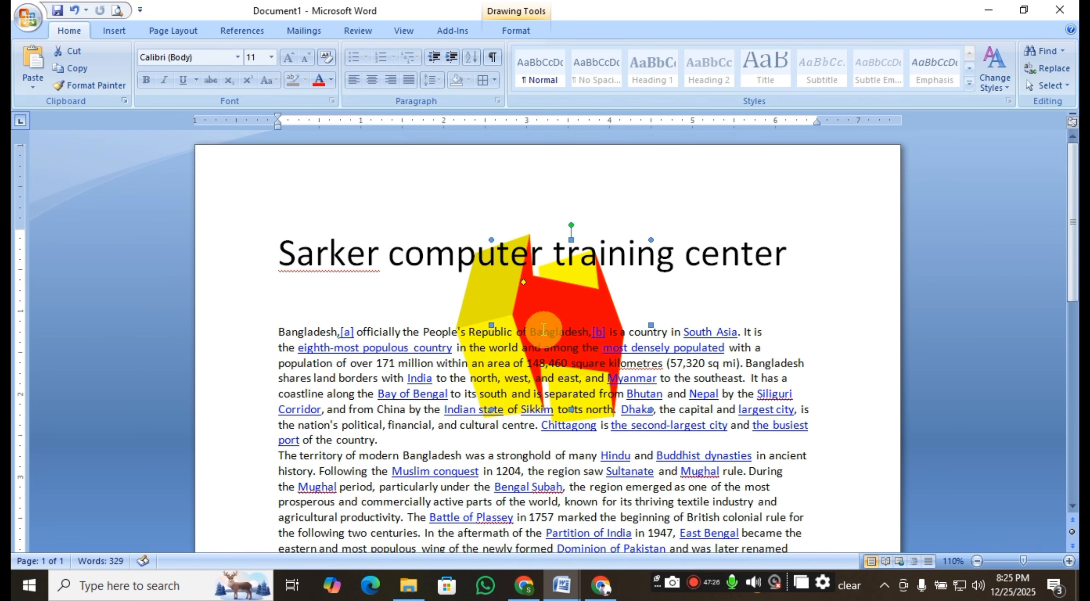
{"action": "left_click_drag", "start_coordinate": [512, 307], "coordinate": [520, 276]}
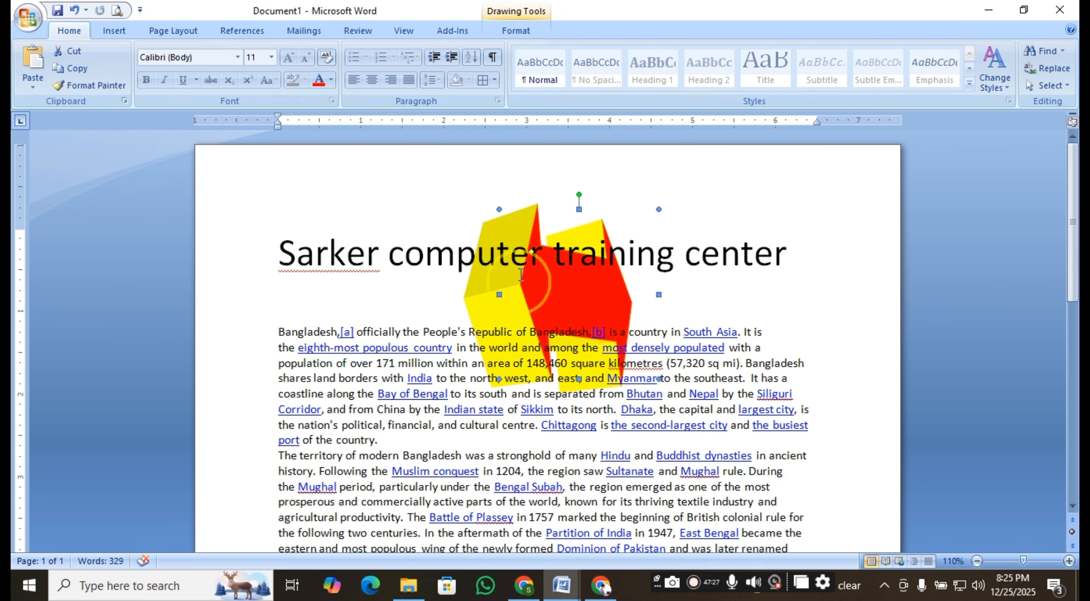
Undo the recent arrow moves, the body text's formatting removal and the Behind Text wrapping
{"action": "left_click", "coordinate": [518, 298]}
{"action": "left_click", "coordinate": [529, 307]}
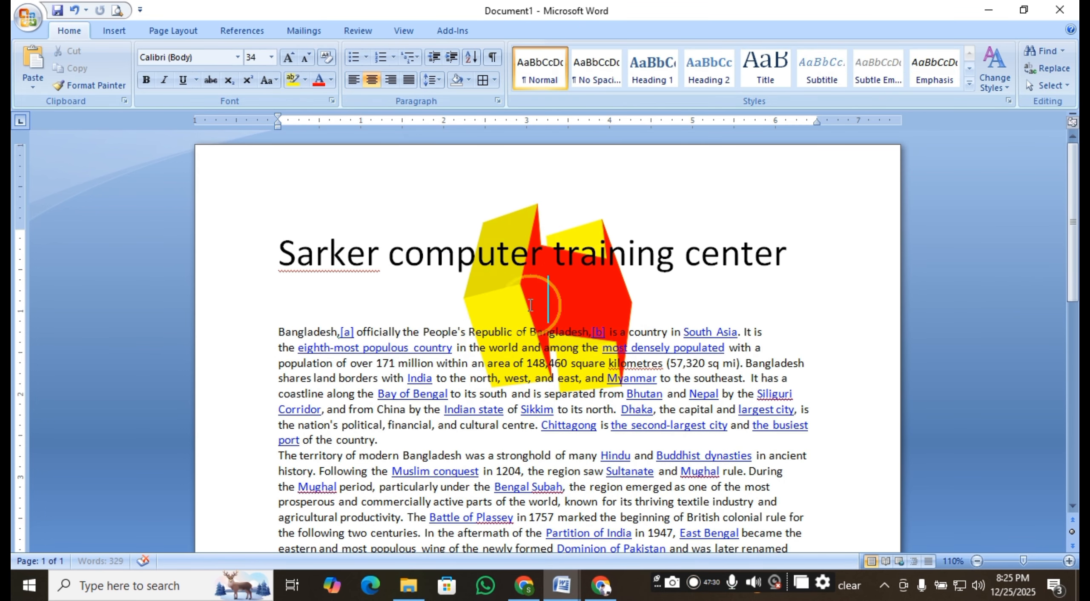
{"action": "key", "text": "ctrl+z"}
{"action": "left_click", "coordinate": [528, 303]}
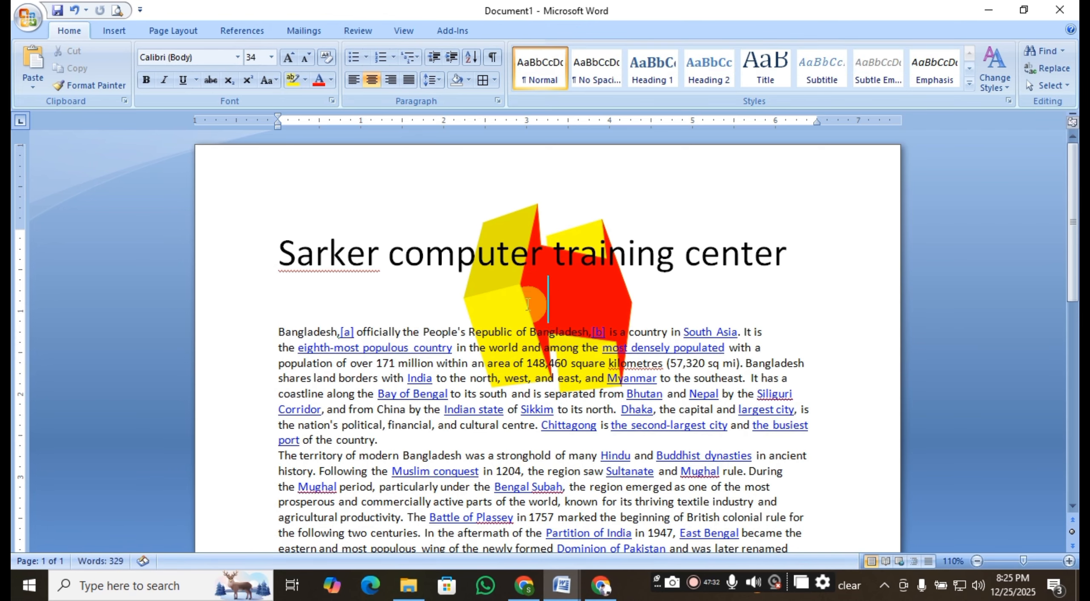
{"action": "left_click", "coordinate": [516, 302]}
{"action": "key", "text": "ctrl+z"}
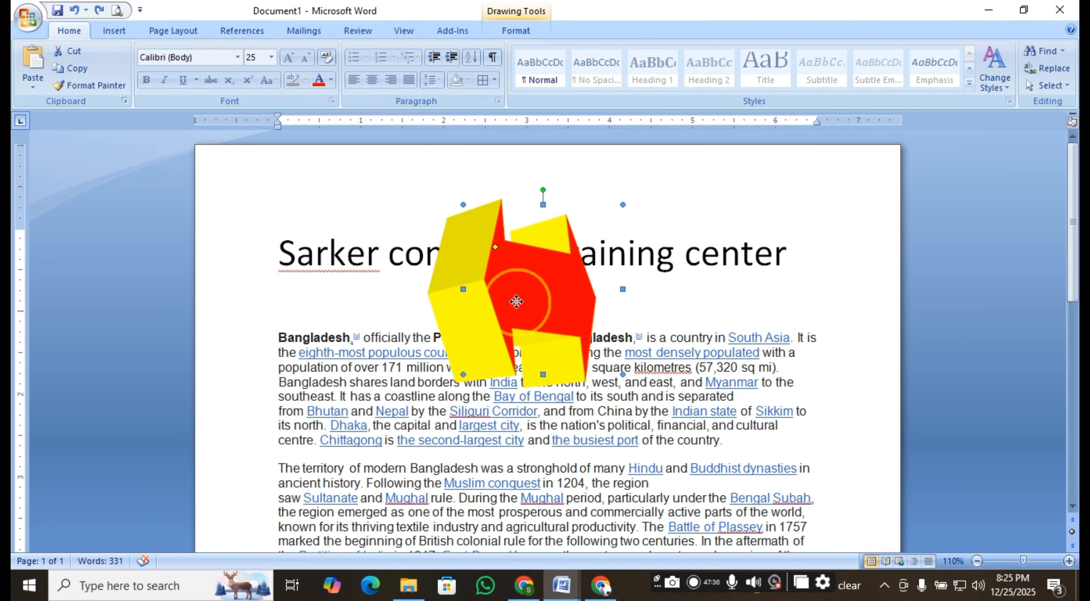
Move the 3-D arrow down over the first paragraph and align it to the left margin
{"action": "left_click_drag", "start_coordinate": [520, 306], "coordinate": [548, 377]}
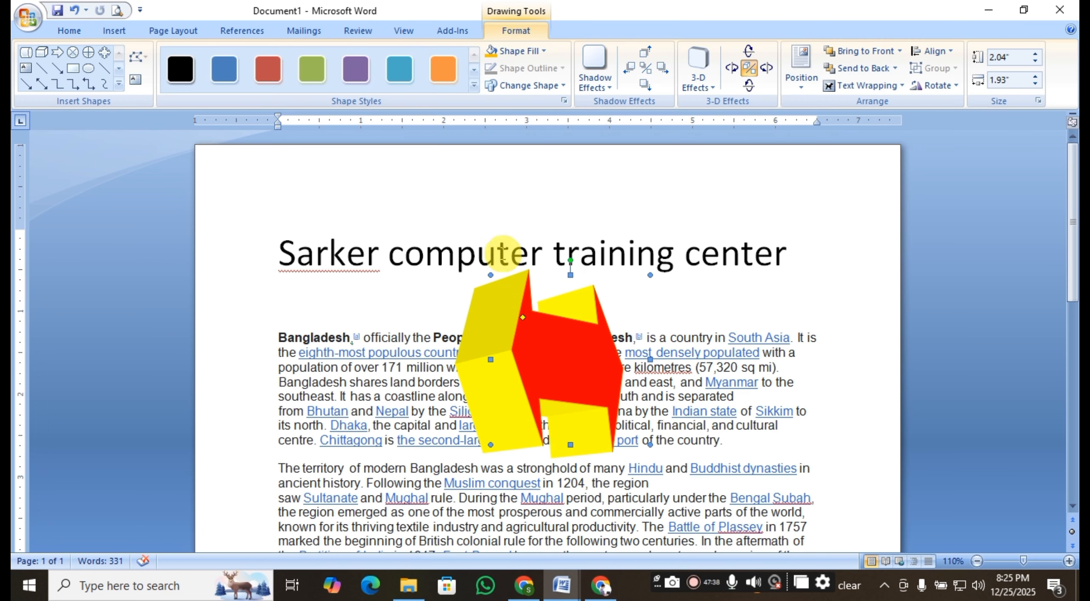
{"action": "left_click", "coordinate": [946, 51]}
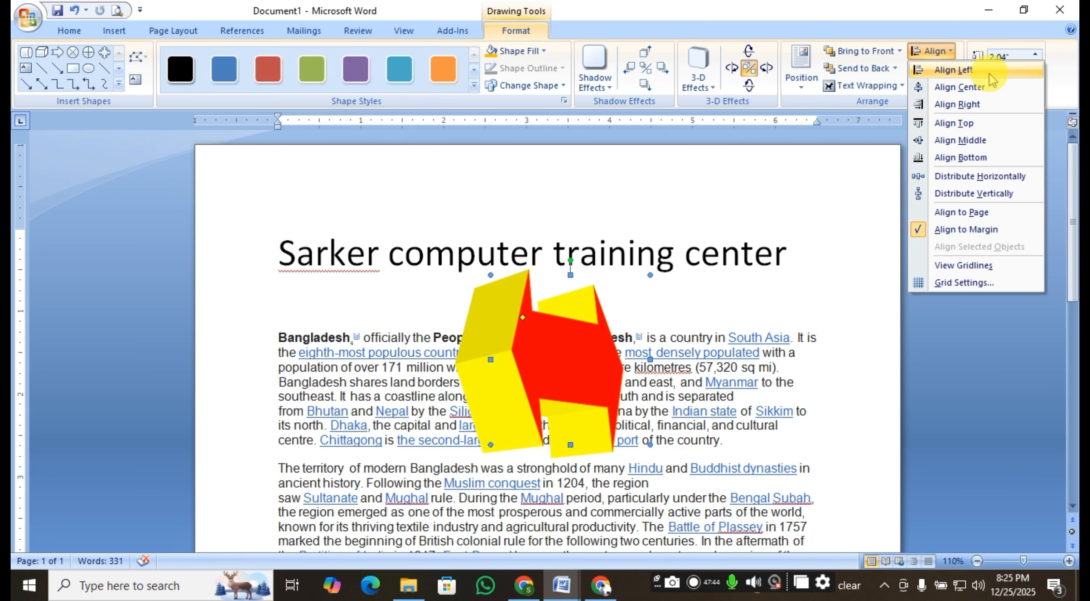
{"action": "left_click", "coordinate": [954, 71]}
Align the 3-D arrow to the center between the margins, and finally to the right margin
{"action": "left_click", "coordinate": [932, 51]}
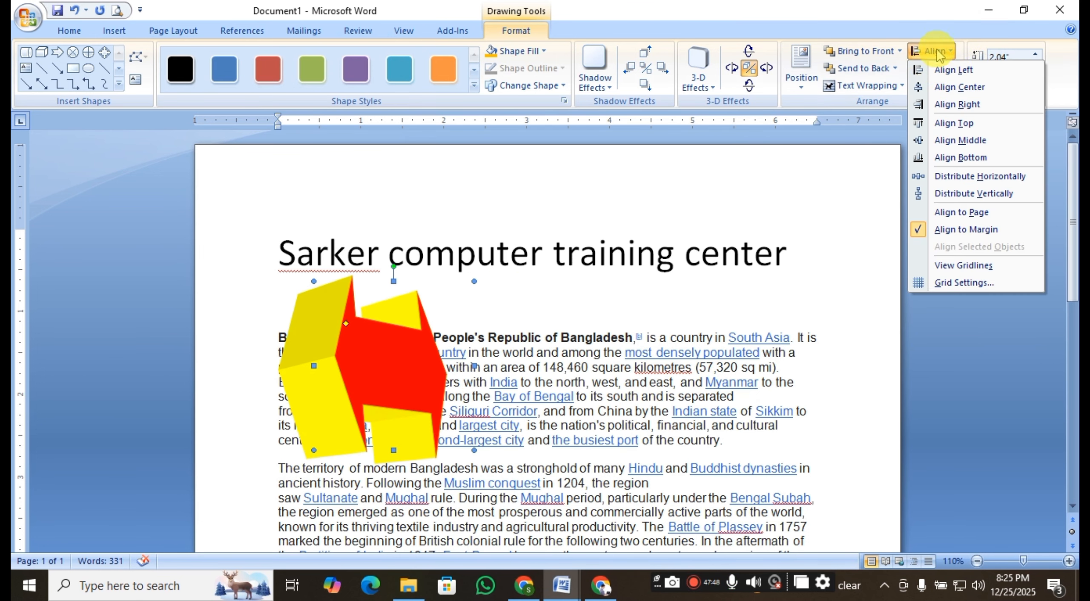
{"action": "left_click", "coordinate": [969, 87]}
{"action": "left_click", "coordinate": [933, 52]}
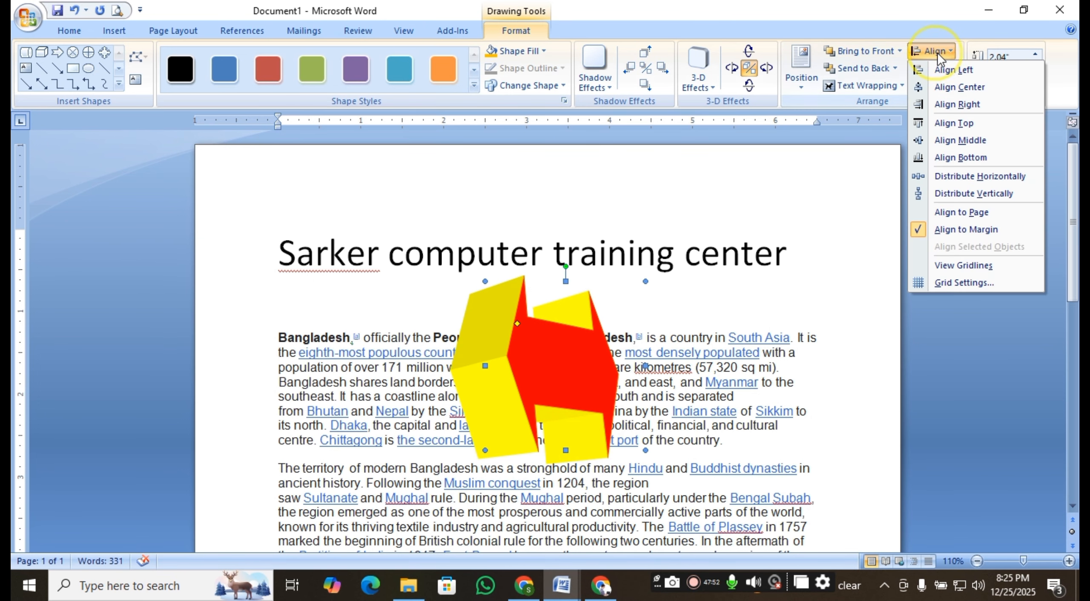
{"action": "left_click", "coordinate": [993, 113]}
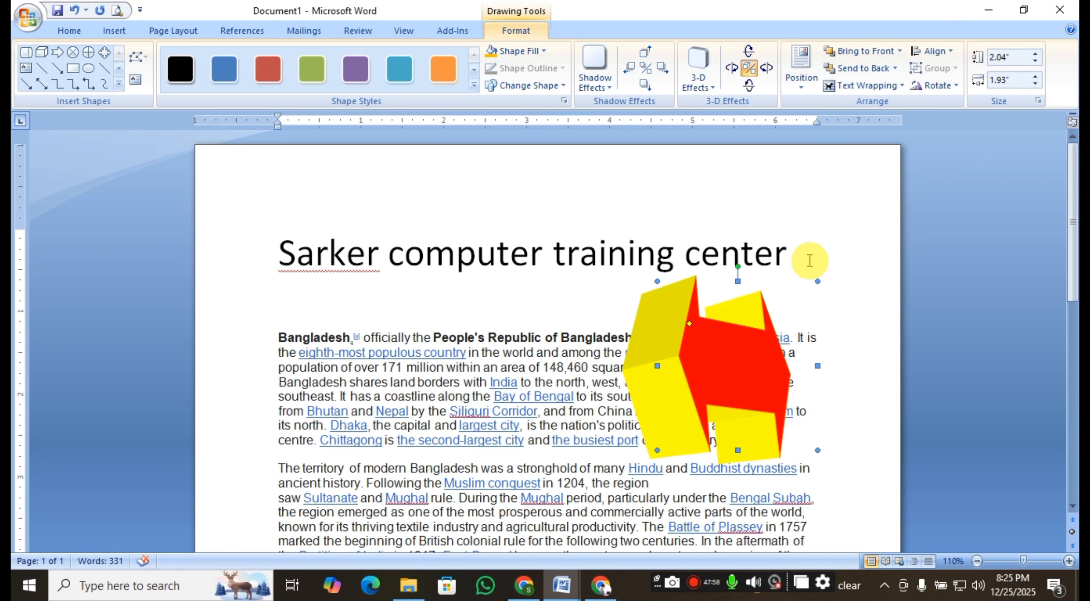
Rotate the 3-D arrow right by 90° twice and back left by 90° once
{"action": "scroll", "coordinate": [727, 292], "scroll_direction": "down", "scroll_amount": 1}
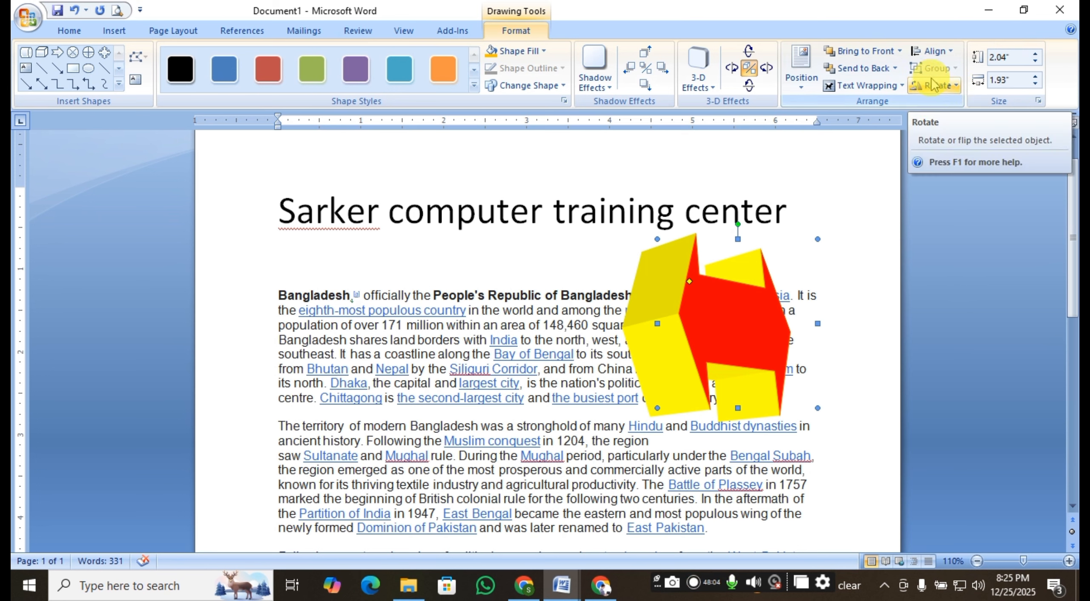
{"action": "left_click", "coordinate": [947, 91]}
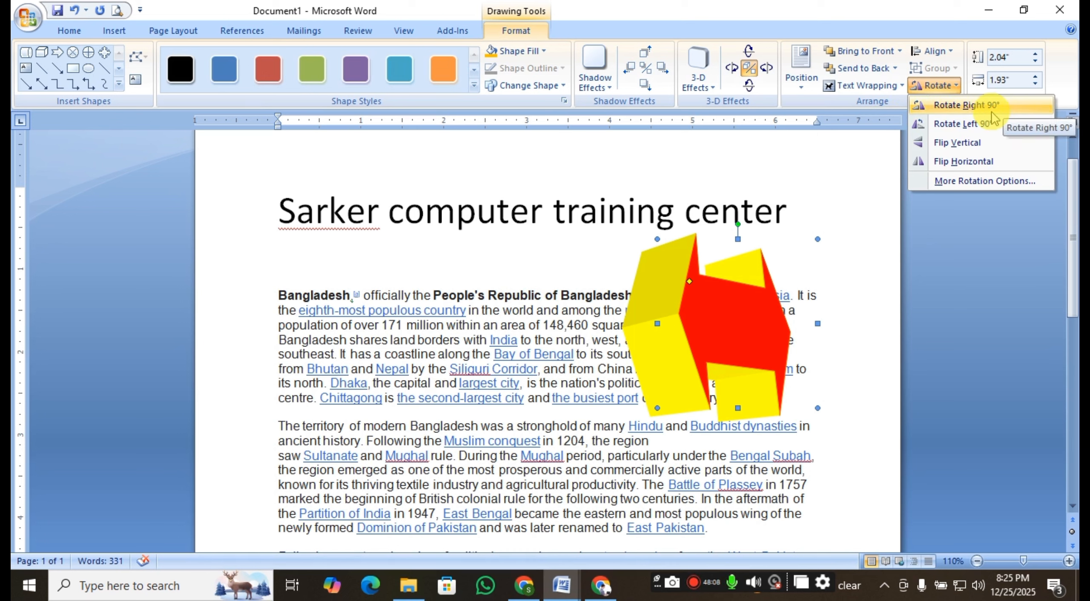
{"action": "left_click", "coordinate": [1009, 108]}
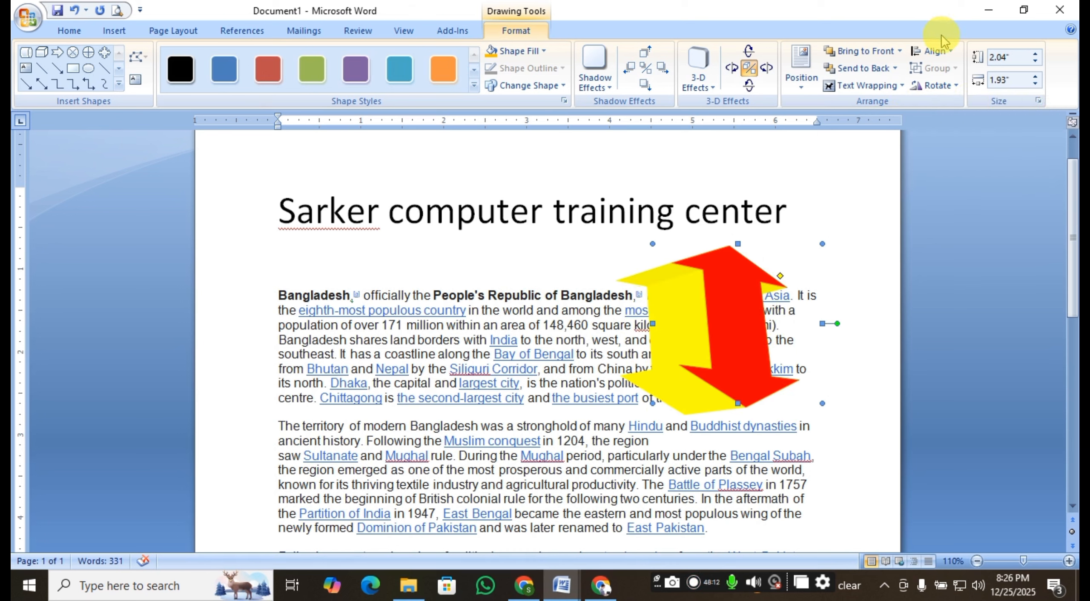
{"action": "left_click", "coordinate": [939, 86]}
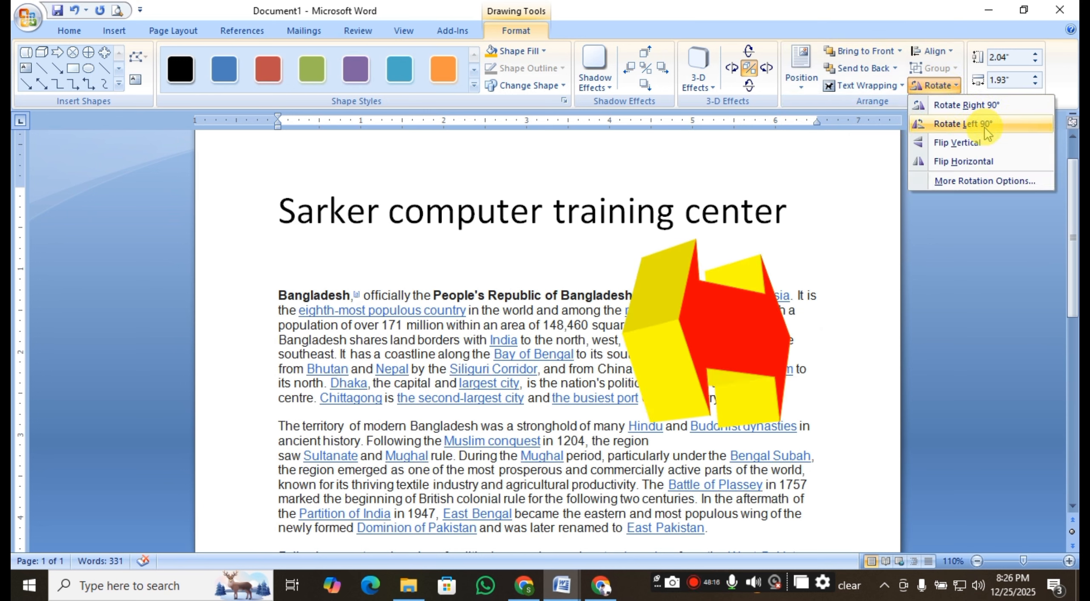
{"action": "left_click", "coordinate": [996, 105]}
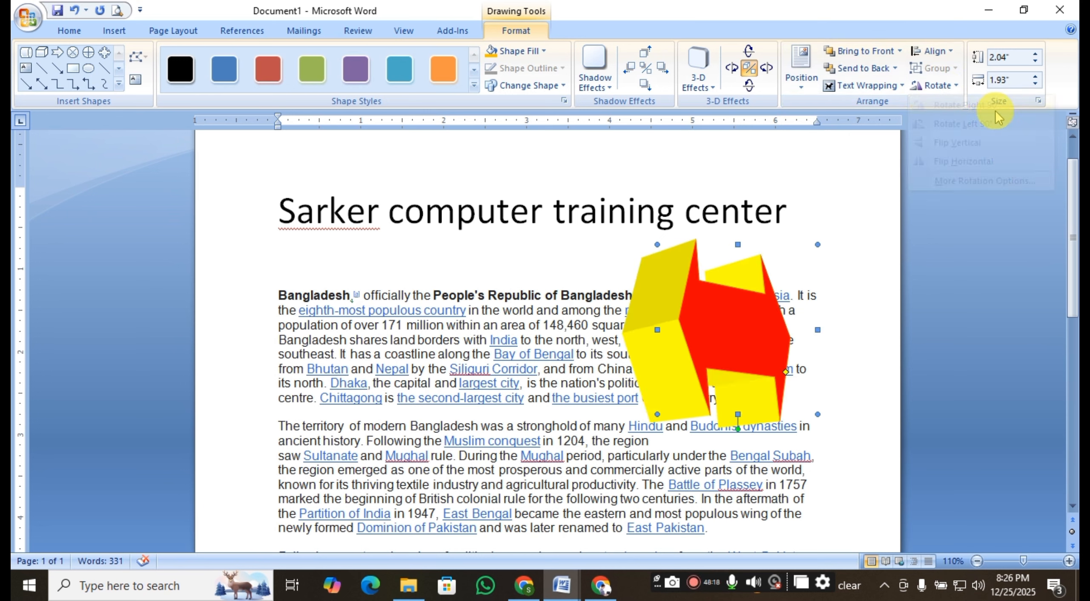
{"action": "left_click", "coordinate": [936, 85]}
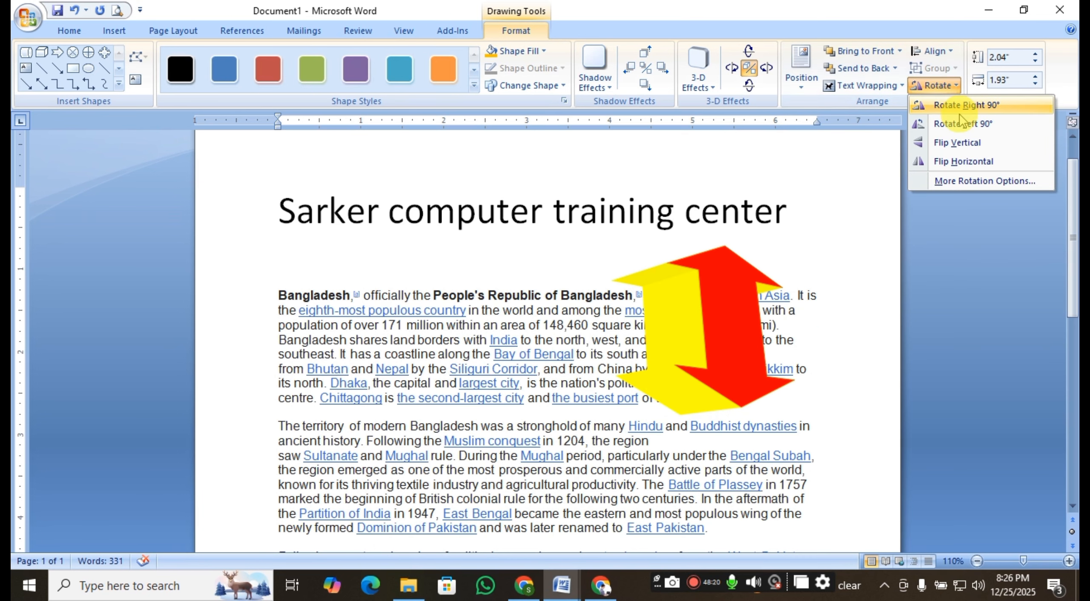
{"action": "left_click", "coordinate": [990, 129]}
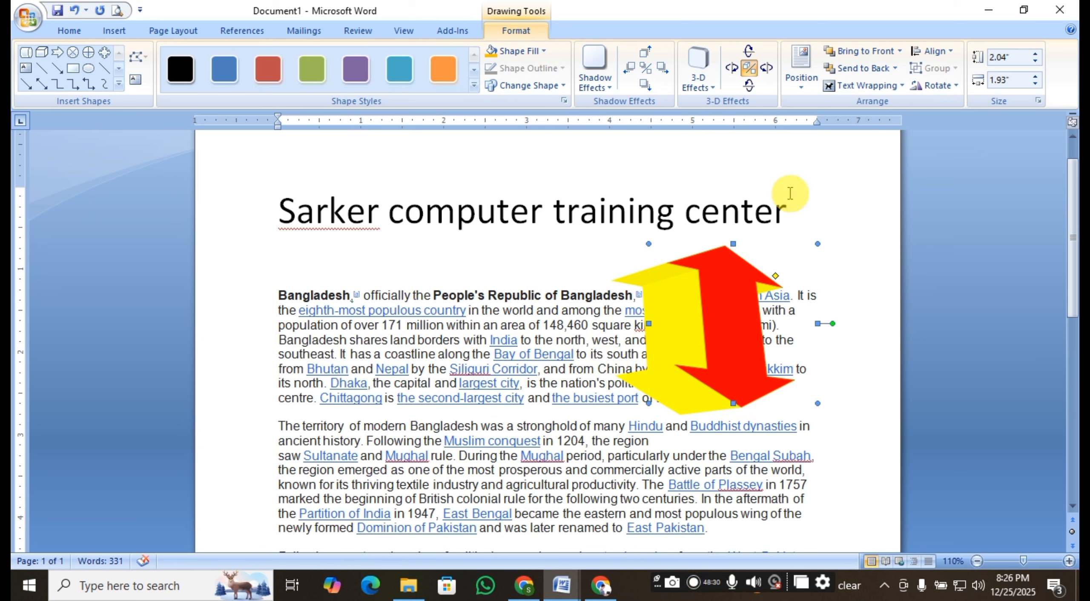
Tilt the arrow's 3-D effect several steps left, back to the right, and left again
{"action": "left_click", "coordinate": [728, 72]}
{"action": "left_click", "coordinate": [728, 72]}
{"action": "left_click", "coordinate": [728, 73]}
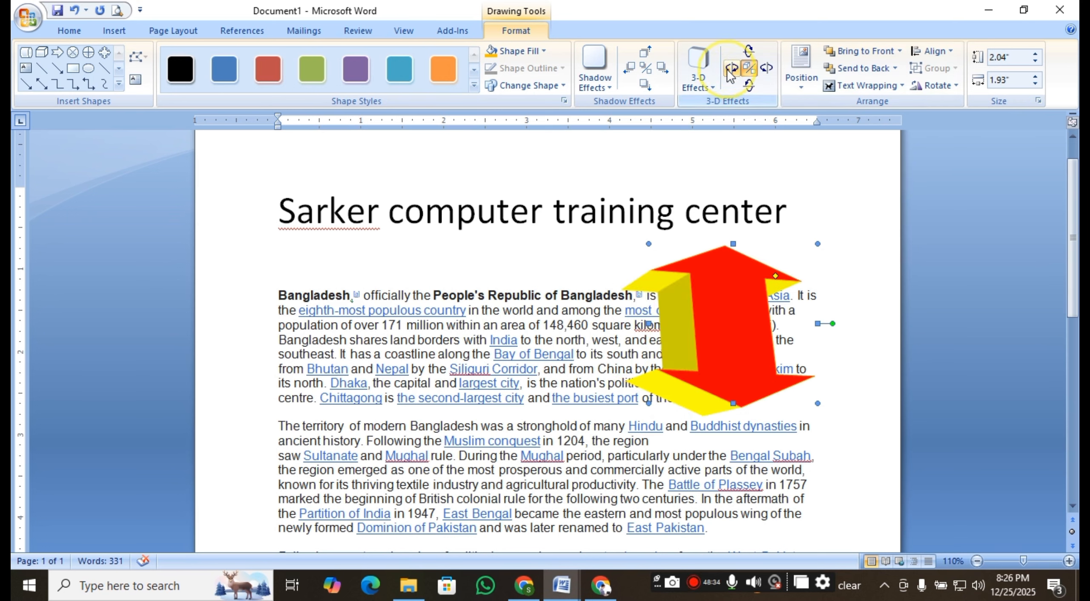
{"action": "left_click", "coordinate": [730, 73]}
{"action": "left_click", "coordinate": [730, 73]}
{"action": "left_click", "coordinate": [768, 70]}
{"action": "left_click", "coordinate": [768, 70]}
{"action": "left_click", "coordinate": [769, 71]}
{"action": "left_click", "coordinate": [768, 71]}
{"action": "left_click", "coordinate": [769, 70]}
{"action": "left_click", "coordinate": [732, 72]}
{"action": "left_click", "coordinate": [732, 72]}
{"action": "left_click", "coordinate": [732, 73]}
{"action": "left_click", "coordinate": [732, 73]}
{"action": "left_click", "coordinate": [732, 73]}
{"action": "left_click", "coordinate": [732, 72]}
Flip the 3-D arrow vertically and move it slightly left, away from the right margin
{"action": "left_click", "coordinate": [935, 88]}
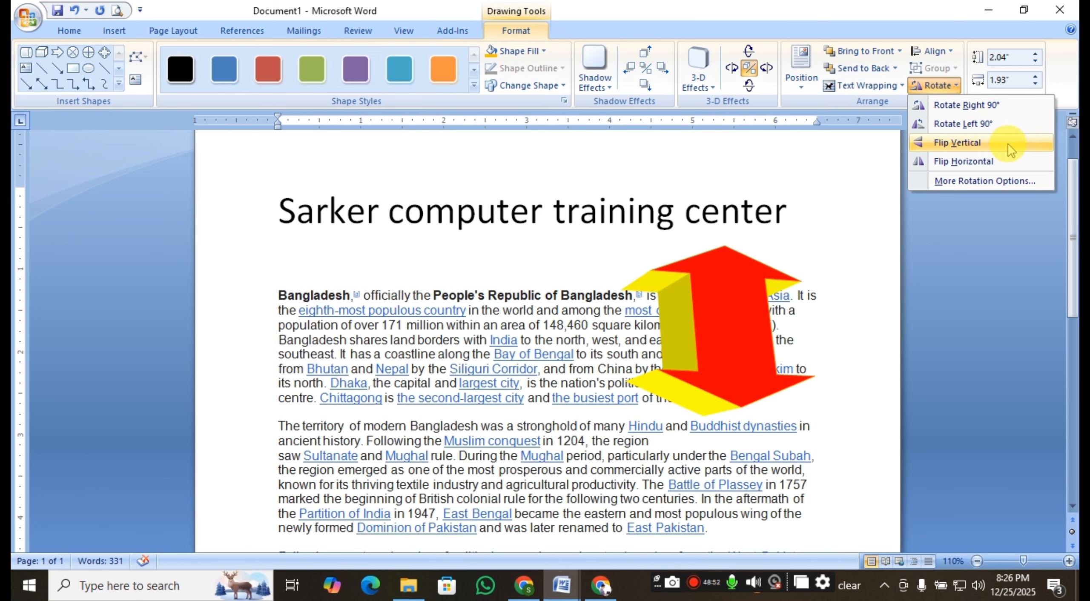
{"action": "left_click", "coordinate": [958, 143]}
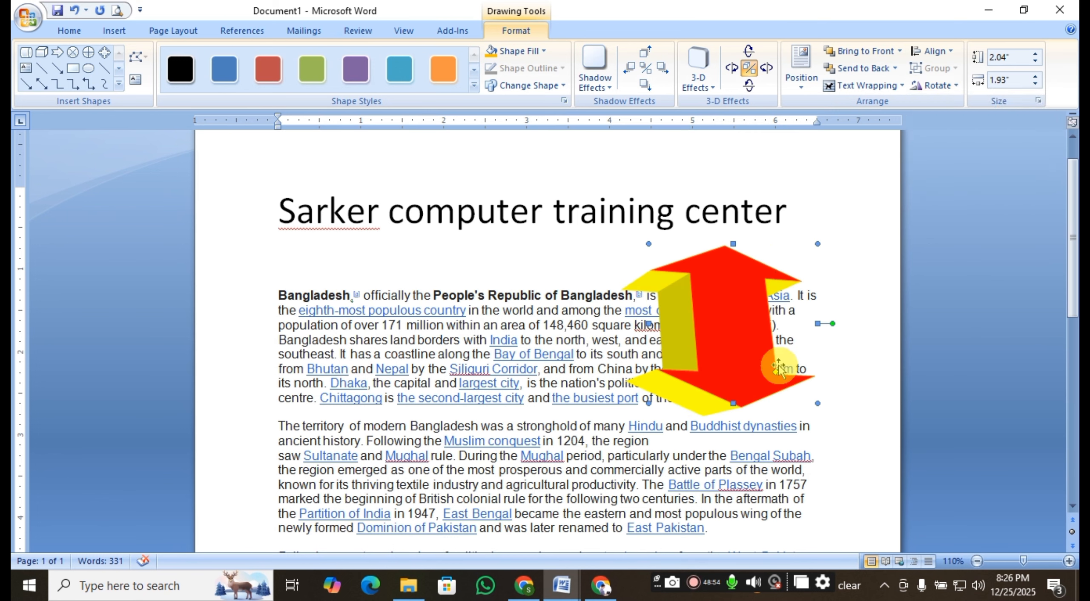
{"action": "left_click_drag", "start_coordinate": [678, 331], "coordinate": [605, 321]}
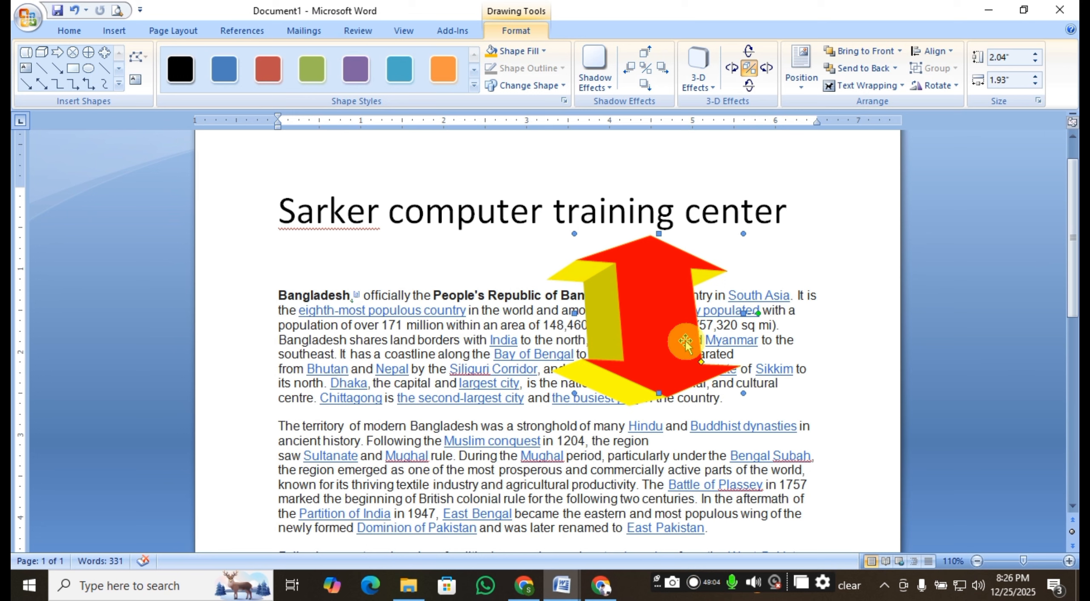
Flip the 3-D arrow horizontally and reposition it over the first paragraph, just below the heading
{"action": "left_click", "coordinate": [938, 86]}
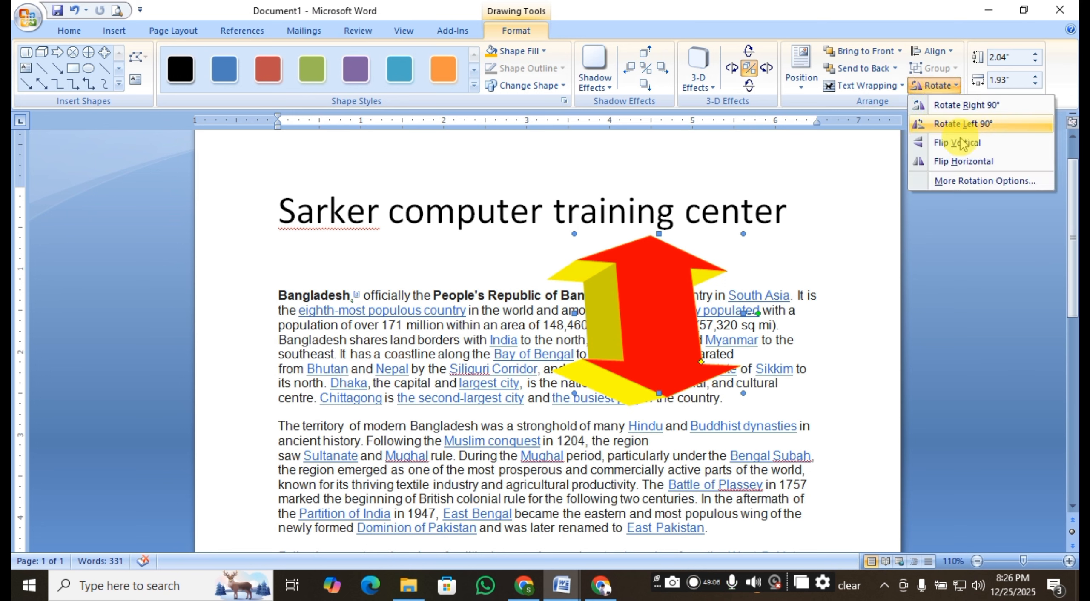
{"action": "left_click", "coordinate": [961, 163]}
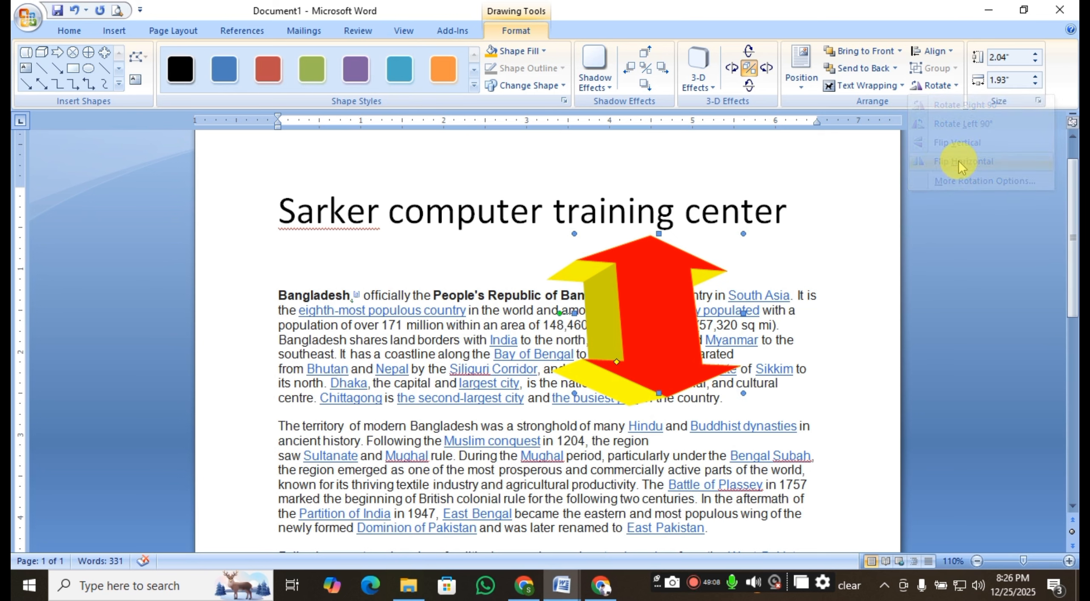
{"action": "left_click_drag", "start_coordinate": [652, 316], "coordinate": [646, 253]}
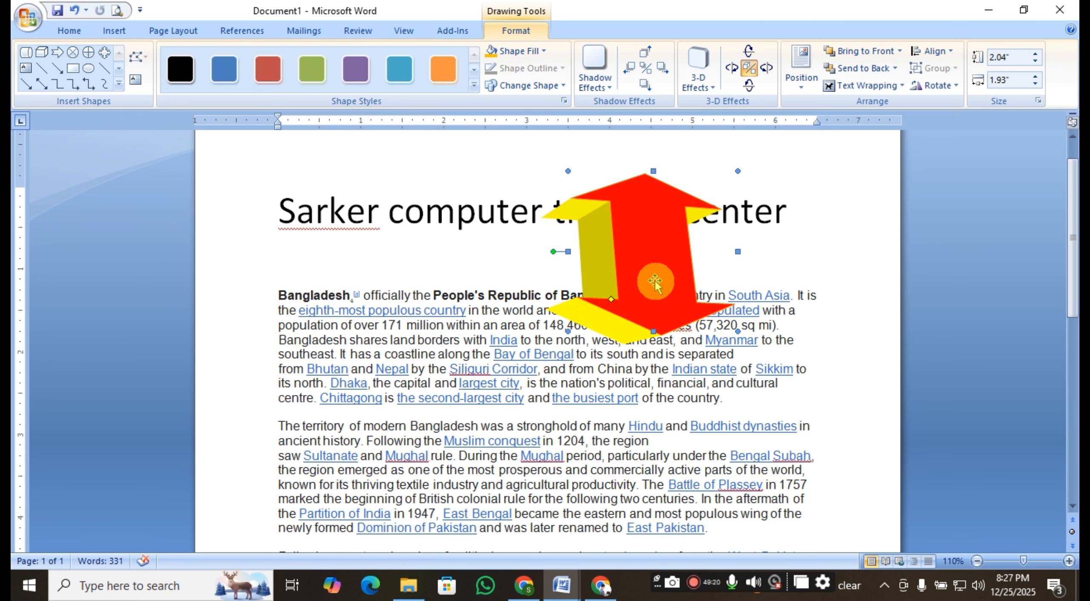
{"action": "scroll", "coordinate": [682, 332], "scroll_direction": "up", "scroll_amount": 1}
{"action": "left_click_drag", "start_coordinate": [640, 326], "coordinate": [639, 370]}
{"action": "left_click", "coordinate": [655, 335]}
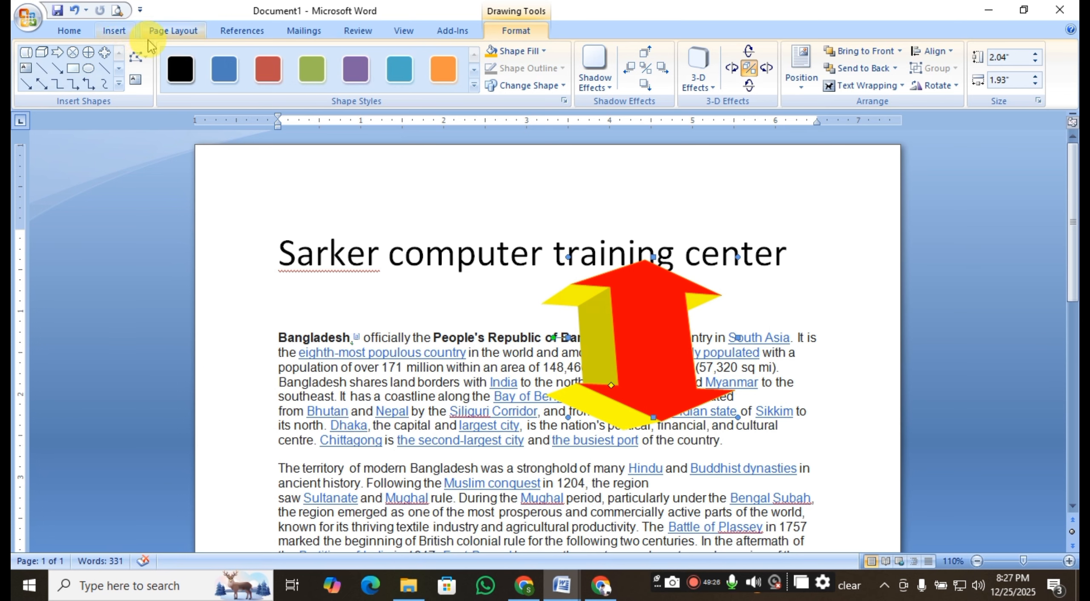
Insert the picture "WhatsApp Image 2025-12-24 at 7.05.40 PM" from the Downloads folder
{"action": "left_click", "coordinate": [118, 26]}
{"action": "left_click", "coordinate": [178, 60]}
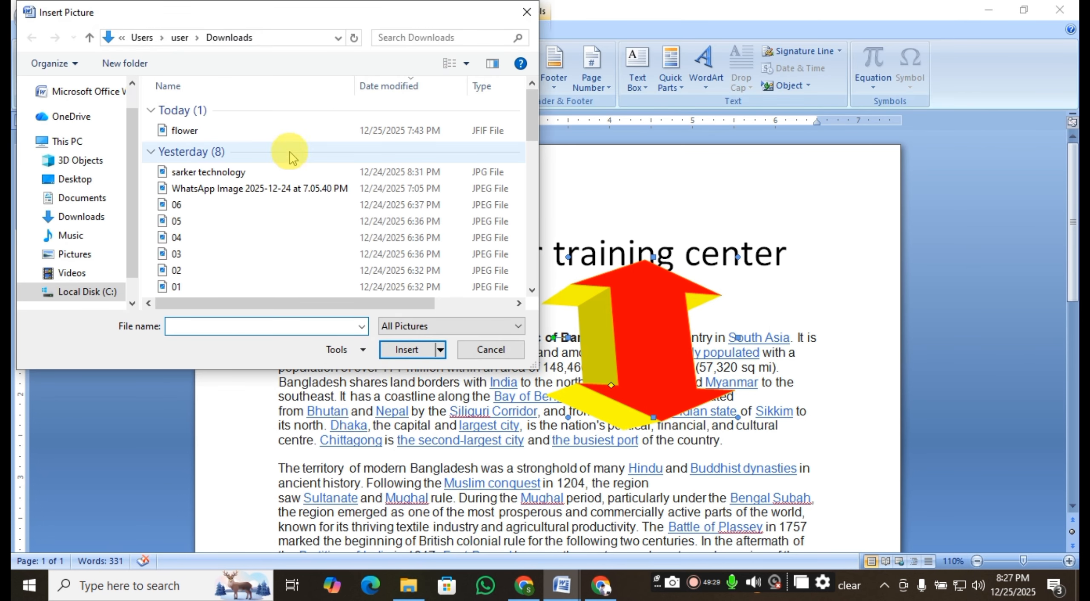
{"action": "left_click", "coordinate": [236, 189]}
{"action": "left_click", "coordinate": [406, 351]}
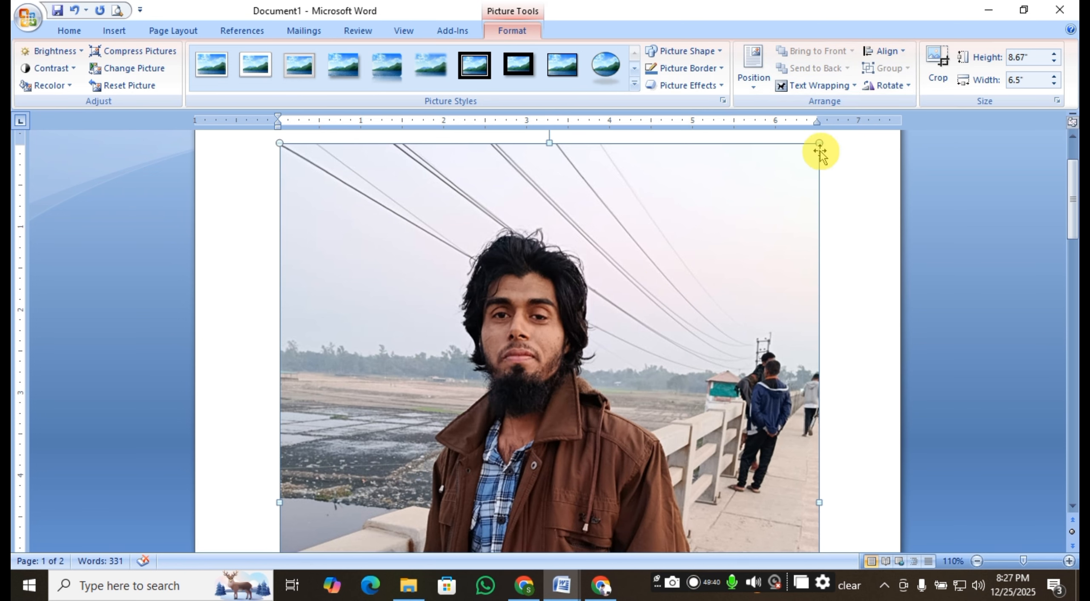
Shrink the inserted picture proportionally to about 2.92" high and 2.19" wide
{"action": "left_click_drag", "start_coordinate": [819, 145], "coordinate": [598, 390]}
{"action": "scroll", "coordinate": [598, 390], "scroll_direction": "up", "scroll_amount": 6}
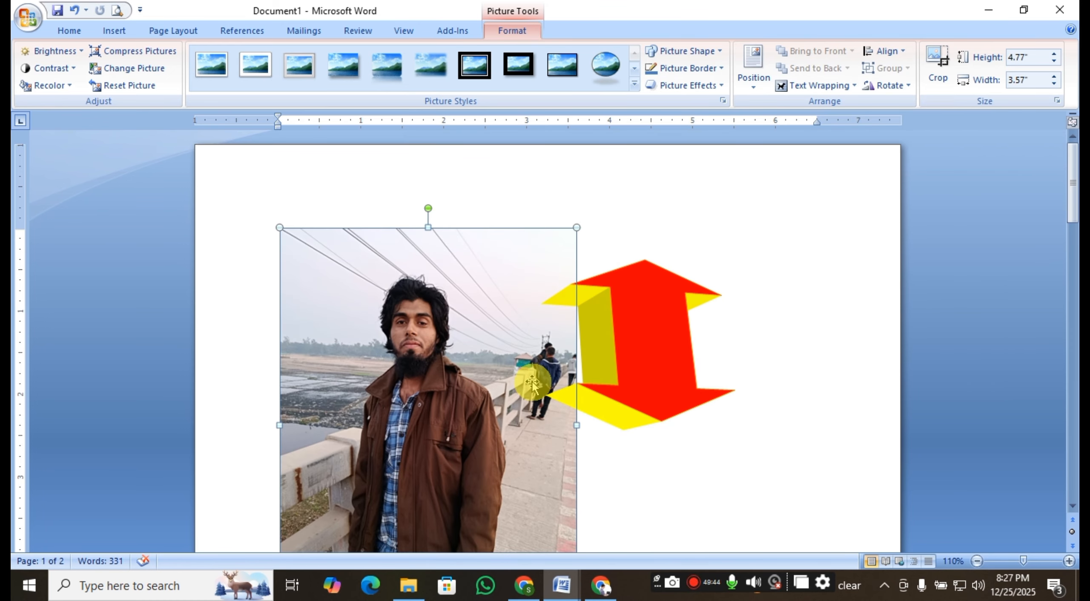
{"action": "left_click_drag", "start_coordinate": [578, 231], "coordinate": [464, 379]}
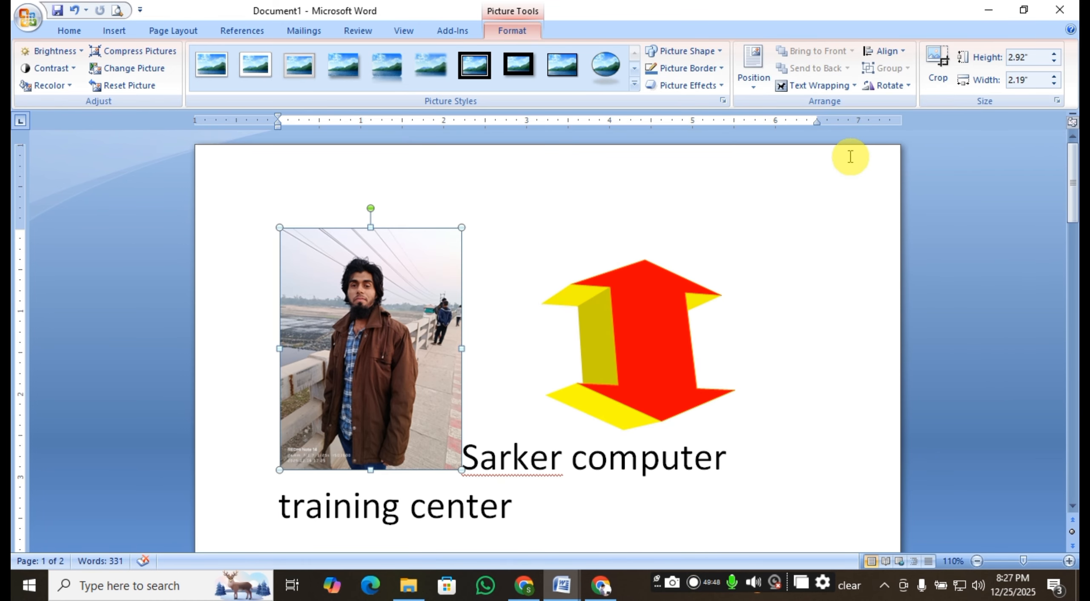
Rotate the inserted picture 90° to the right and open its detailed size and rotation options
{"action": "left_click", "coordinate": [892, 85]}
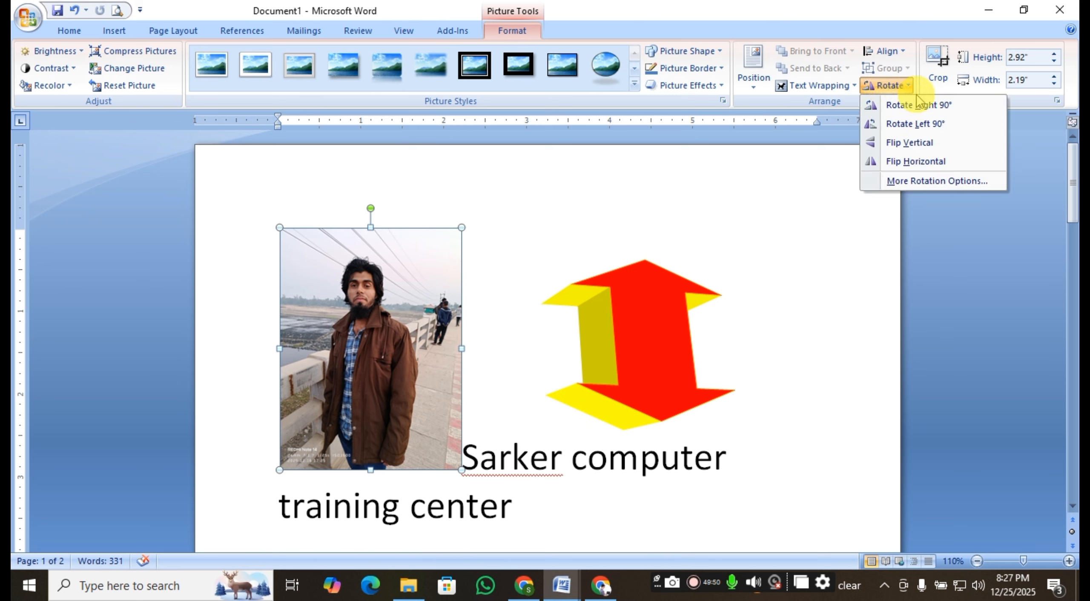
{"action": "left_click", "coordinate": [915, 105]}
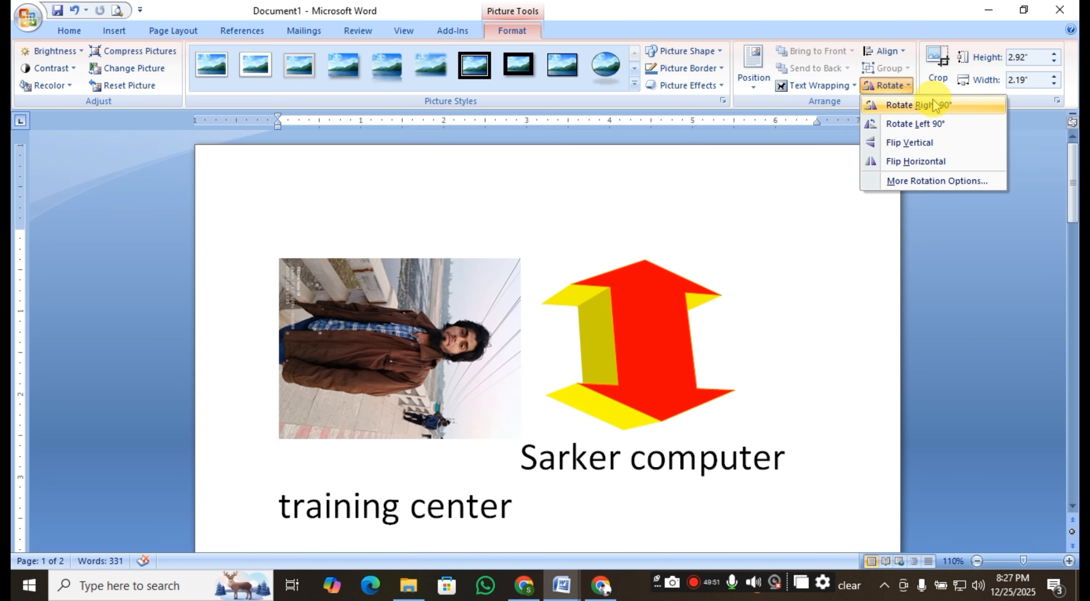
{"action": "left_click", "coordinate": [892, 85]}
{"action": "left_click", "coordinate": [936, 124]}
{"action": "left_click", "coordinate": [940, 126]}
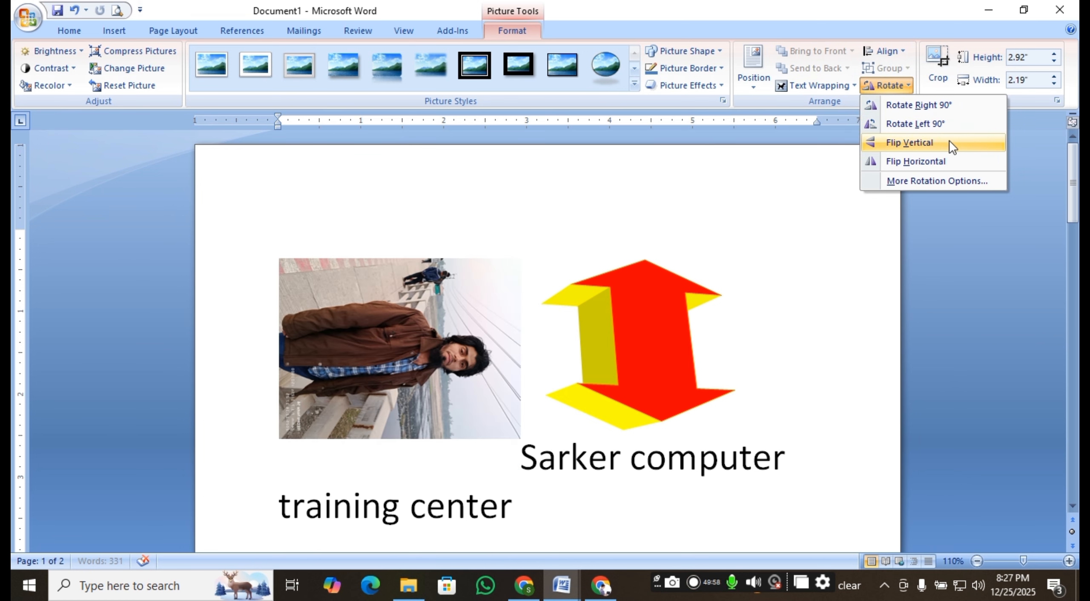
{"action": "left_click", "coordinate": [926, 166]}
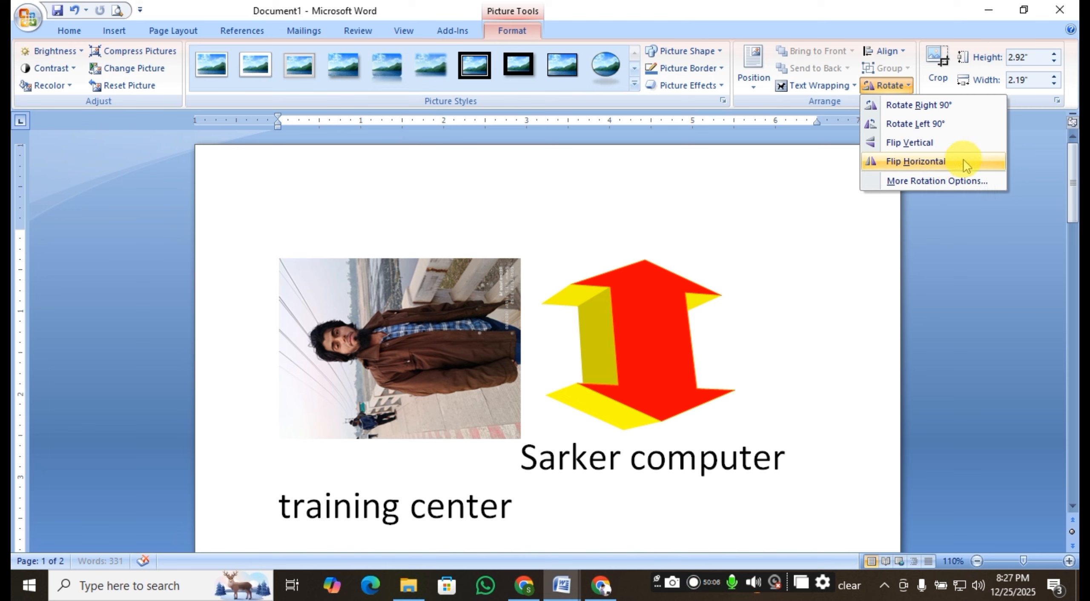
{"action": "left_click", "coordinate": [973, 183]}
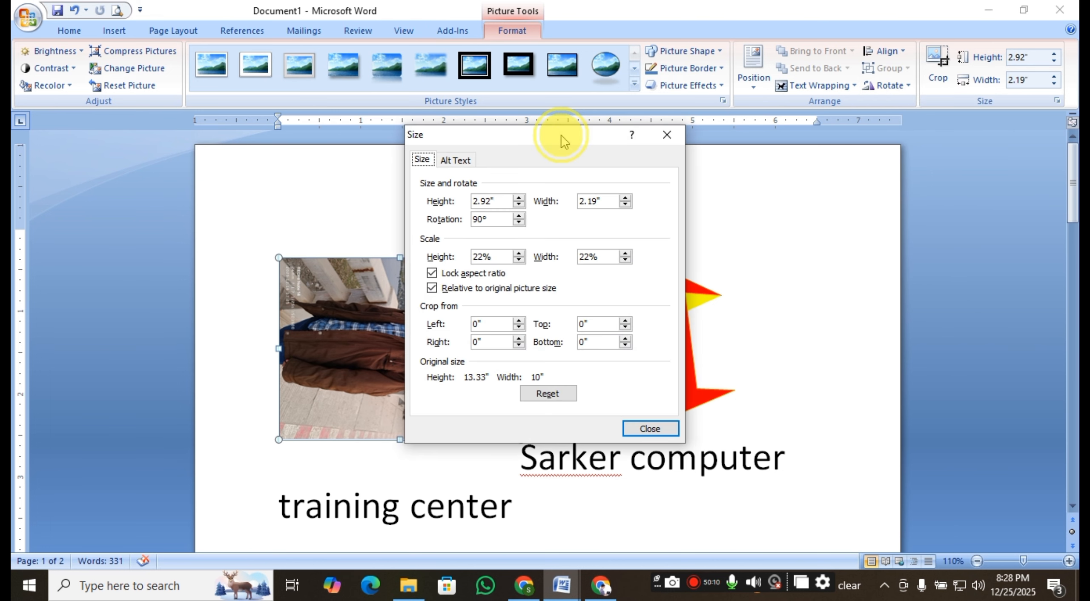